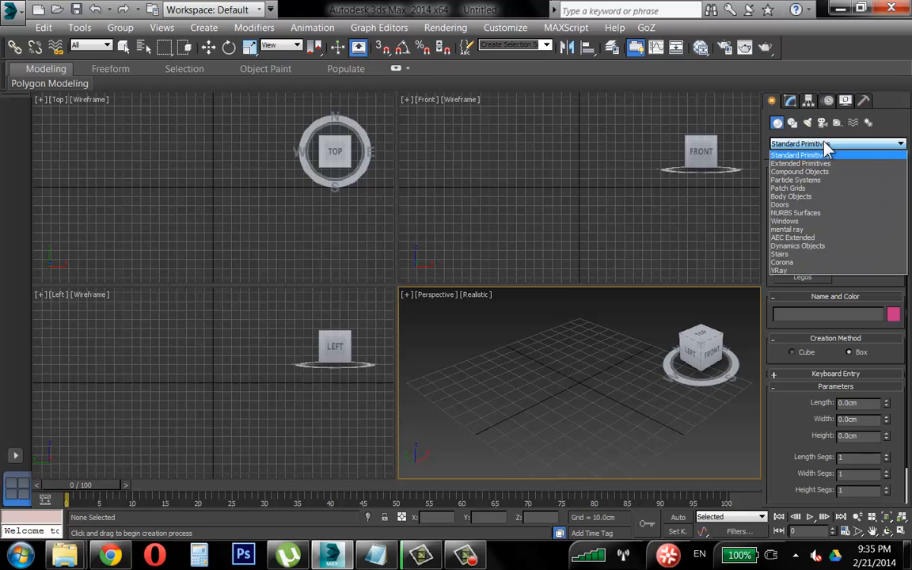
Create a sphere with a radius of about 31 cm and a box about 30 × 29 × 36 cm beside it
click(826, 144)
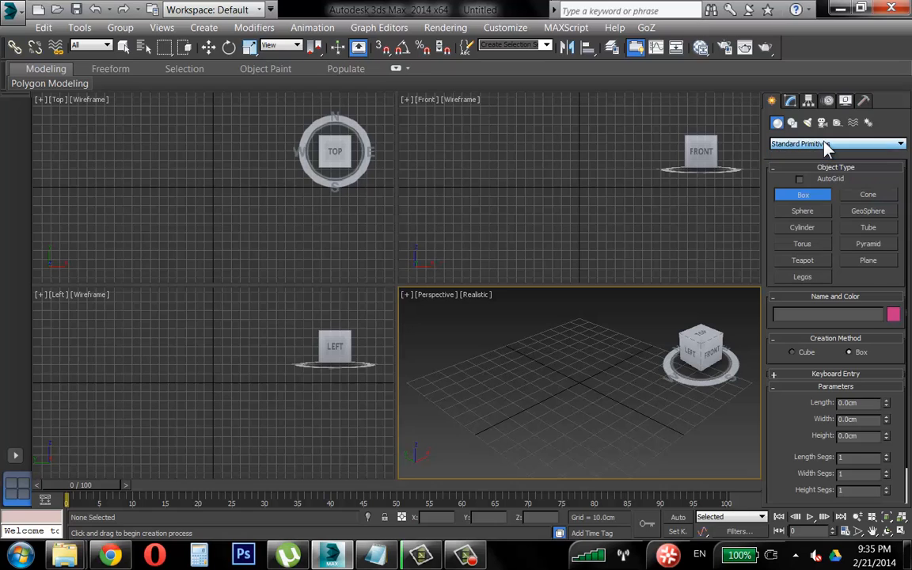
click(812, 212)
click(570, 349)
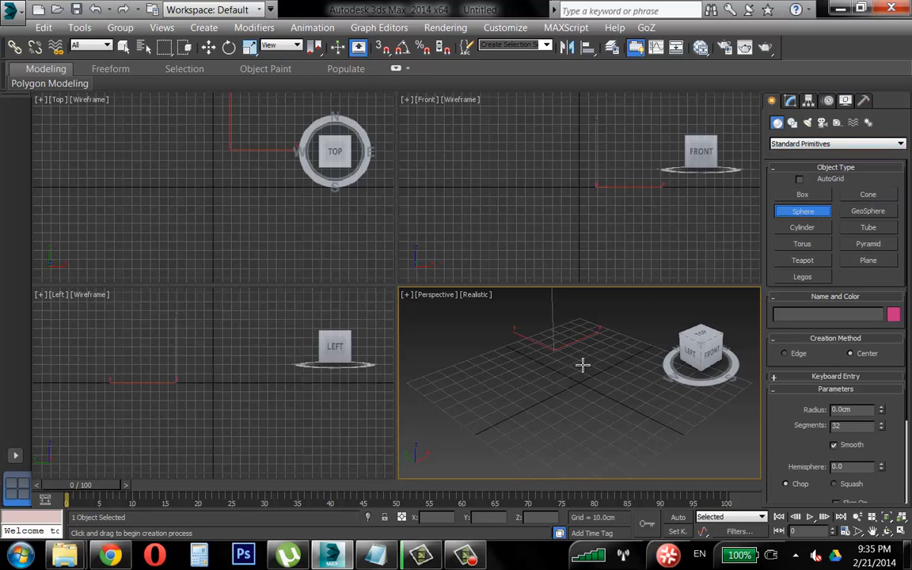
drag(582, 364, 594, 342)
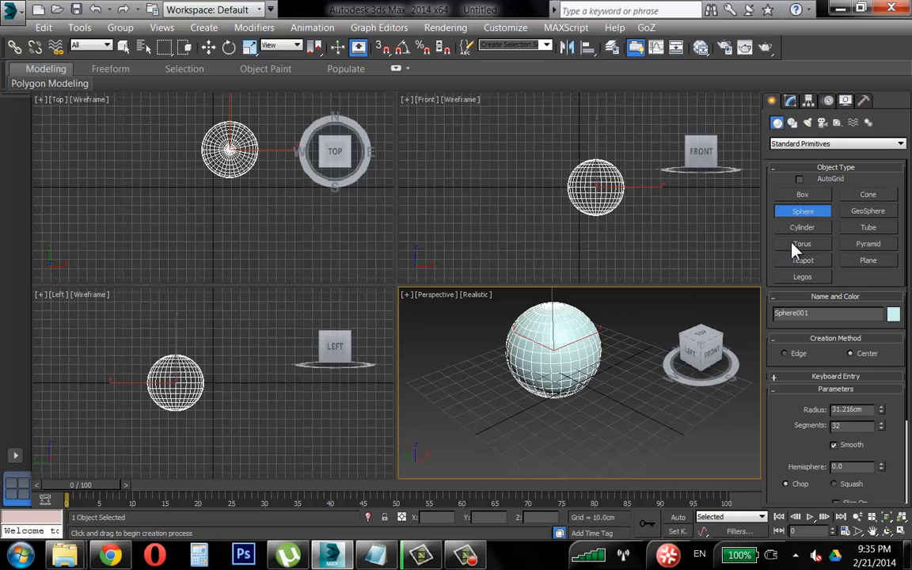
click(810, 192)
drag(475, 378, 456, 416)
click(468, 350)
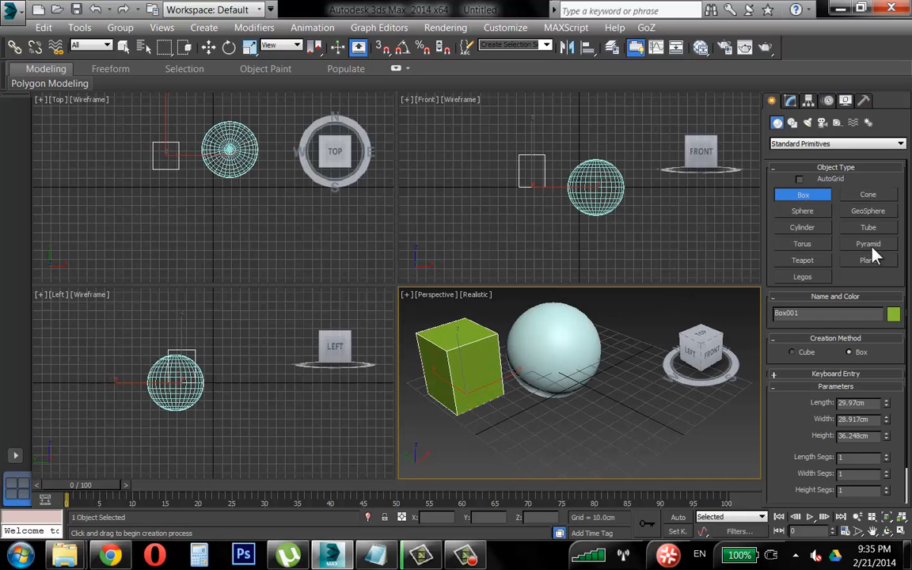
Create a cone about 39 cm high and a cylinder with a radius of about 11 cm in front of the sphere
click(868, 194)
drag(624, 392, 665, 394)
click(637, 334)
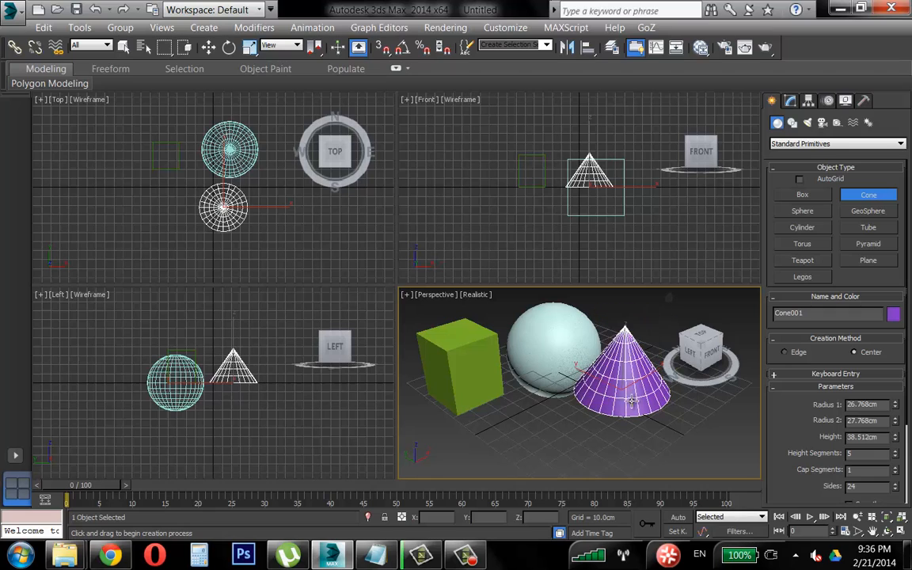
click(631, 402)
click(801, 228)
drag(536, 421, 558, 418)
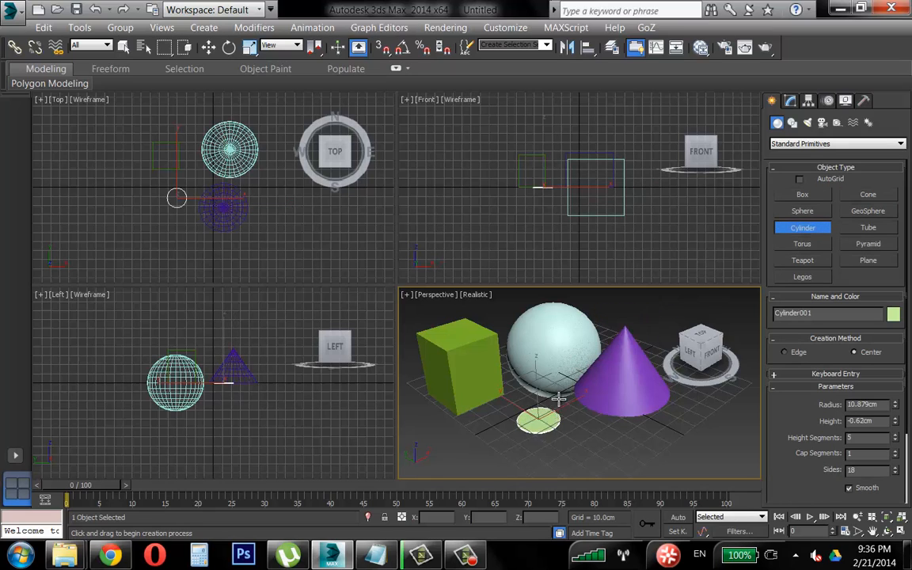
click(560, 366)
right_click(595, 337)
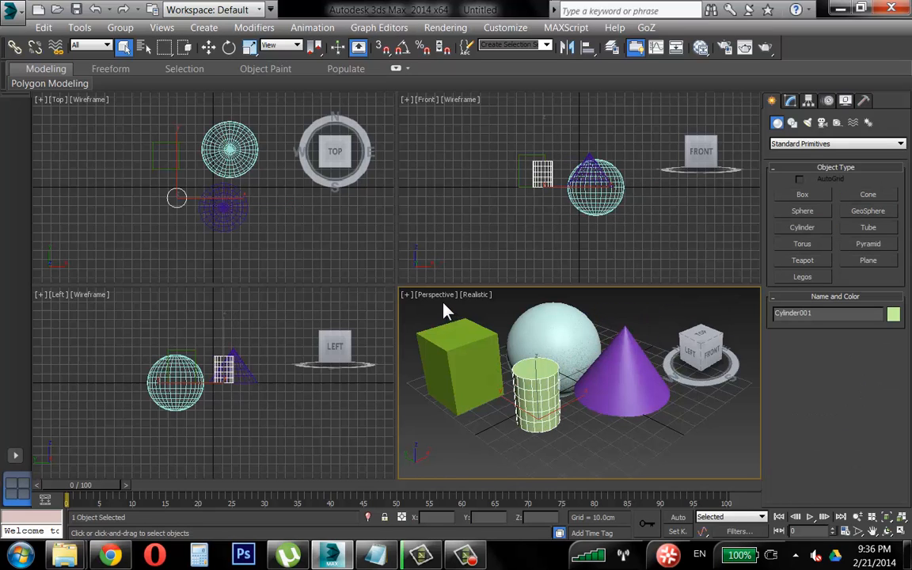
Delete the box, sphere, cone and cylinder together from the scene
drag(445, 311, 631, 394)
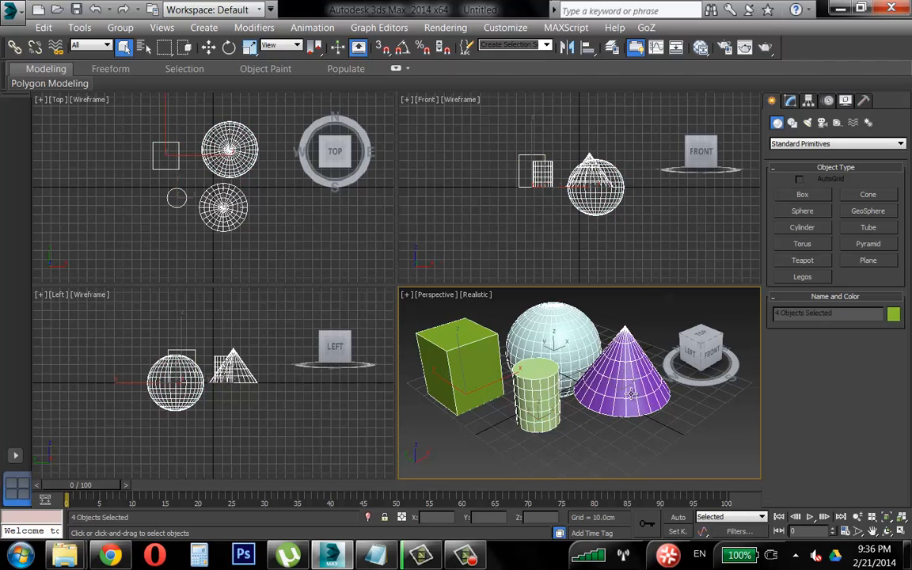
key(Delete)
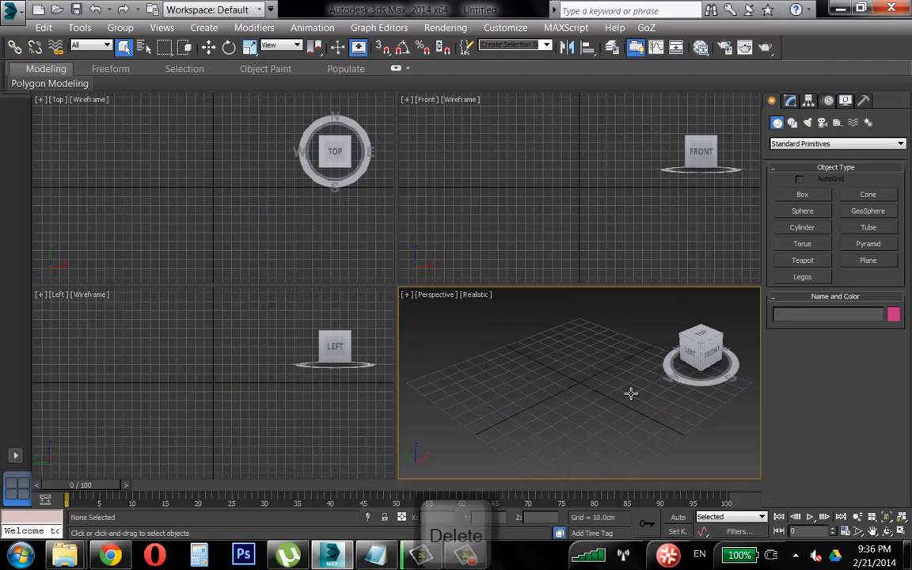
From the Extended Primitives, create a capsule about 4 cm in radius and 42 cm high, with a hose next to it
click(792, 144)
click(791, 163)
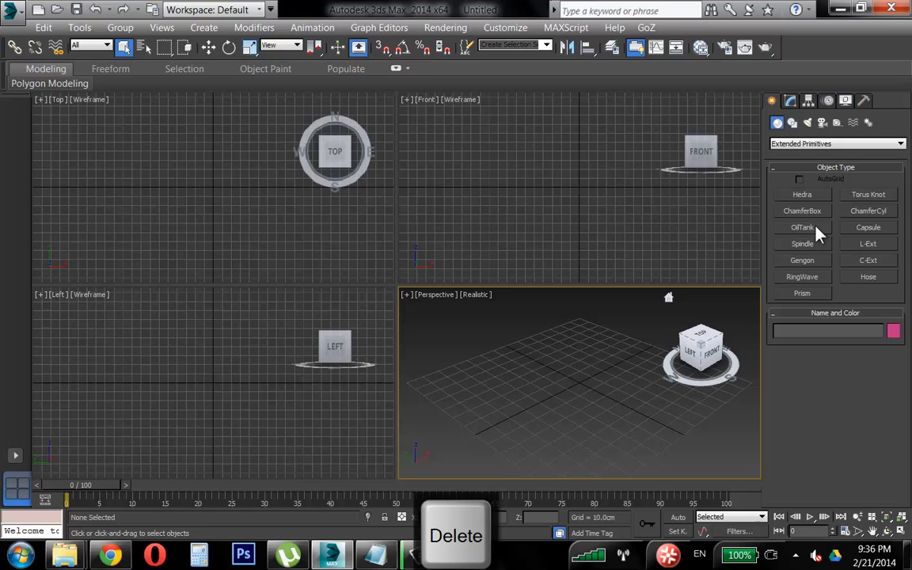
click(868, 227)
drag(491, 382, 497, 379)
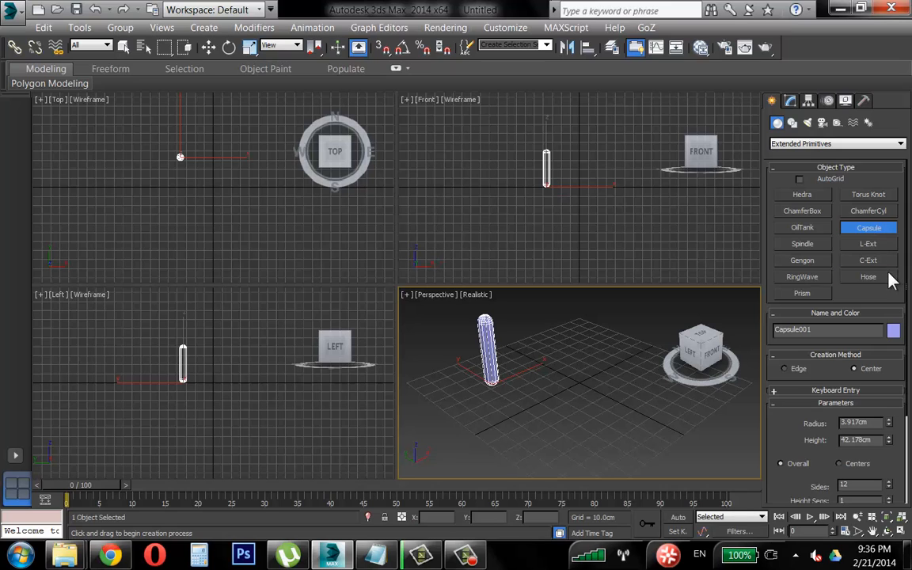
click(869, 276)
drag(524, 381, 535, 378)
click(535, 289)
right_click(535, 289)
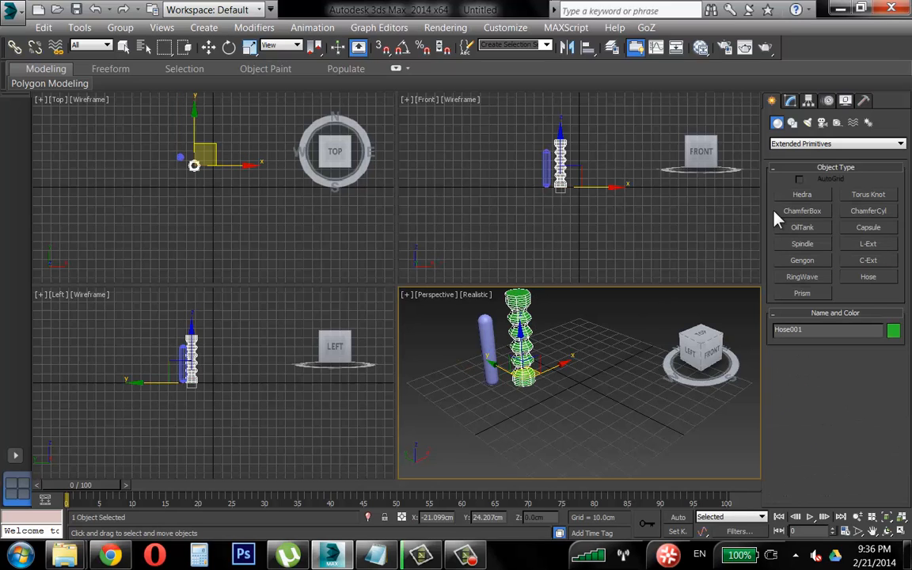
Create a hedra of the Tetra family beside the hose
click(809, 194)
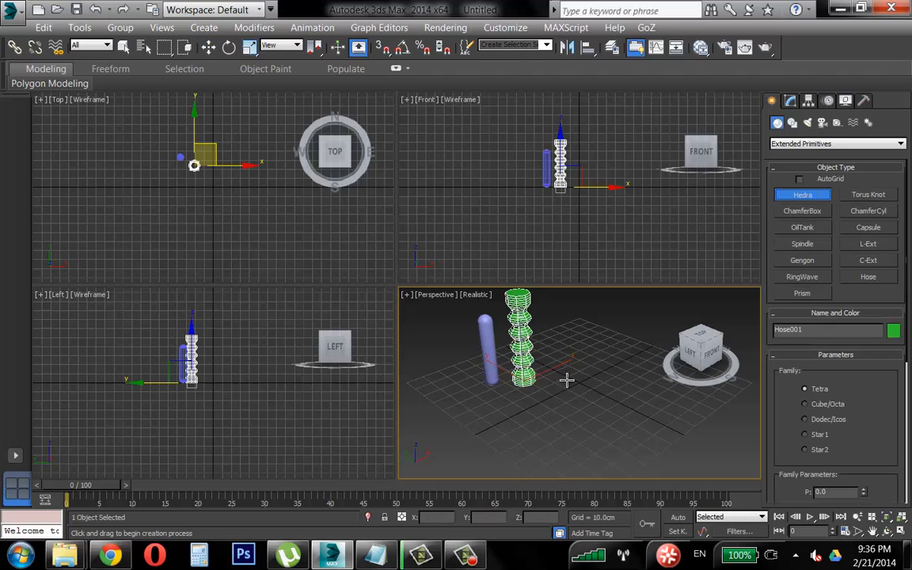
drag(566, 380, 604, 378)
right_click(605, 378)
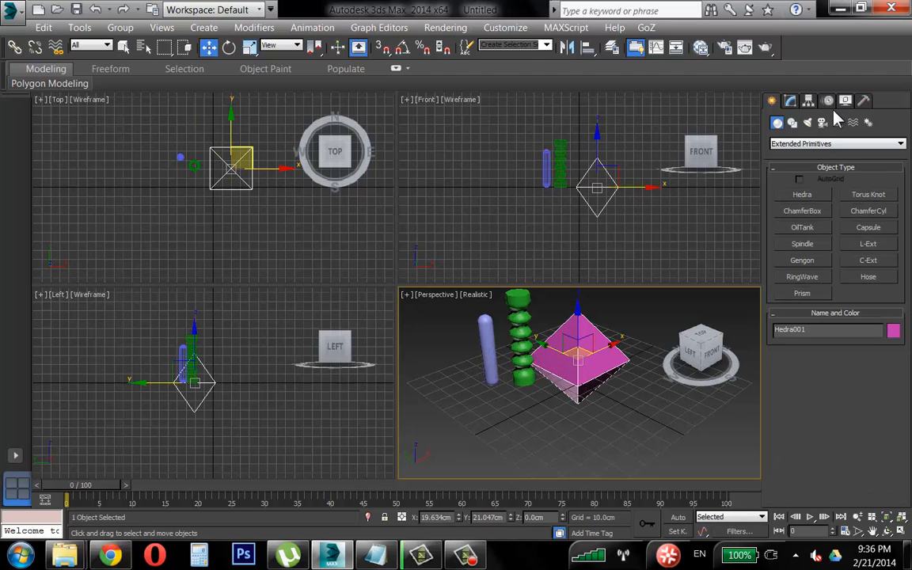
Set the hedra's family to Dodec/Icos and move it along X away from the hose to about X 40 cm
click(789, 101)
click(809, 371)
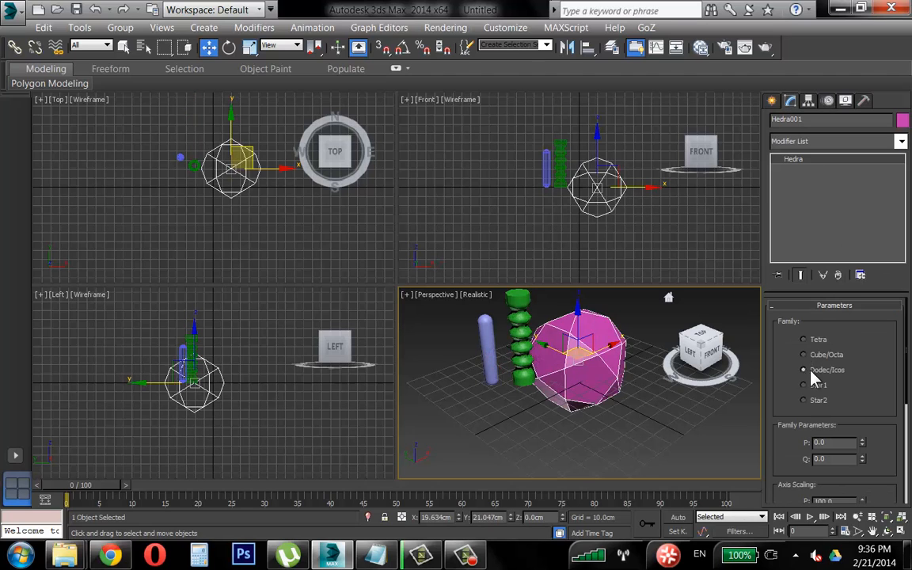
middle_drag(602, 386, 551, 408)
scroll(629, 395, up, 3)
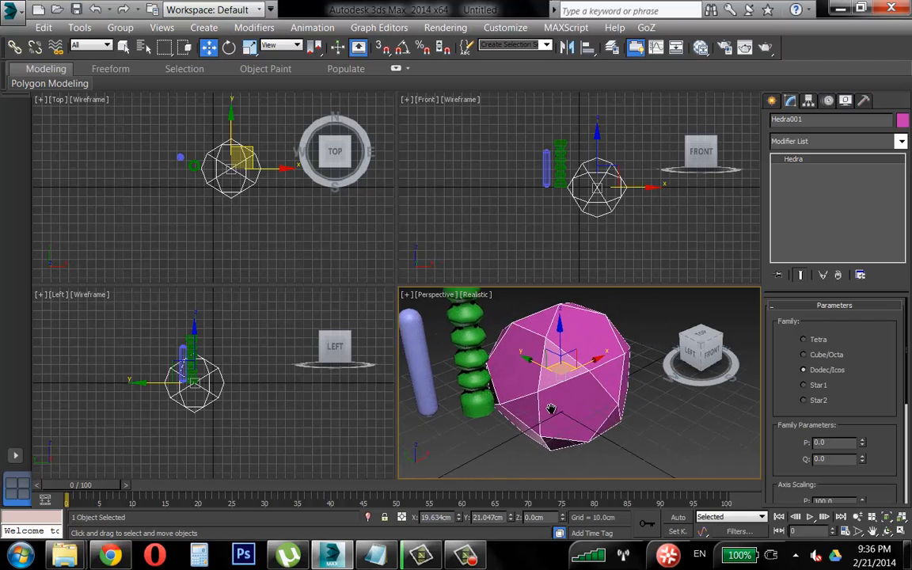
drag(600, 359, 632, 342)
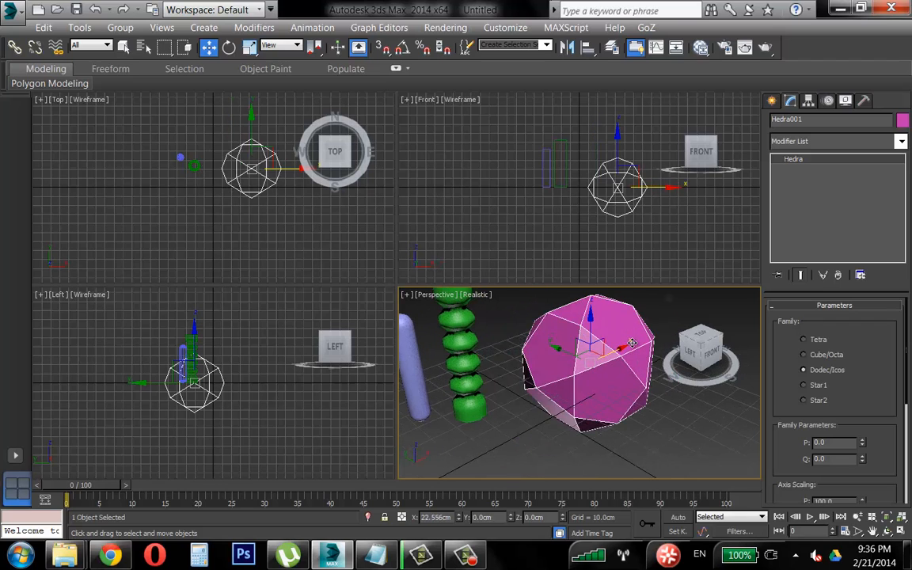
Cycle the hedra's family through Star1, Star2, Dodec/Icos and Cube/Octa, ending on Tetra
click(816, 386)
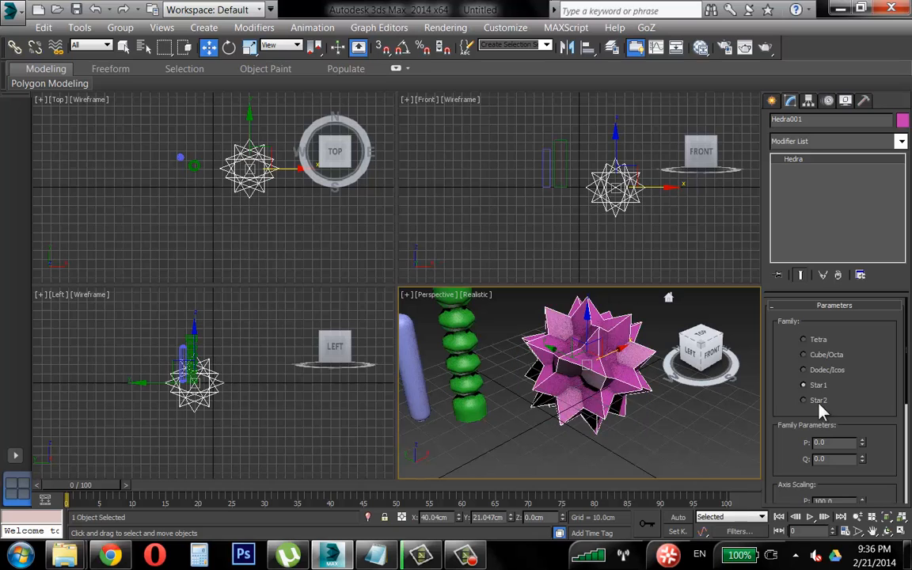
click(818, 401)
click(823, 370)
click(823, 354)
click(817, 340)
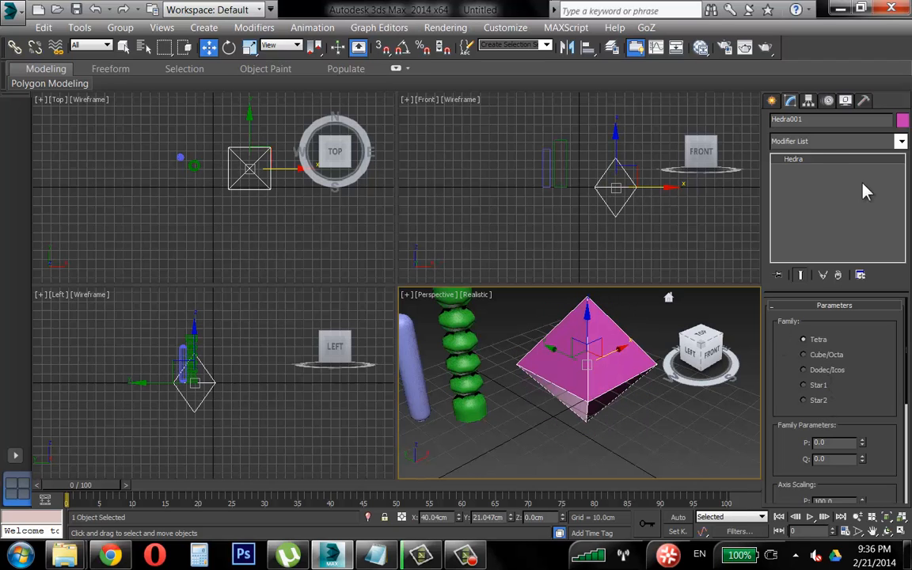
Delete the hedra, the capsule and the hose to empty the scene
middle_drag(499, 387, 530, 392)
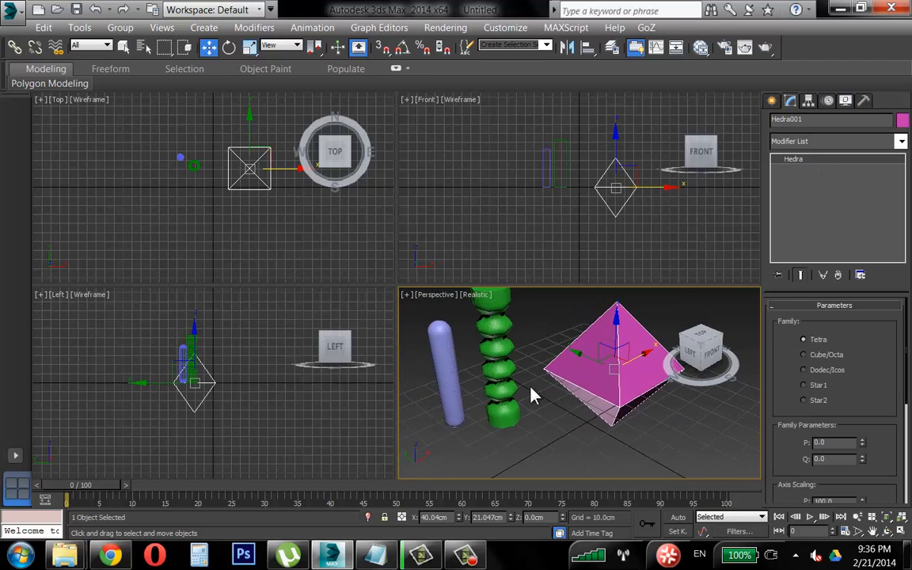
scroll(528, 391, down, 3)
key(Delete)
drag(419, 350, 506, 392)
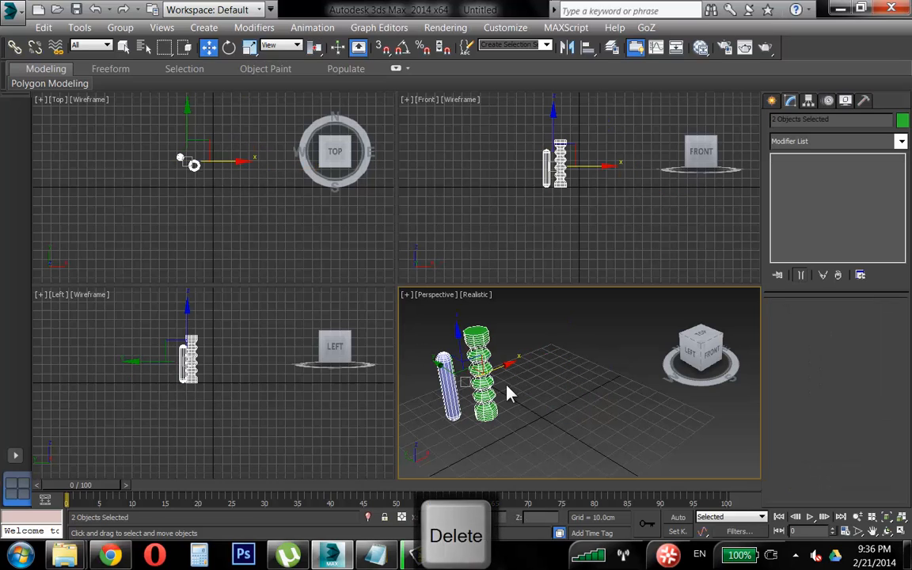
key(Delete)
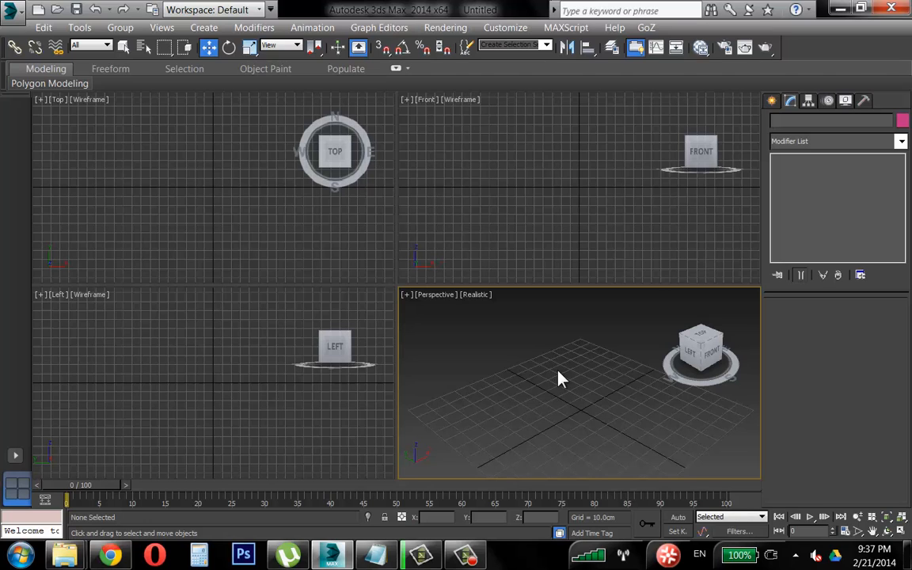
Maximize the Perspective viewport and draw a rectangle spline about 55 × 35 cm at the far side of the grid
key(alt+w)
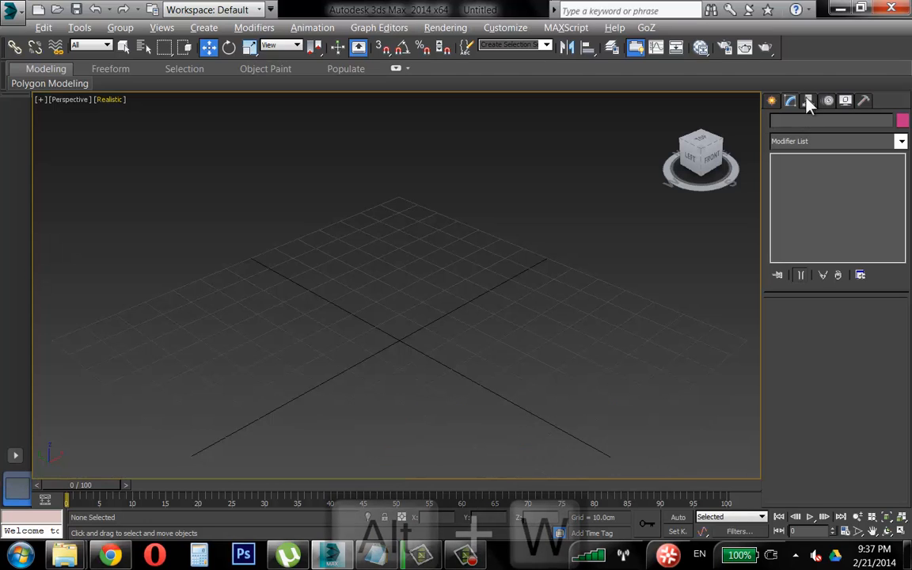
click(772, 101)
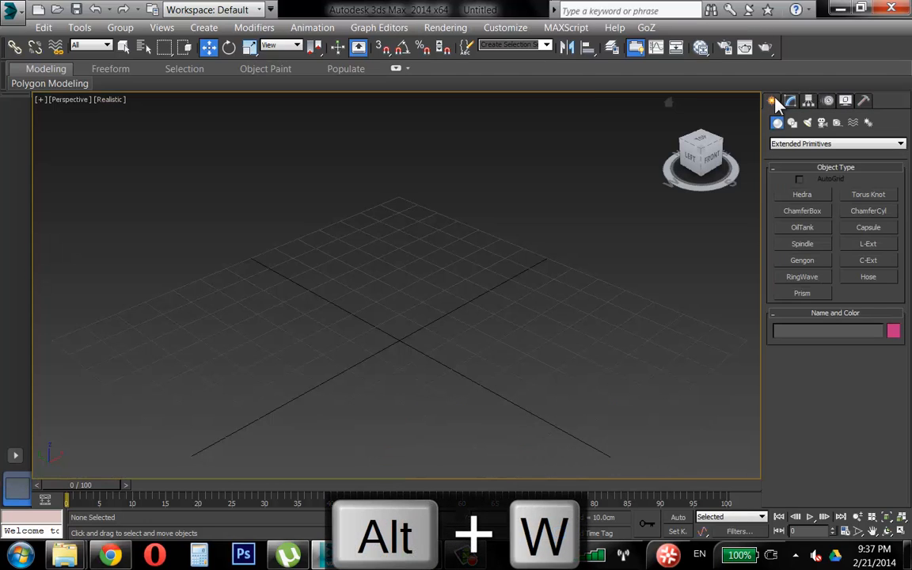
click(793, 125)
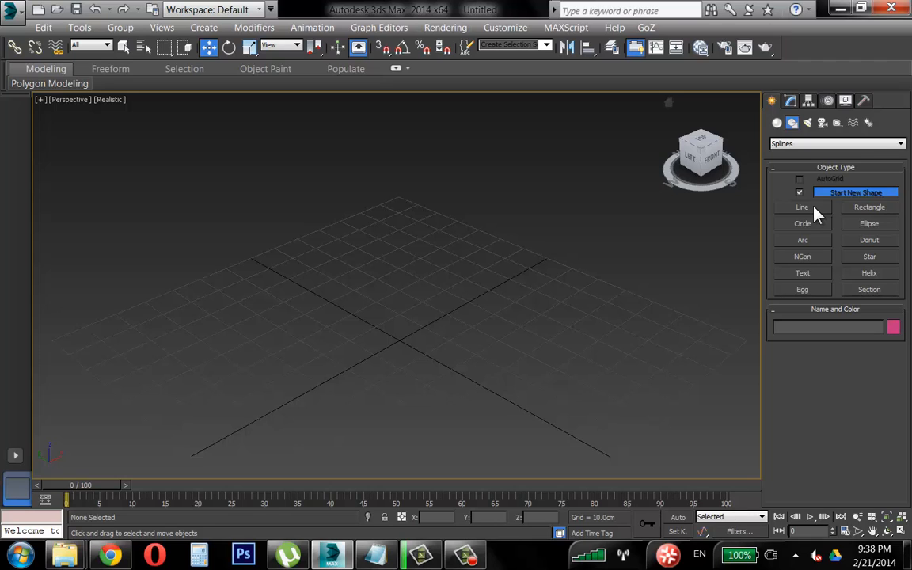
click(875, 209)
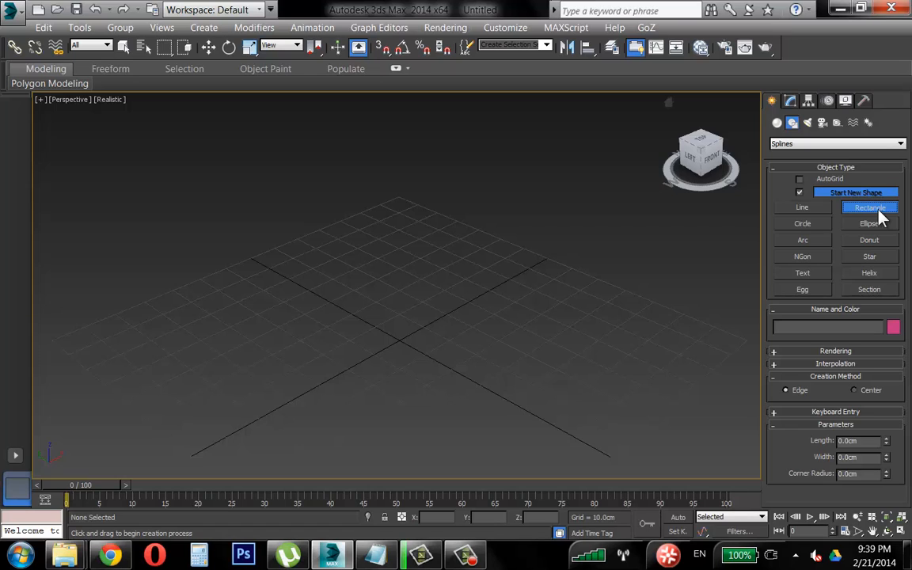
drag(397, 206, 441, 292)
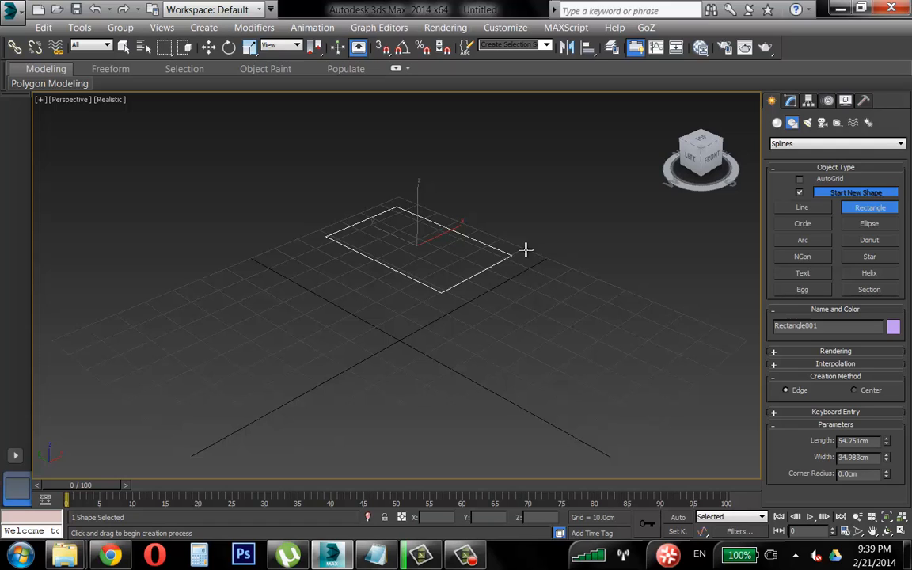
Draw a circle spline beside the rectangle and an ellipse spline on the opposite side of the grid
click(803, 224)
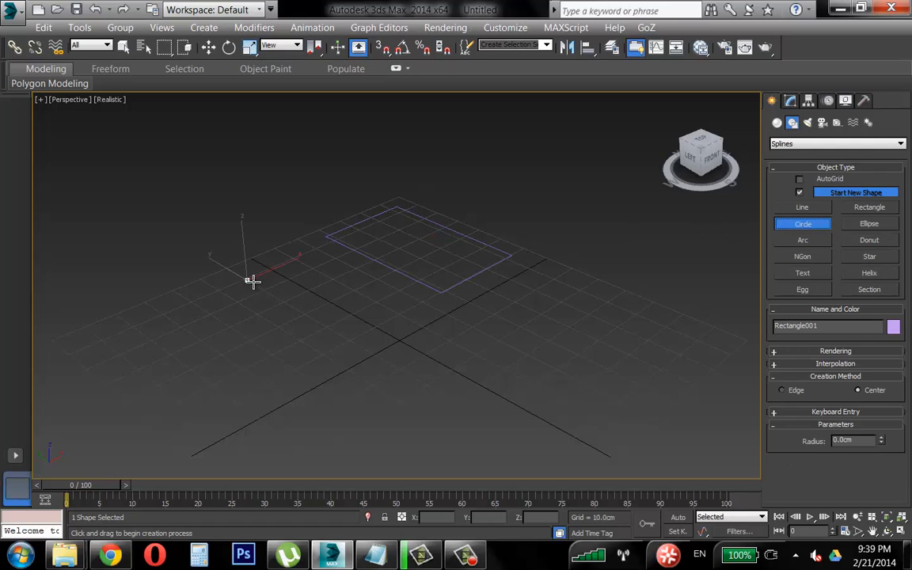
drag(248, 281, 281, 293)
drag(560, 319, 600, 441)
Draw an arc with a radius of about 29 cm near the grid's center and a donut about 13 cm in outer radius
click(802, 240)
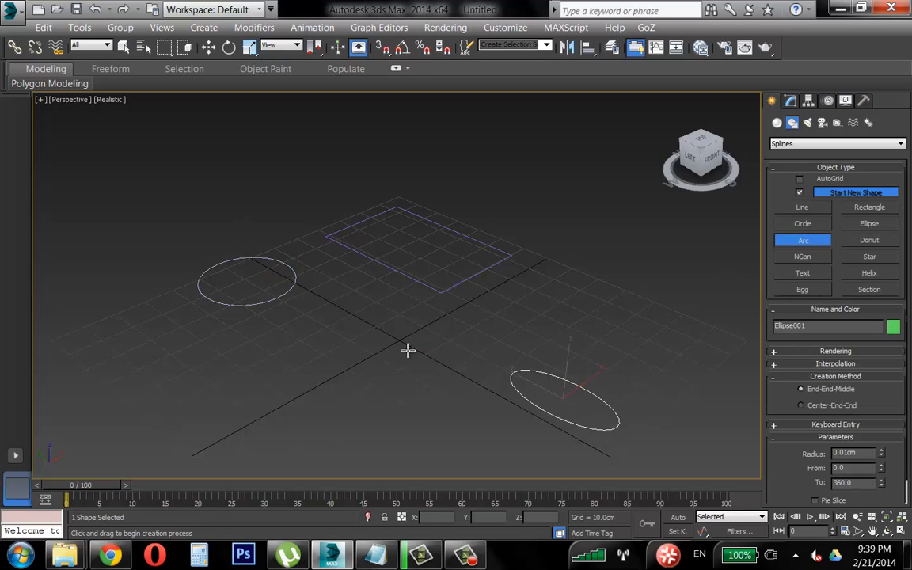
drag(384, 369, 492, 301)
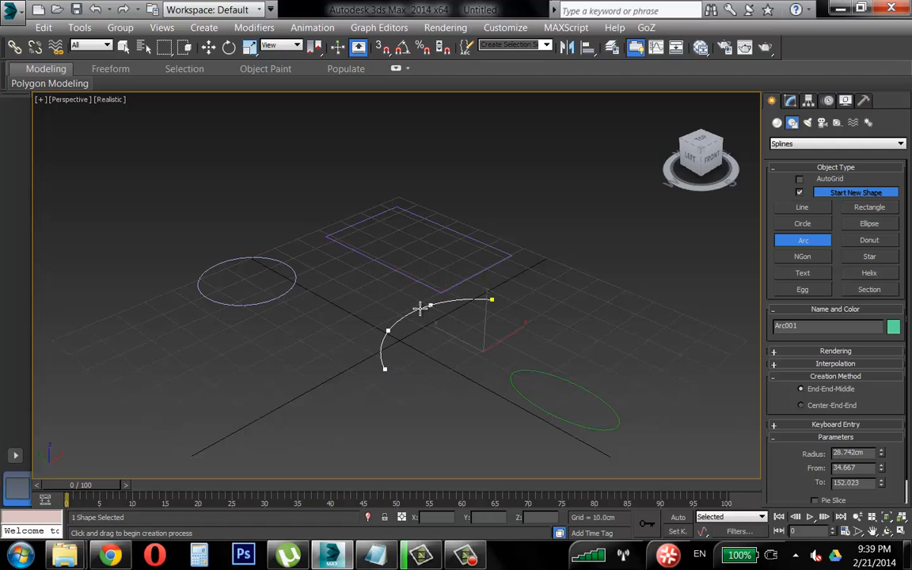
click(421, 310)
click(869, 239)
drag(290, 383, 336, 381)
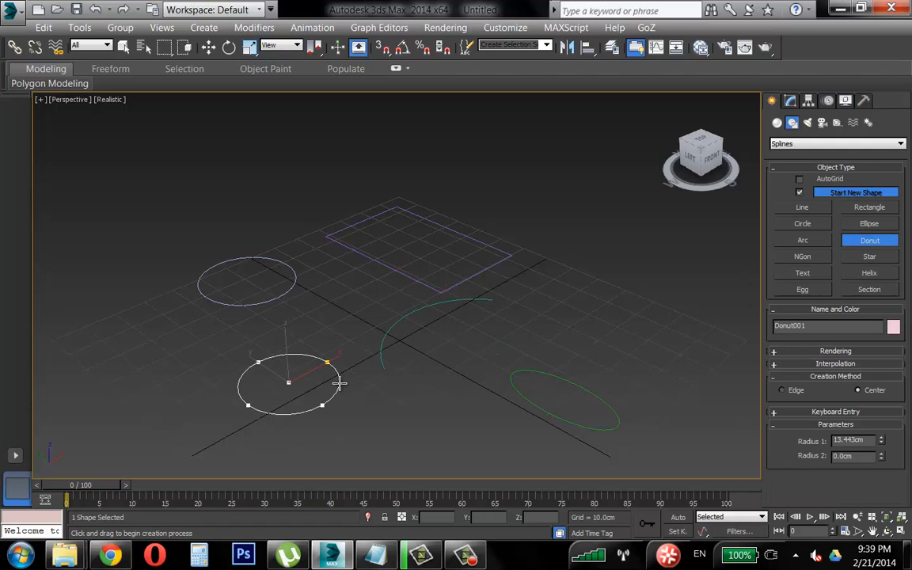
Draw a six-sided NGon spline with a radius of about 22 cm behind the ellipse
click(803, 256)
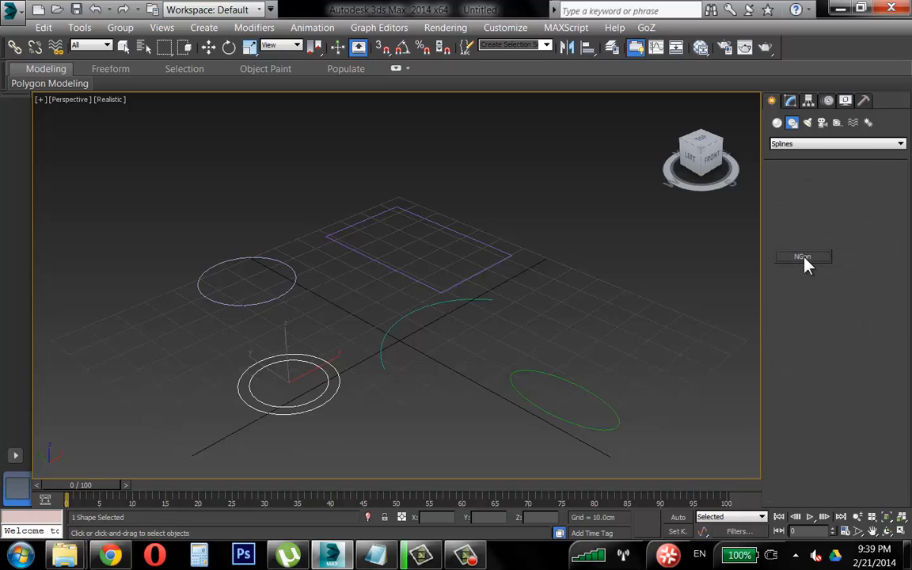
middle_drag(526, 346, 460, 356)
drag(532, 307, 566, 342)
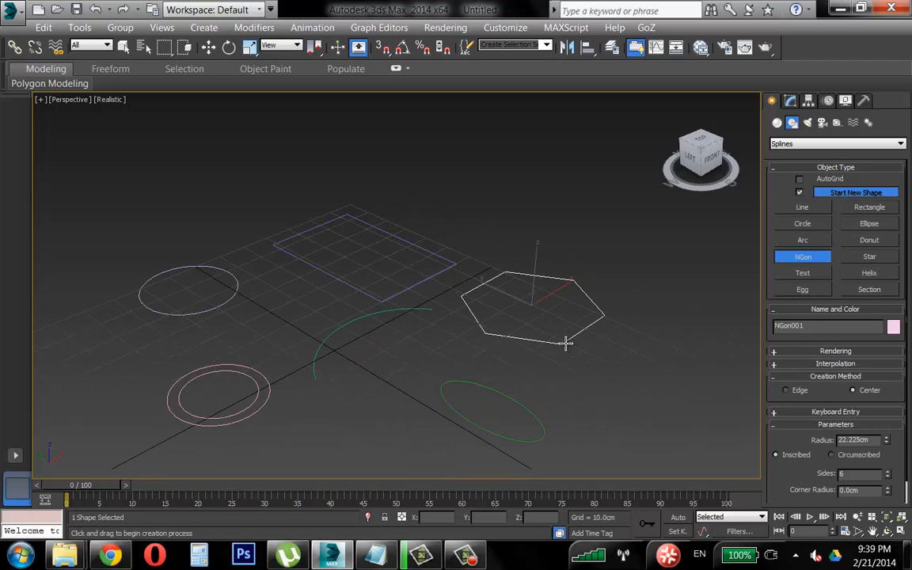
right_click(582, 348)
middle_drag(560, 283, 609, 278)
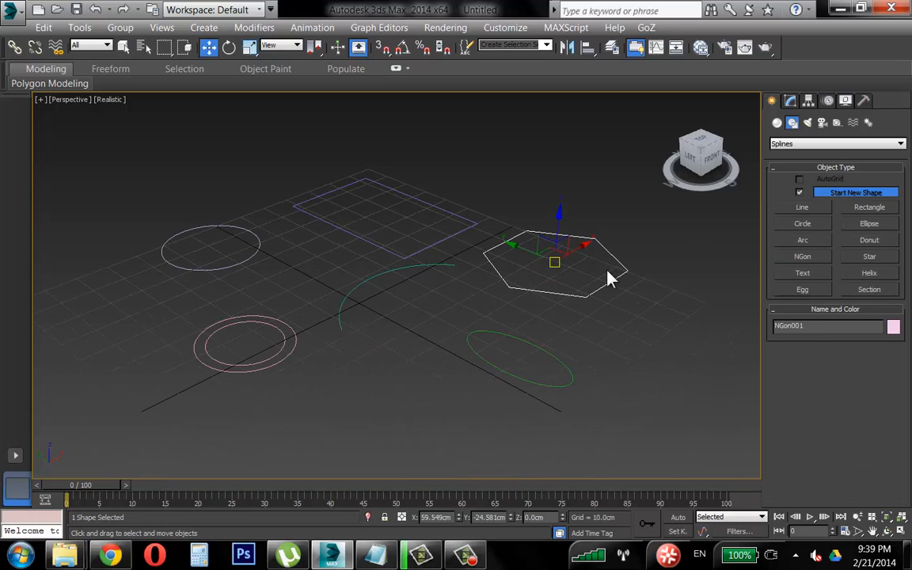
Draw a six-pointed star spline with radii of about 19 cm and 11 cm near the front corner of the grid
click(865, 258)
scroll(417, 363, down, 3)
scroll(371, 368, up, 2)
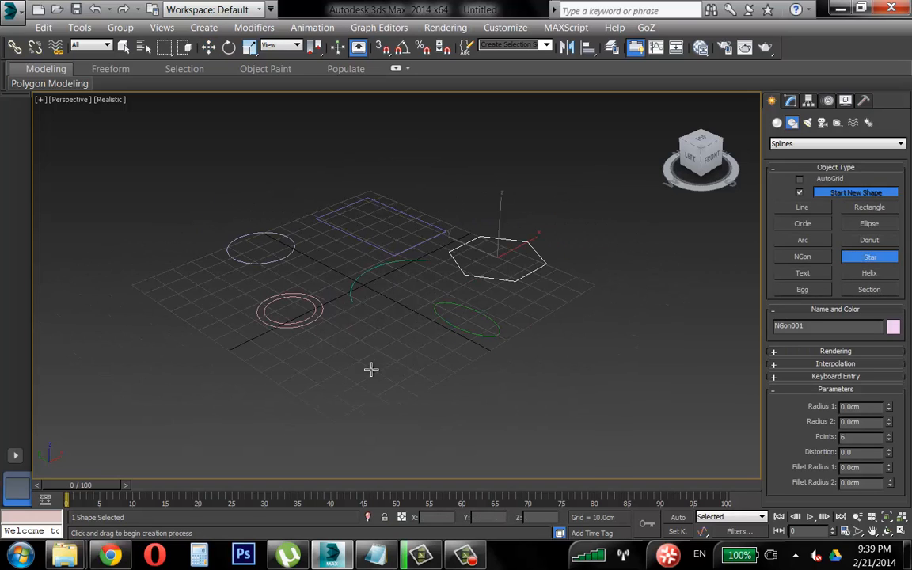
drag(370, 368, 413, 389)
click(395, 378)
middle_drag(442, 333, 661, 281)
scroll(514, 327, up, 3)
Place a "MAX Text" text spline in Arial with a size of 100 cm beside the grid
click(850, 272)
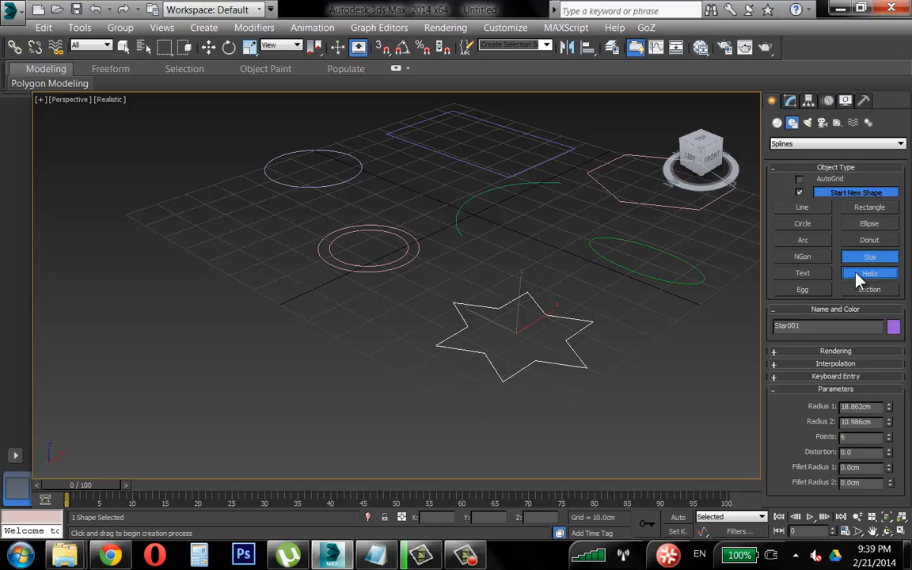
click(802, 275)
middle_drag(407, 305, 420, 341)
click(141, 320)
middle_drag(298, 324, 409, 377)
scroll(415, 375, down, 5)
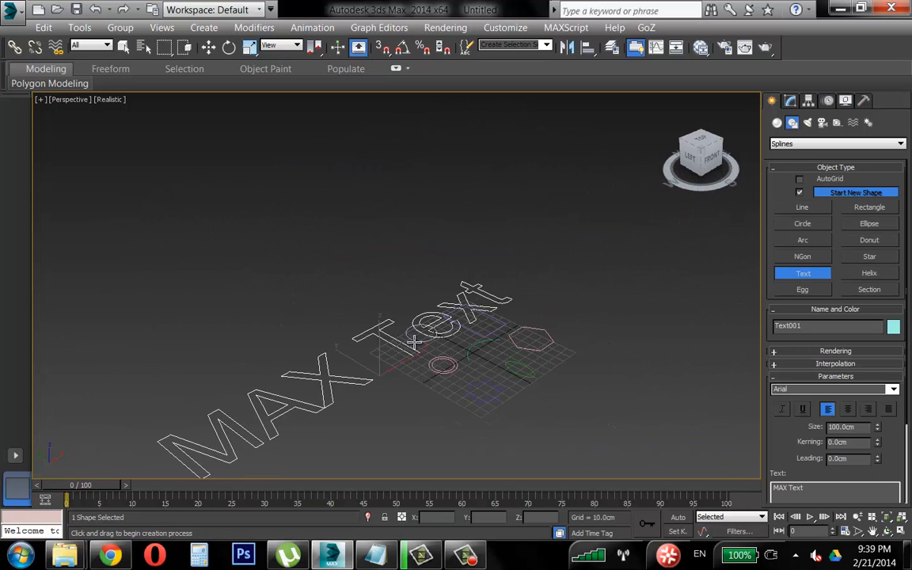
middle_drag(414, 342, 352, 301)
Move the text spline along its Y axis, away from the other shapes
key(w)
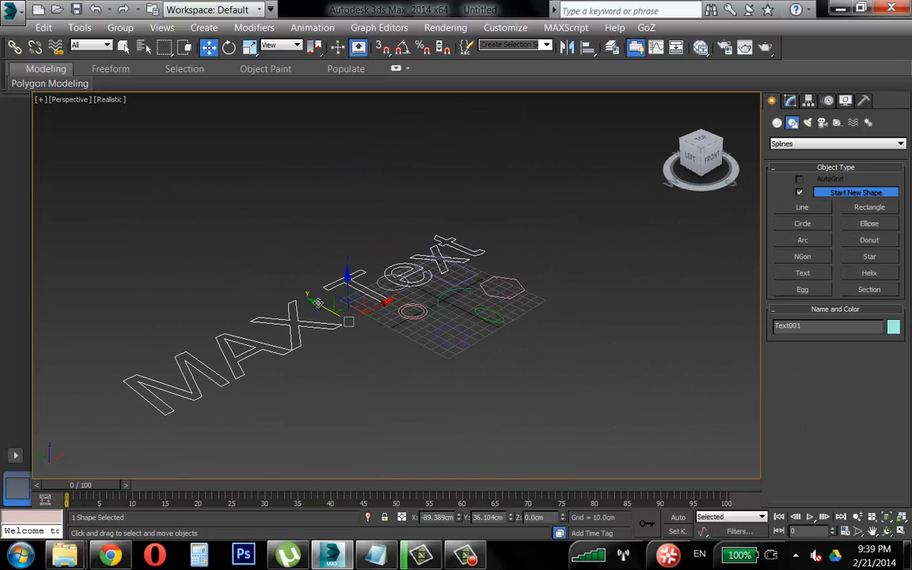
drag(318, 302, 266, 275)
scroll(442, 344, up, 4)
middle_drag(459, 323, 552, 303)
Draw a one-turn helix with radii of about 16 cm and 20 cm and a height of about 34 cm between the text and the circle
click(844, 275)
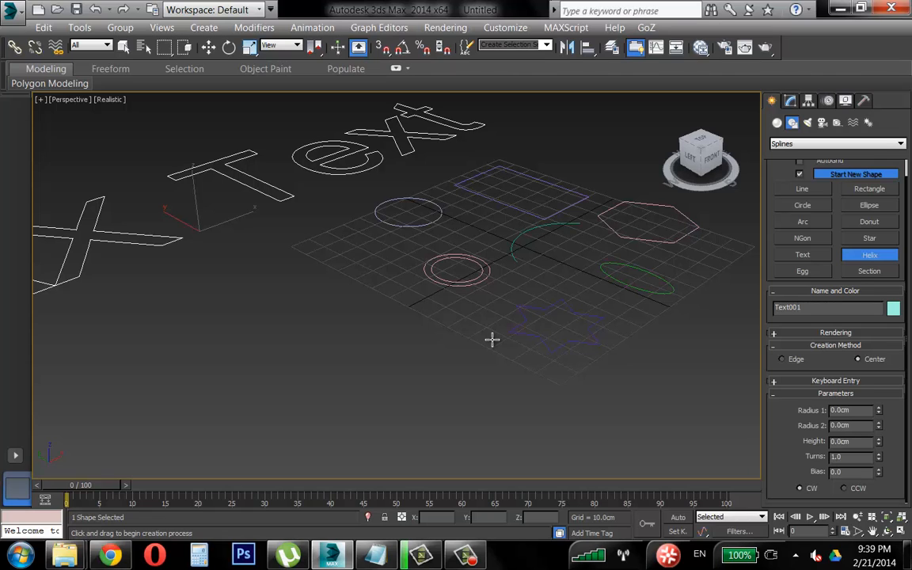
scroll(360, 311, up, 3)
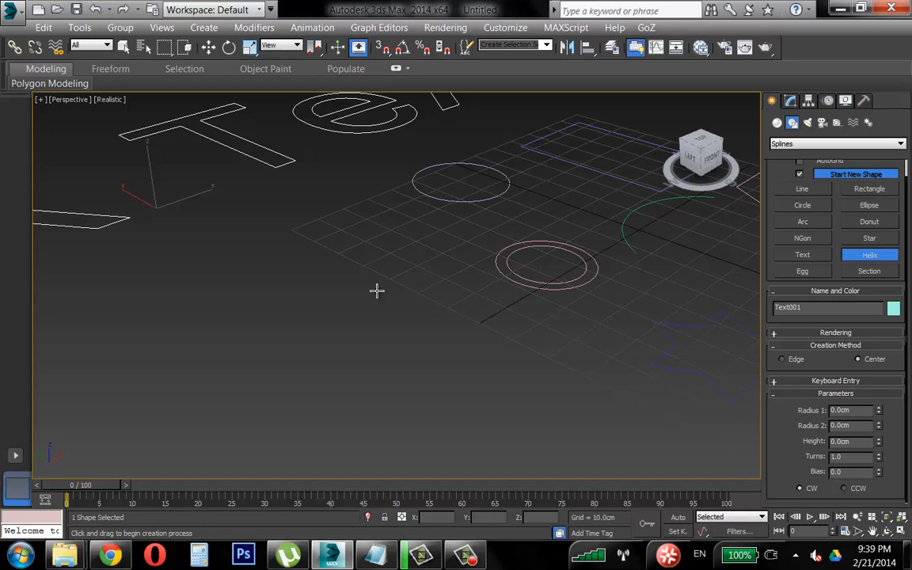
drag(367, 274, 417, 293)
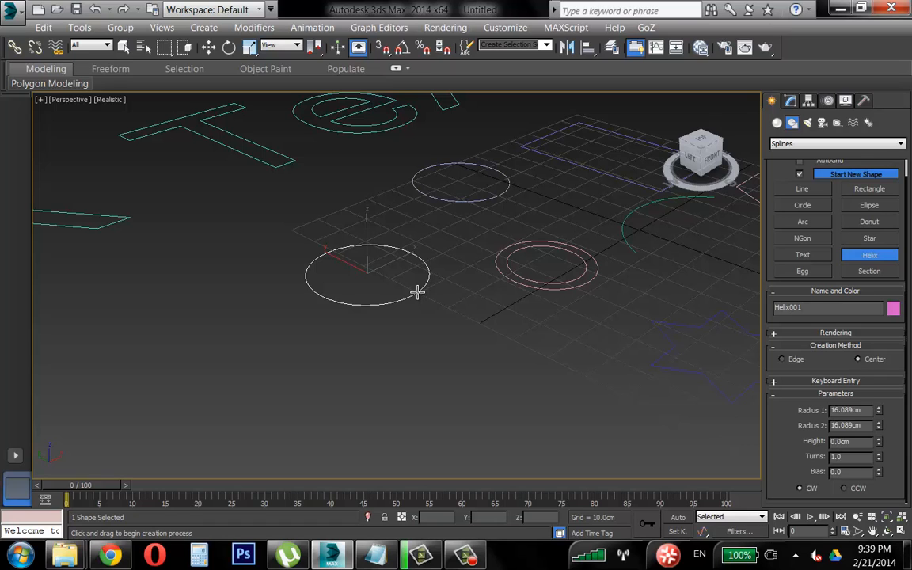
click(428, 159)
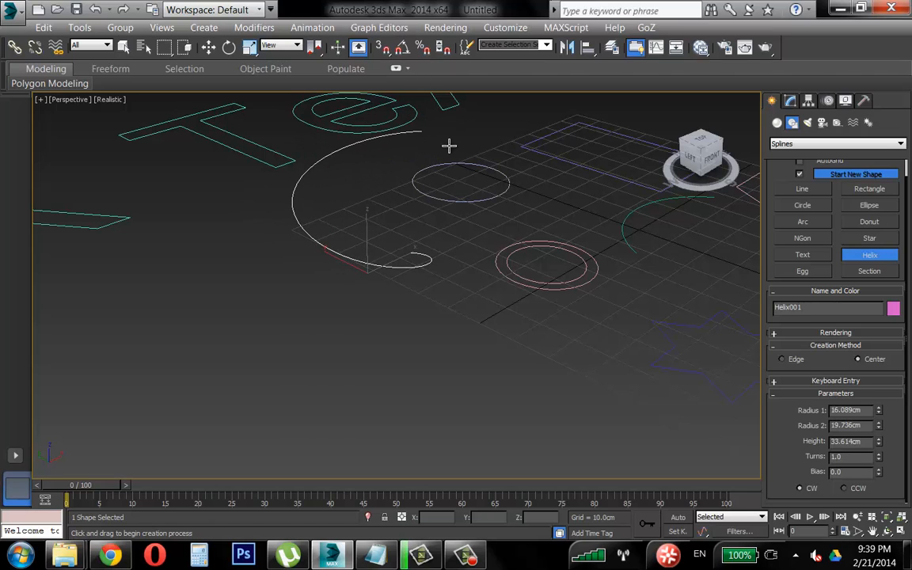
right_click(488, 144)
middle_drag(491, 255, 438, 274)
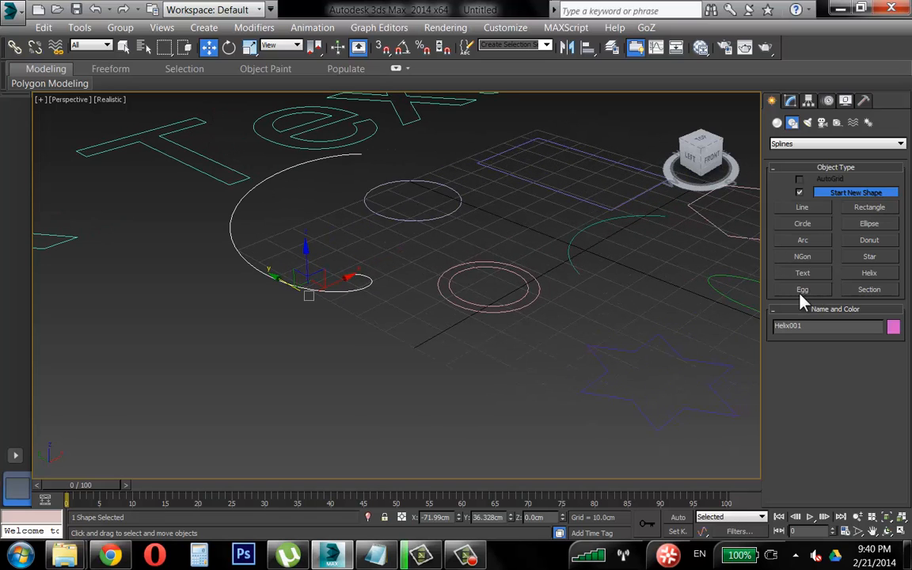
Draw an outlined egg spline about 51 × 34 cm in front of the donut, discarding the first attempt over the star
click(807, 289)
middle_drag(513, 260, 413, 230)
drag(491, 310, 532, 334)
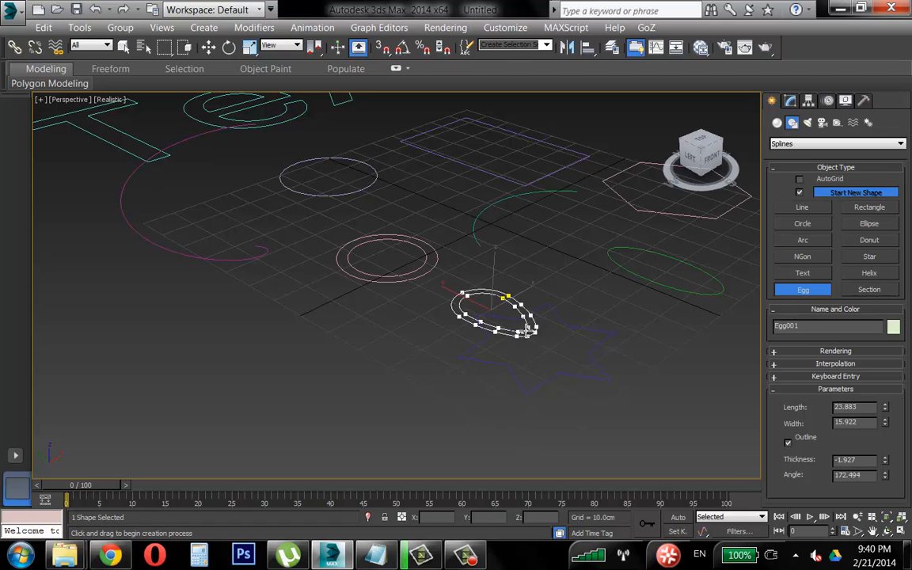
right_click(415, 350)
drag(305, 326, 399, 381)
click(399, 377)
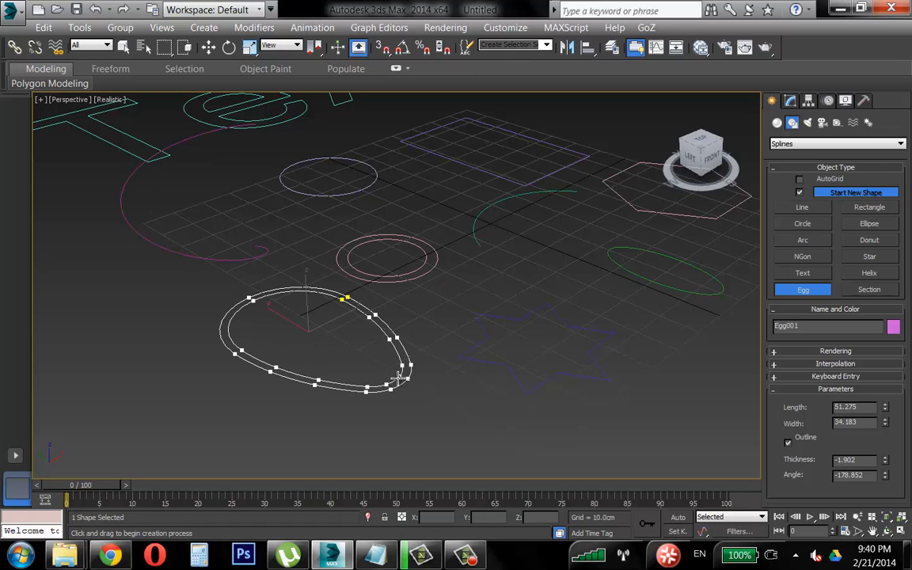
right_click(508, 324)
middle_drag(558, 280, 484, 276)
click(874, 291)
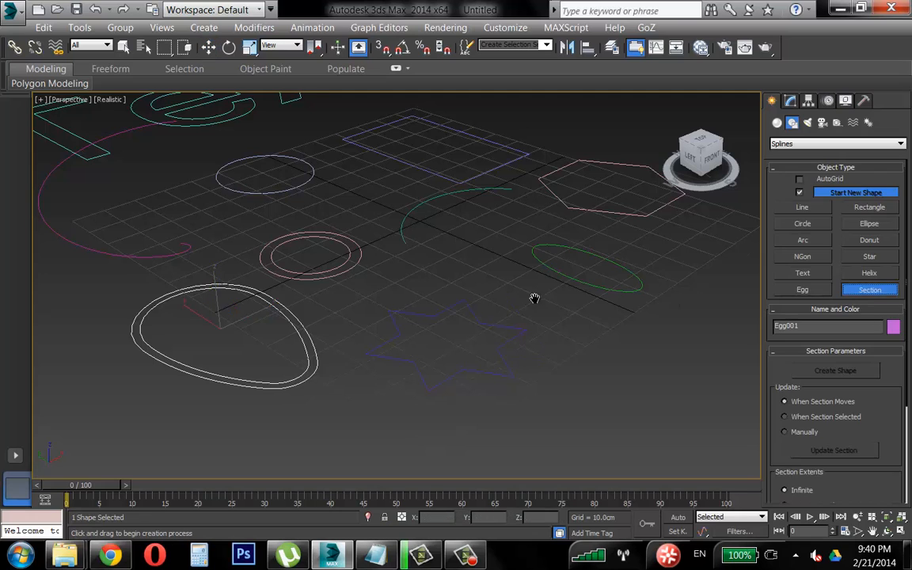
middle_drag(533, 297, 635, 277)
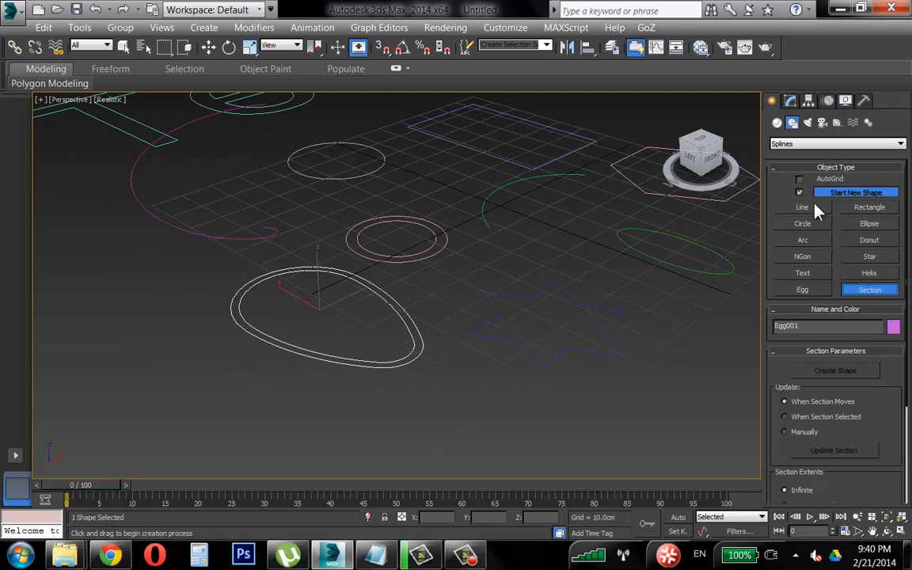
right_click(497, 278)
Review the drawn splines by selecting several in turn, including the rectangle, helix, arc and ellipse, and clear the selection
middle_drag(498, 278, 456, 340)
scroll(458, 317, down, 3)
click(258, 225)
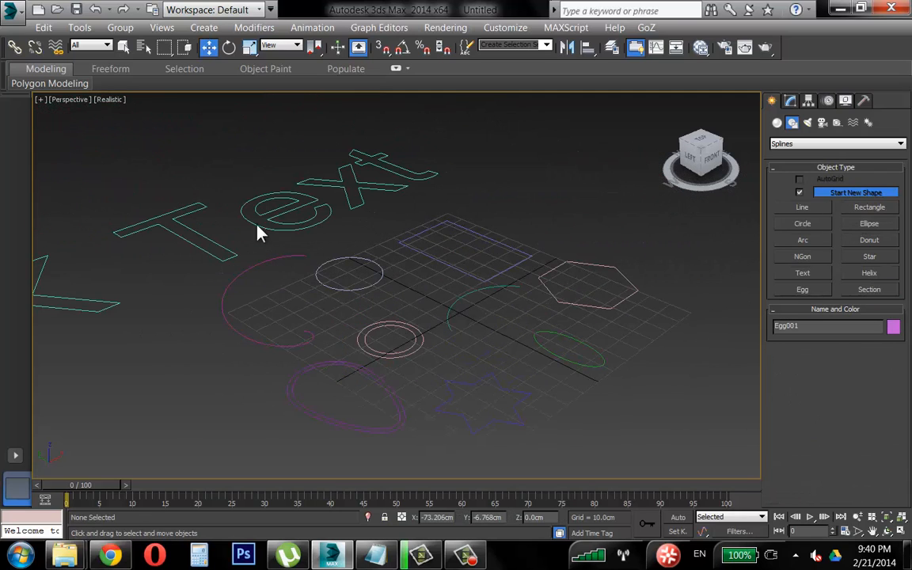
click(257, 225)
click(403, 243)
click(477, 152)
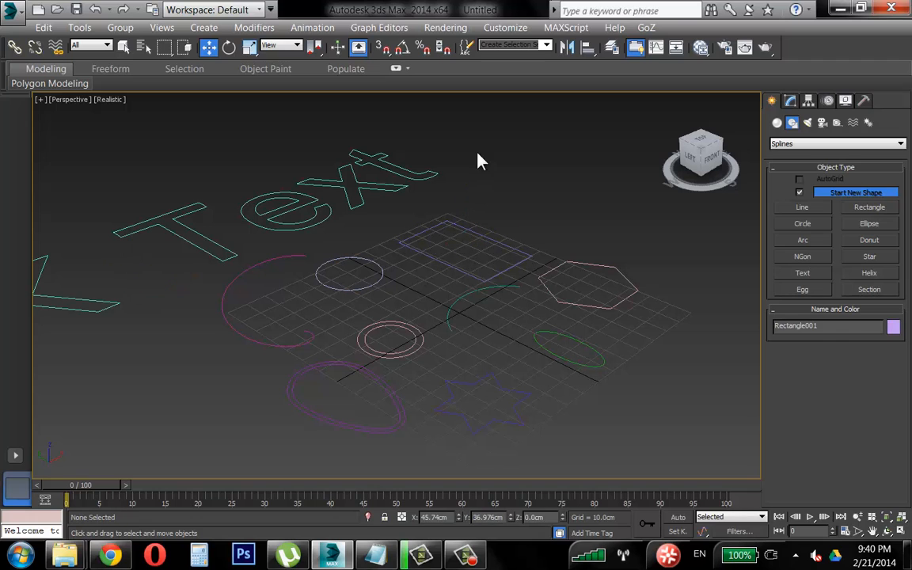
click(368, 265)
click(267, 261)
middle_drag(384, 232, 412, 205)
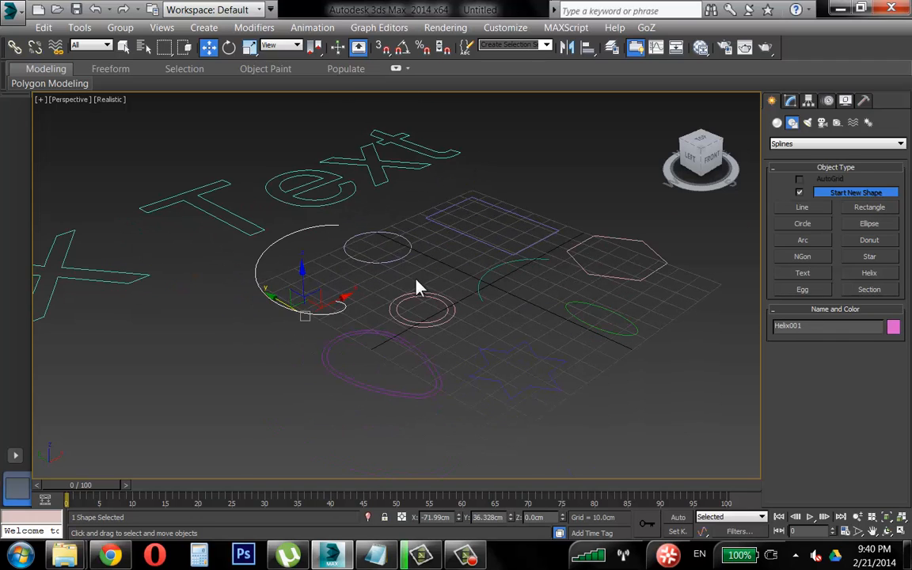
scroll(419, 289, up, 2)
click(449, 306)
click(514, 279)
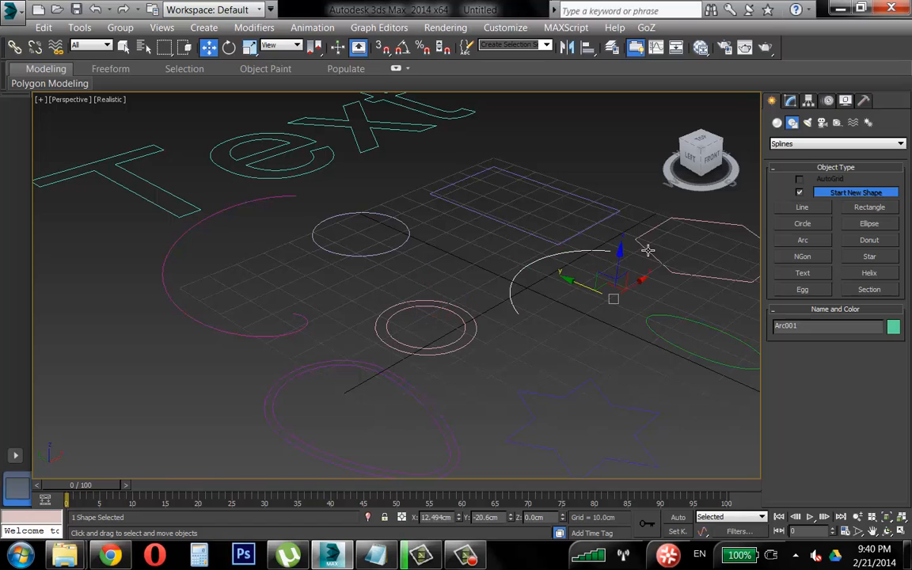
click(648, 250)
middle_drag(650, 314, 545, 295)
click(553, 292)
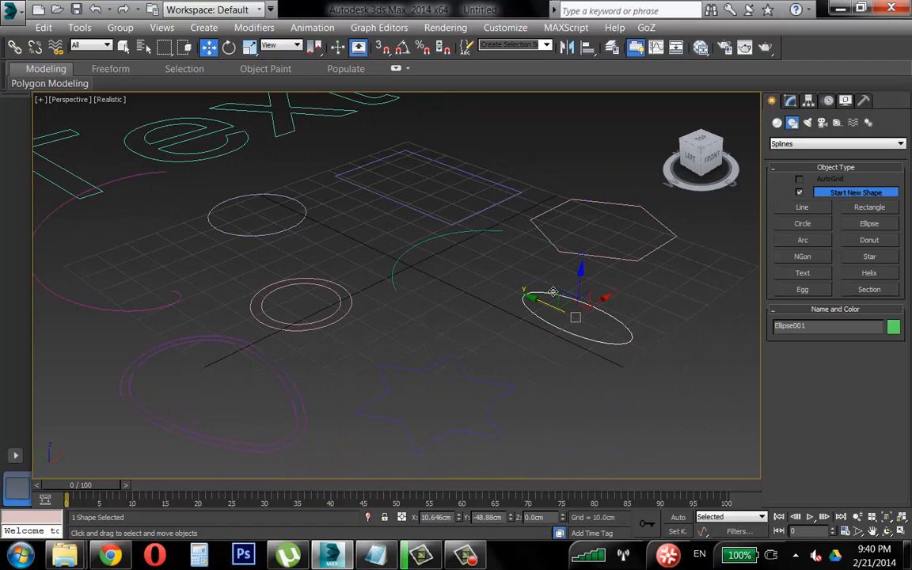
click(519, 146)
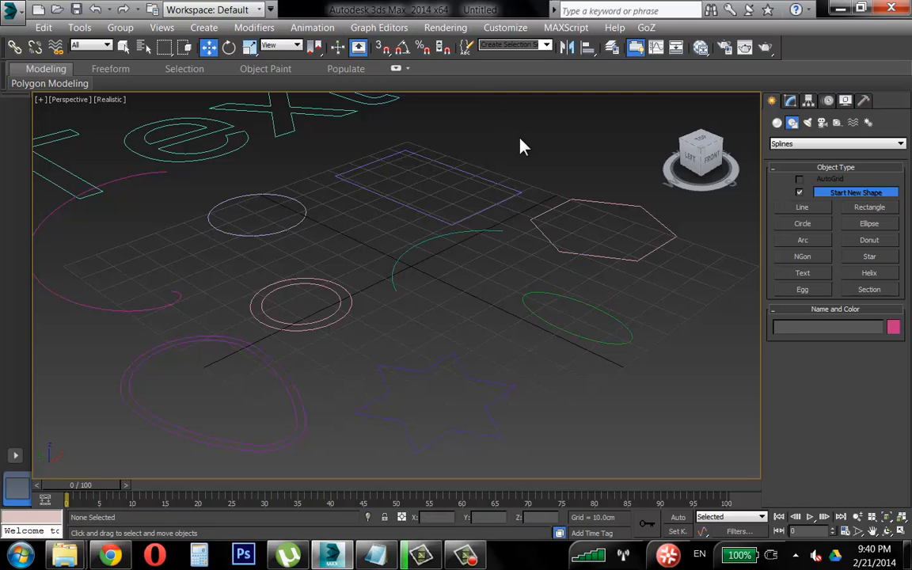
Select all the splines and set their object color to red
scroll(481, 209, down, 4)
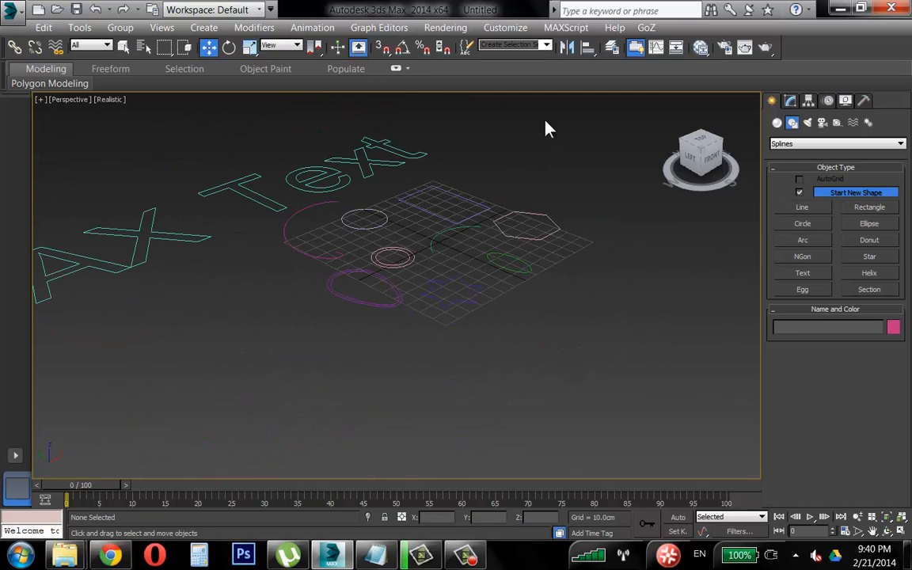
drag(232, 395, 232, 395)
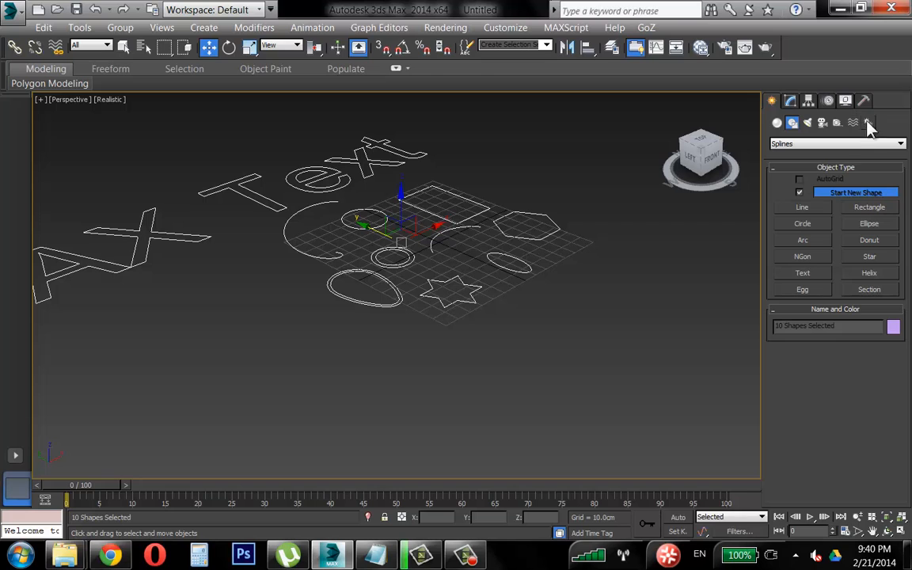
click(790, 101)
click(903, 120)
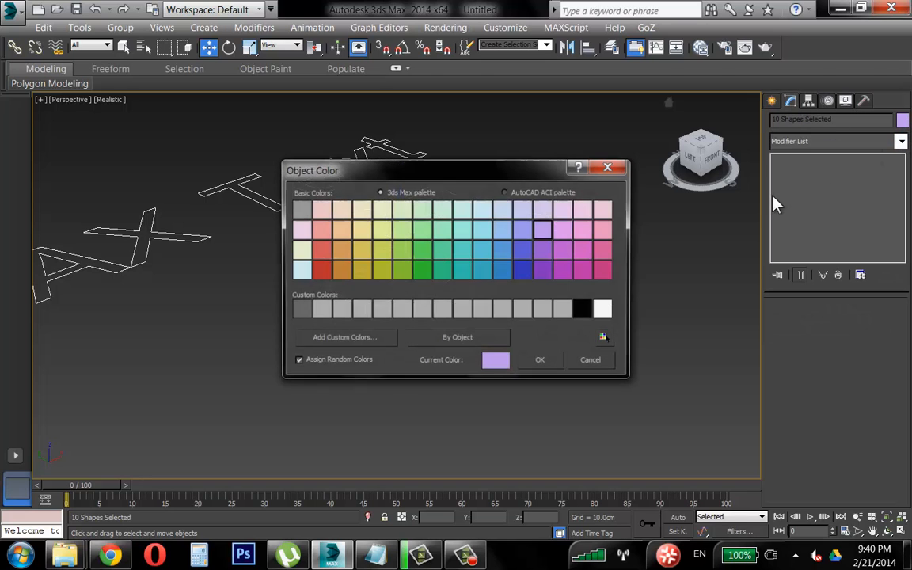
click(320, 270)
click(541, 361)
click(414, 298)
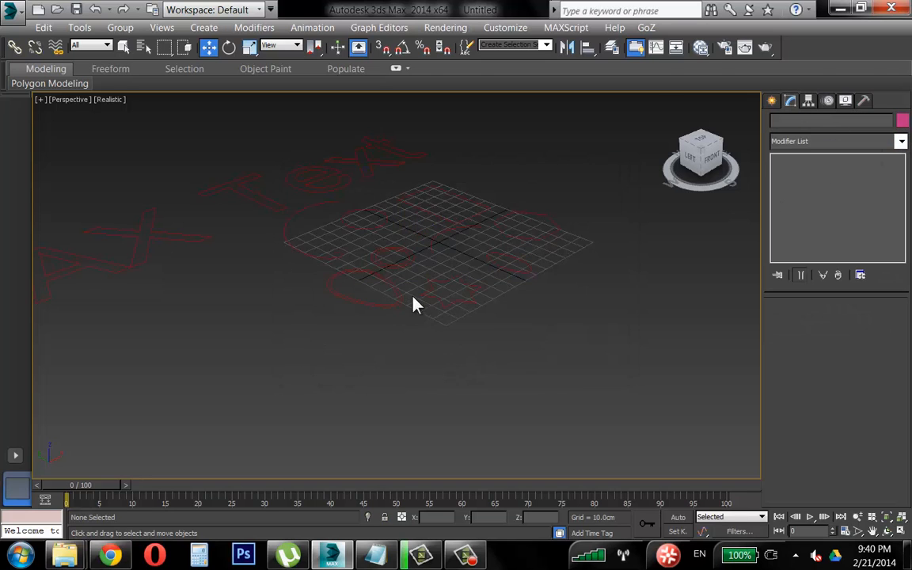
Select all the splines again and set their object color to pale lavender-blue
middle_drag(414, 296, 414, 331)
drag(220, 389, 660, 172)
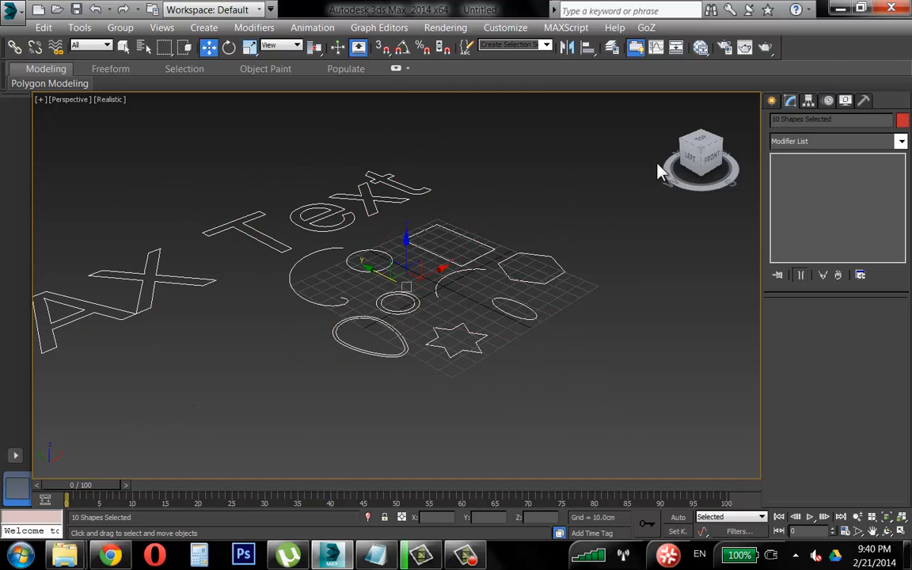
click(902, 122)
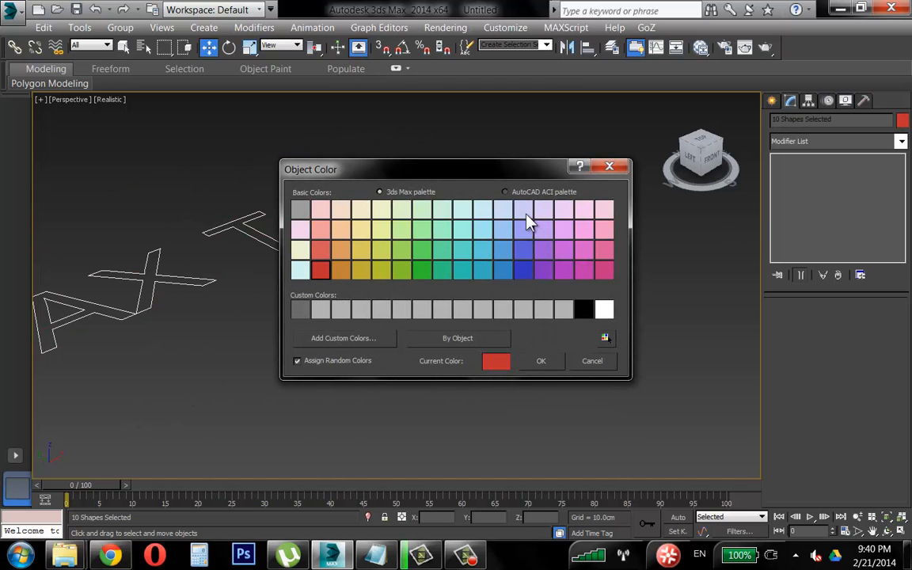
click(527, 214)
click(532, 362)
click(494, 391)
Select the NGon, open its parameters for modification and reduce its radius to about 21.1 cm
scroll(472, 300, up, 3)
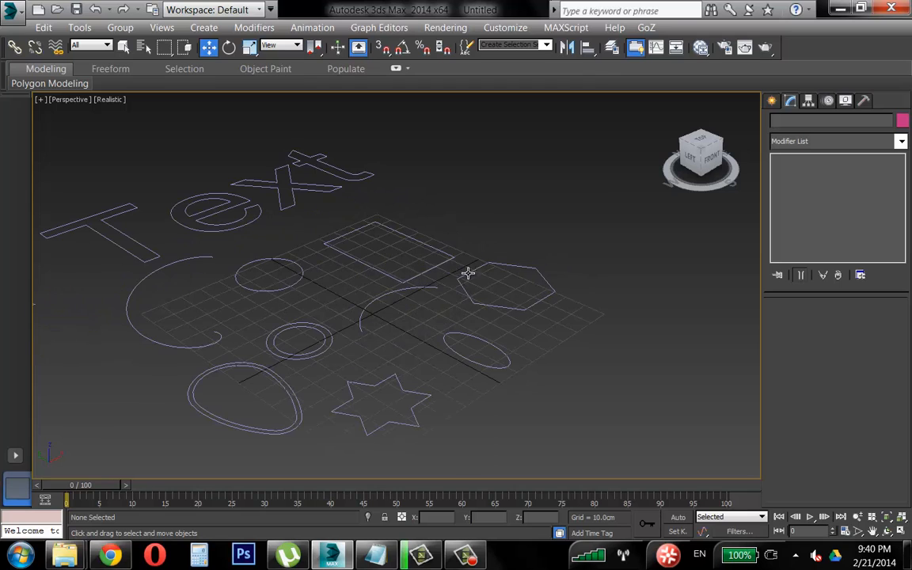
click(493, 263)
scroll(553, 214, up, 2)
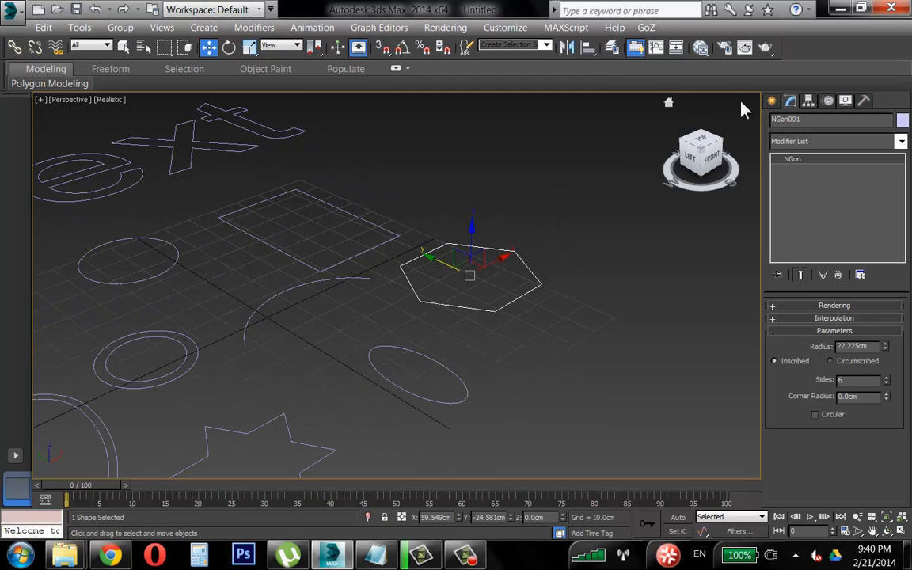
click(772, 100)
click(791, 102)
key(z)
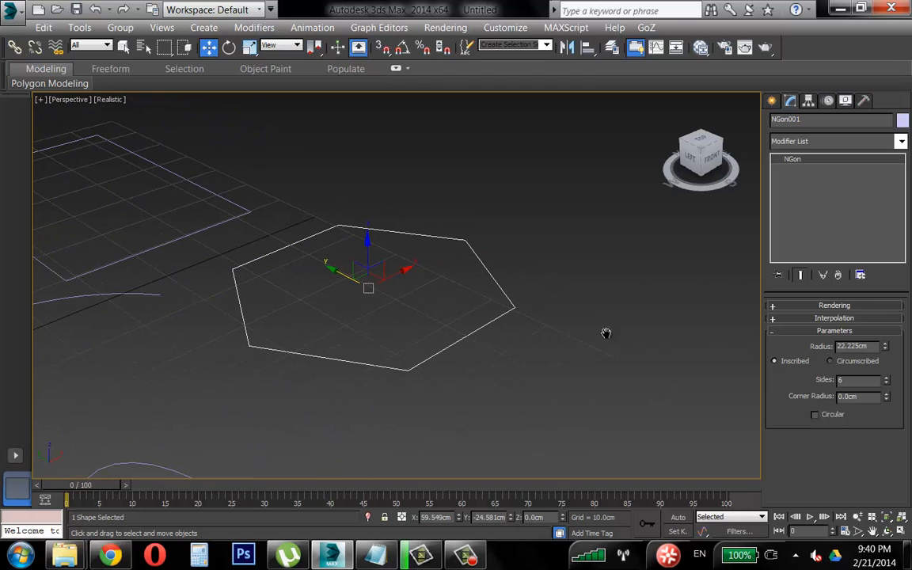
mouse_move(887, 346)
mouse_down()
mouse_move(887, 332)
mouse_move(887, 346)
mouse_up()
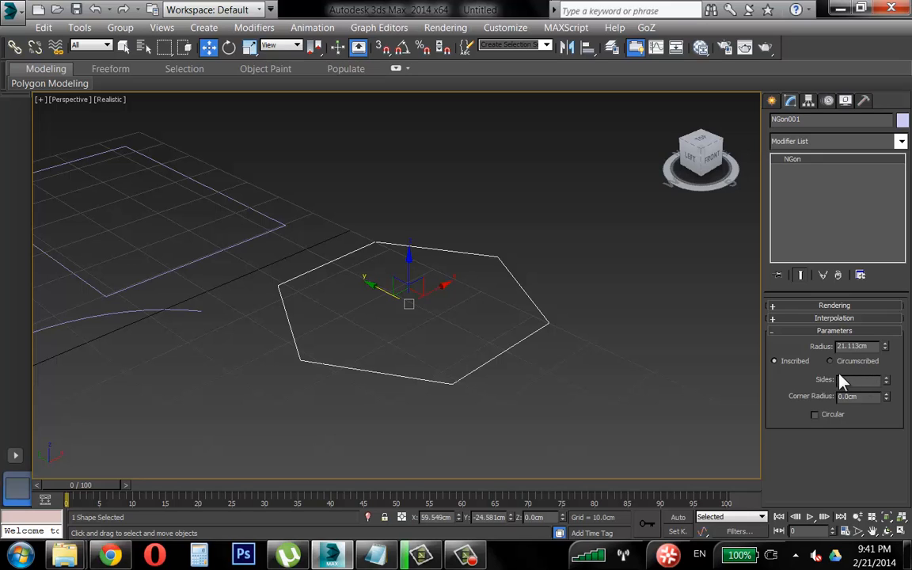
Reduce the NGon's number of sides to 3 and raise it step by step to 7
mouse_move(886, 381)
mouse_down()
mouse_move(886, 370)
mouse_move(886, 383)
mouse_up()
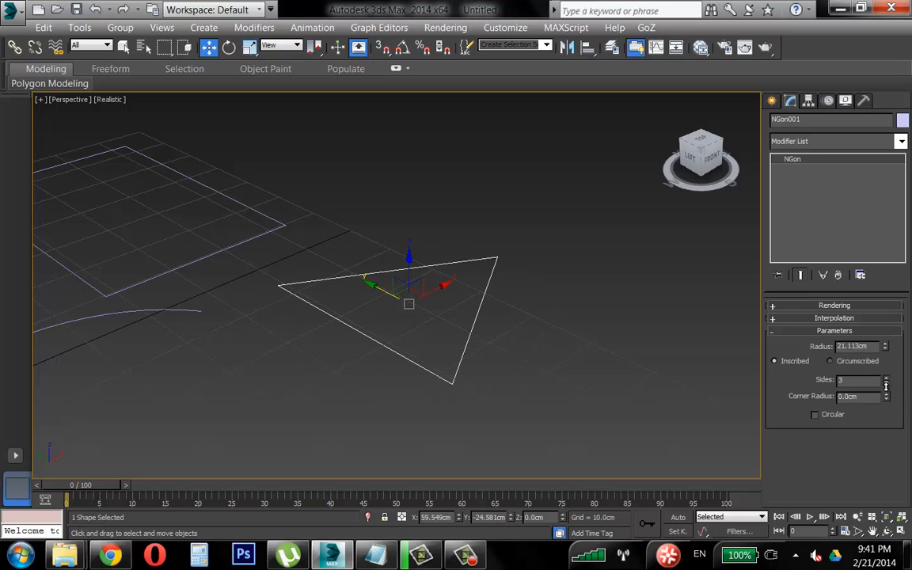
click(885, 379)
click(886, 379)
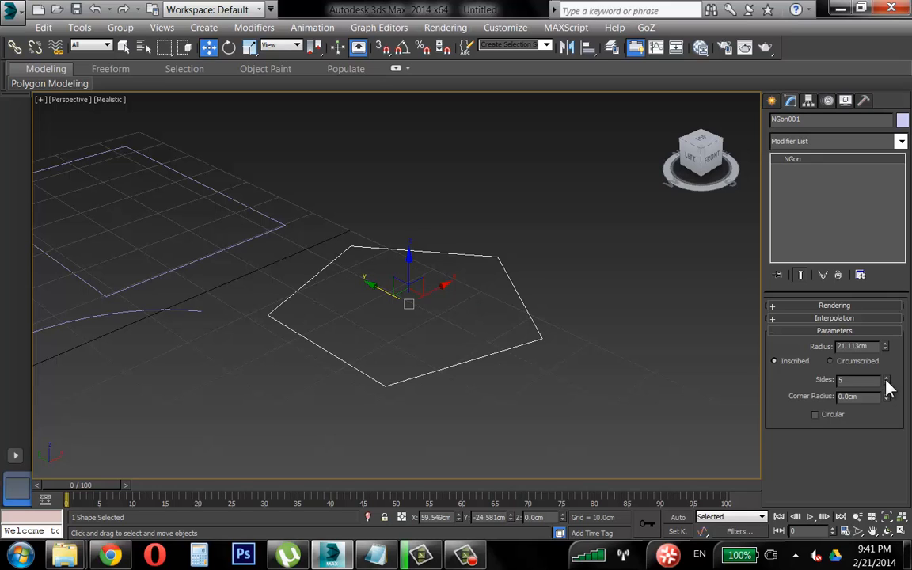
click(885, 379)
click(886, 384)
click(886, 378)
click(886, 377)
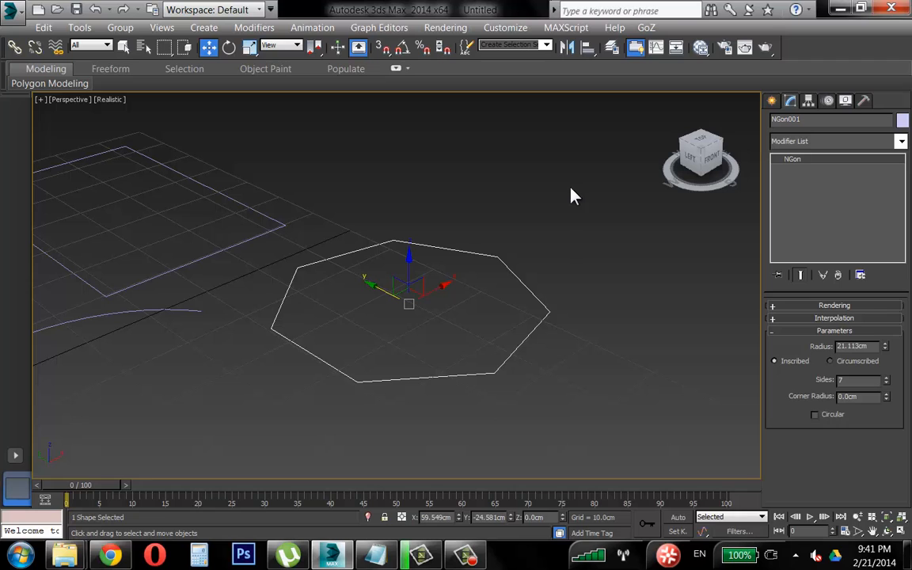
Examine the NGon's corners up close and set its number of sides to 6
scroll(530, 274, up, 5)
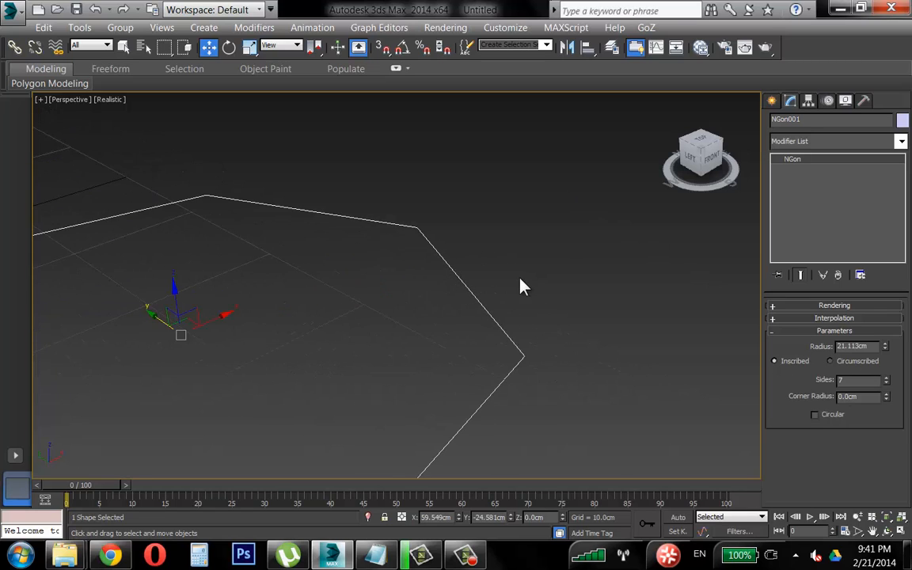
middle_drag(523, 285, 529, 225)
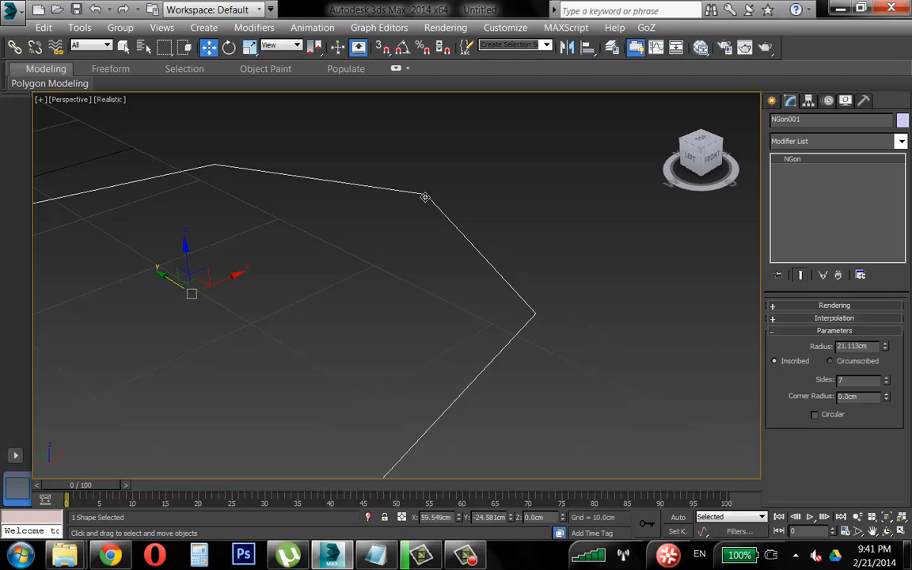
click(885, 383)
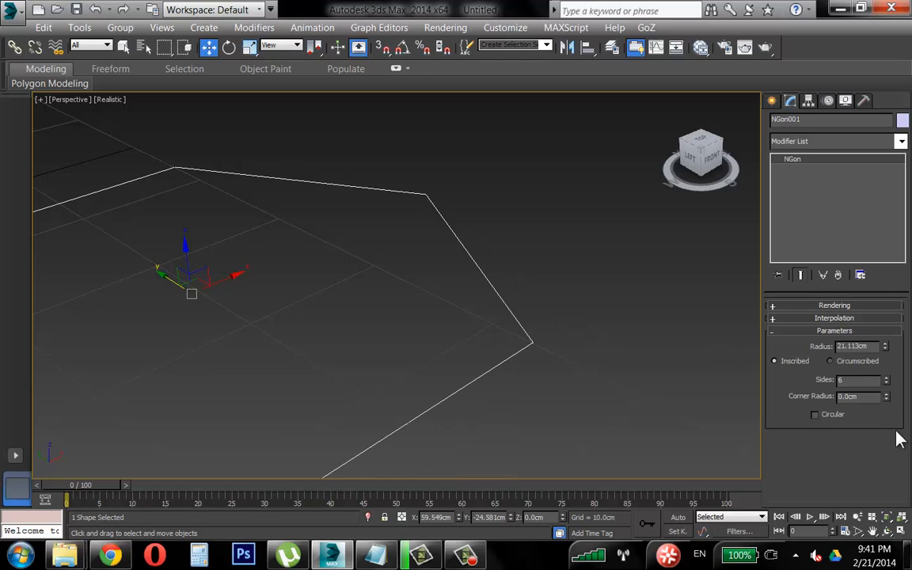
Round the NGon's corners with a corner radius of about 3.62 cm
drag(878, 327, 841, 162)
scroll(421, 265, down, 6)
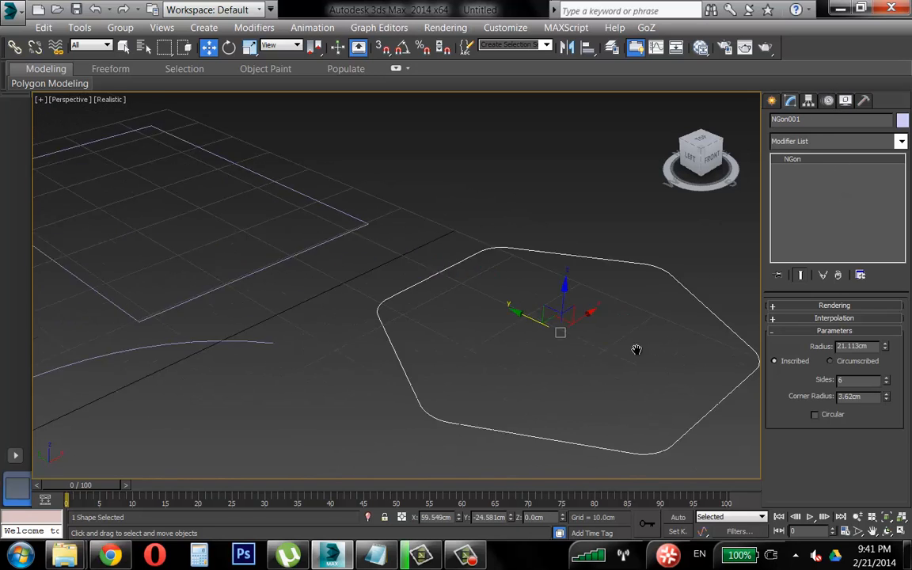
Select the rectangle and set its length to about 63.5 cm, width to about 29.7 cm and corner radius to 5.26 cm
scroll(428, 265, up, 3)
click(418, 252)
key(z)
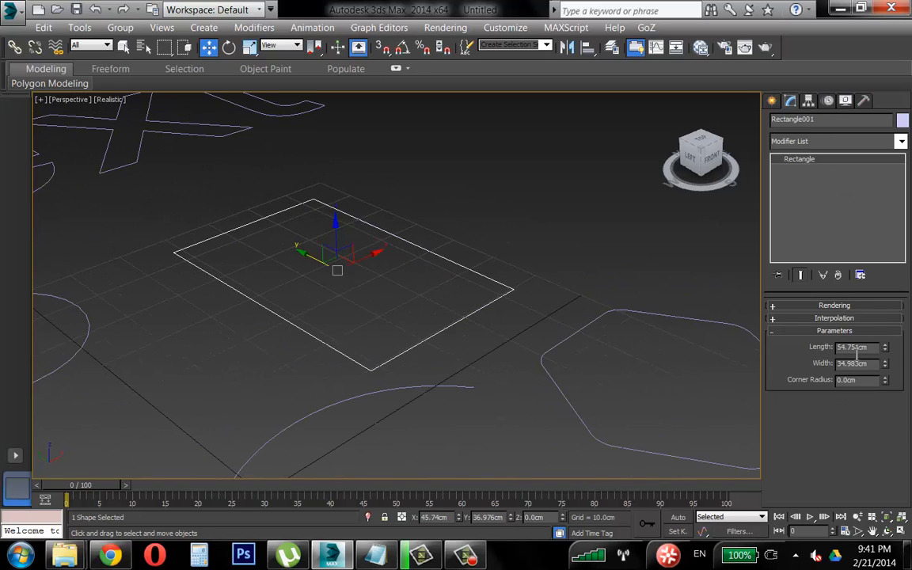
drag(883, 347, 813, 44)
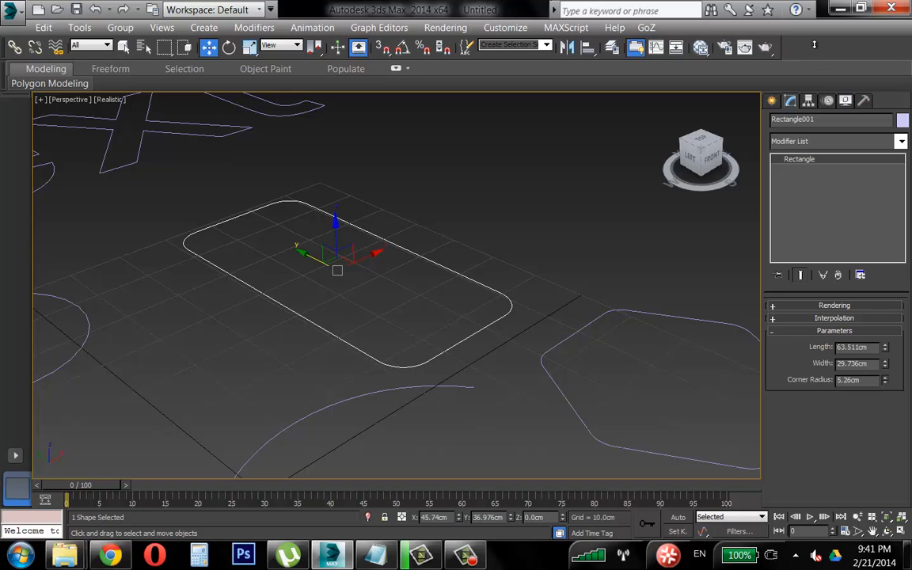
Select the circle and look at its radius parameter
middle_drag(521, 215, 577, 172)
scroll(488, 256, down, 2)
middle_drag(426, 286, 457, 253)
click(262, 233)
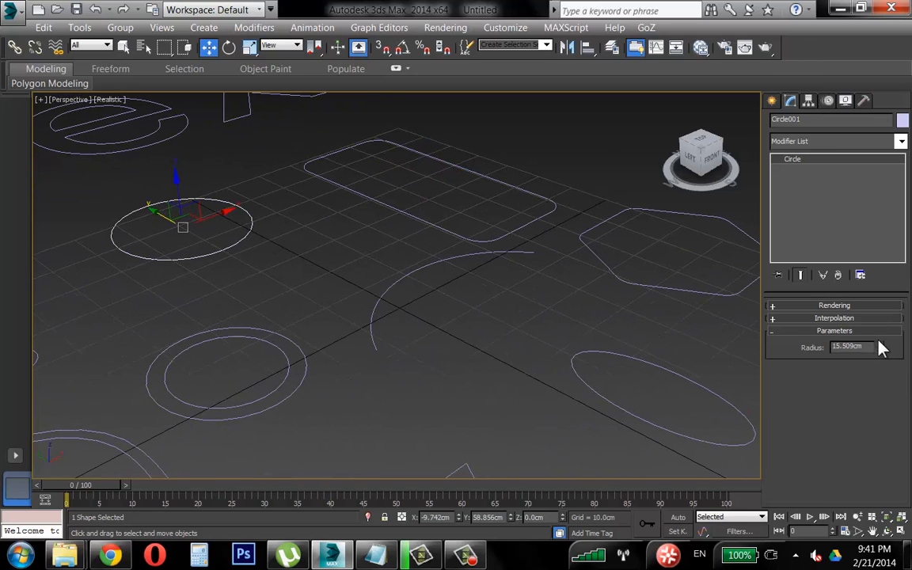
middle_drag(495, 318, 574, 257)
scroll(574, 257, down, 3)
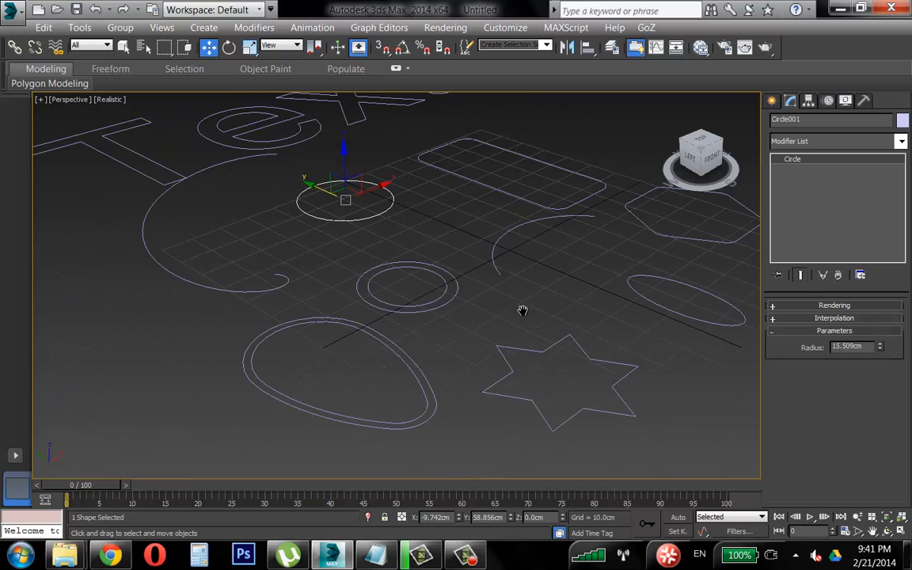
Select the star and set its radii to about 12.35 cm and 9.34 cm with 55 points
middle_drag(523, 311, 415, 260)
scroll(441, 314, up, 5)
scroll(474, 320, down, 3)
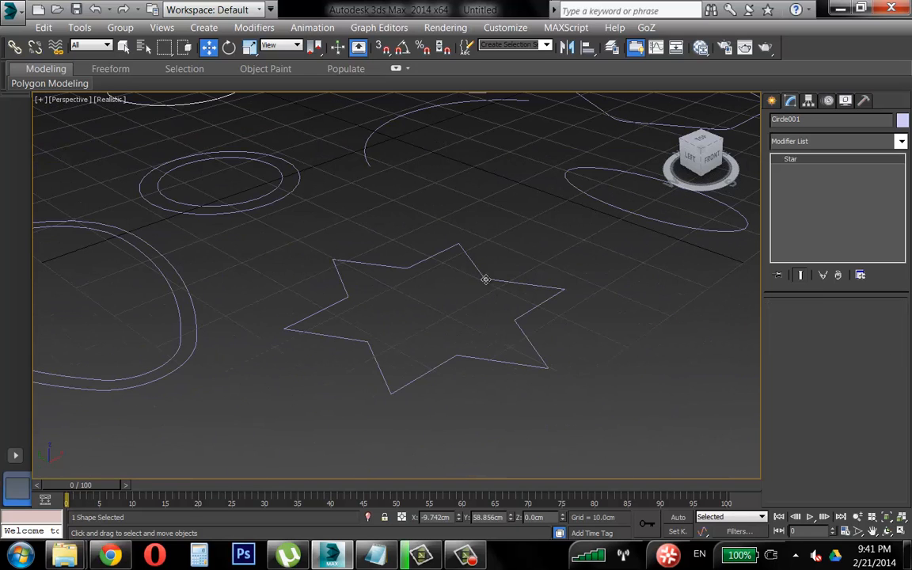
click(484, 277)
mouse_move(889, 349)
mouse_down()
mouse_move(892, 333)
mouse_move(888, 378)
mouse_move(889, 361)
mouse_up()
scroll(465, 362, up, 5)
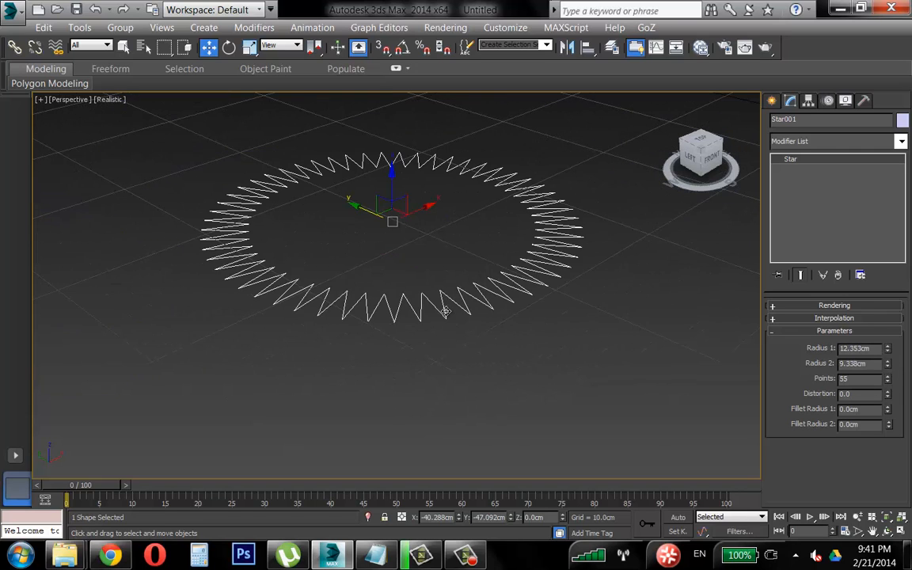
Set the star's second radius to about 10.27 cm, its distortion to 10.76 and its second fillet radius to 0.2 cm
middle_drag(469, 302, 479, 414)
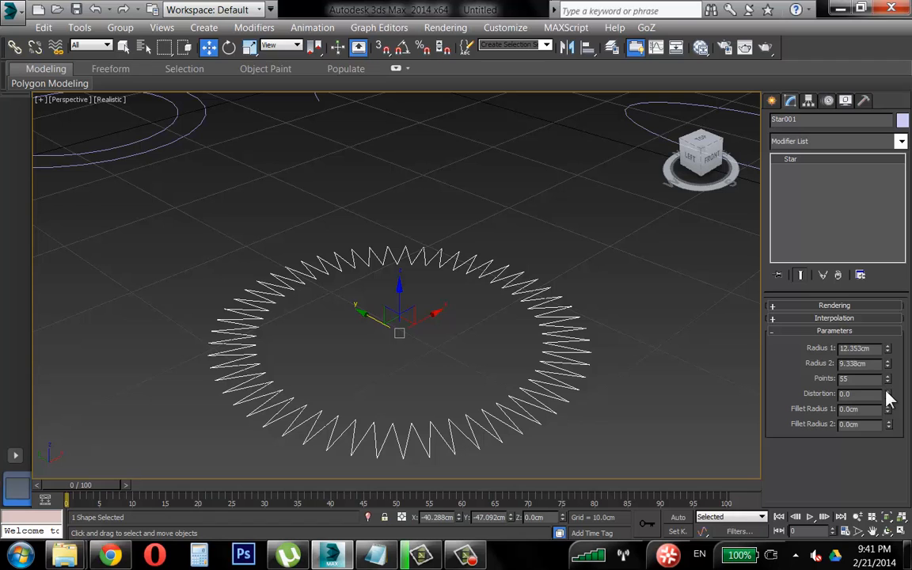
drag(888, 393, 889, 353)
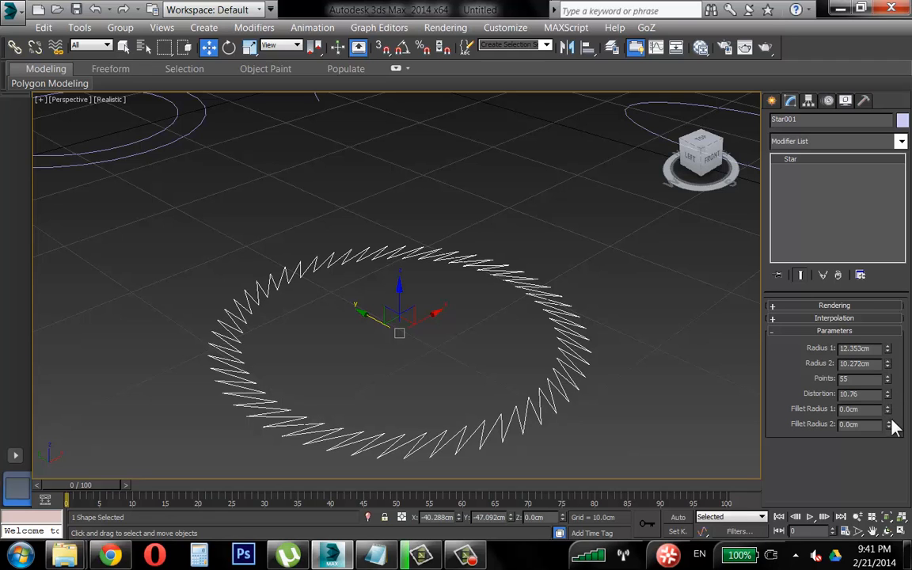
mouse_move(888, 409)
mouse_down()
mouse_move(884, 361)
mouse_move(893, 437)
mouse_move(889, 409)
mouse_up()
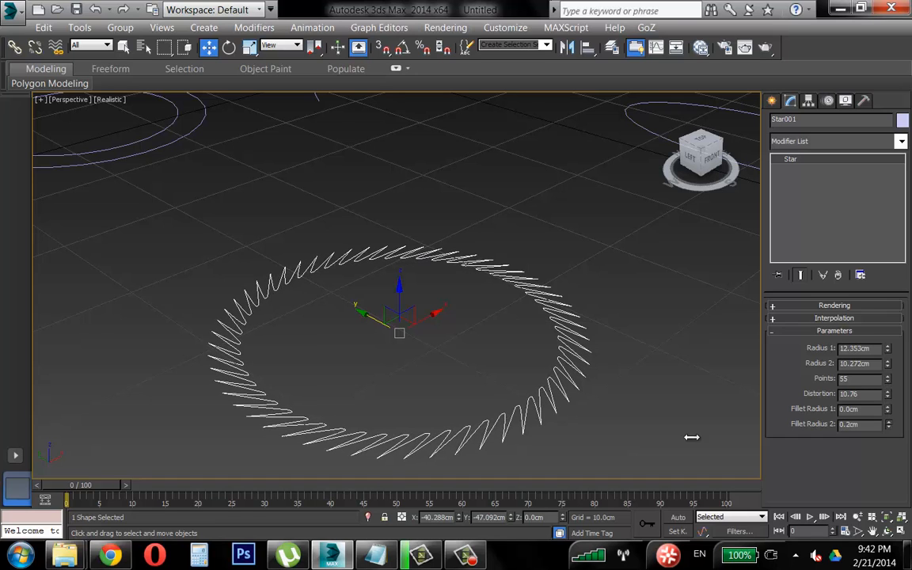
middle_drag(528, 436, 541, 424)
scroll(541, 424, up, 5)
middle_drag(616, 344, 586, 372)
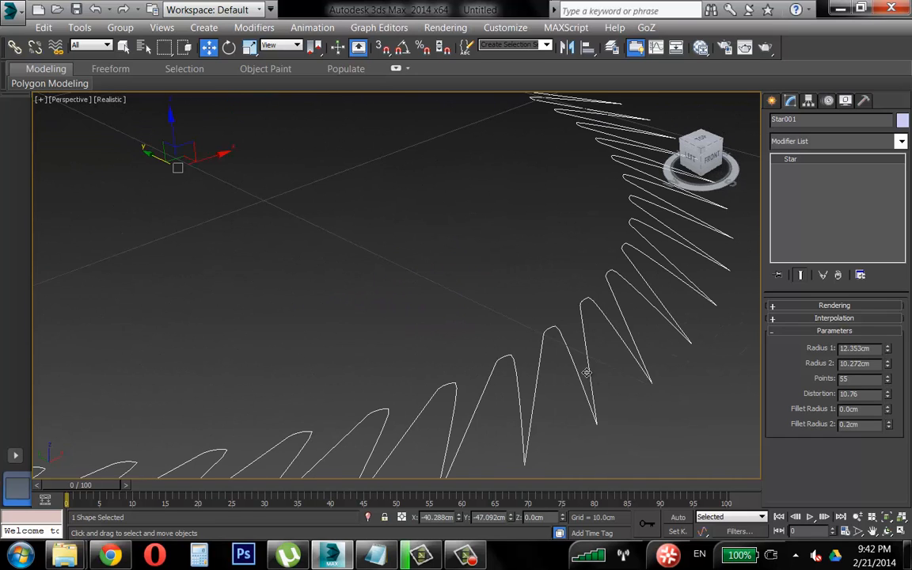
Reduce the star's number of points to 15
drag(888, 381, 888, 416)
scroll(562, 374, down, 5)
middle_drag(553, 363, 524, 320)
scroll(521, 324, down, 4)
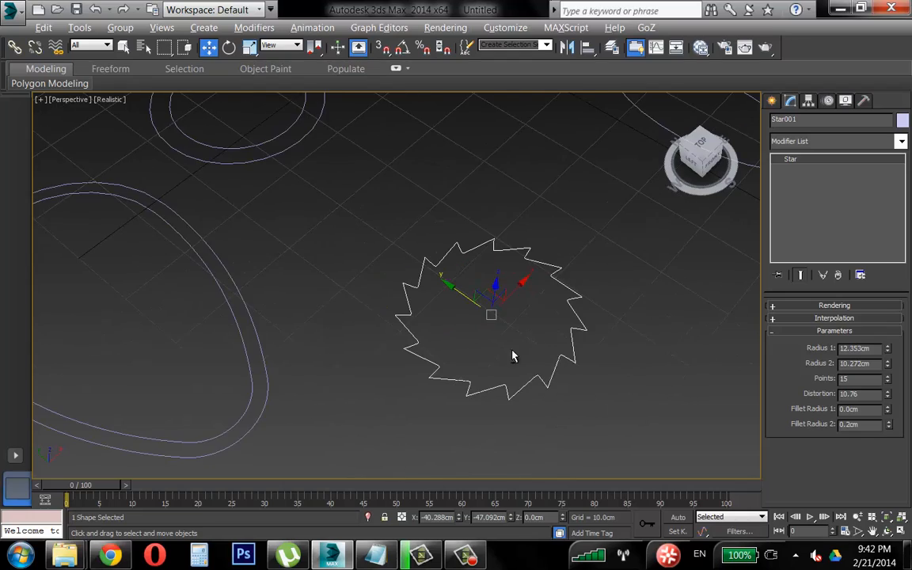
Select the helix and increase its number of turns to 6.58
middle_drag(432, 356, 595, 356)
scroll(566, 356, down, 3)
scroll(380, 309, down, 3)
middle_drag(363, 238, 361, 300)
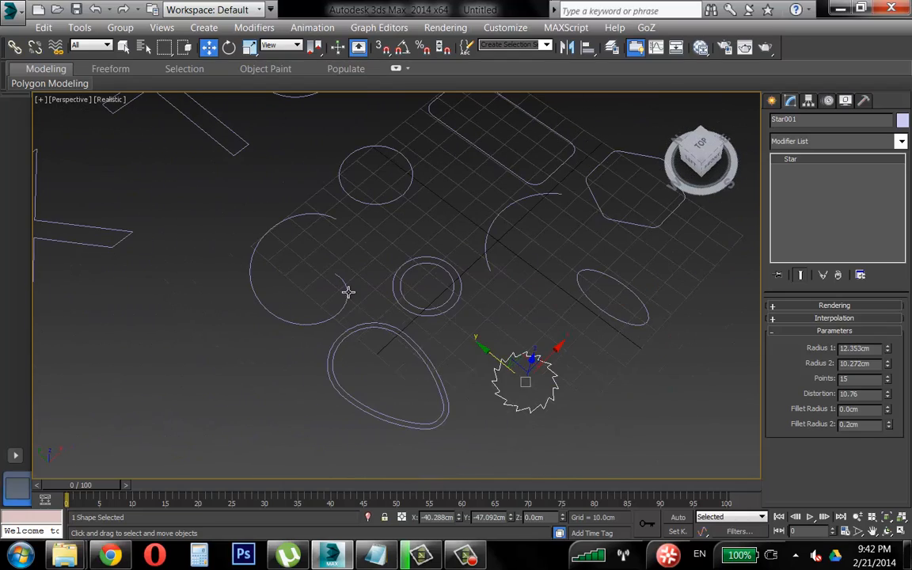
click(349, 291)
middle_drag(435, 308, 397, 270)
scroll(397, 279, up, 4)
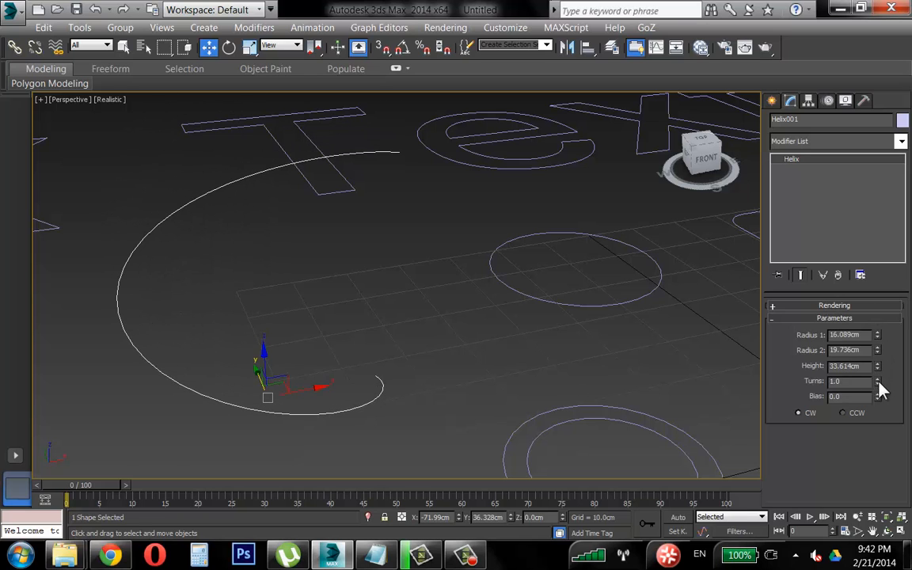
drag(878, 383, 831, 28)
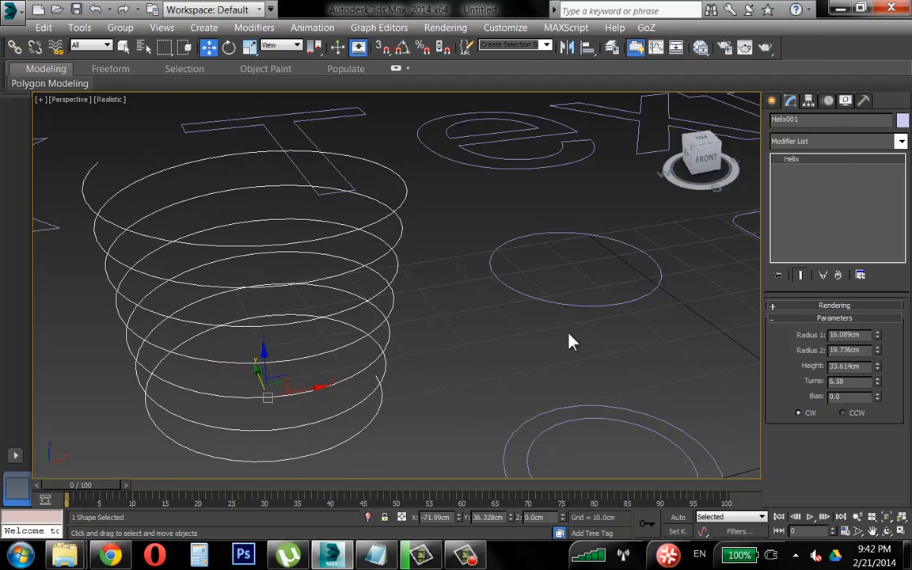
Set Radius 2 and Radius 1 of the helix to 30 cm each
alt+middle_drag(572, 340, 584, 306)
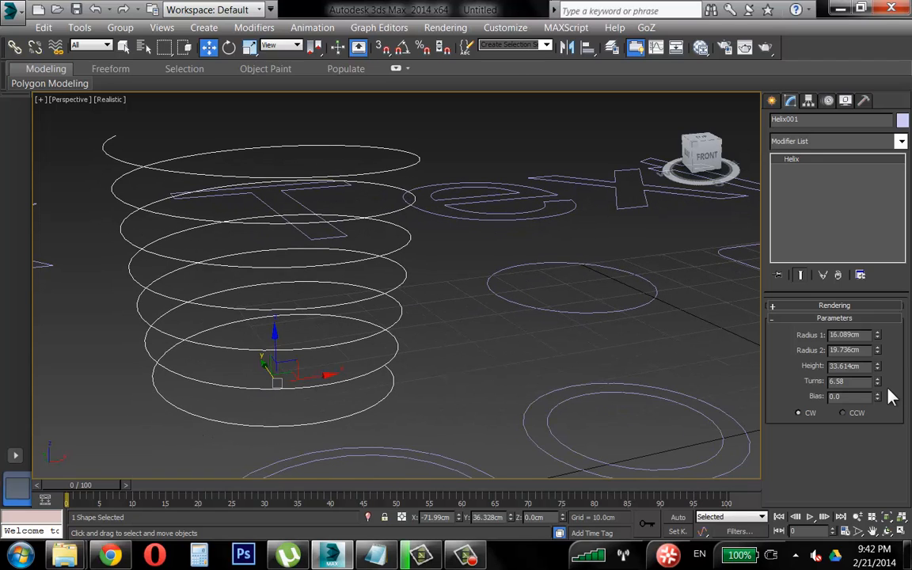
drag(877, 349, 868, 394)
double_click(872, 349)
text(30)
key(shift+Tab)
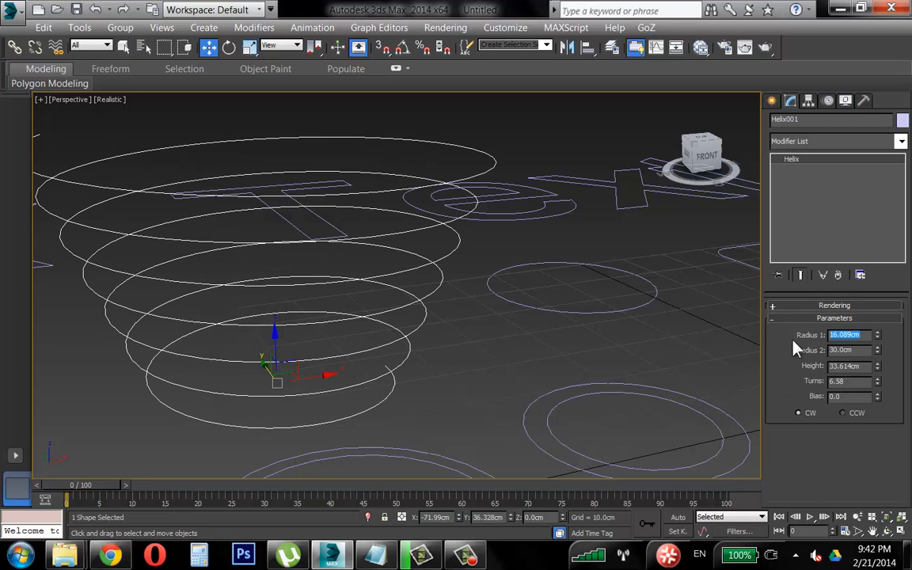
text(30)
key(Tab)
scroll(432, 315, down, 5)
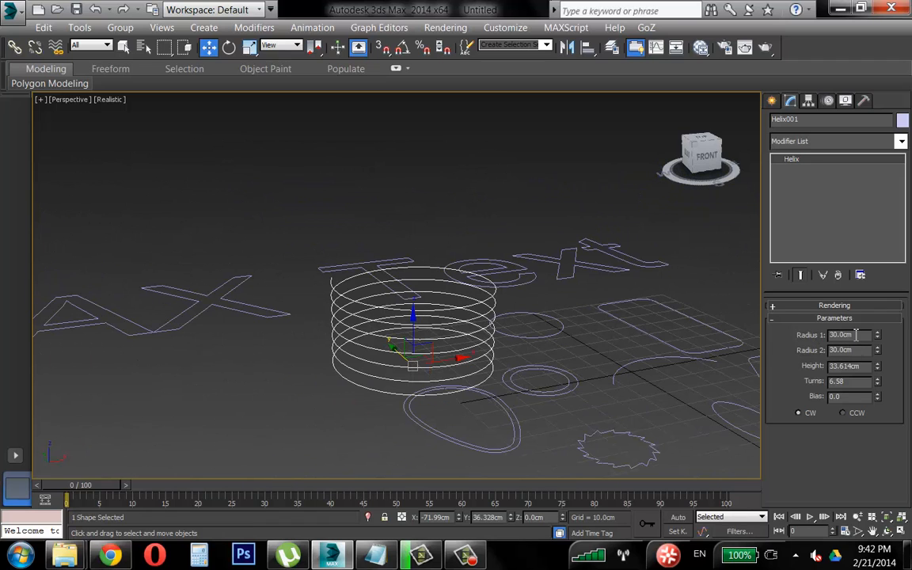
Set both radii of the helix to 14 cm
key(shift+Tab)
text(14)
key(Tab)
text(14)
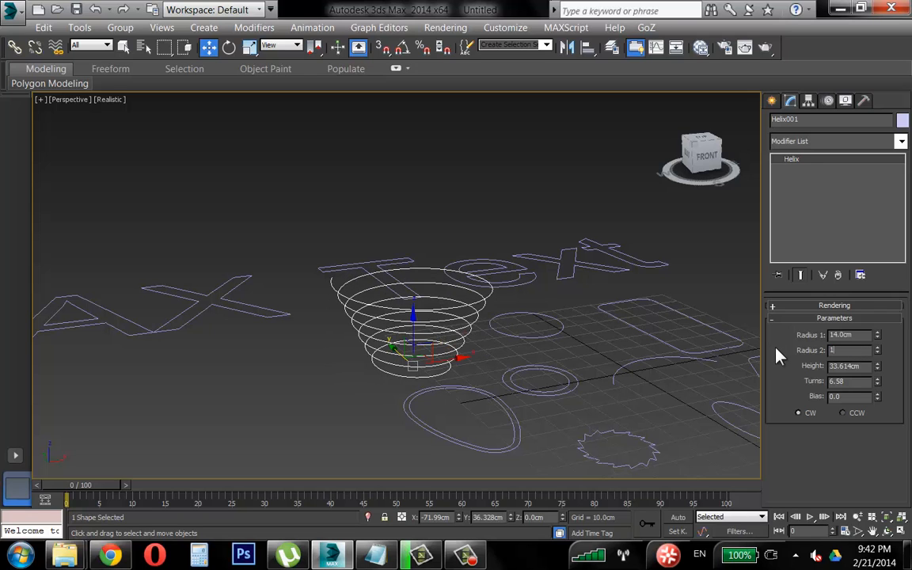
key(Return)
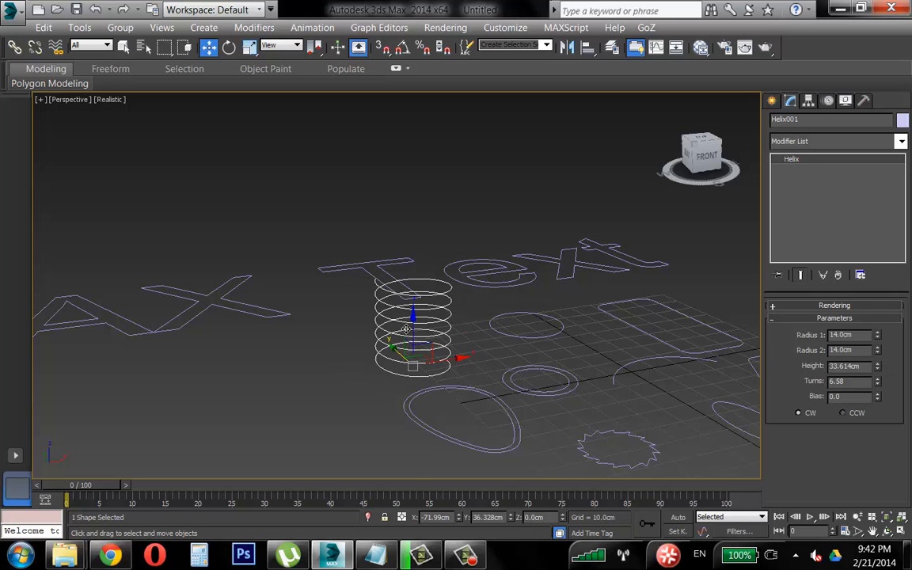
Select the MAX Text shape and set its font to Bodoni MT Condensed after trying Arial Narrow
alt+middle_drag(365, 297, 587, 351)
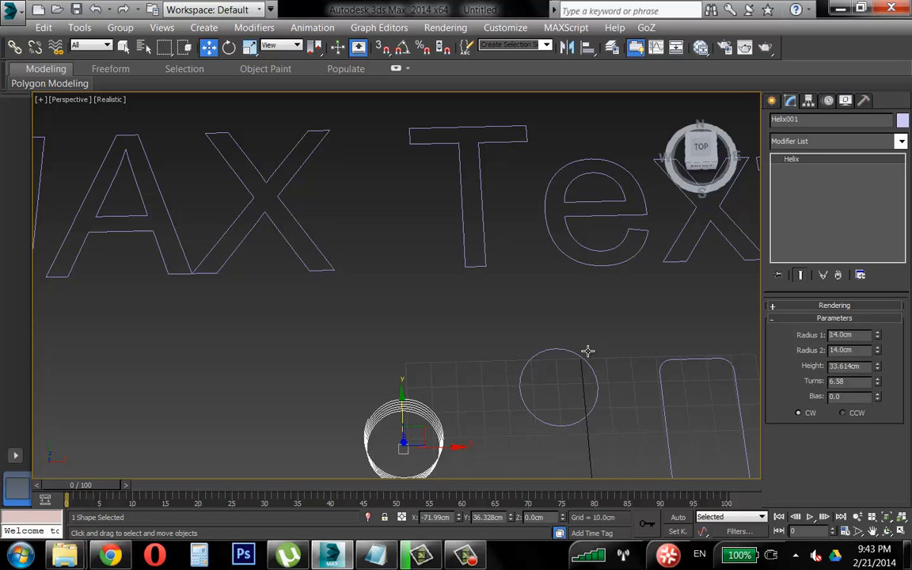
click(600, 270)
click(601, 264)
middle_drag(594, 273, 645, 323)
scroll(645, 323, down, 4)
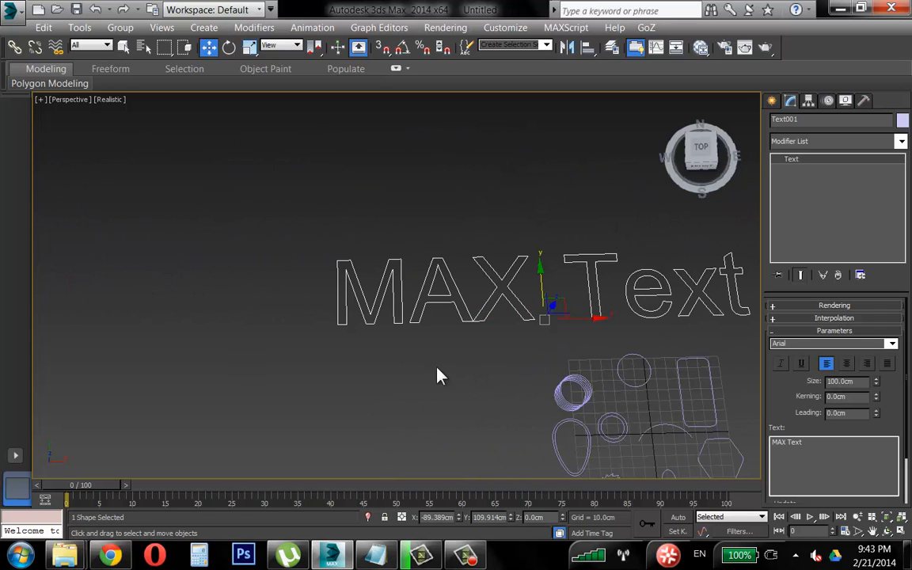
middle_drag(441, 376, 340, 360)
scroll(356, 348, up, 3)
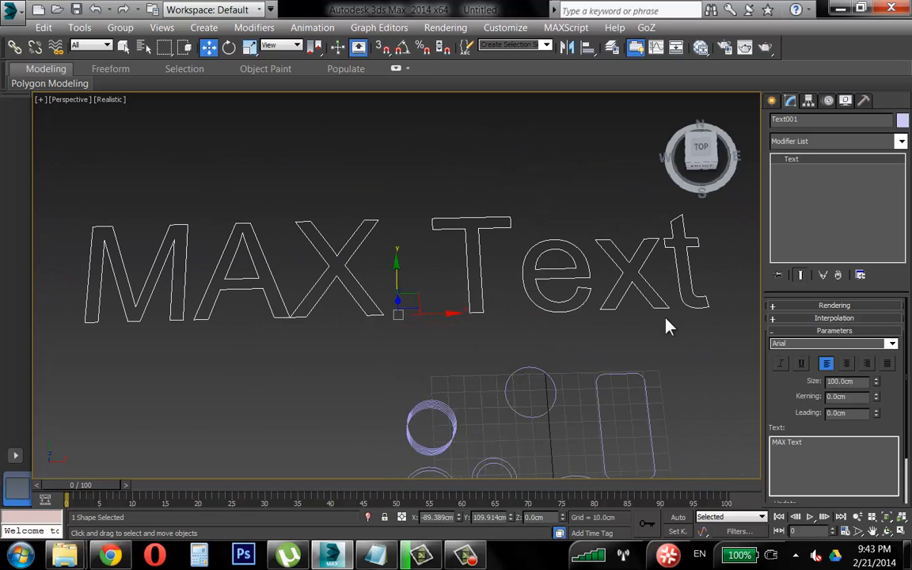
click(892, 343)
click(828, 135)
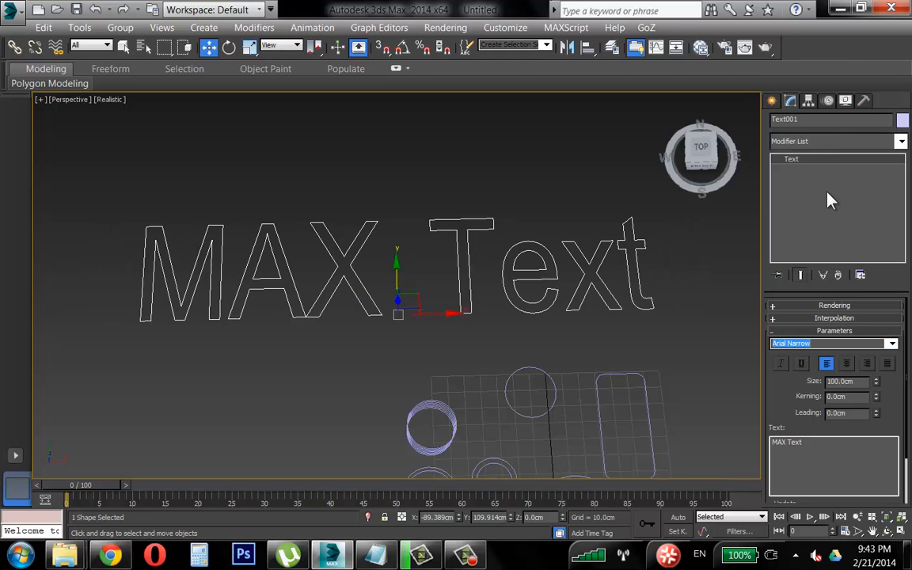
click(875, 343)
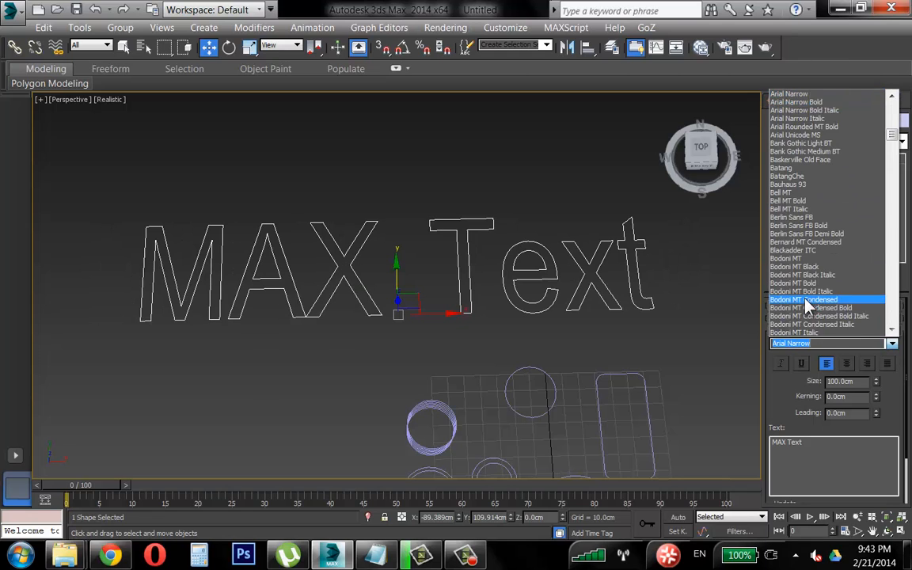
click(806, 301)
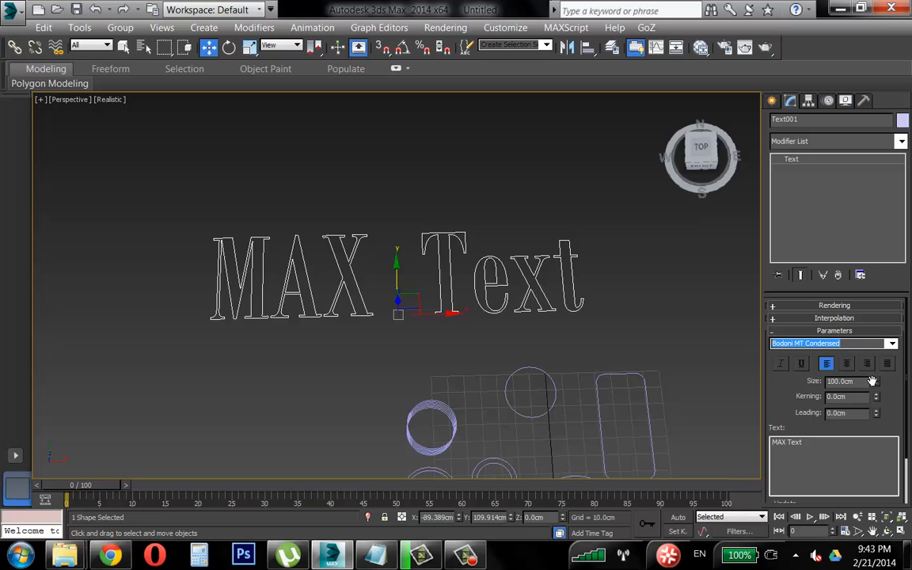
Set the text's size to 95 cm and its kerning to 9.41 cm
drag(875, 383, 869, 329)
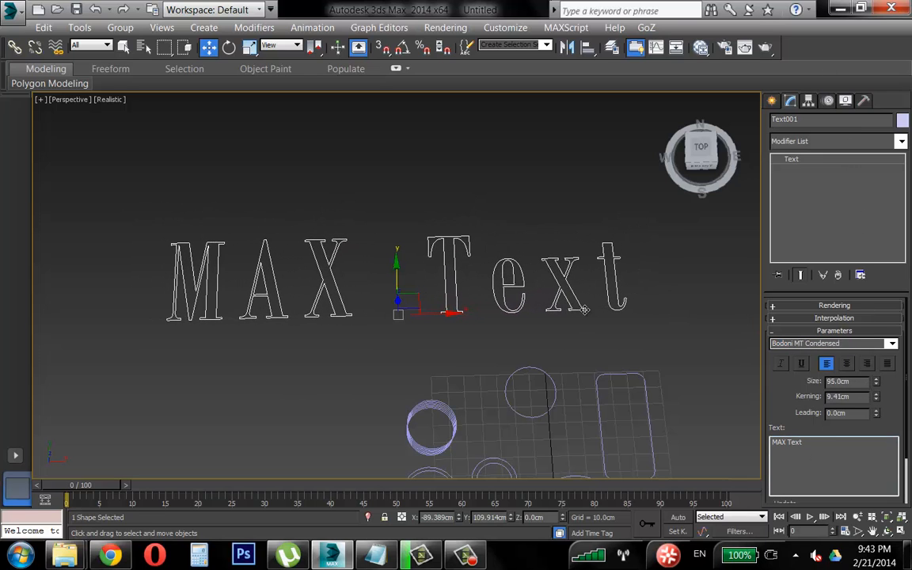
click(773, 101)
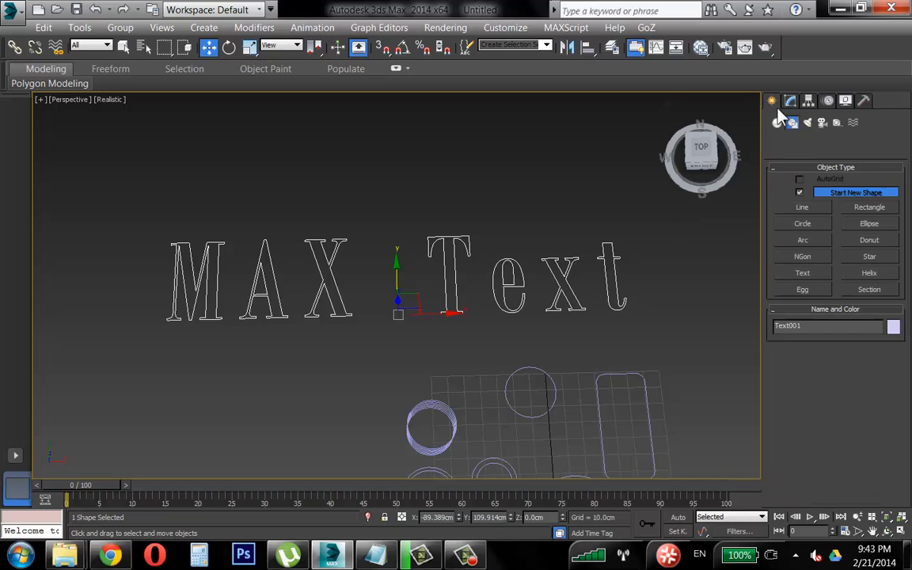
click(790, 101)
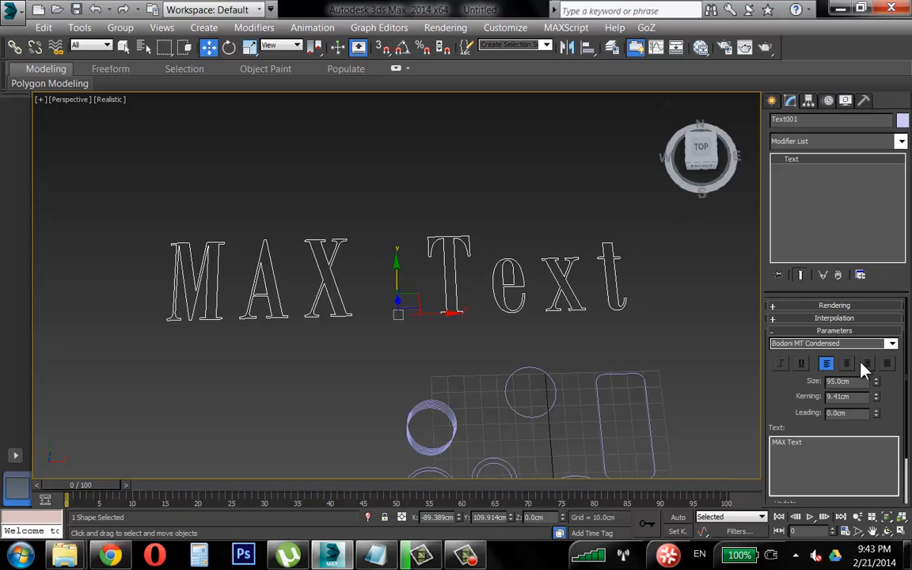
Try the center, right and justify alignments on the text and restore left alignment
click(846, 364)
click(865, 363)
click(887, 363)
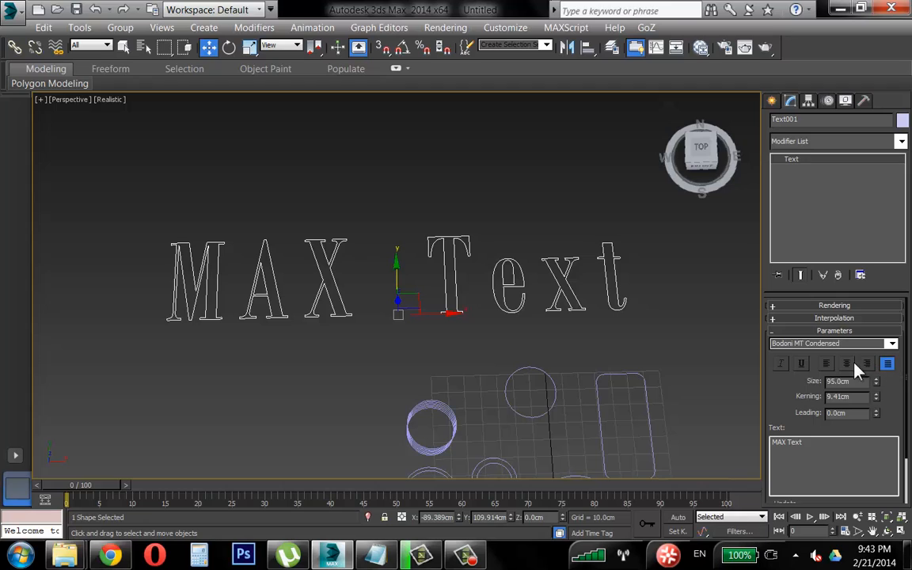
click(826, 364)
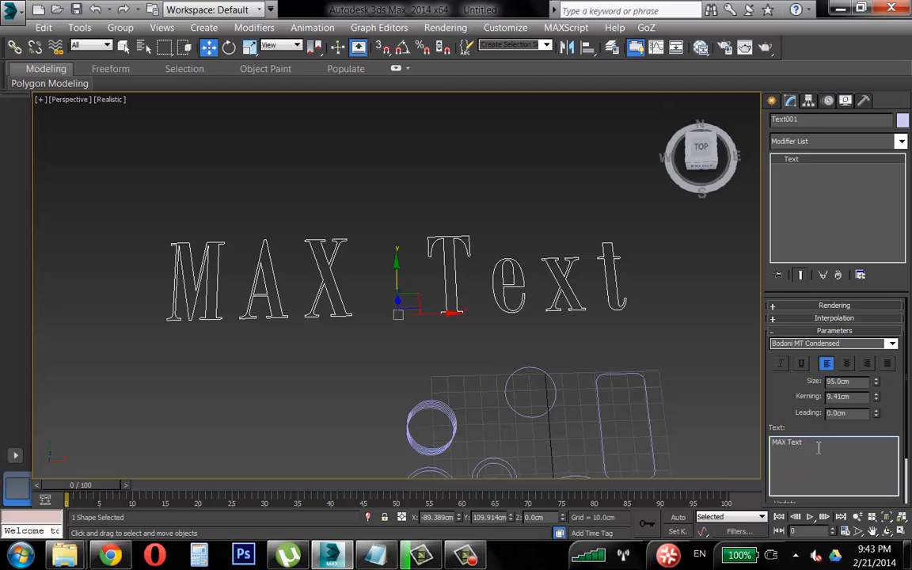
Replace the text shape's content with "Aula 3D max"
drag(819, 447, 624, 441)
text(Au)
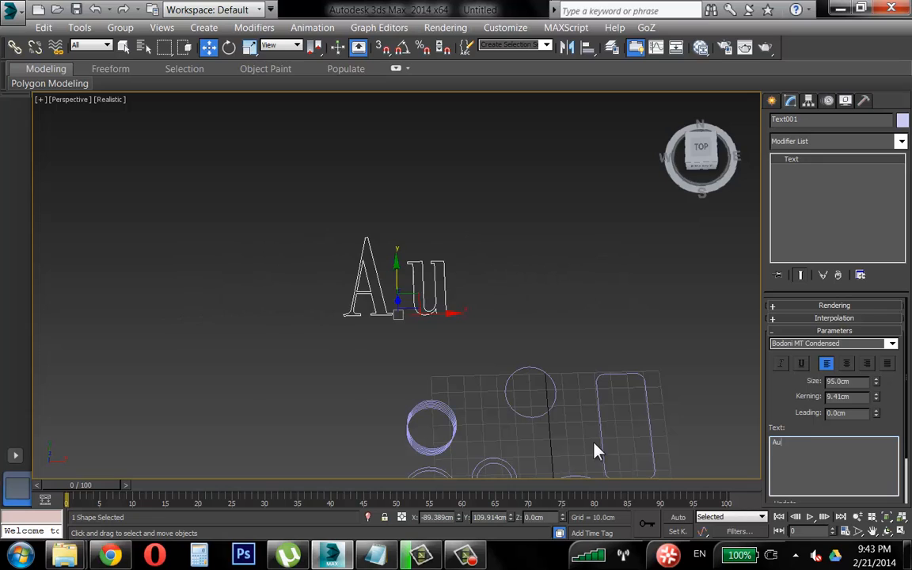
text(la 3)
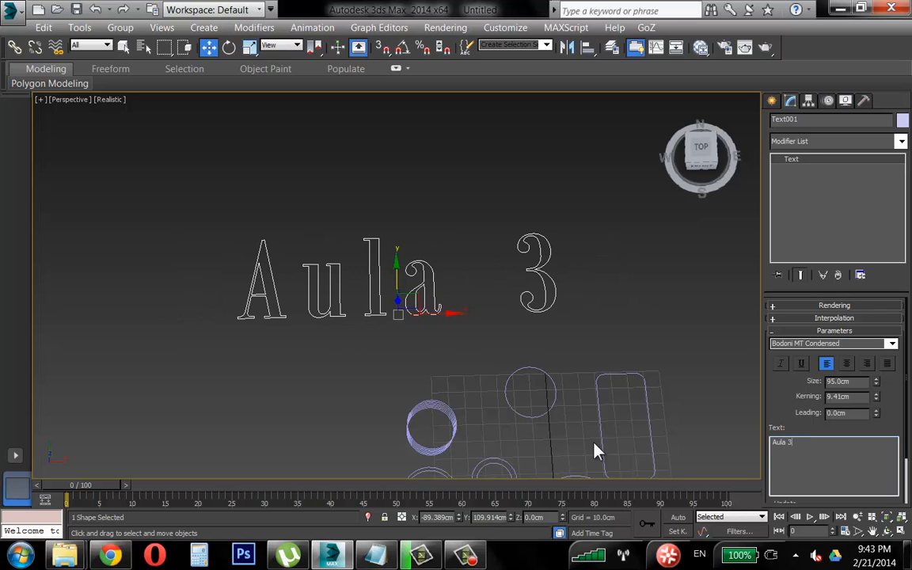
text(D max)
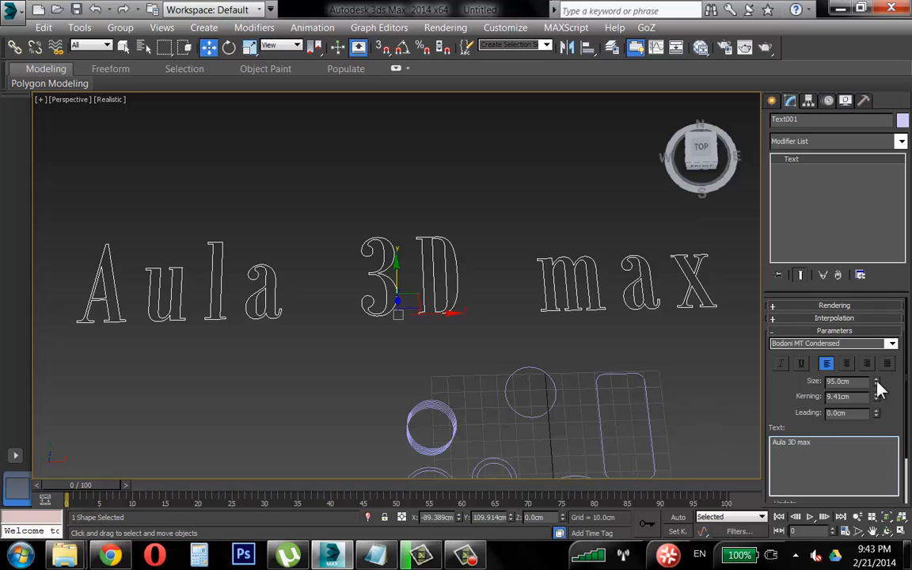
Set the text's size to 79.8 cm, kerning to about -1.51 cm and leading to 0.08 cm
drag(876, 383, 879, 469)
mouse_move(876, 415)
mouse_down()
mouse_move(879, 427)
mouse_move(878, 409)
mouse_up()
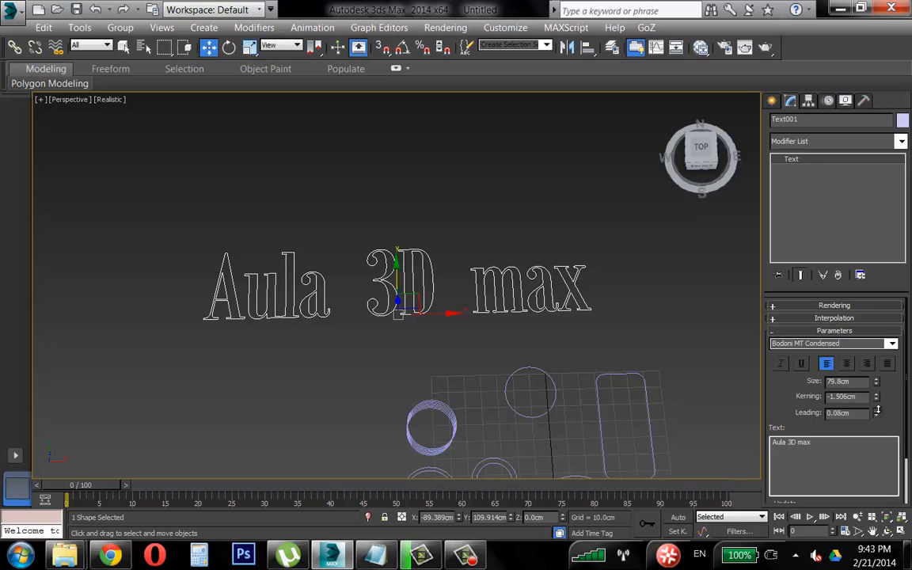
Change the text shape's content to "Aula 3DS MAX" and deselect it
double_click(807, 442)
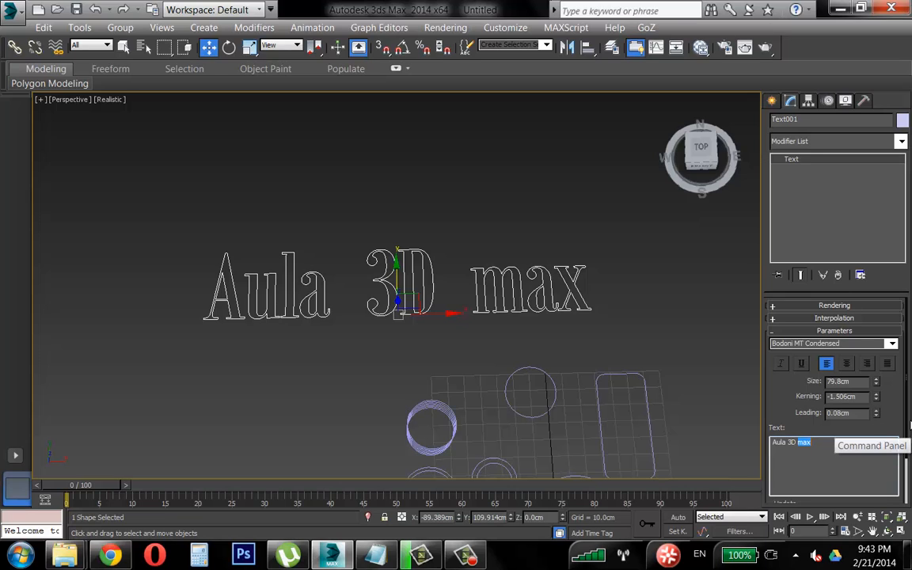
key(BackSpace)
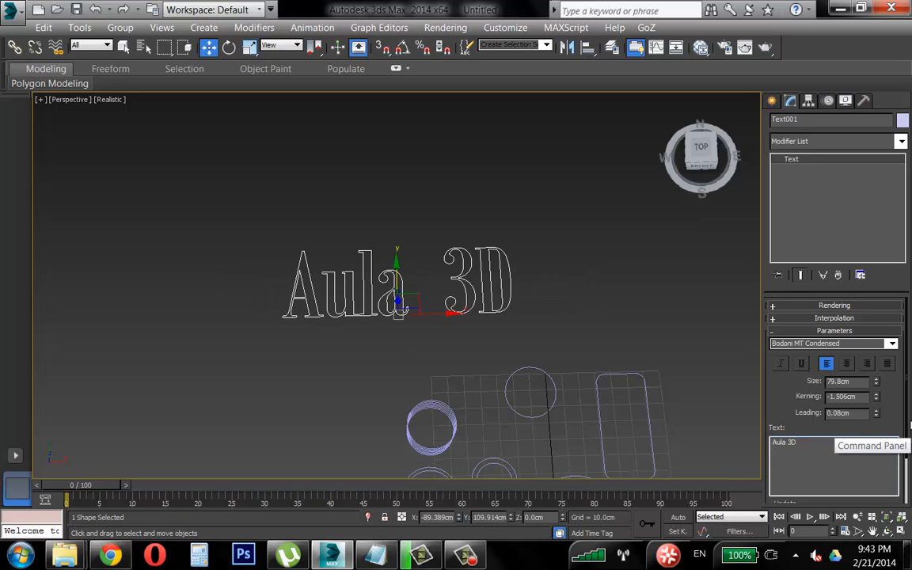
text(s)
key(BackSpace)
text(S)
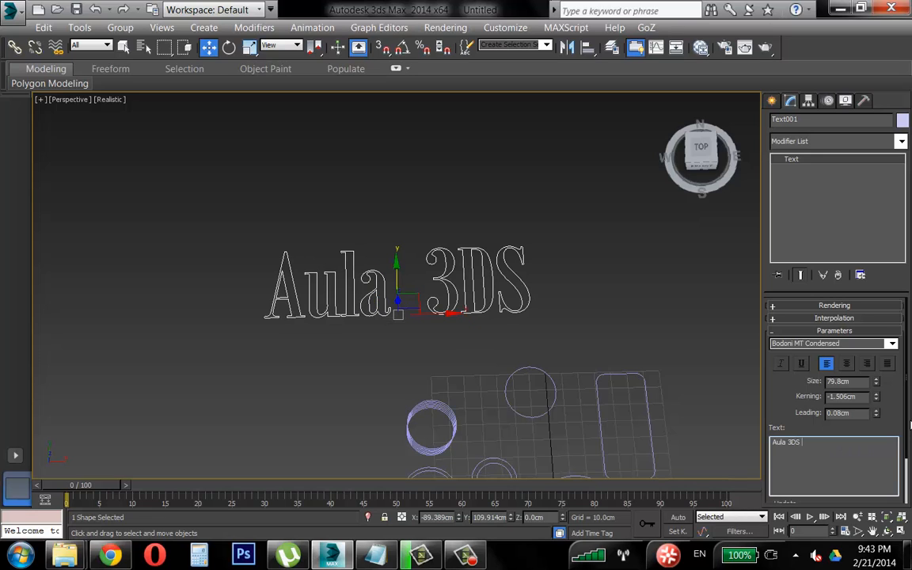
text( MAX)
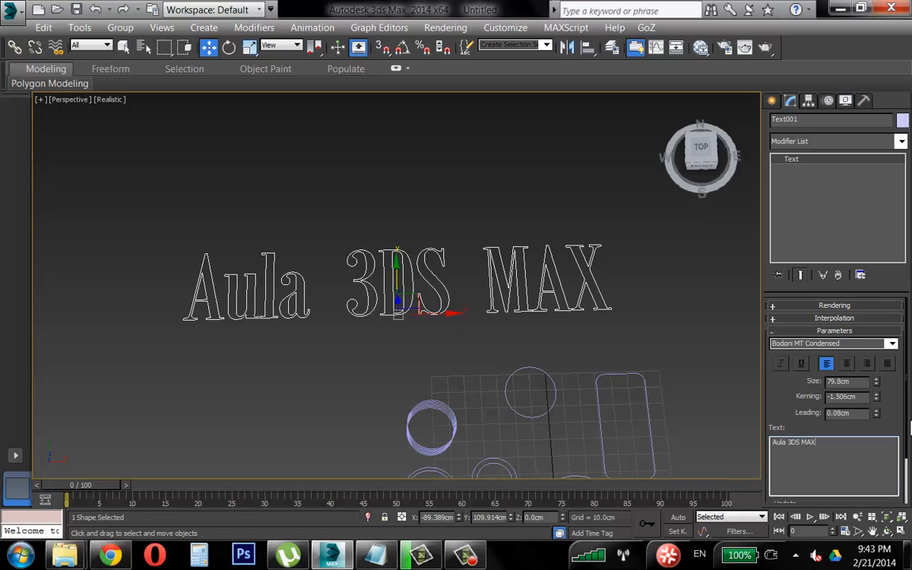
middle_drag(479, 377, 456, 296)
click(522, 287)
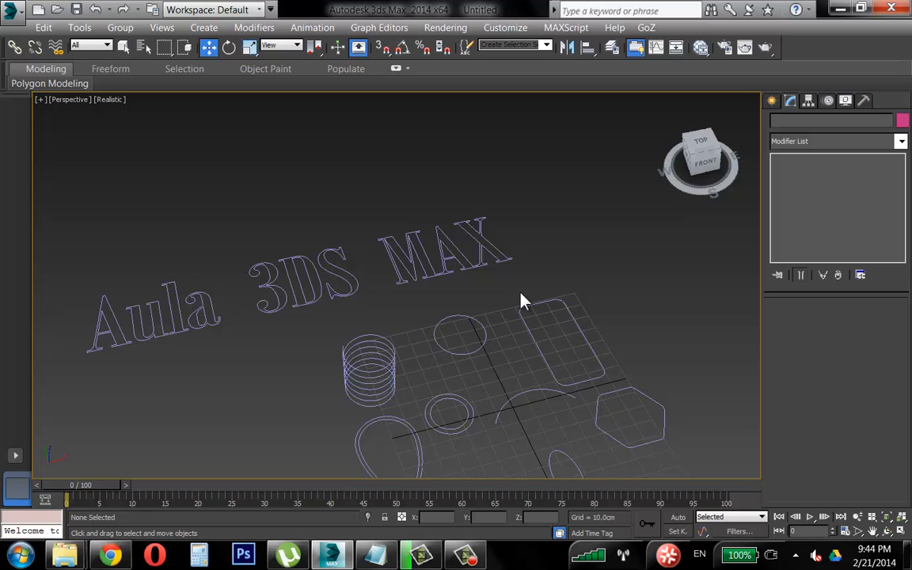
Select the helix and start the Windows Magnifier to enlarge its parameters on screen
alt+middle_drag(507, 321, 448, 336)
scroll(432, 343, up, 5)
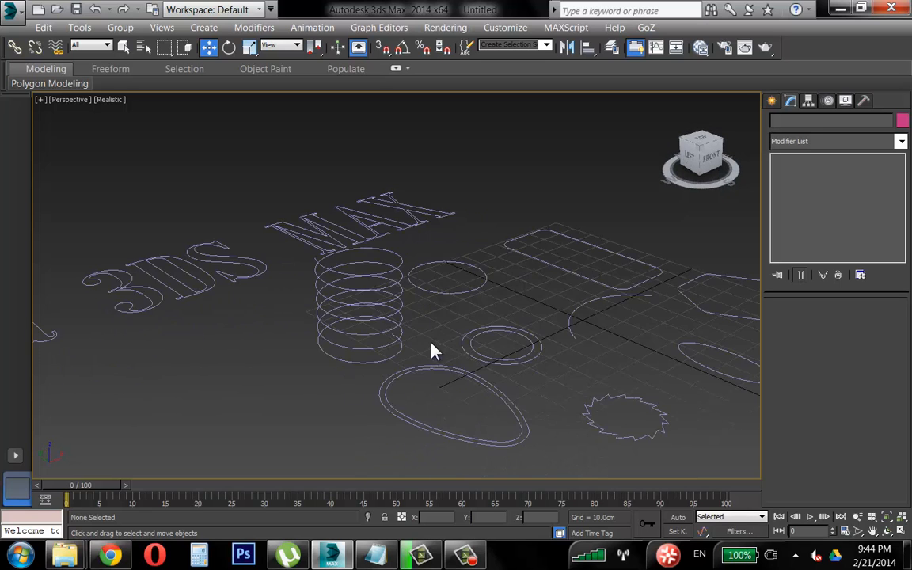
click(368, 286)
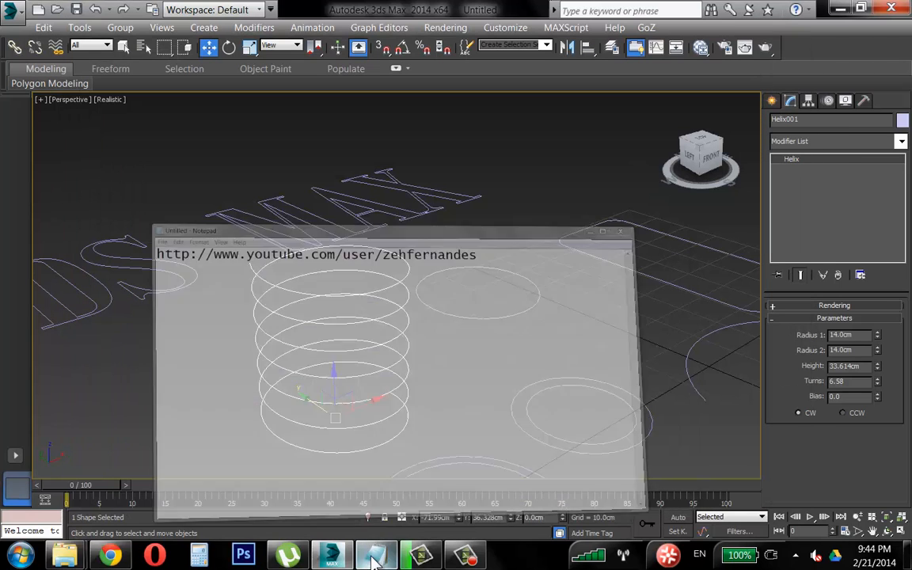
click(19, 554)
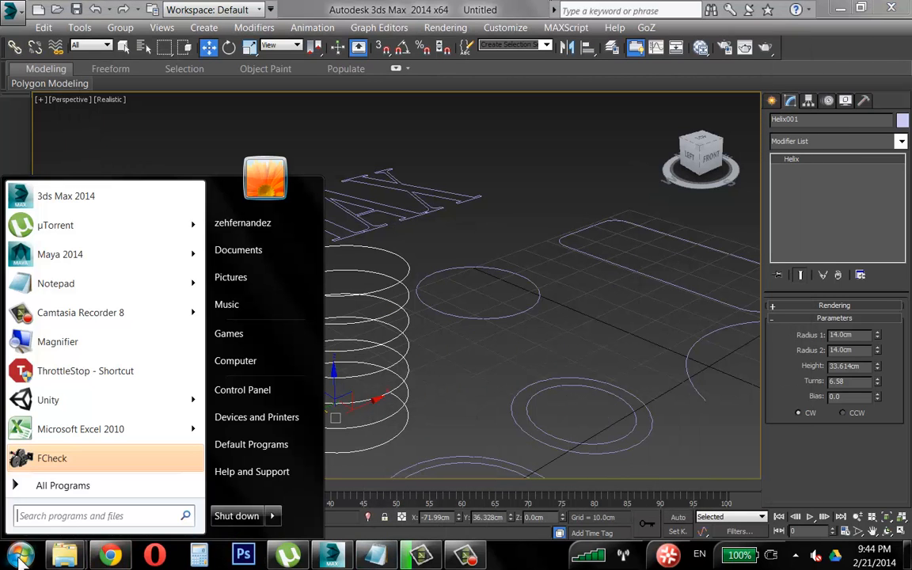
click(57, 342)
key(super+u)
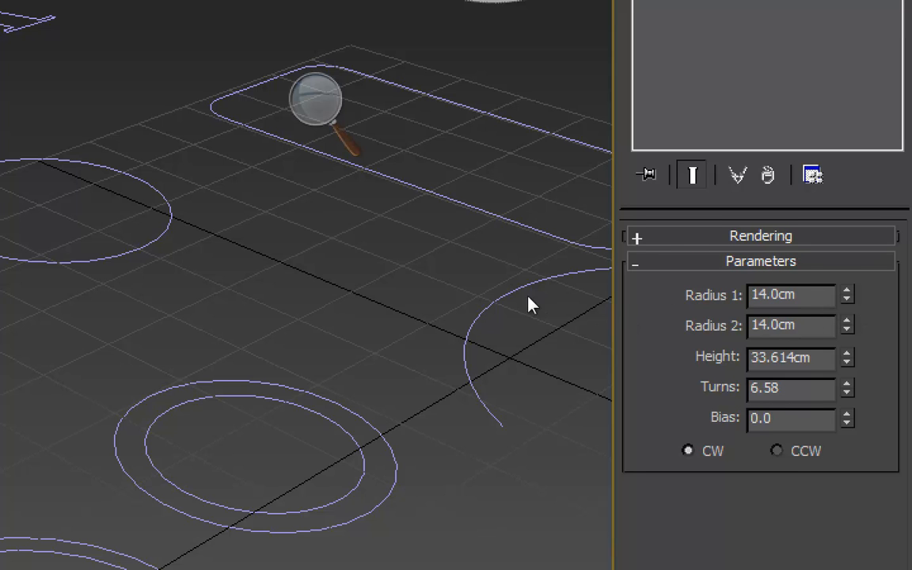
Enable the helix's rendered thickness in the viewport through its Rendering settings
middle_drag(317, 273, 760, 317)
click(776, 238)
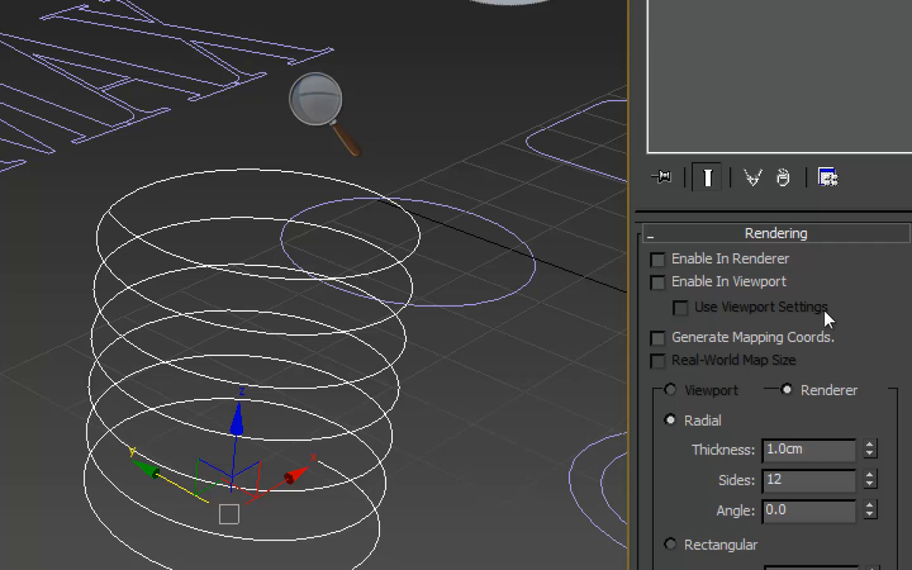
middle_drag(626, 364, 618, 343)
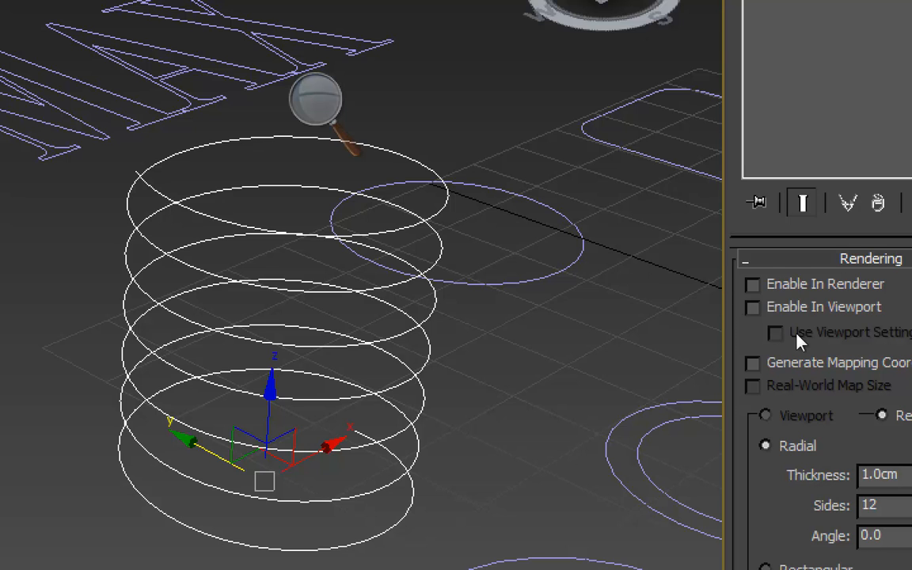
click(751, 307)
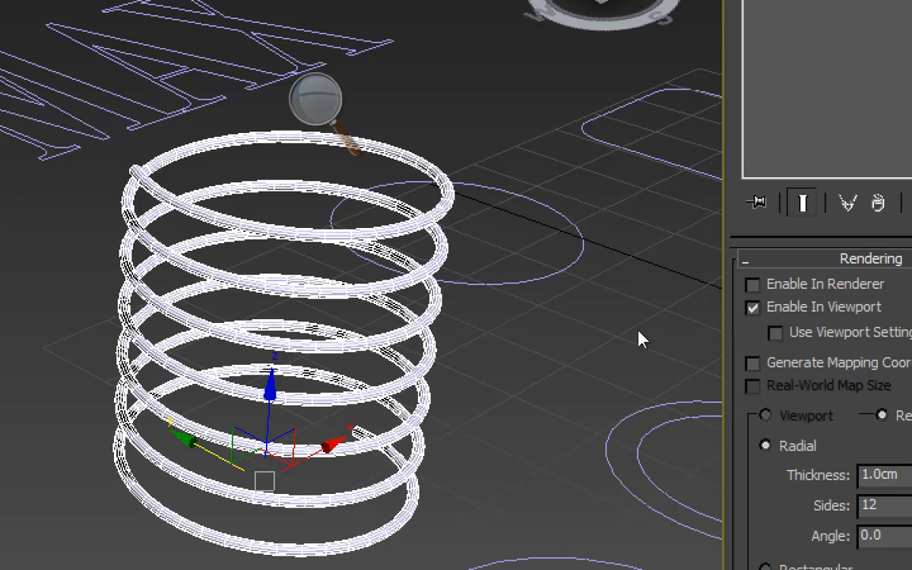
alt+middle_drag(627, 360, 782, 364)
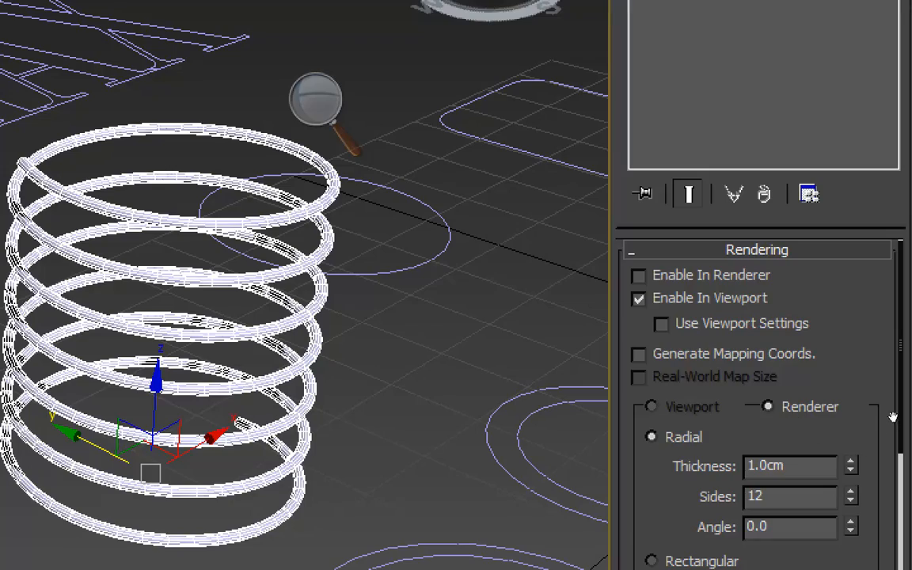
Set the helix's radial rendering to a thickness of 1.68 cm, 6 sides and an angle of 0.24
mouse_move(850, 465)
mouse_down()
mouse_move(867, 313)
mouse_move(875, 372)
mouse_move(876, 360)
mouse_up()
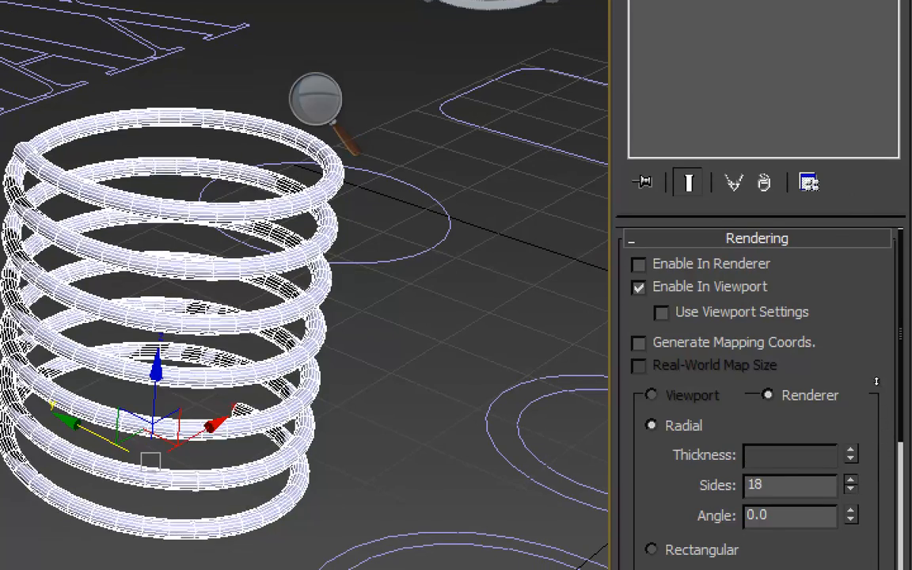
drag(876, 382, 885, 448)
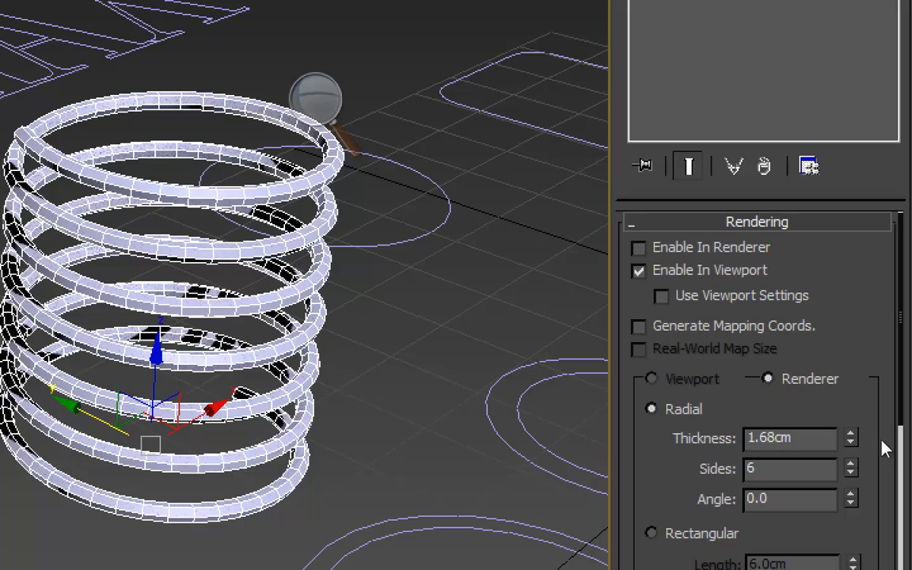
drag(850, 499, 874, 497)
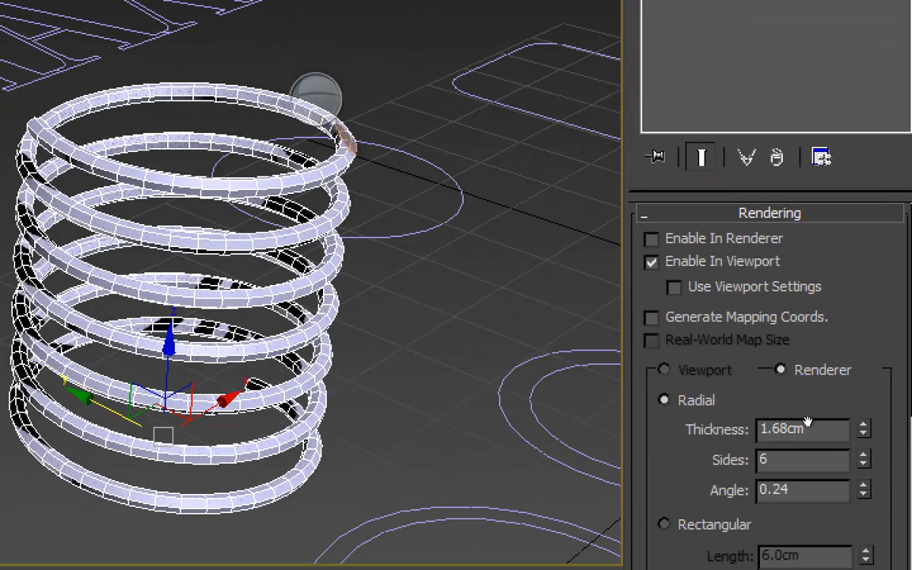
Switch the helix's rendering to a rectangular section with a length of 1.92 cm and a width of 1.02 cm
scroll(805, 425, down, 3)
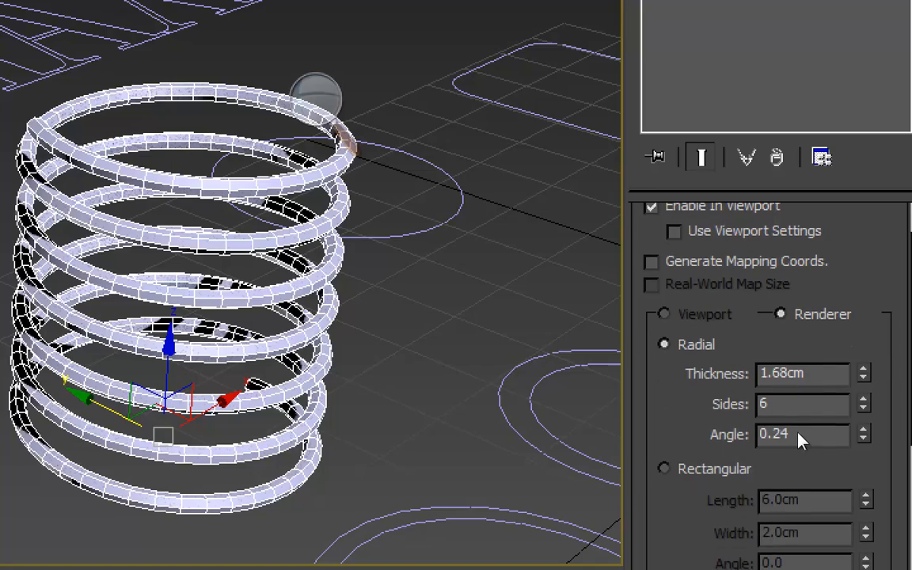
click(705, 468)
alt+middle_drag(637, 343, 614, 350)
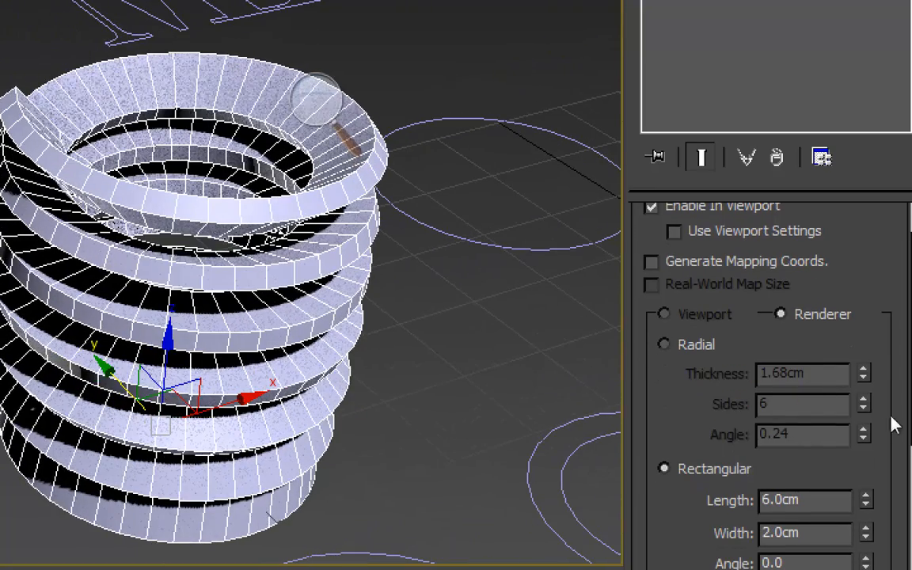
drag(865, 497, 887, 486)
drag(858, 522, 883, 489)
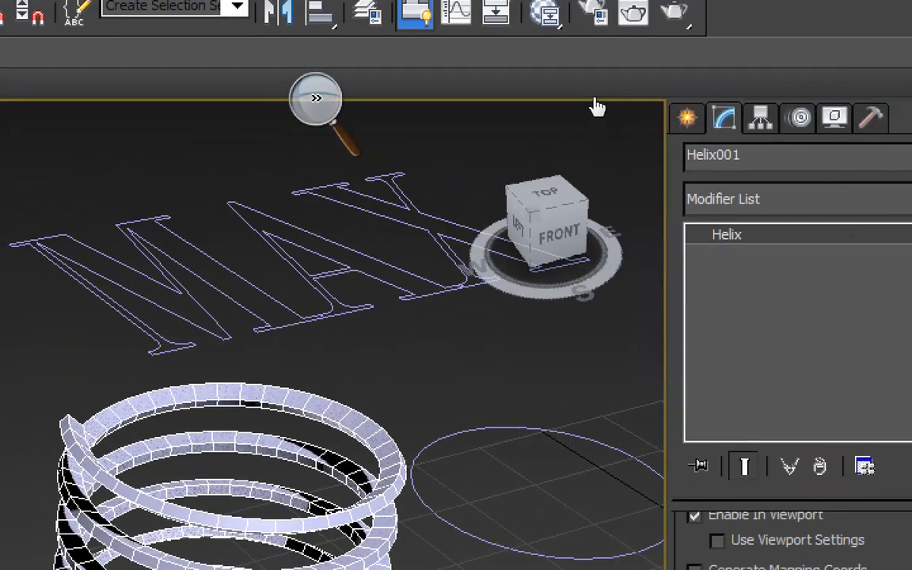
Return the Magnifier to 100% and set the helix's rectangular section angle to 62.127
click(315, 98)
click(312, 130)
scroll(535, 279, up, 5)
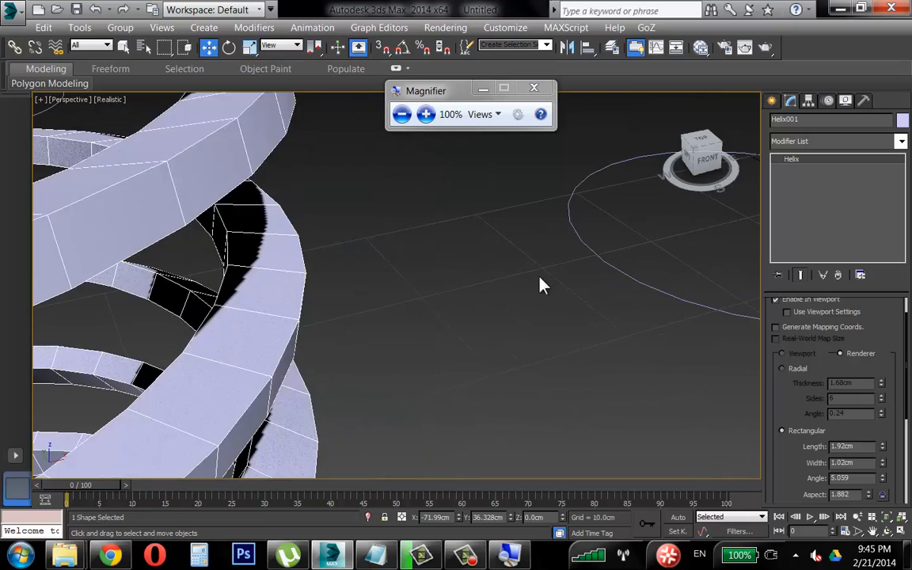
scroll(541, 285, down, 3)
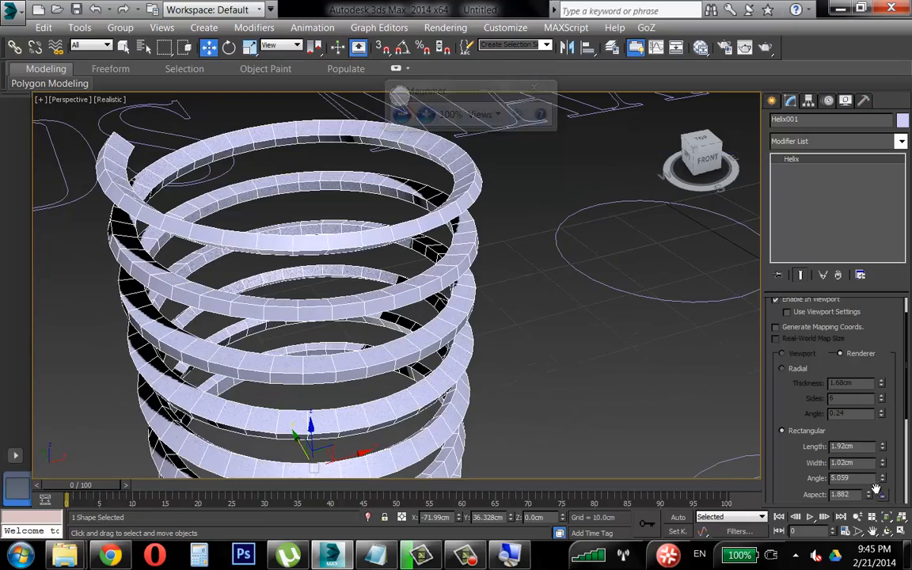
drag(882, 477, 724, 326)
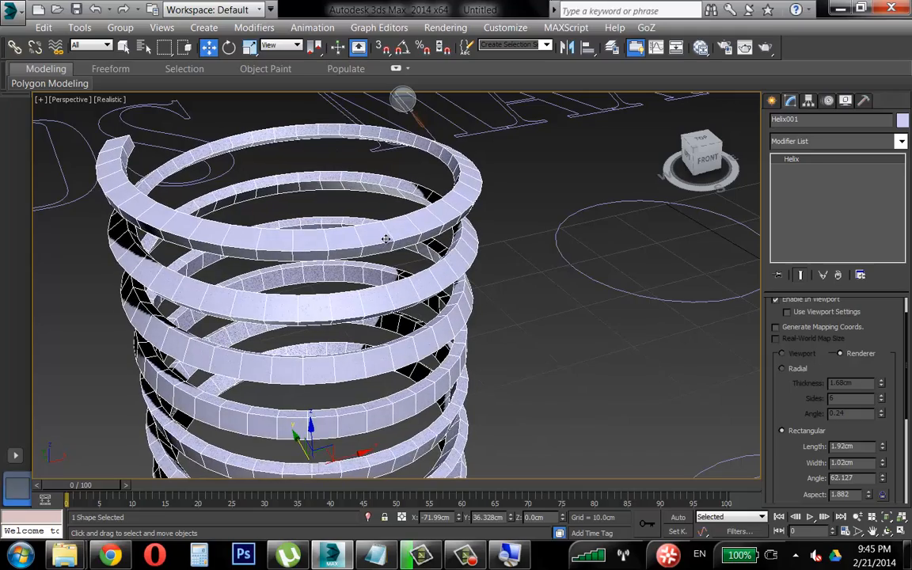
Examine the rectangular-section helix from several angles, both deselected and selected
alt+middle_drag(387, 239, 427, 260)
scroll(420, 253, down, 5)
scroll(452, 302, down, 4)
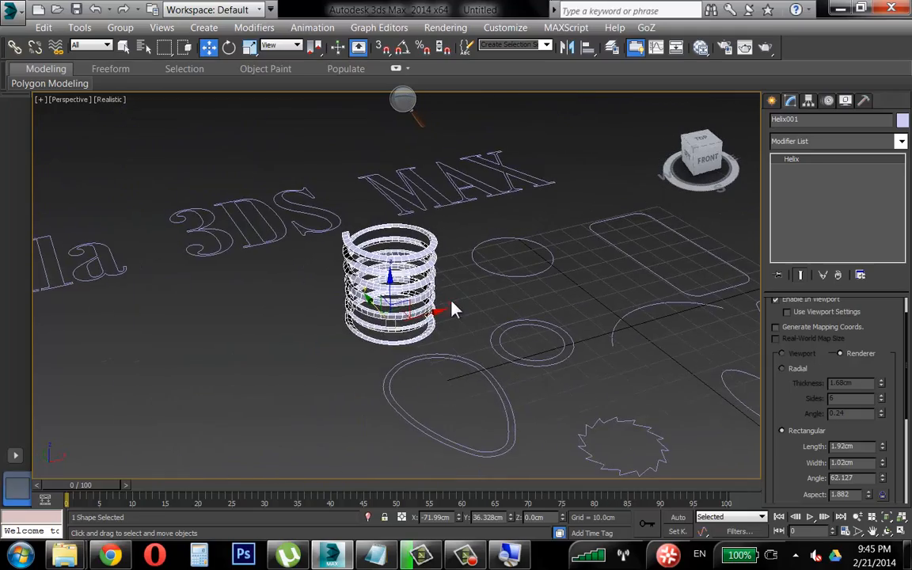
click(452, 302)
alt+middle_drag(452, 301, 433, 281)
scroll(433, 289, up, 5)
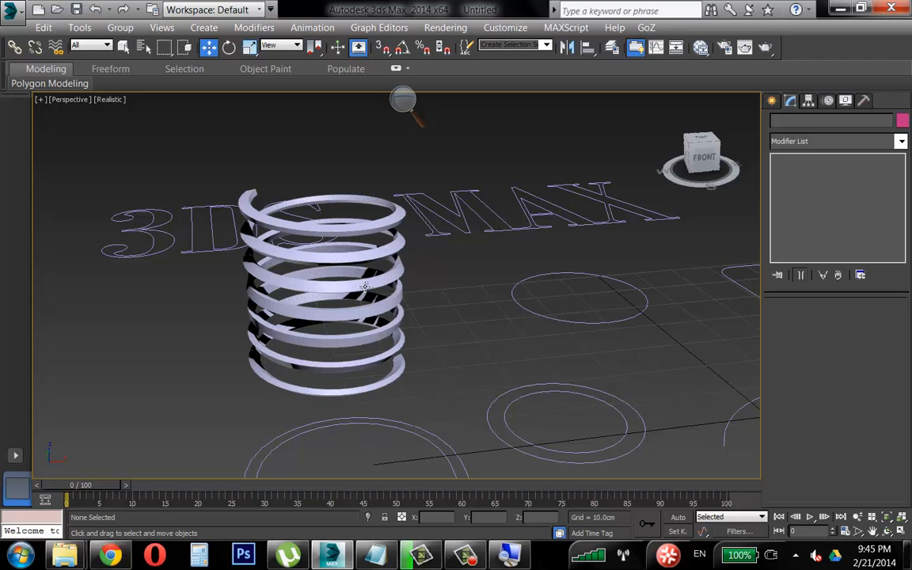
click(327, 254)
alt+middle_drag(395, 304, 428, 335)
middle_drag(428, 336, 280, 248)
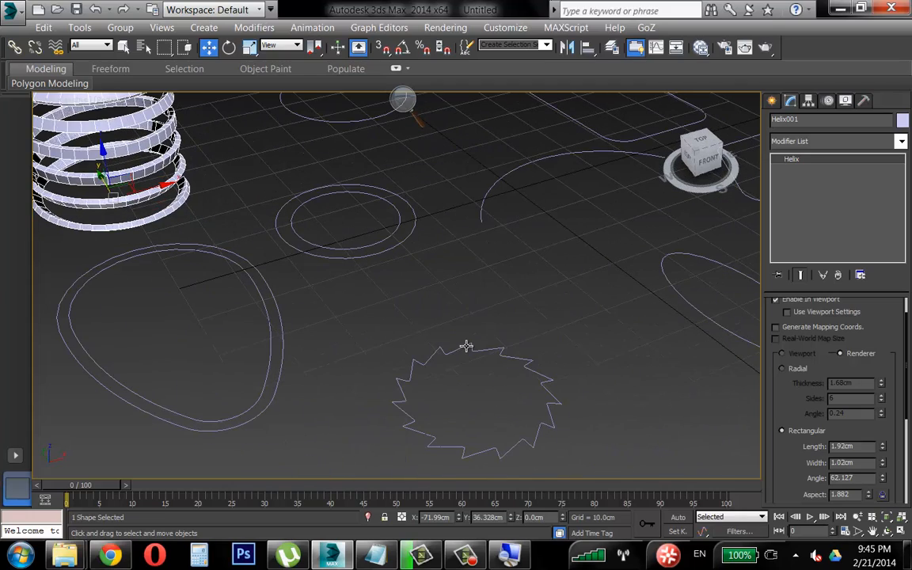
Select the star shape and enable its rendered thickness in the viewport
click(466, 346)
middle_drag(529, 360, 514, 286)
scroll(457, 328, up, 5)
scroll(475, 320, down, 3)
scroll(477, 318, up, 3)
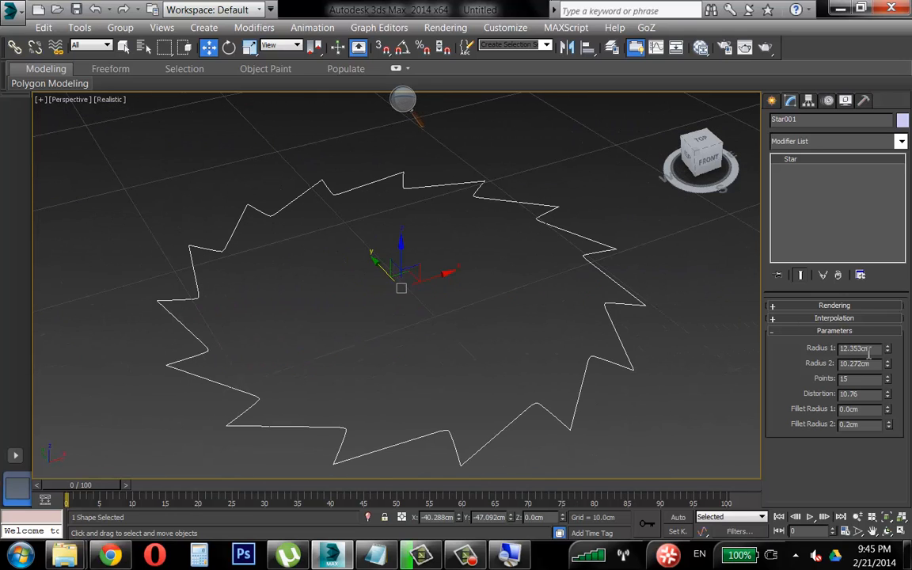
click(862, 306)
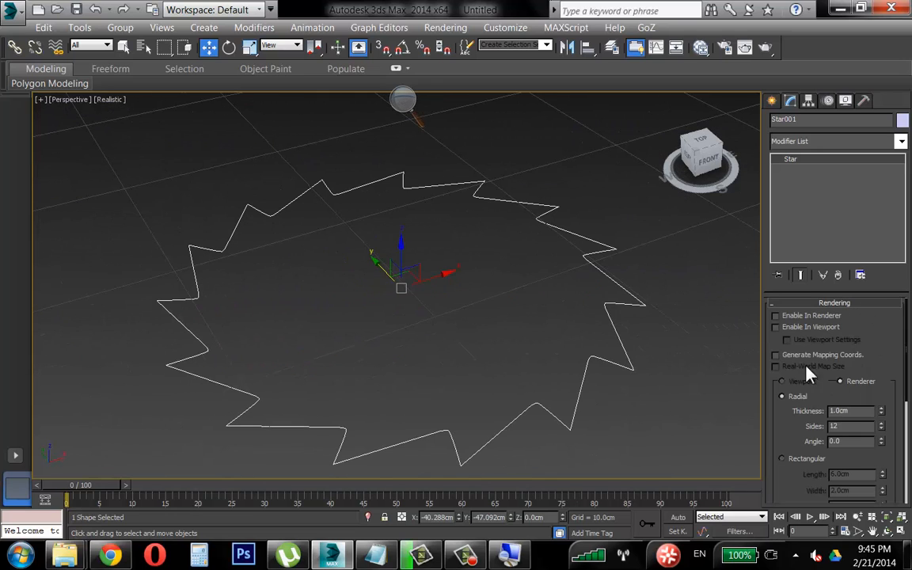
click(801, 328)
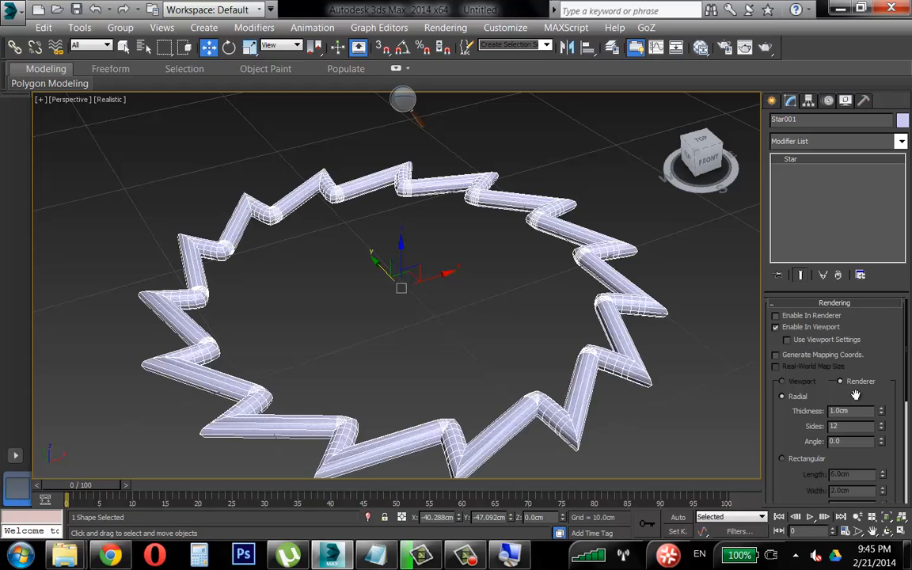
Set the star's radial rendering to a thickness of 0.81 cm, 3 sides and an angle of 0.67, and deselect it
drag(880, 410, 855, 297)
mouse_move(855, 336)
mouse_down()
mouse_move(861, 420)
mouse_move(868, 429)
mouse_move(873, 393)
mouse_move(869, 440)
mouse_move(877, 437)
mouse_move(864, 469)
mouse_up()
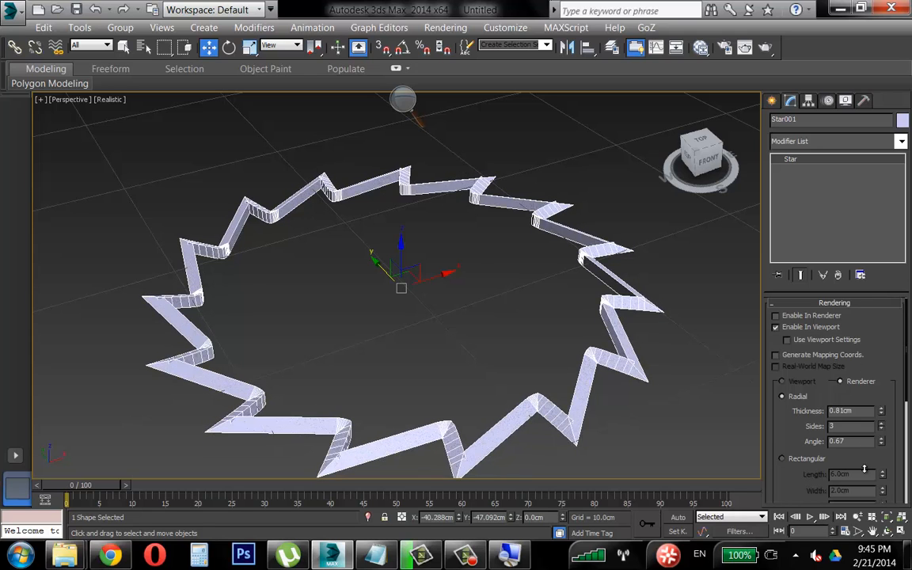
middle_drag(396, 269, 405, 303)
click(462, 269)
scroll(463, 277, down, 8)
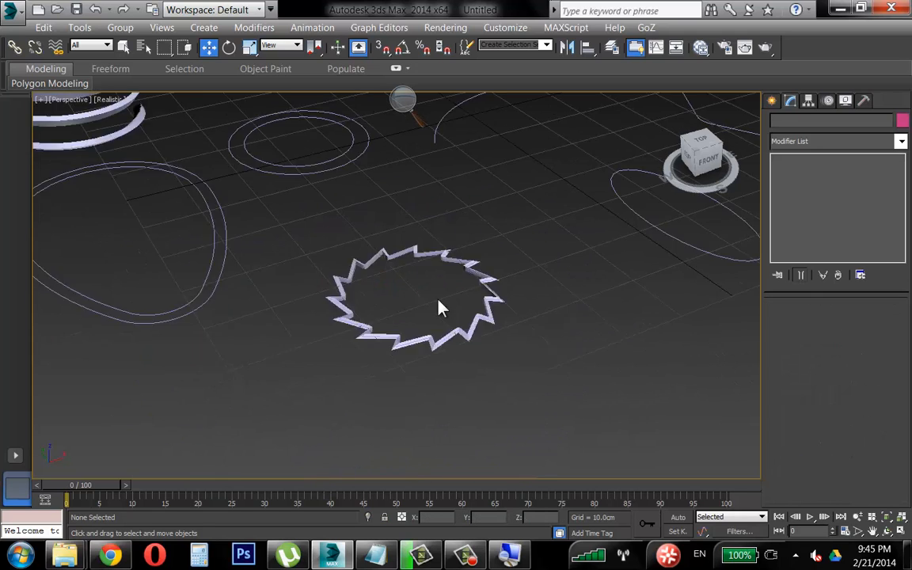
scroll(438, 305, up, 7)
Reselect the star and set its Radius 1 to 12.6 cm
click(449, 244)
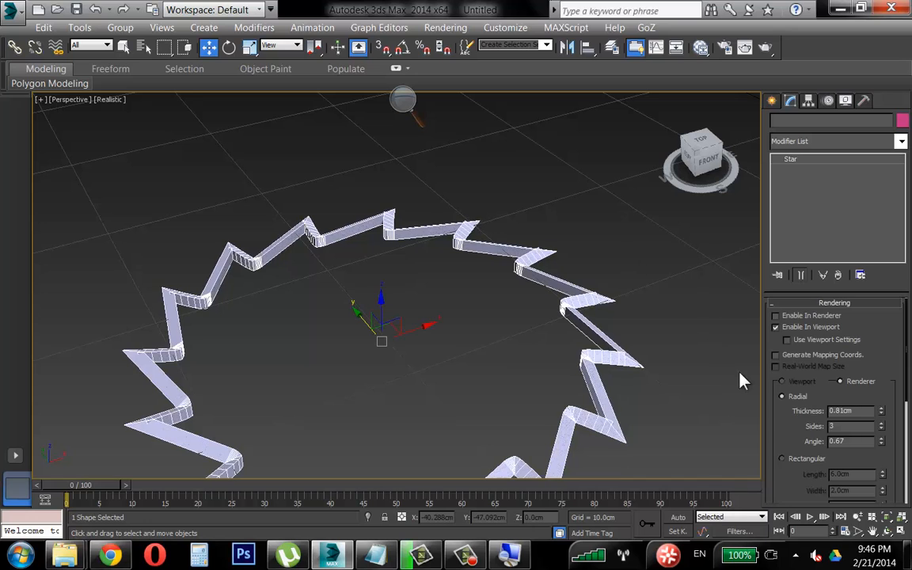
click(813, 303)
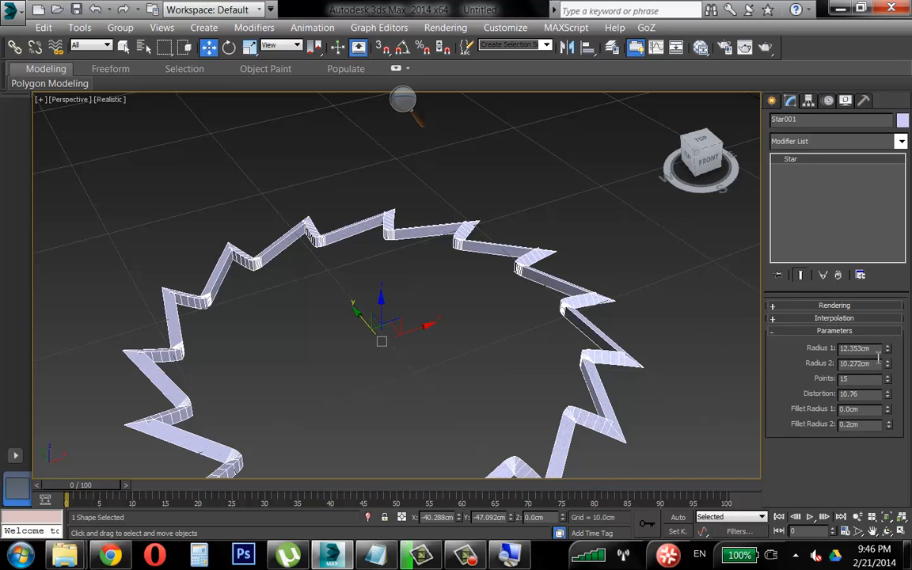
mouse_move(887, 349)
mouse_down()
mouse_move(881, 336)
mouse_move(879, 348)
mouse_up()
middle_drag(489, 309, 509, 293)
scroll(509, 293, down, 5)
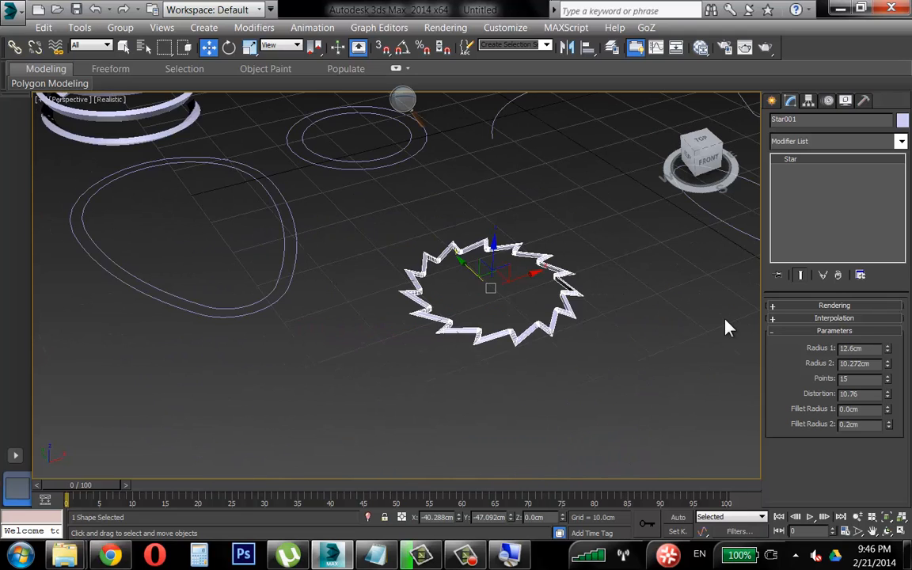
scroll(725, 319, up, 5)
middle_drag(443, 299, 544, 323)
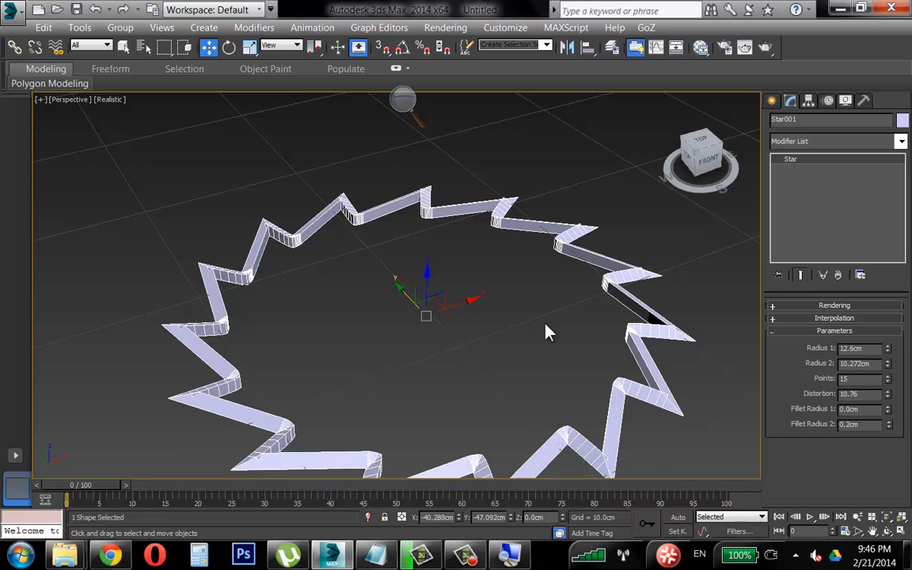
Turn off the rendered thickness in the viewport for the star and the helix, and deselect everything
click(842, 306)
click(839, 328)
middle_drag(309, 263, 544, 317)
scroll(543, 317, down, 5)
middle_drag(315, 236, 438, 404)
click(387, 242)
scroll(438, 404, up, 3)
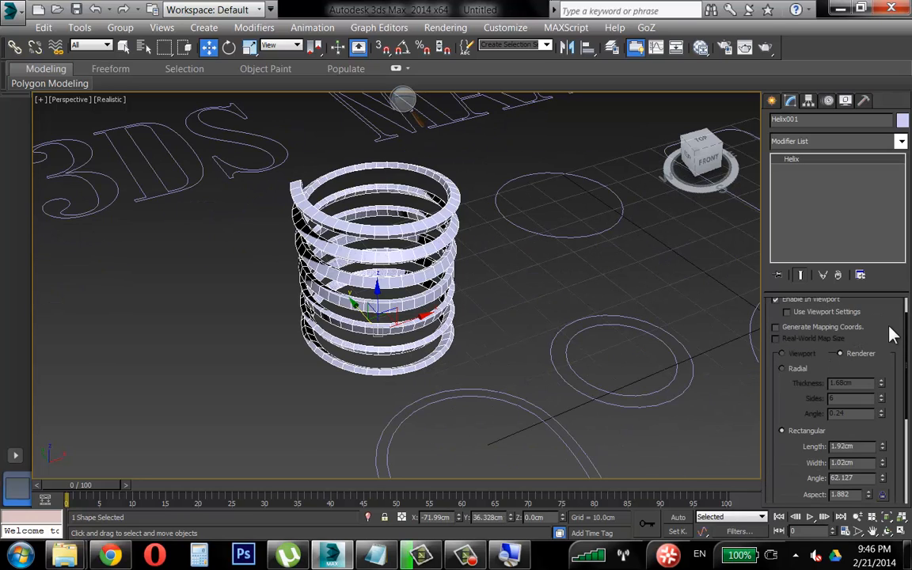
scroll(815, 317, up, 2)
click(803, 330)
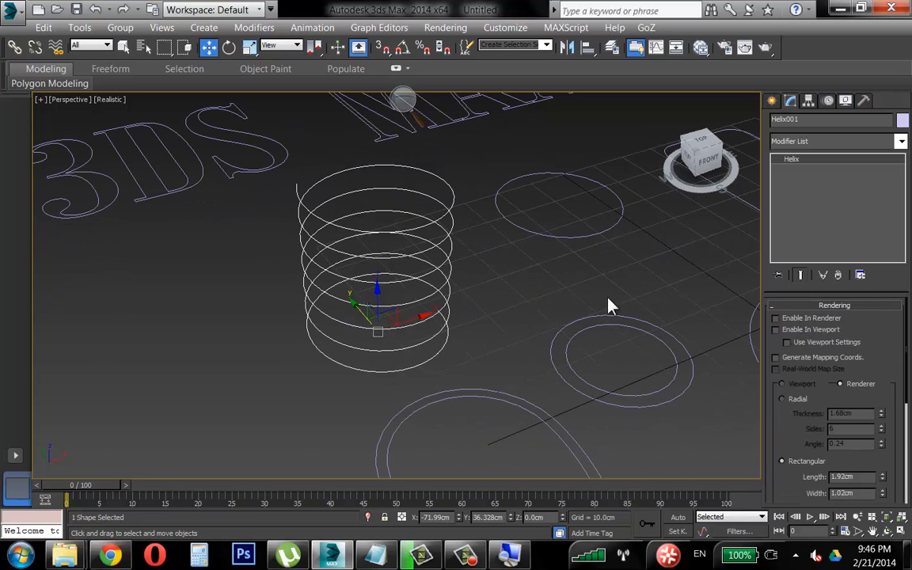
click(545, 237)
drag(529, 281, 546, 289)
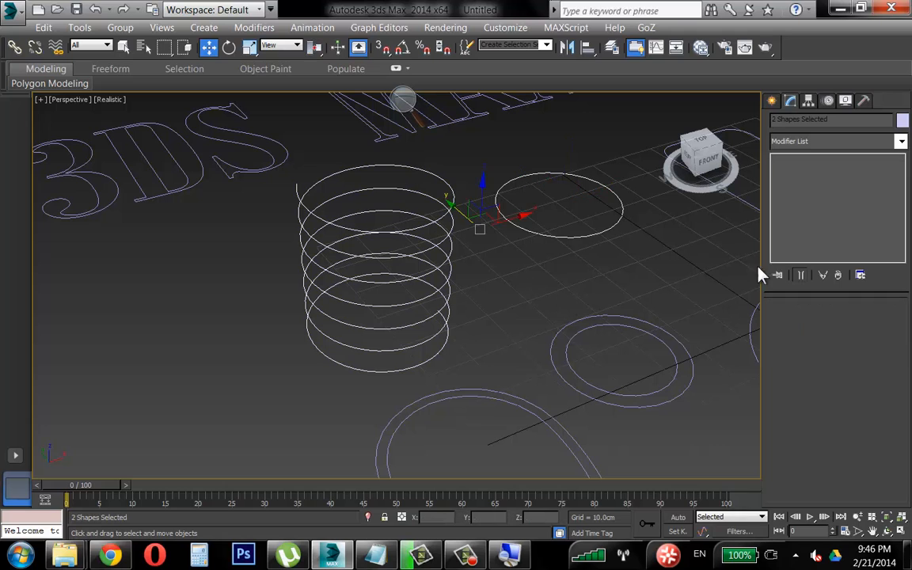
click(487, 274)
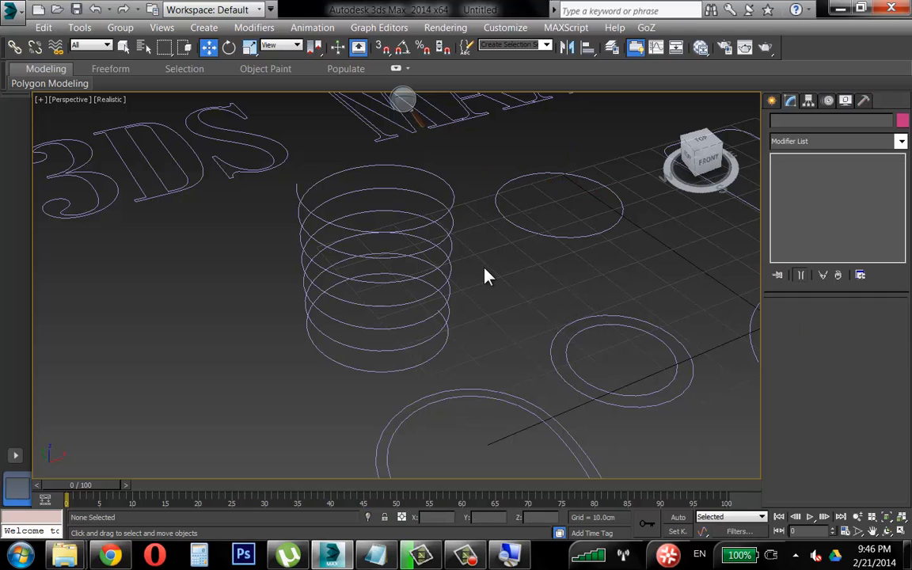
Select the 3DS MAX text shape and enable its rendered thickness in the viewport
middle_drag(440, 245, 444, 395)
scroll(436, 282, up, 3)
click(438, 217)
middle_drag(443, 222, 641, 316)
click(845, 305)
click(844, 324)
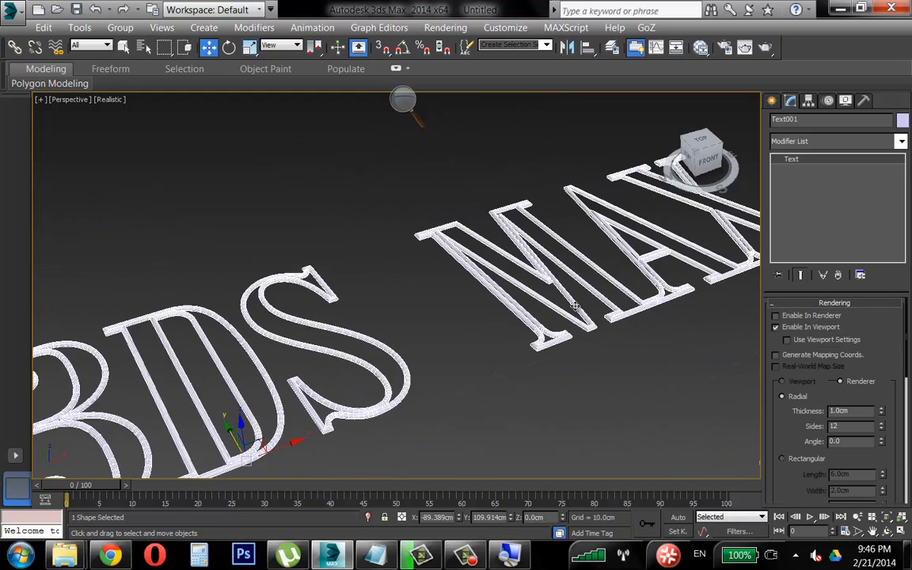
Set the text's radial thickness to 1.57 cm and switch its rendering to a rectangular section
scroll(352, 356, up, 5)
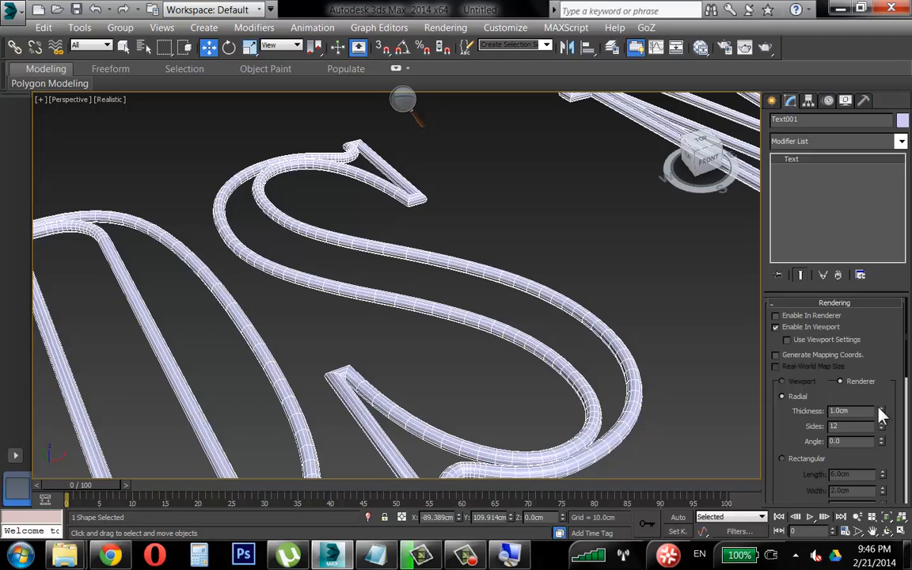
drag(880, 410, 881, 340)
drag(815, 443, 814, 446)
click(802, 461)
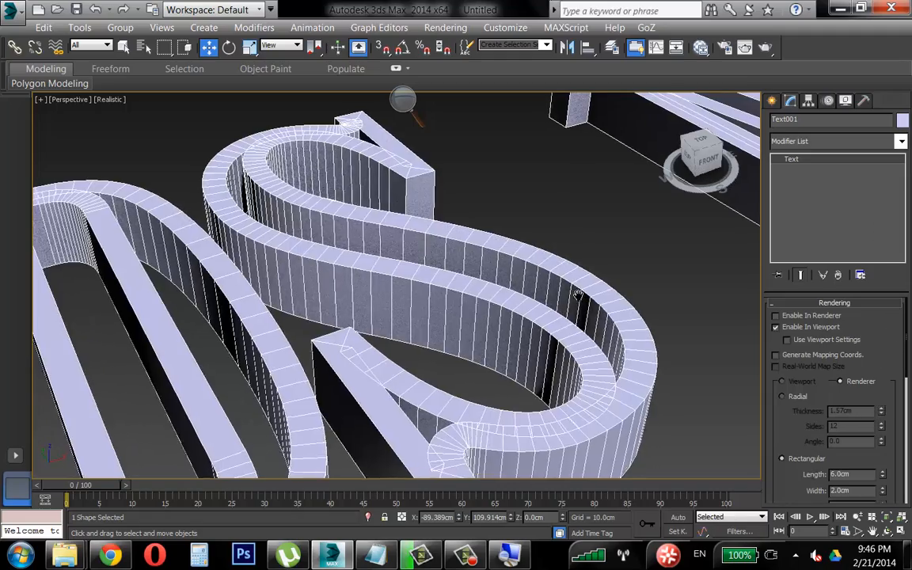
Set the text's rectangular section to a length of 2.04 cm and a width of 0.82 cm, and deselect it
scroll(573, 294, down, 3)
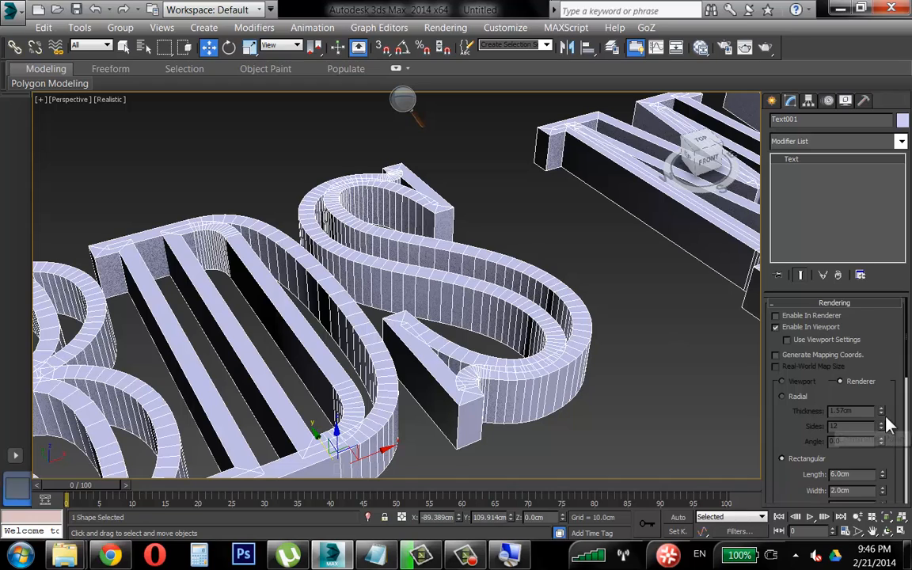
alt+middle_drag(524, 311, 667, 323)
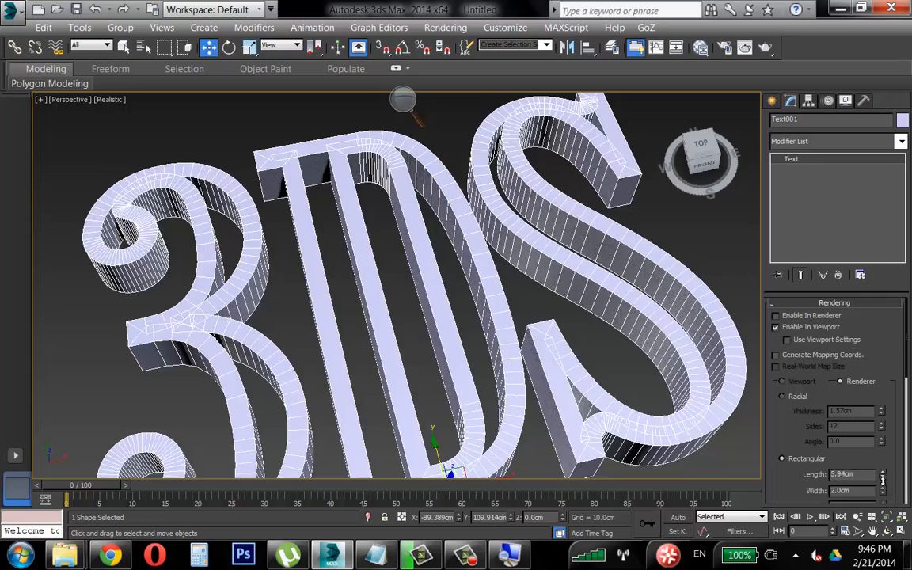
drag(882, 473, 885, 528)
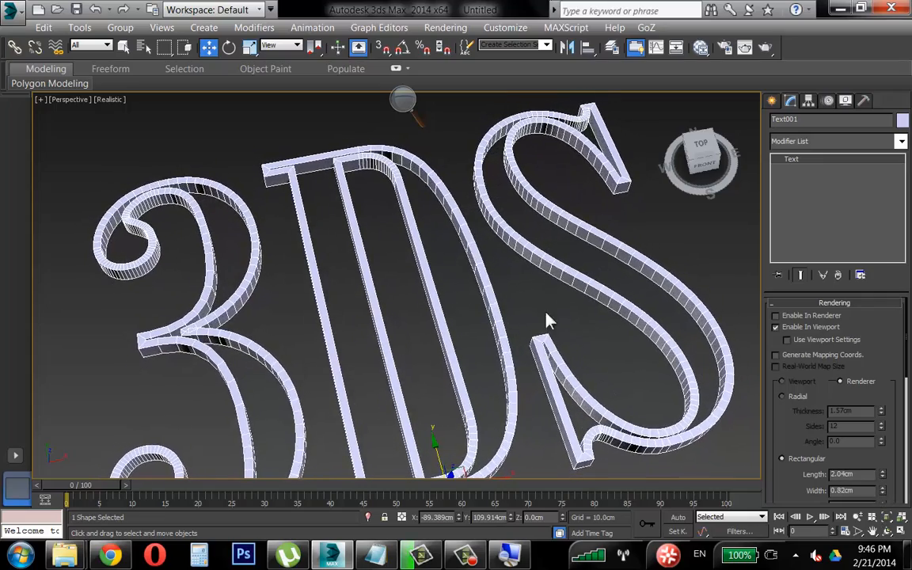
middle_drag(484, 299, 441, 246)
scroll(440, 244, down, 3)
middle_drag(535, 252, 418, 254)
click(527, 260)
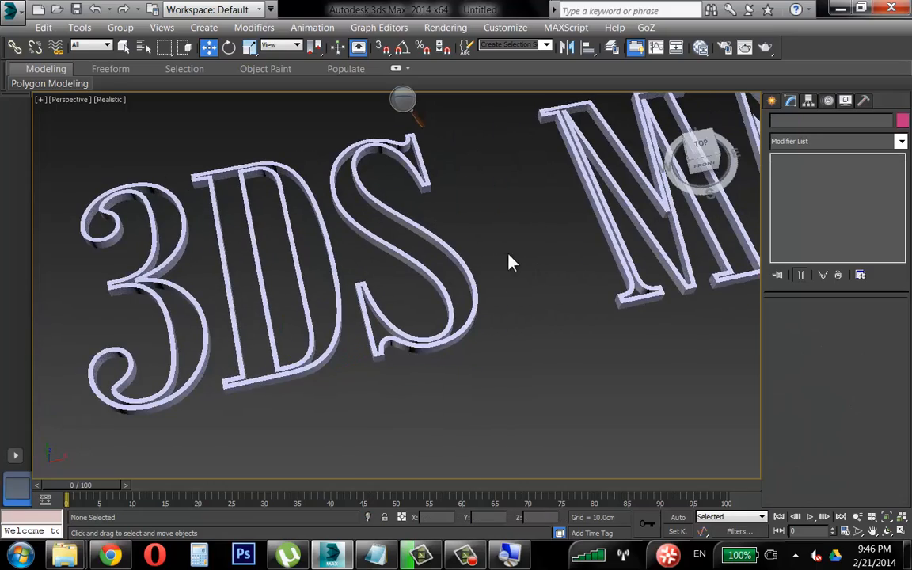
Reselect the text and turn off its rendered thickness in the viewport
alt+middle_drag(464, 293, 506, 263)
click(505, 262)
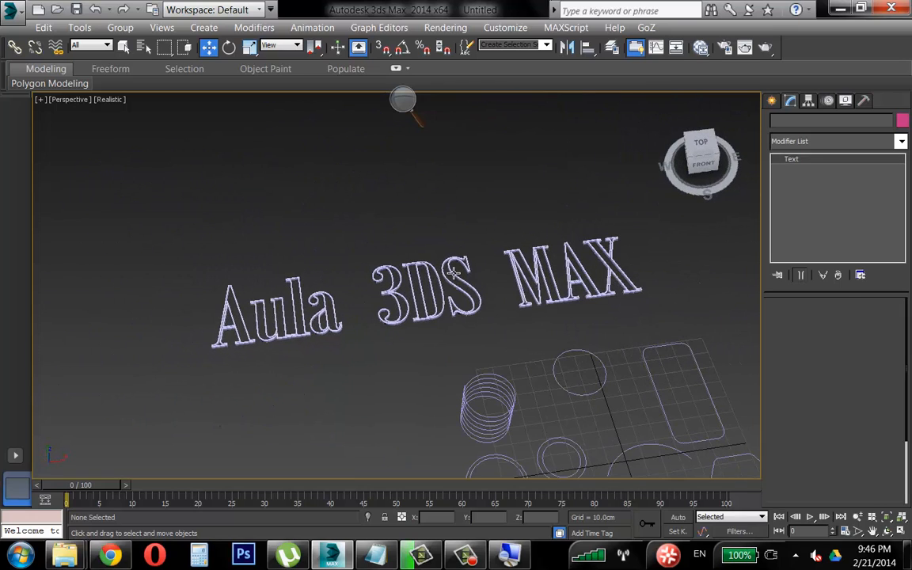
click(799, 328)
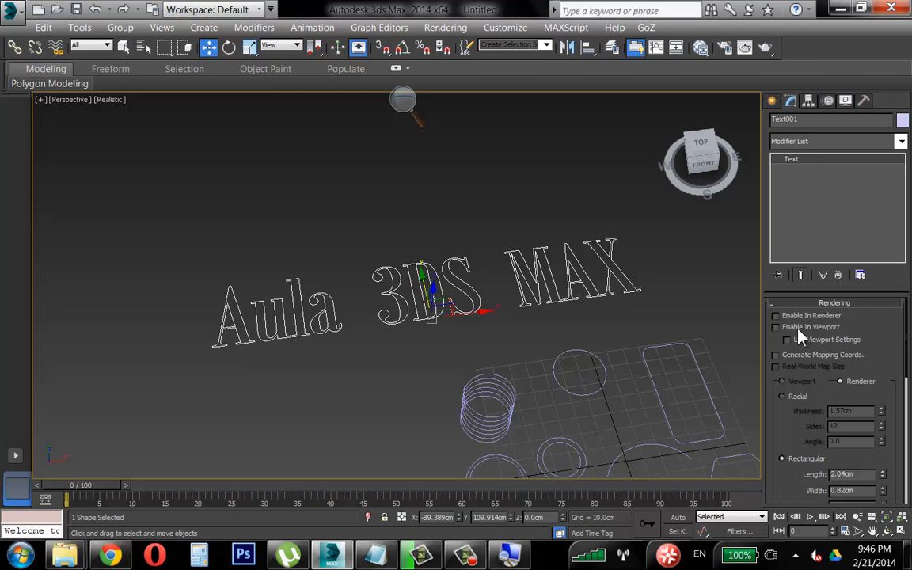
Delete all the shapes in the scene, undo the deletion and deselect them
alt+middle_drag(737, 340, 490, 273)
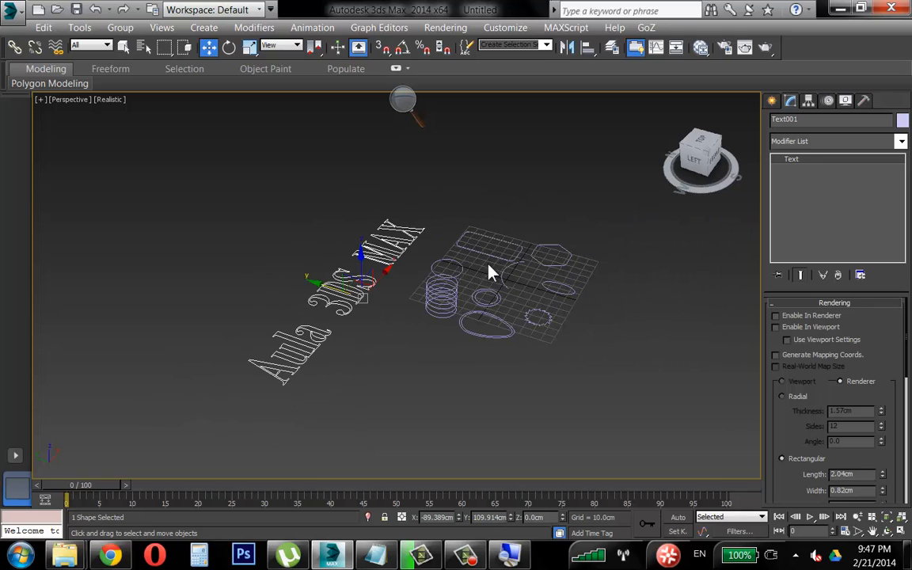
drag(574, 231, 379, 321)
key(Delete)
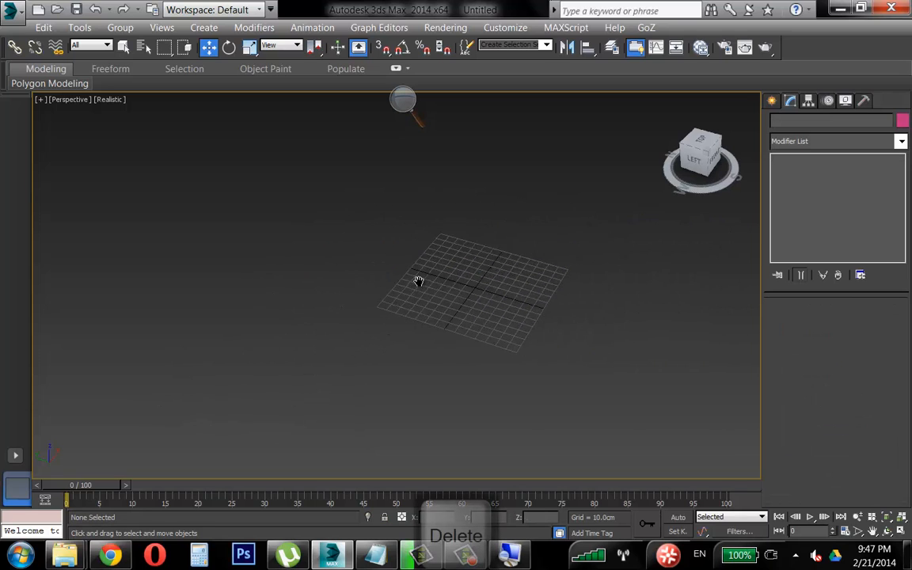
key(ctrl+z)
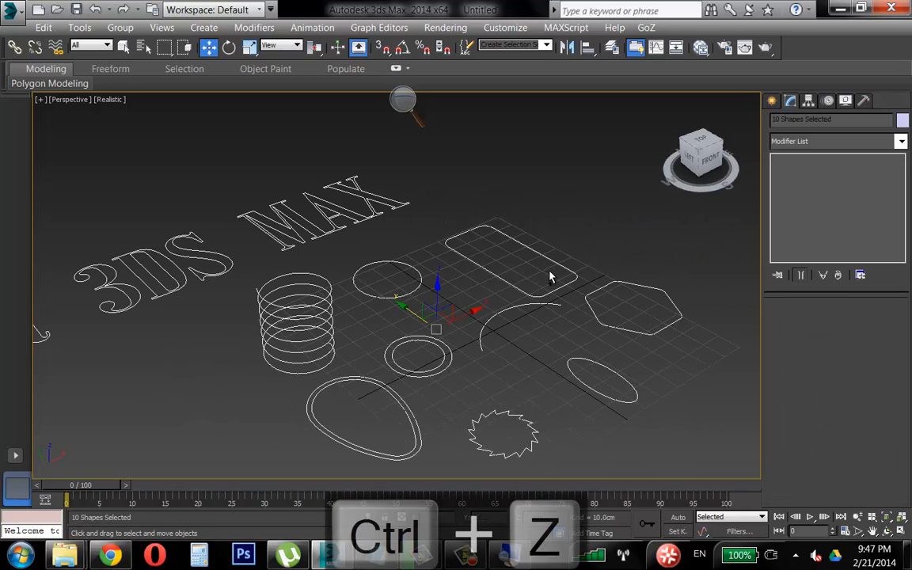
key(space)
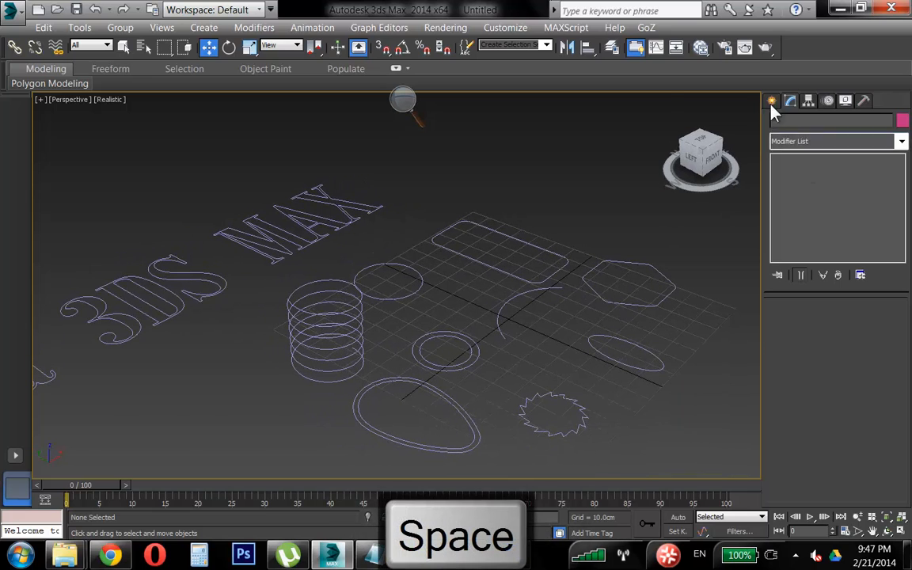
Activate the Line spline tool and switch to the four-viewport layout
click(771, 101)
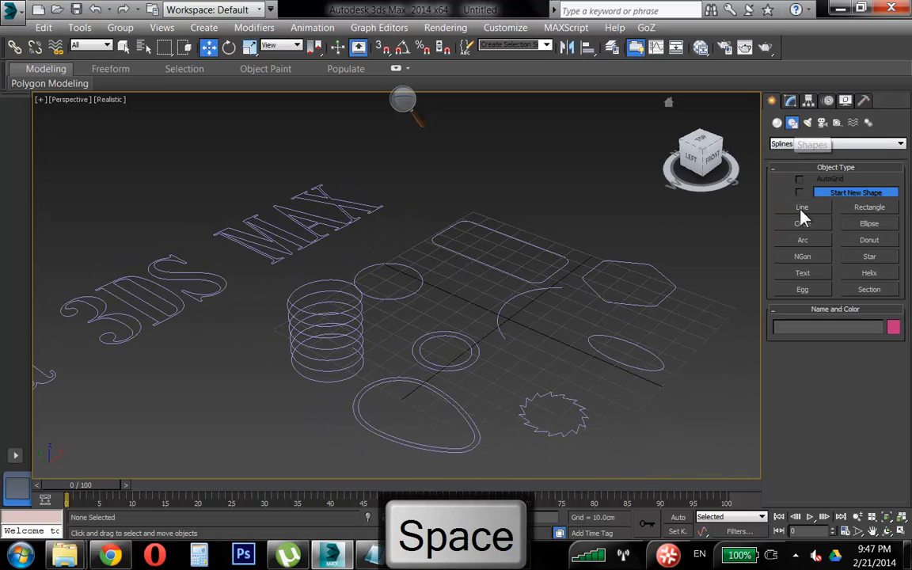
click(803, 207)
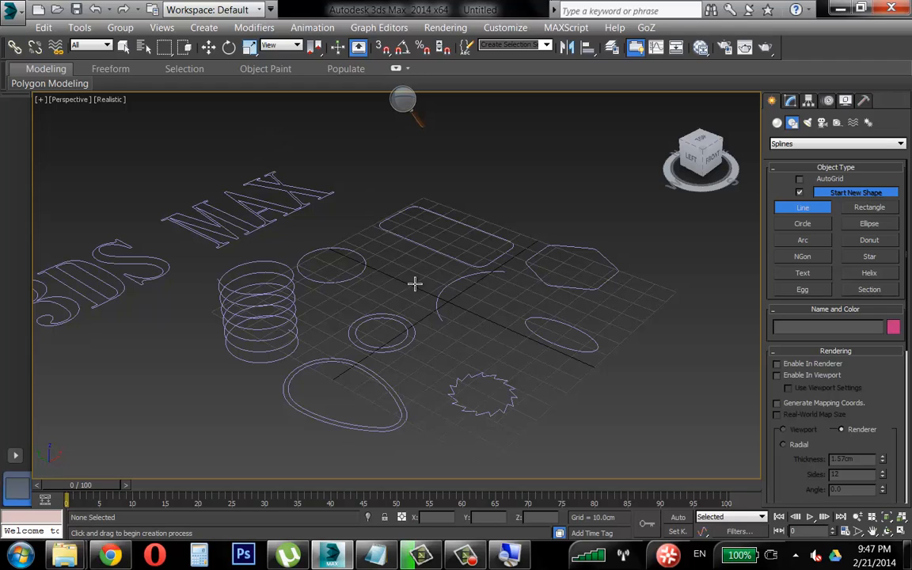
click(903, 528)
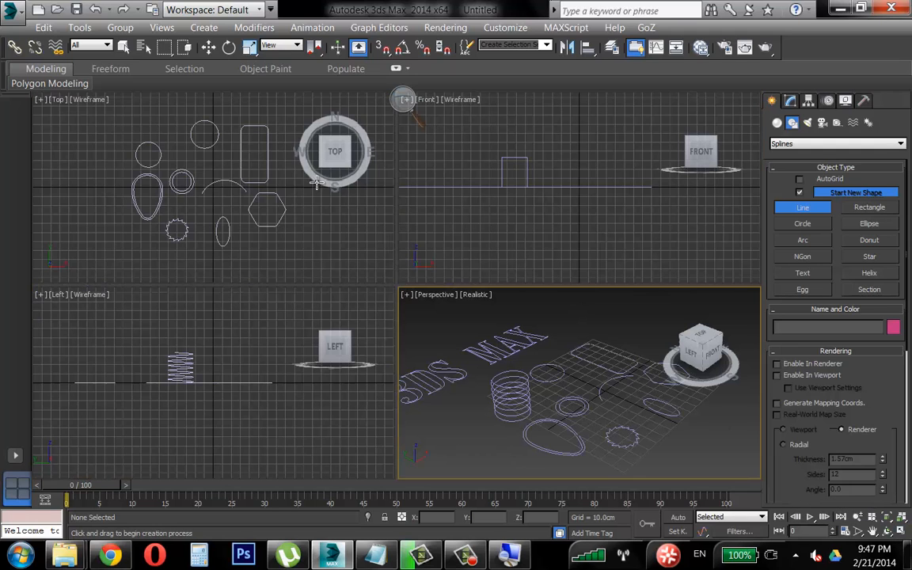
middle_drag(316, 183, 209, 165)
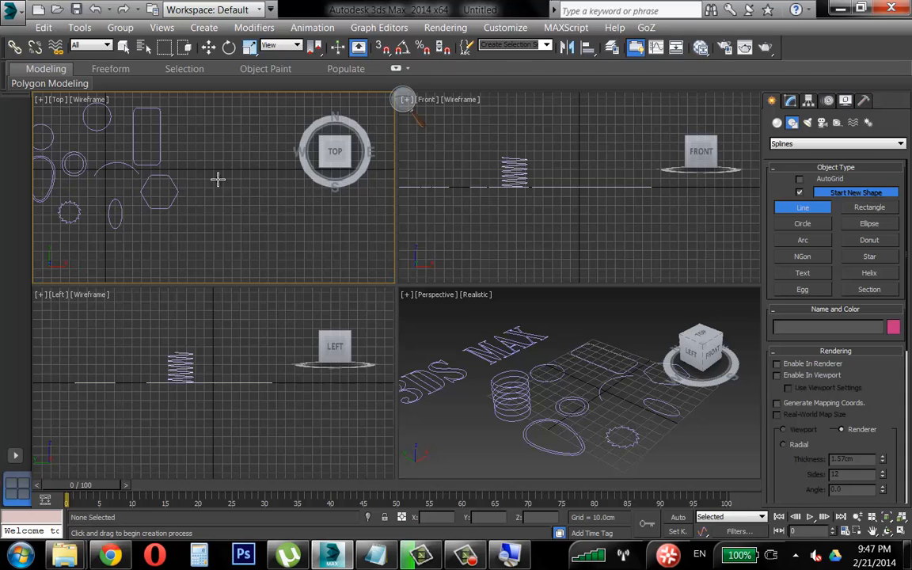
middle_drag(230, 175, 234, 193)
middle_drag(239, 385, 176, 428)
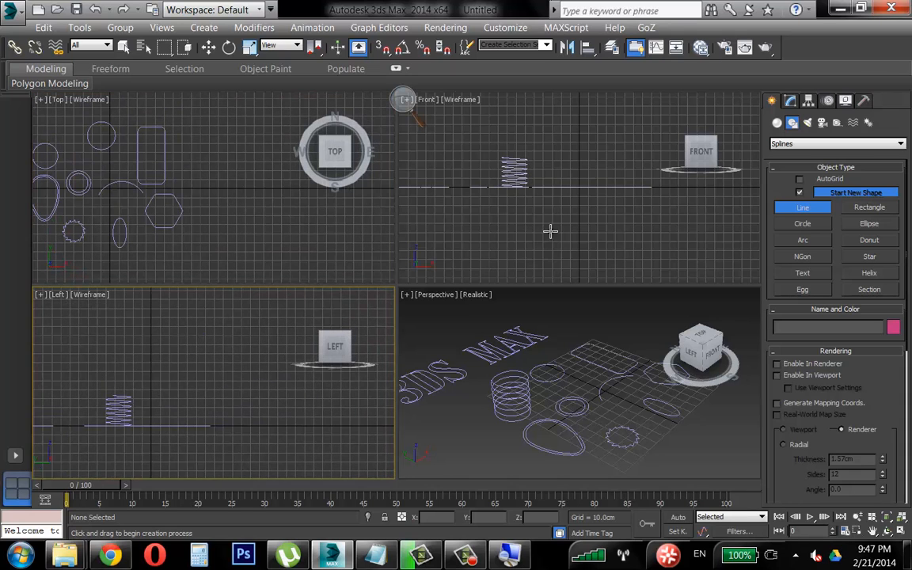
Draw straight line segments in the Front view that form two pointed peaks and a nearly horizontal run to the right
middle_drag(588, 208, 553, 236)
scroll(553, 235, up, 3)
middle_drag(562, 158, 536, 227)
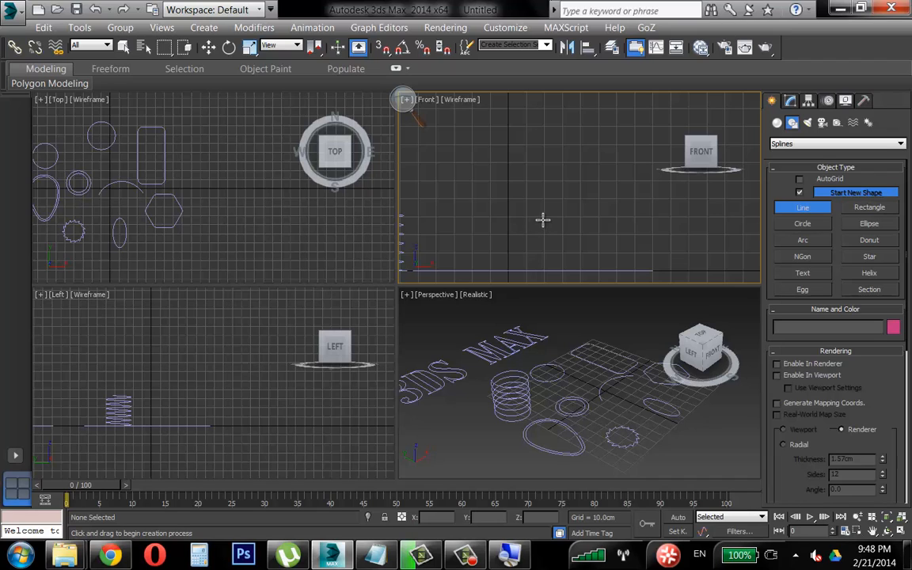
click(487, 200)
click(535, 127)
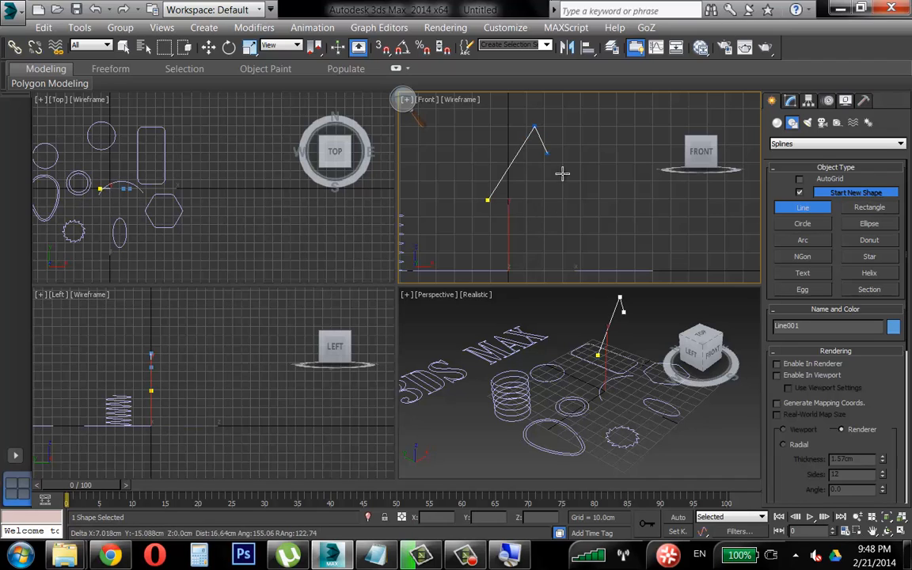
click(569, 184)
click(591, 129)
click(625, 193)
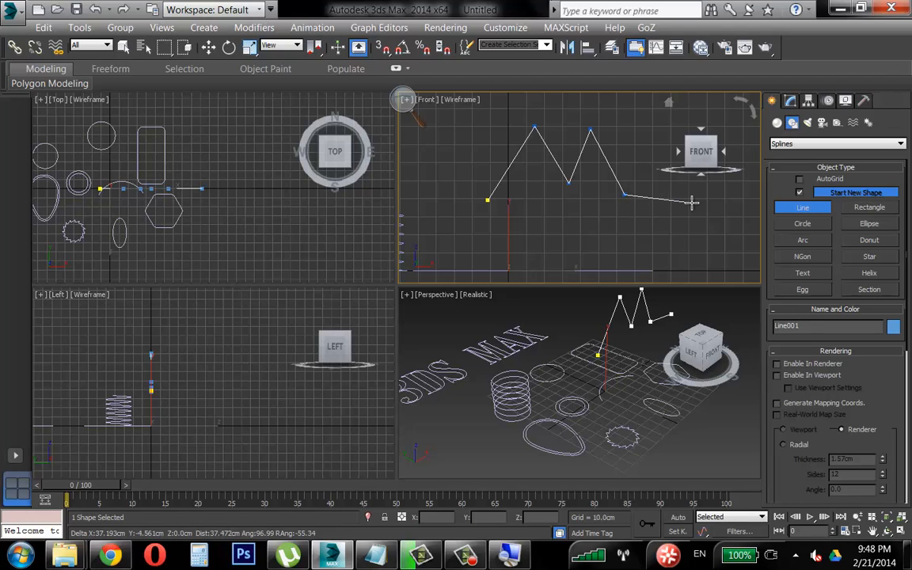
click(691, 202)
right_click(691, 202)
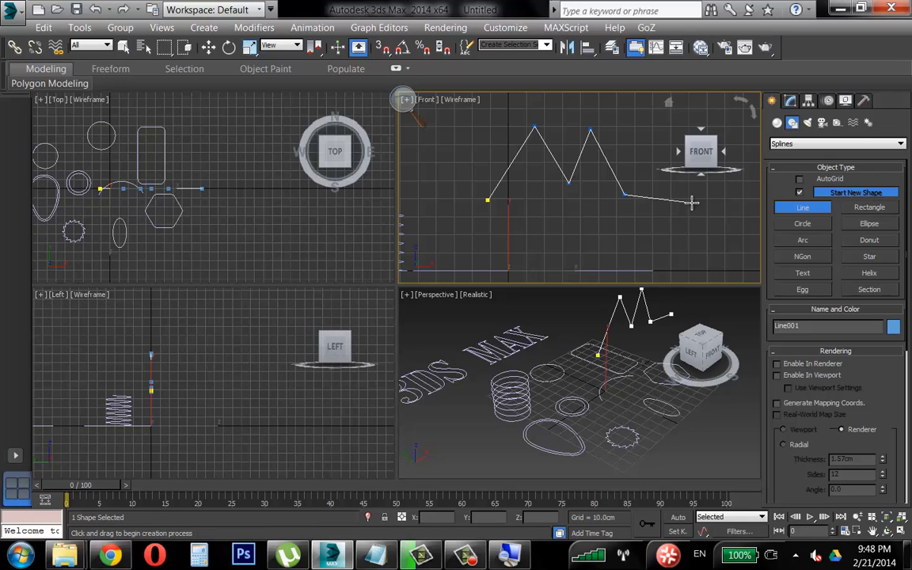
Continue the line with smooth curved segments running back beneath the peaks and looping up and over on the left
drag(691, 202, 706, 214)
drag(643, 252, 604, 248)
drag(510, 233, 475, 238)
drag(410, 223, 416, 195)
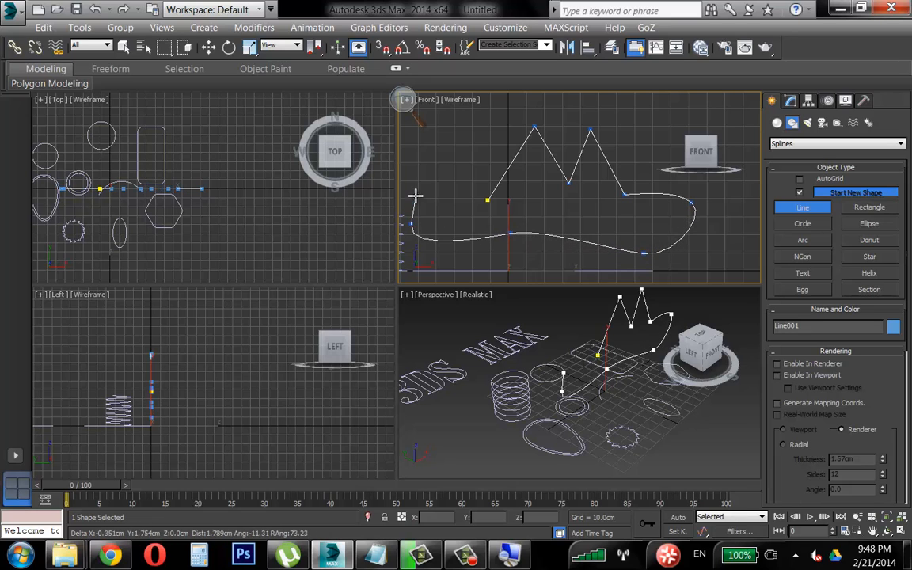
drag(444, 127, 484, 167)
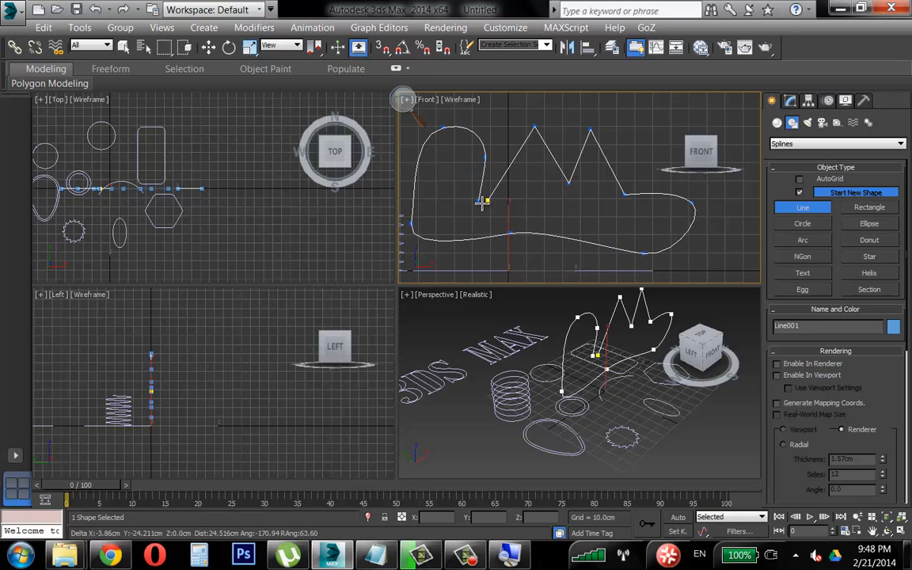
right_click(482, 203)
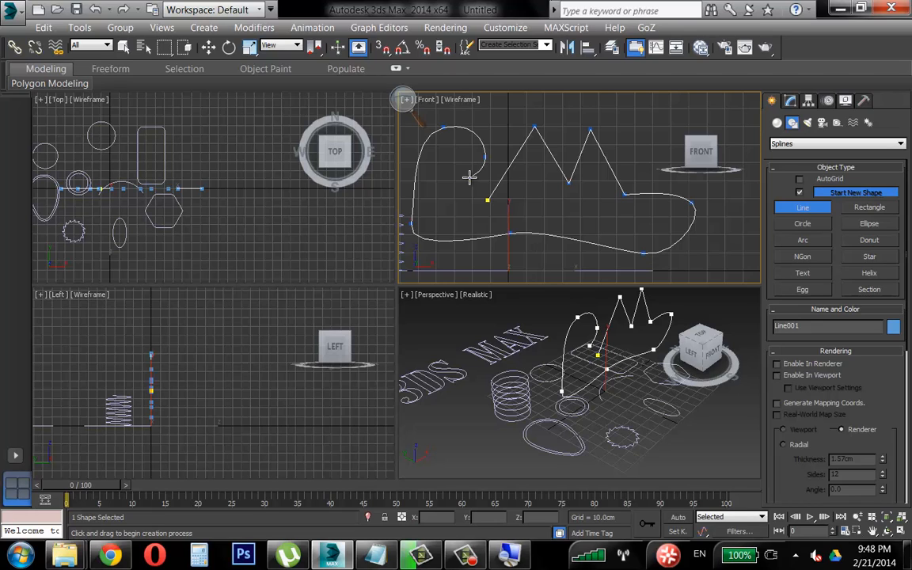
Add the last corner points back to the line's start point, close the spline and activate the Move tool
click(456, 173)
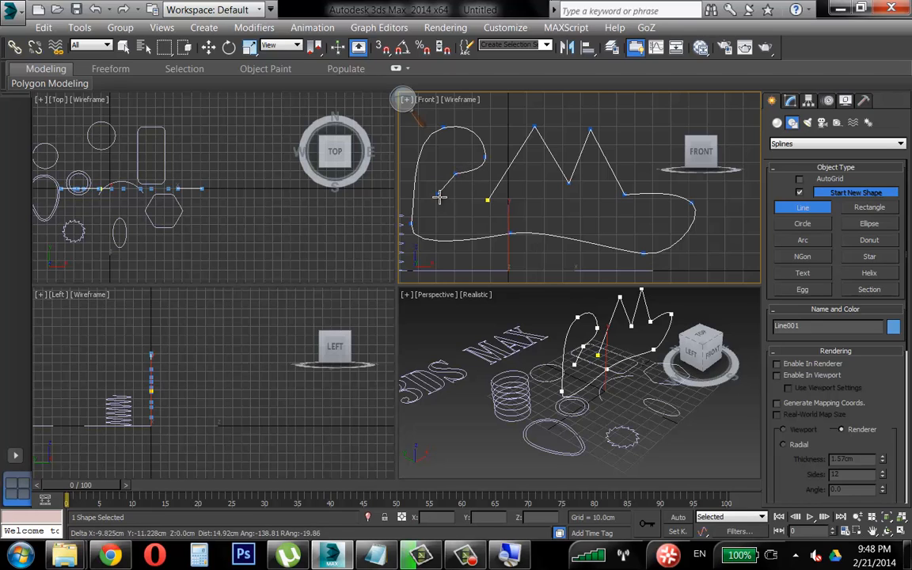
click(440, 197)
click(448, 216)
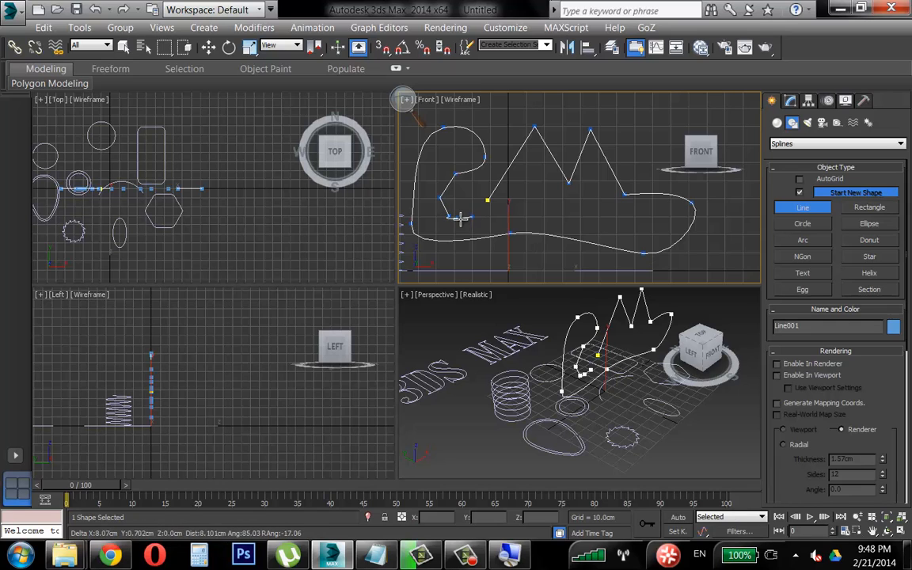
click(459, 217)
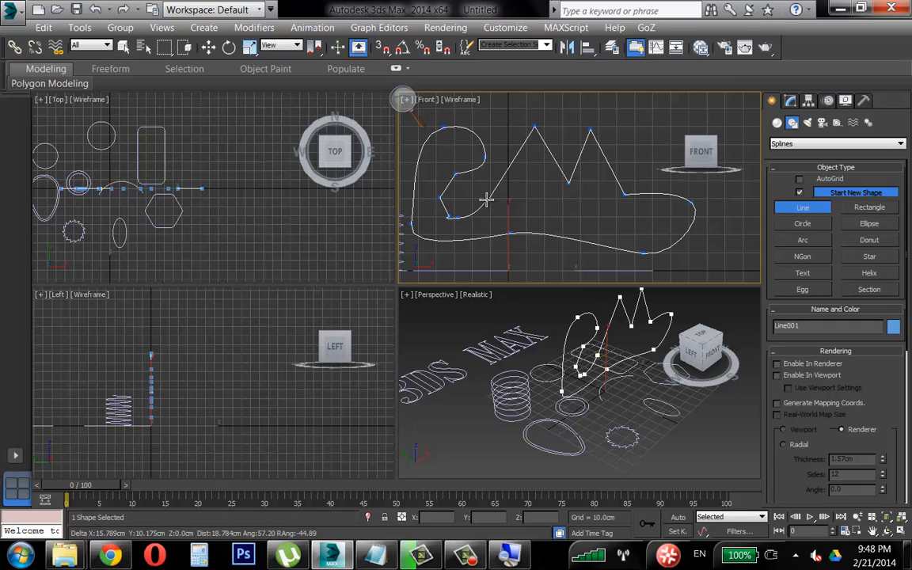
click(487, 200)
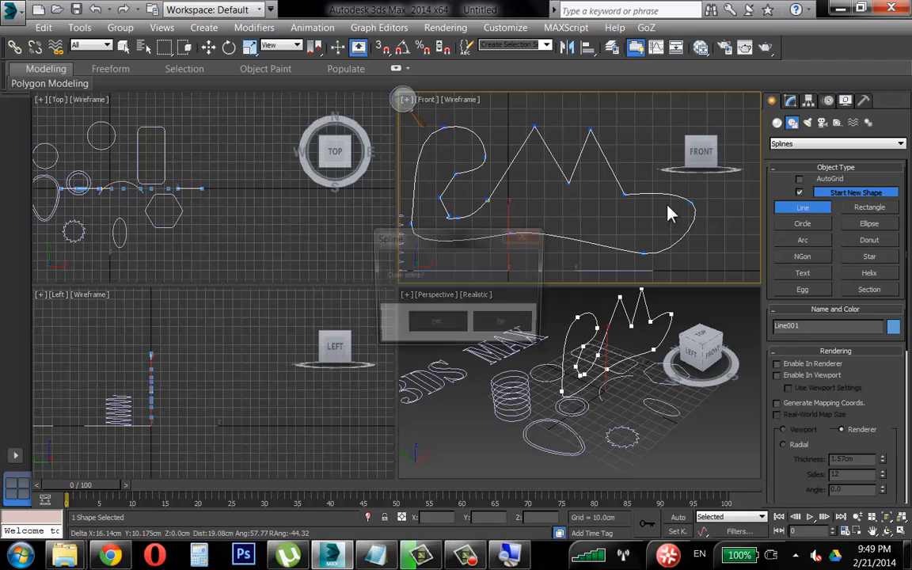
click(437, 326)
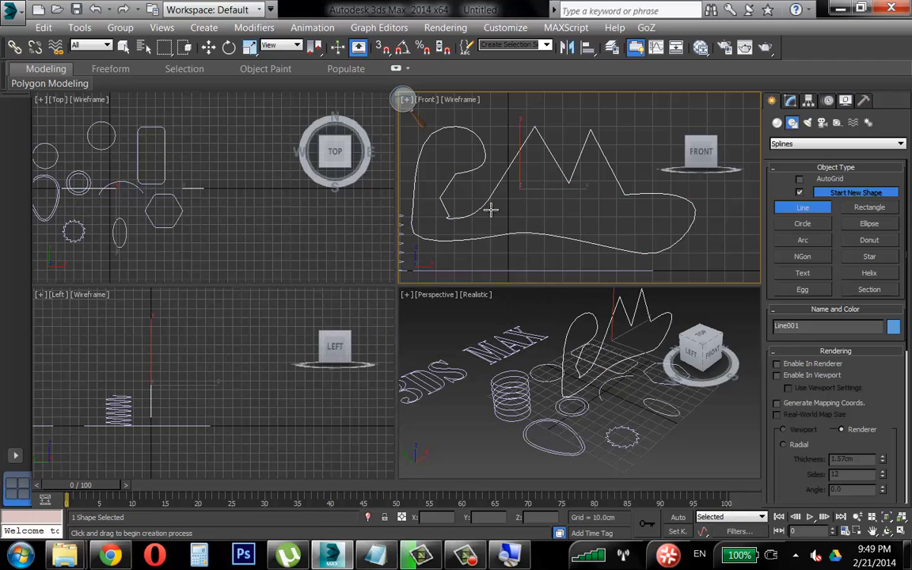
key(w)
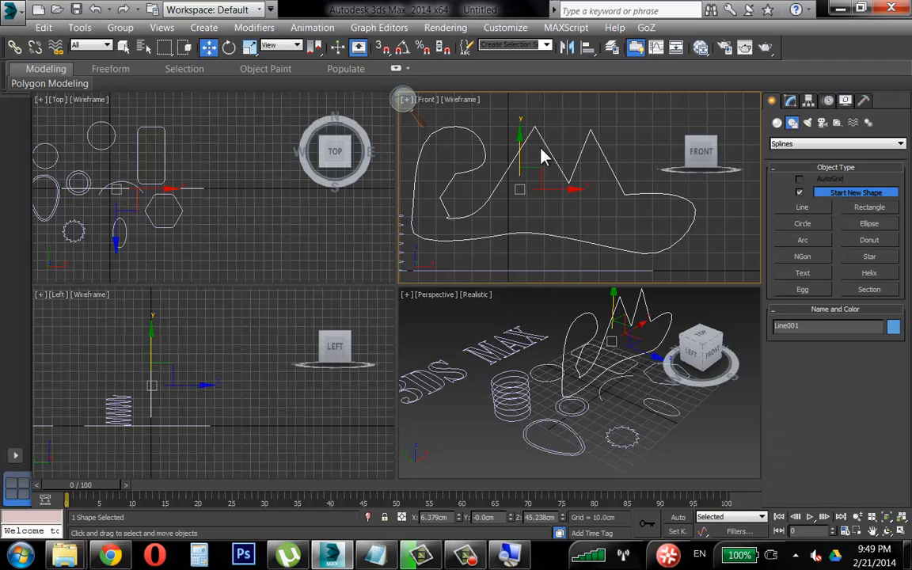
Maximize the Front view and enter Vertex editing for the closed line, with its rendering settings collapsed
drag(542, 156, 547, 157)
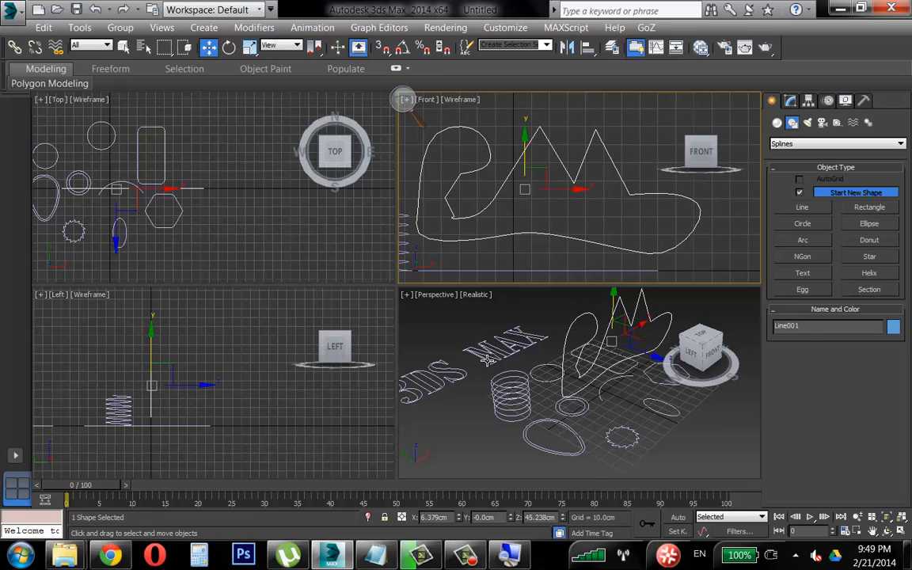
drag(528, 156, 533, 156)
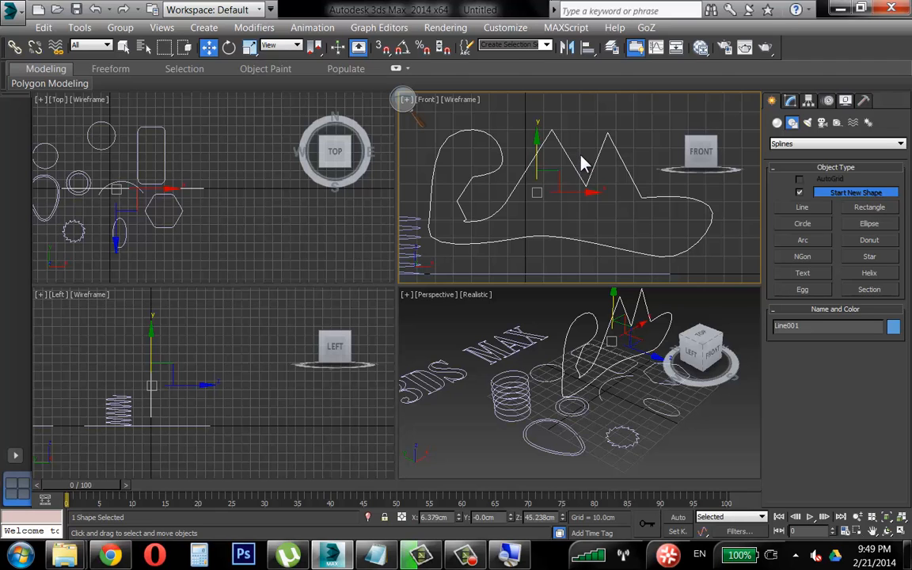
key(alt+w)
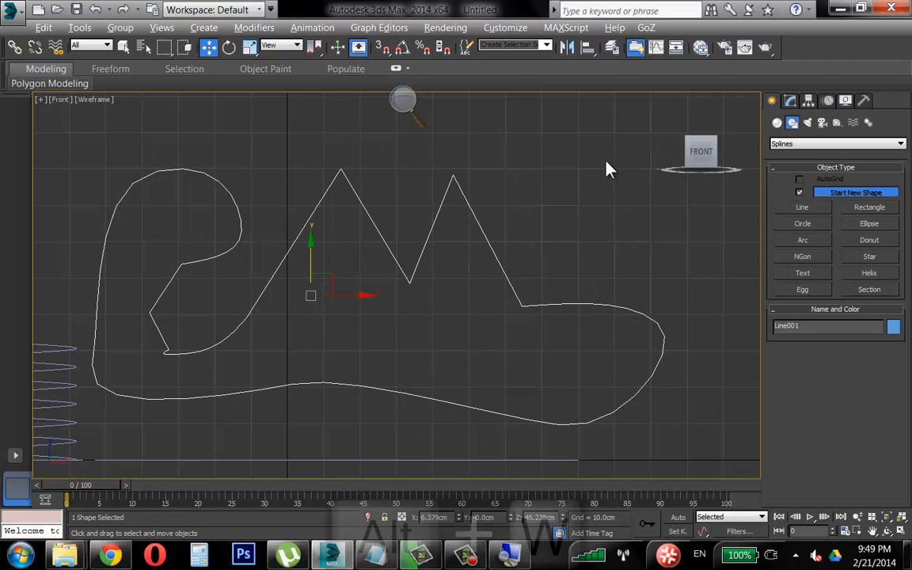
click(790, 103)
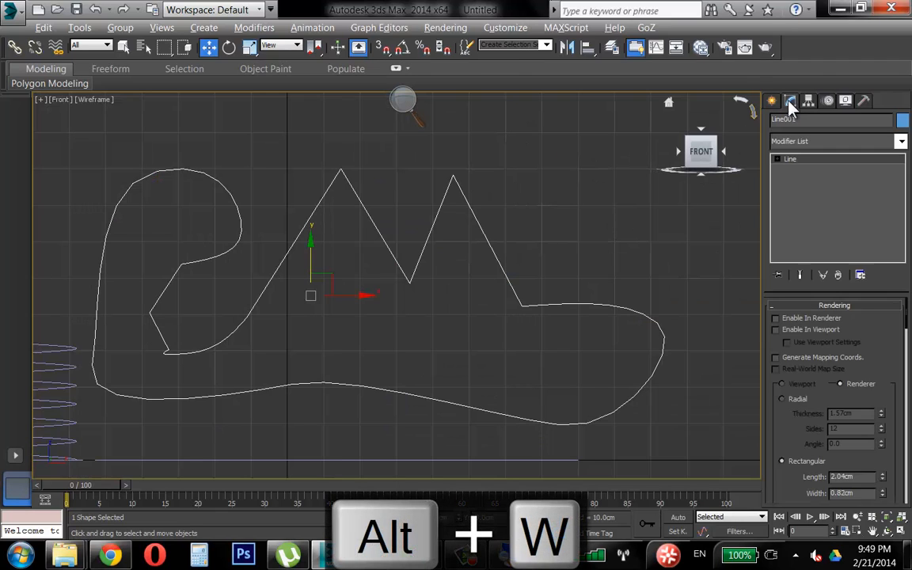
click(831, 306)
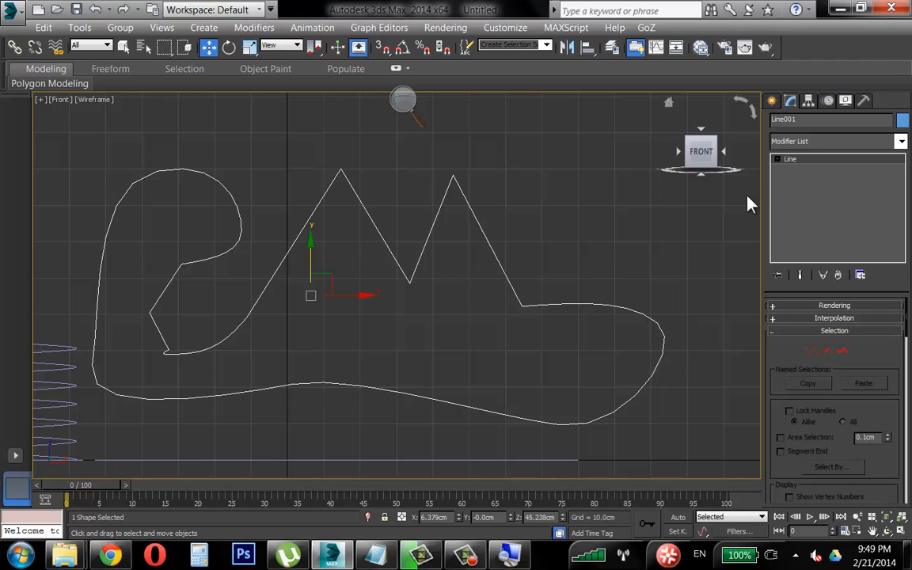
click(811, 351)
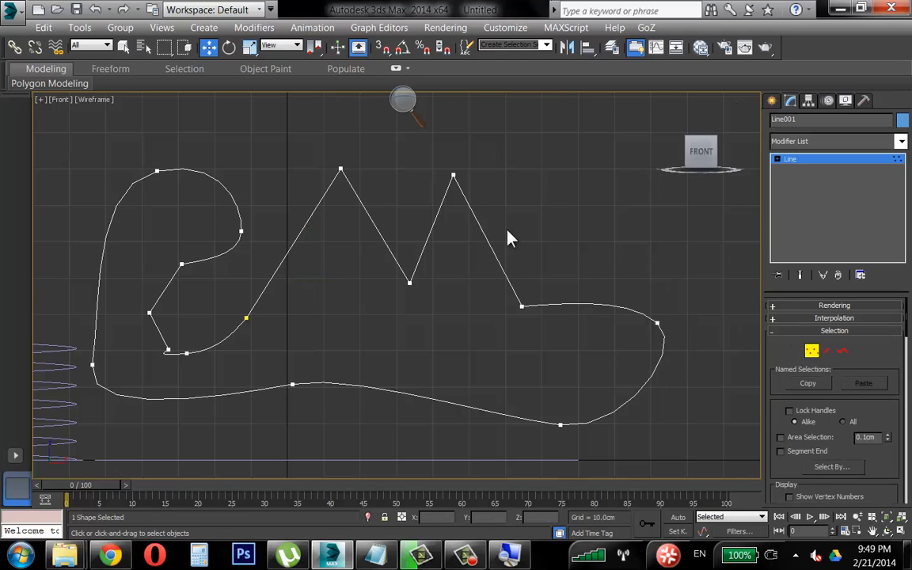
Move the first peak's vertex down and raise the valley vertex between the two peaks to nearly the same height
drag(309, 153, 369, 192)
drag(361, 151, 336, 158)
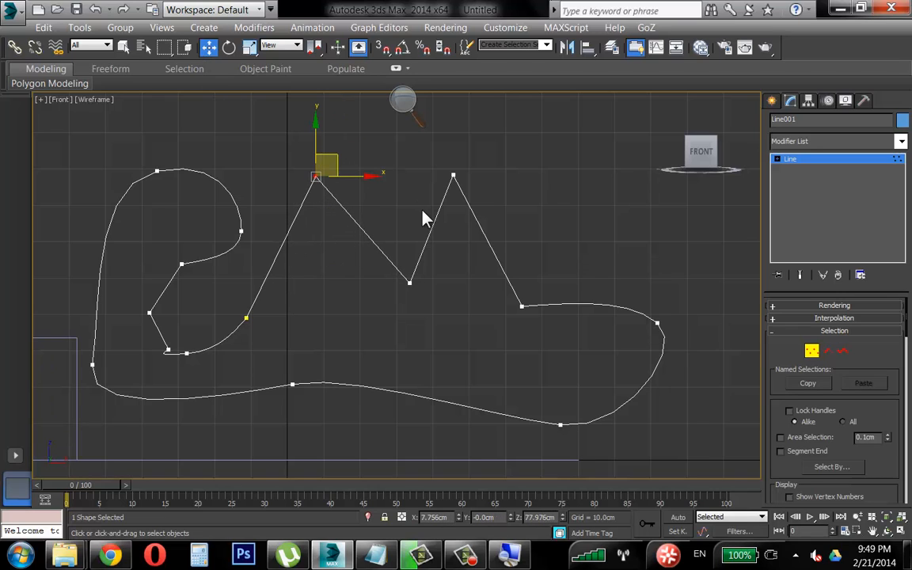
key(w)
drag(336, 163, 352, 197)
click(410, 283)
drag(423, 263, 399, 201)
Lower the second peak's vertex and raise the corner vertex after it to about X 67 cm, Z 60.7 cm
click(453, 175)
drag(469, 159, 479, 200)
click(522, 305)
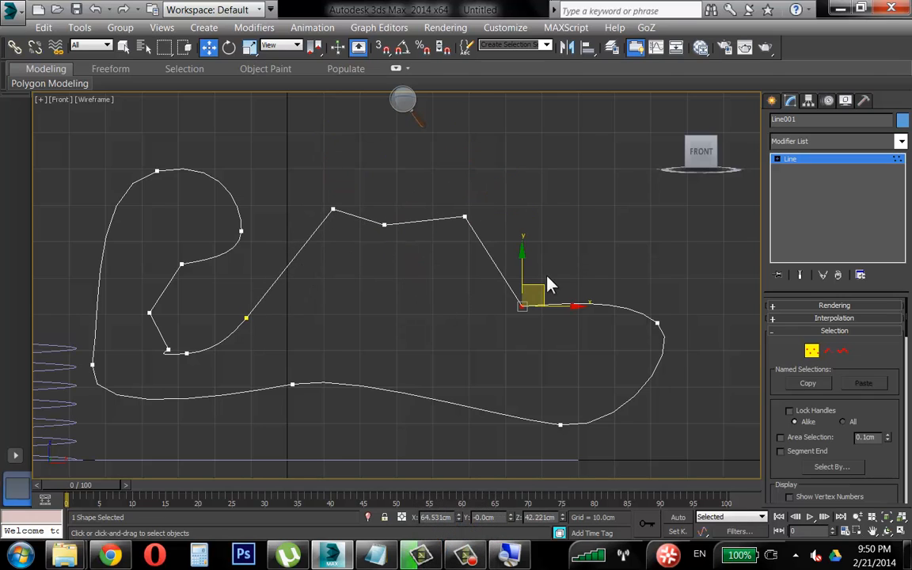
drag(545, 285, 550, 221)
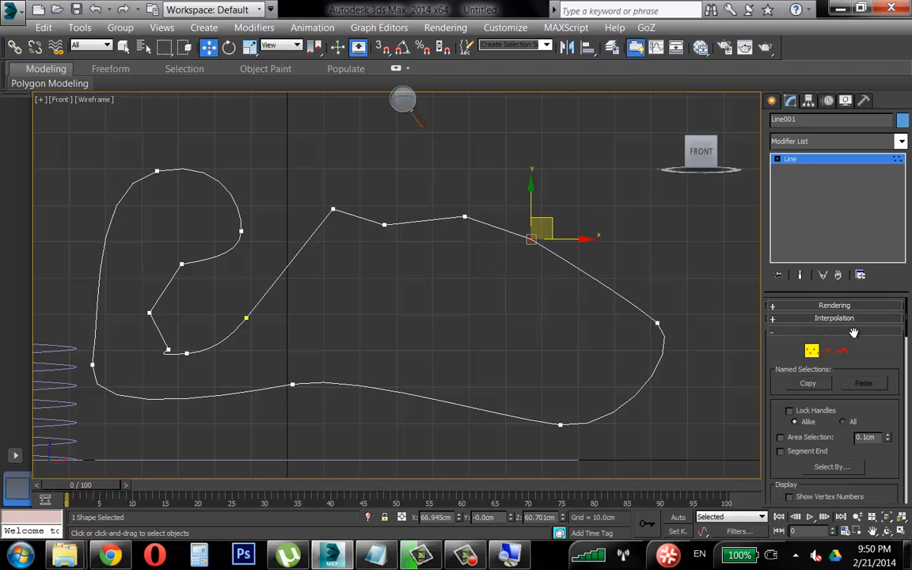
Switch to Segment editing and move the segment between the former valley and the second peak upward
click(828, 353)
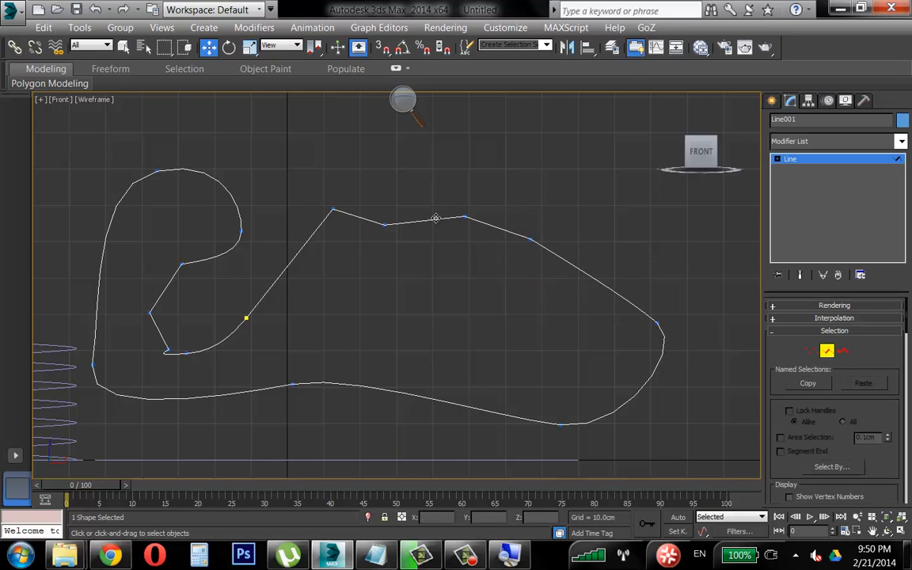
click(434, 218)
drag(446, 203, 442, 172)
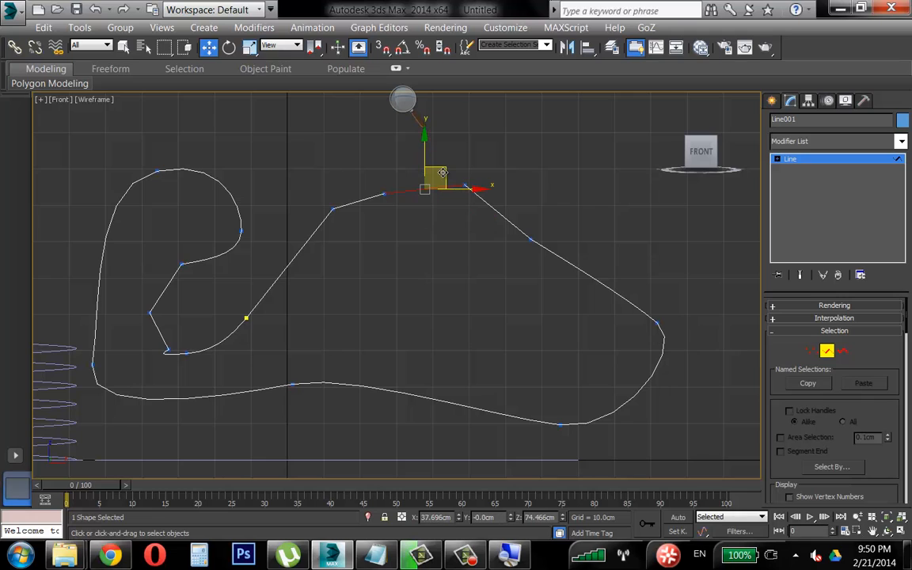
Switch to Spline editing, move the whole outline to the right and slightly up, and clear the selection
click(842, 350)
click(535, 246)
drag(393, 271, 437, 256)
click(507, 243)
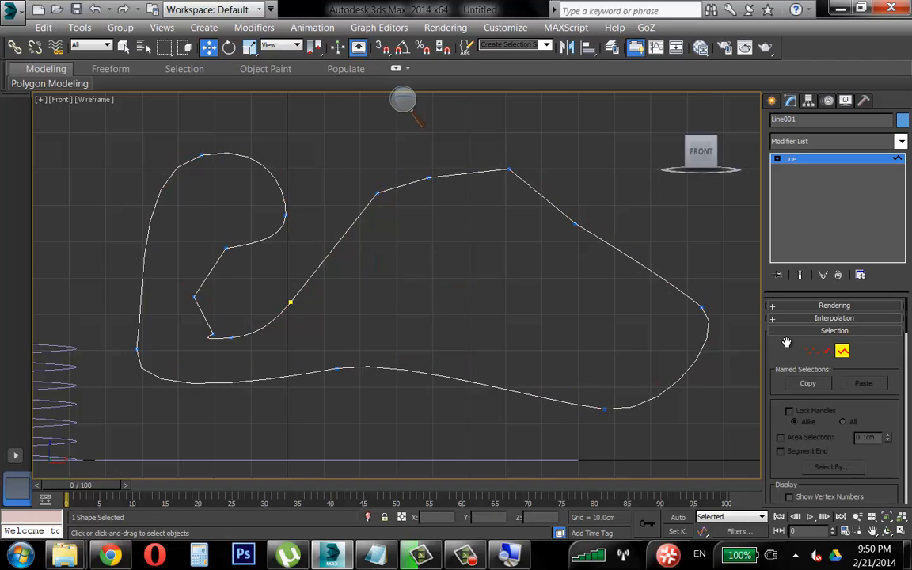
Nudge the first two vertices on the shape's upper edge and rotate the segment between them clockwise
drag(360, 165, 447, 205)
mouse_move(400, 171)
mouse_down()
mouse_move(401, 234)
mouse_move(402, 170)
mouse_up()
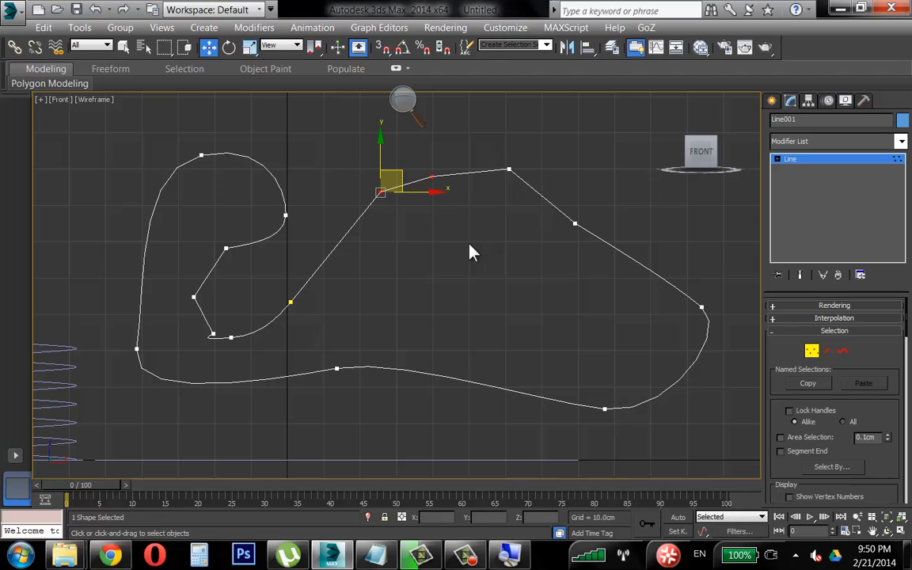
key(e)
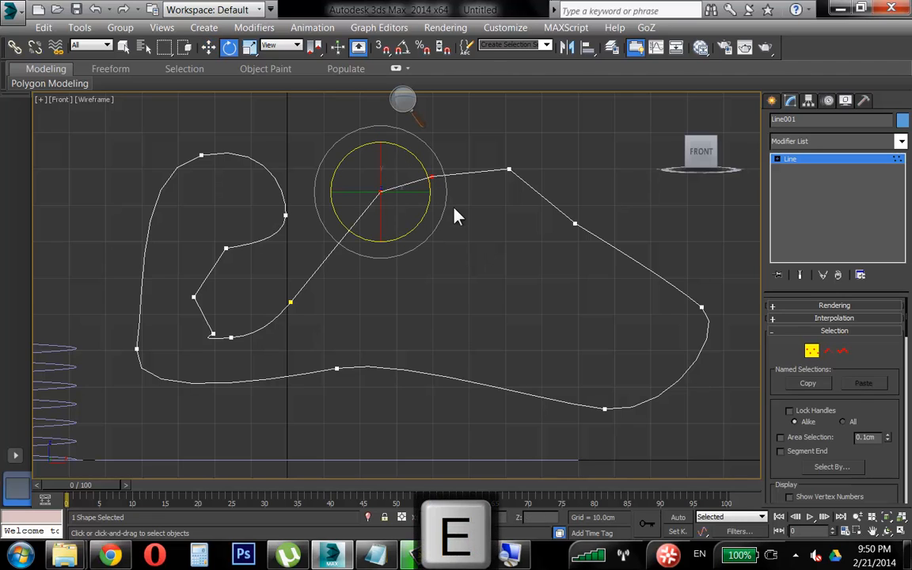
click(828, 350)
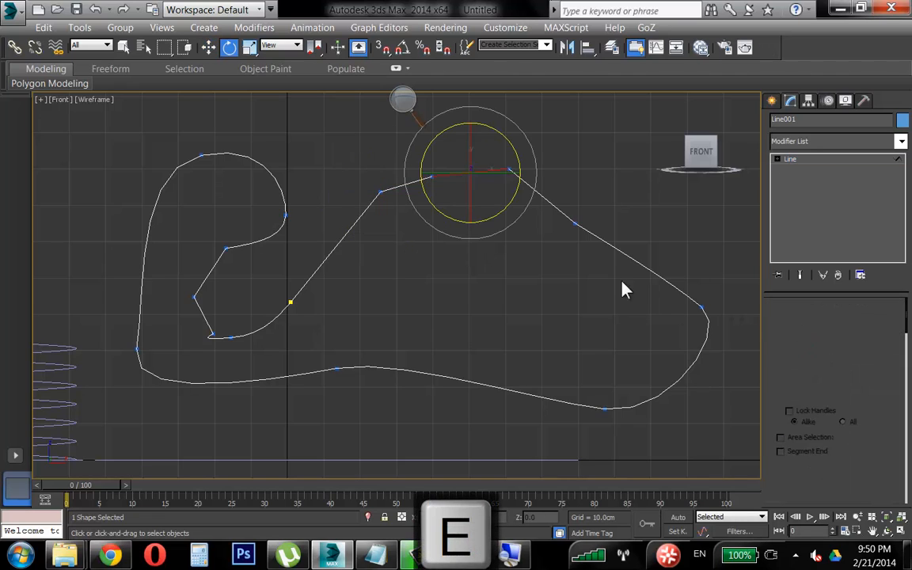
click(391, 187)
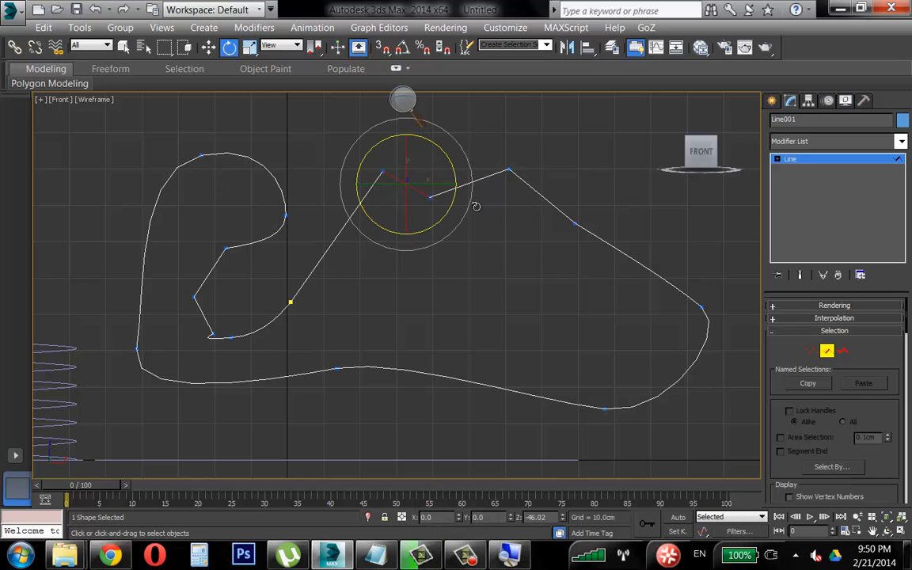
drag(437, 100, 466, 183)
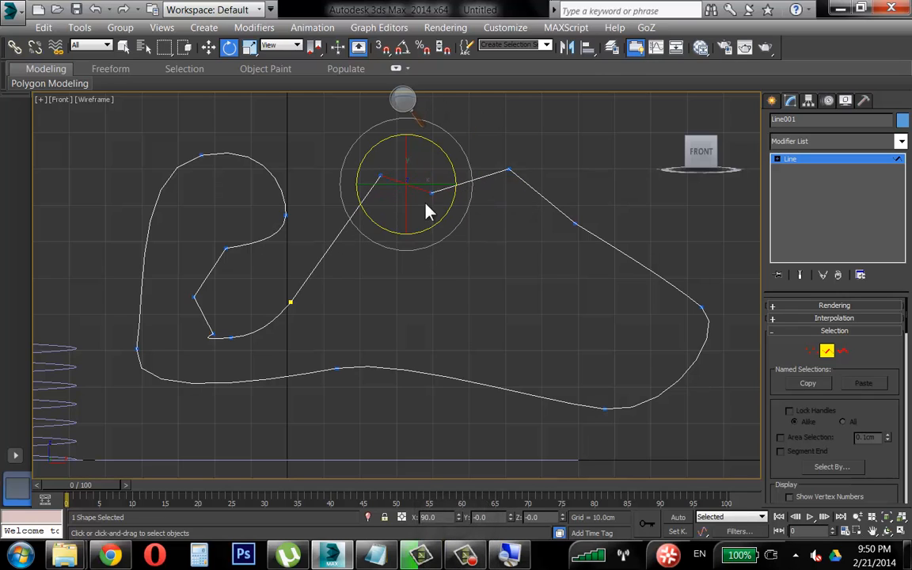
Scale up the rotated segment, move it down toward the shape's middle, and deselect it
key(r)
drag(408, 175, 428, 222)
key(w)
drag(410, 180, 435, 266)
drag(281, 201, 308, 229)
click(267, 183)
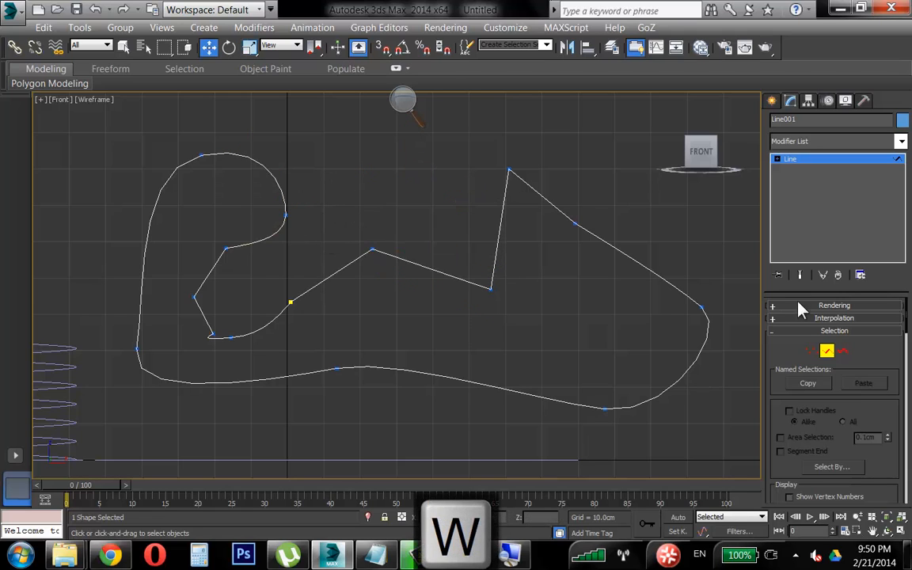
Return to Vertex editing and raise the rightmost vertex of the left loop to about Z 74.4 cm
click(811, 351)
click(285, 214)
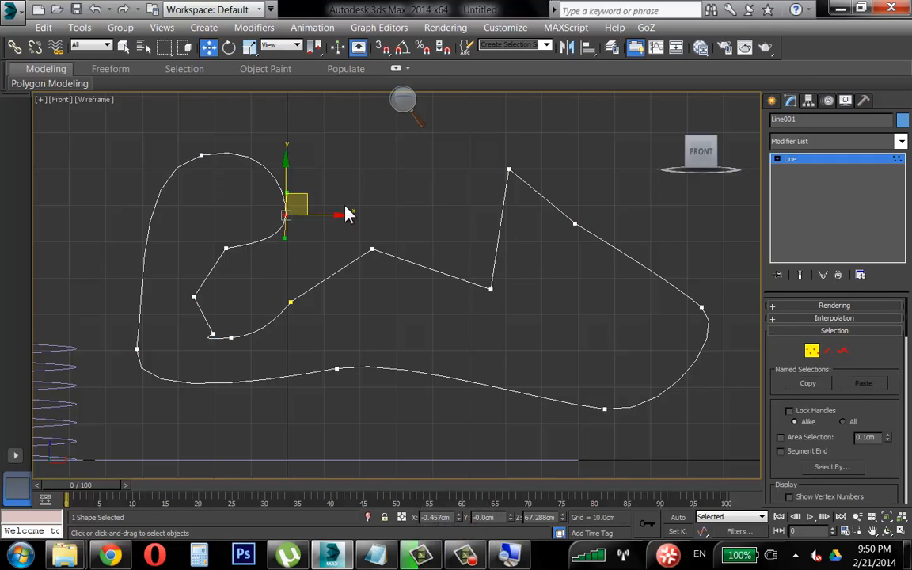
drag(308, 198, 300, 171)
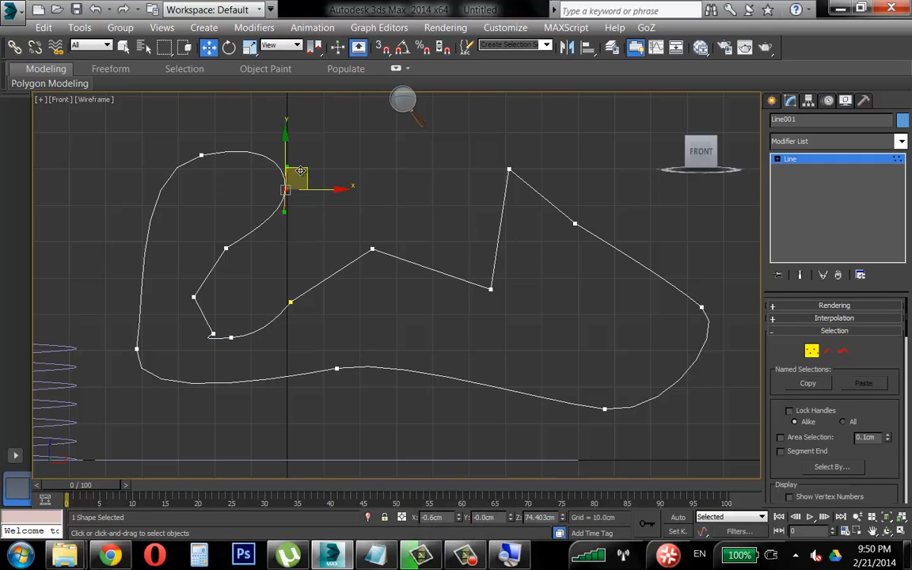
Adjust the Bezier handles of the left loop's top vertex, shortening them to reshape the curve
scroll(259, 253, up, 6)
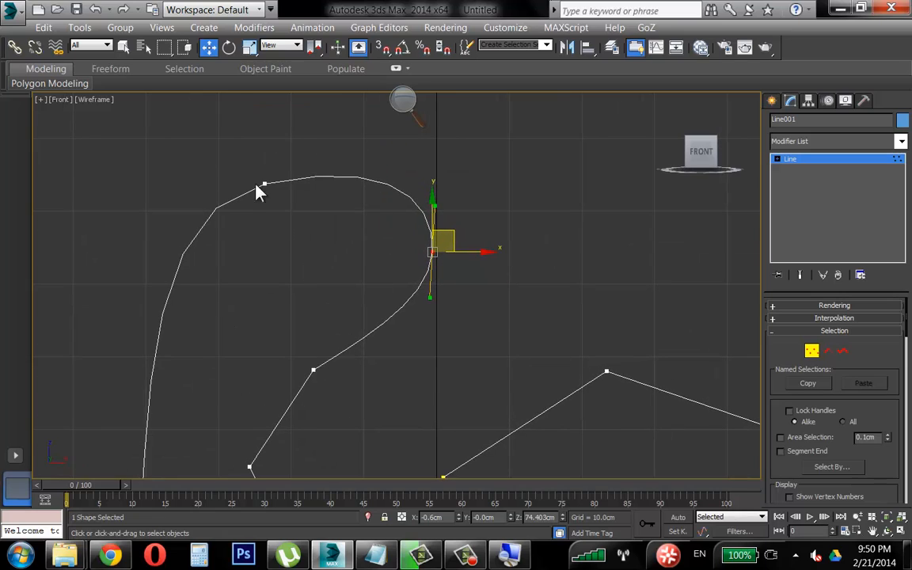
click(263, 185)
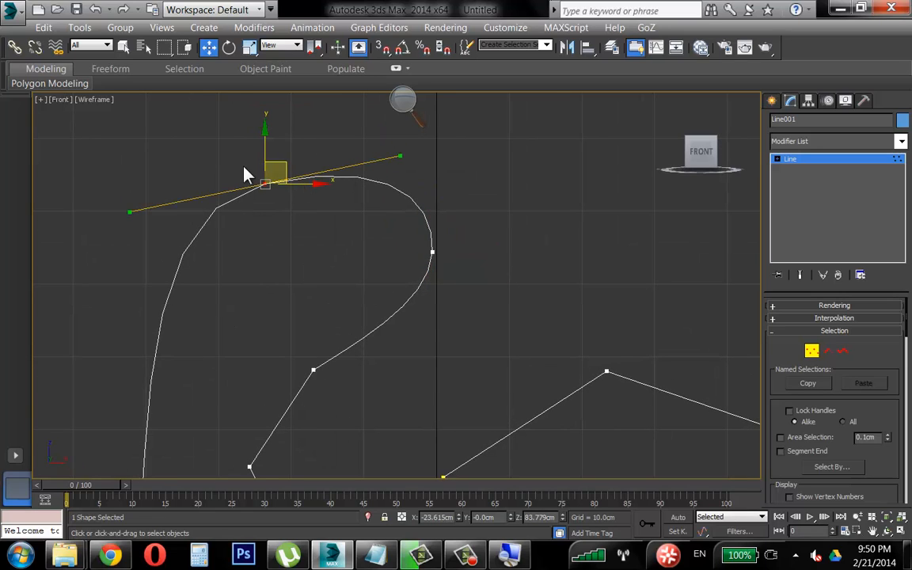
mouse_move(130, 212)
mouse_down()
mouse_move(185, 188)
mouse_move(164, 244)
mouse_move(121, 223)
mouse_move(129, 215)
mouse_up()
click(460, 179)
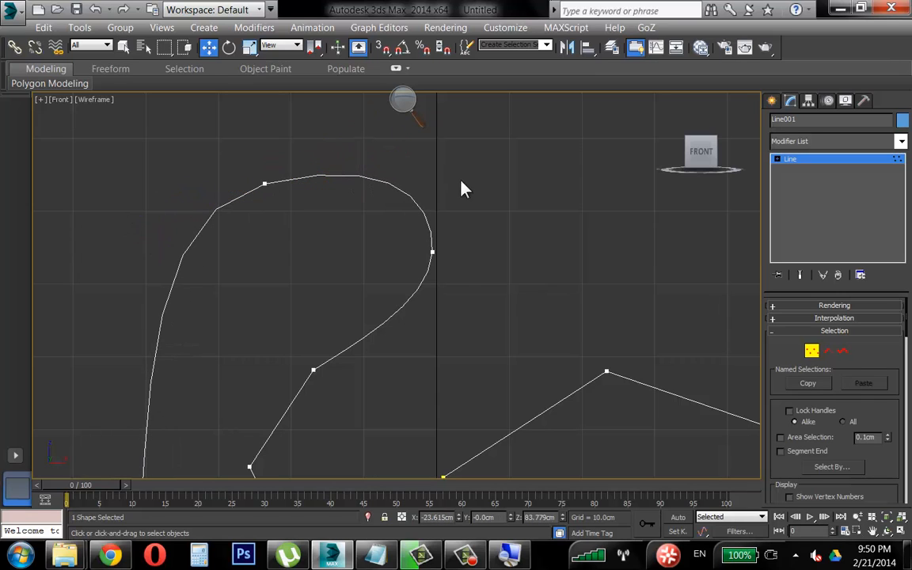
drag(246, 146, 296, 207)
drag(400, 152, 364, 163)
Nudge the loop's rightmost vertex to about X -0.25 cm, Z 75.3 cm and adjust its lower handle
drag(394, 216, 507, 318)
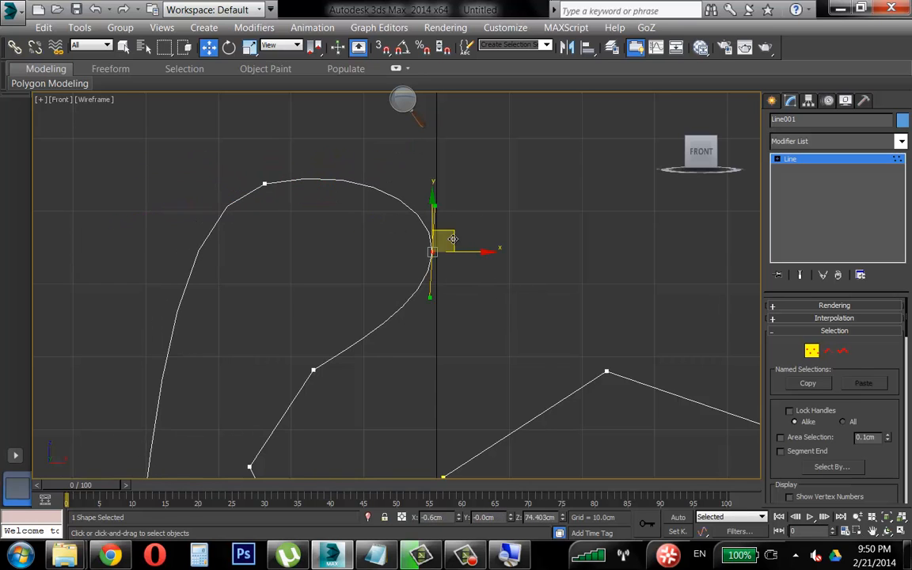
mouse_move(458, 238)
mouse_down()
mouse_move(497, 259)
mouse_move(460, 233)
mouse_up()
mouse_move(432, 290)
mouse_down()
mouse_move(435, 380)
mouse_move(433, 306)
mouse_up()
Move the hook's end vertex up and left, and raise the adjacent corner vertex to about X -26.2 cm, Z 51.8 cm
middle_drag(403, 271, 275, 201)
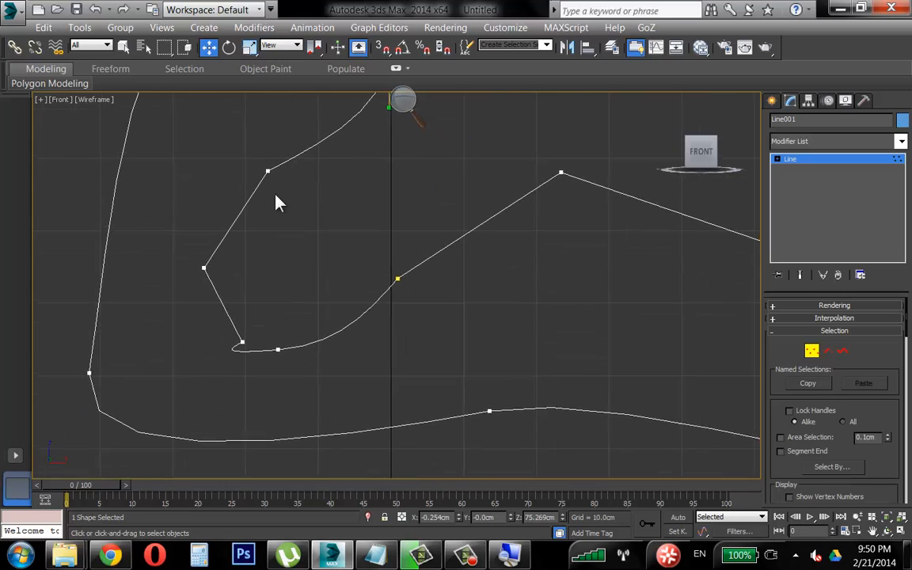
click(243, 340)
drag(223, 303, 221, 303)
drag(205, 265, 272, 271)
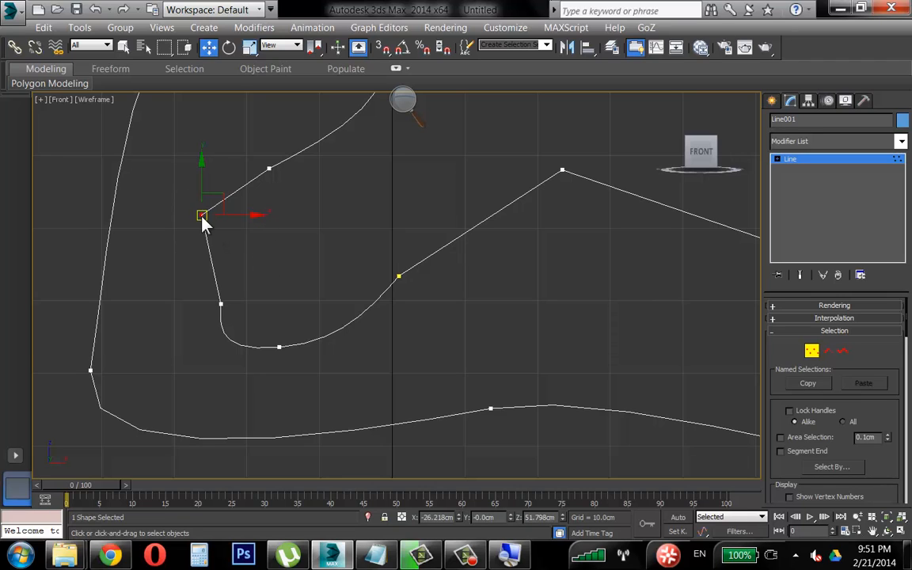
Bring up the vertex type options and convert the peak vertex right of the hook to Bezier Corner
right_click(198, 210)
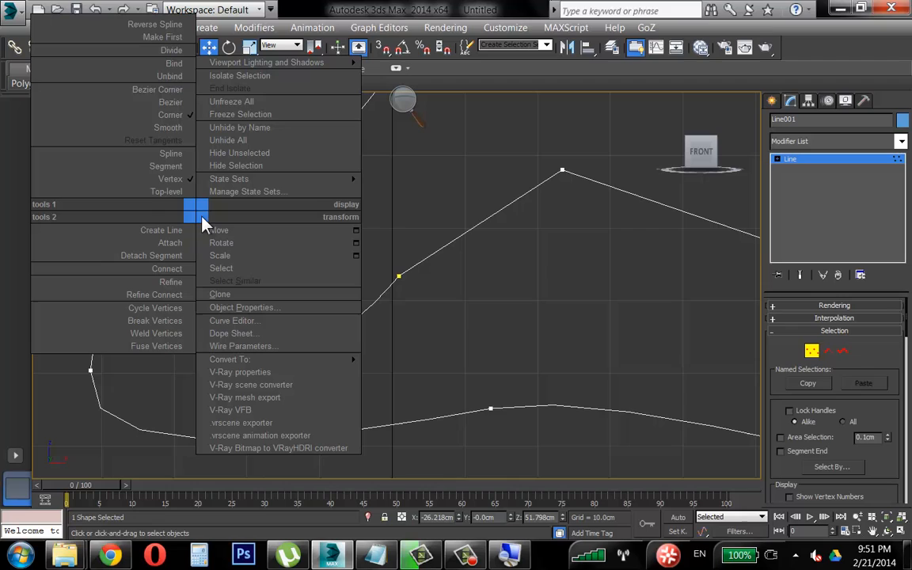
click(175, 133)
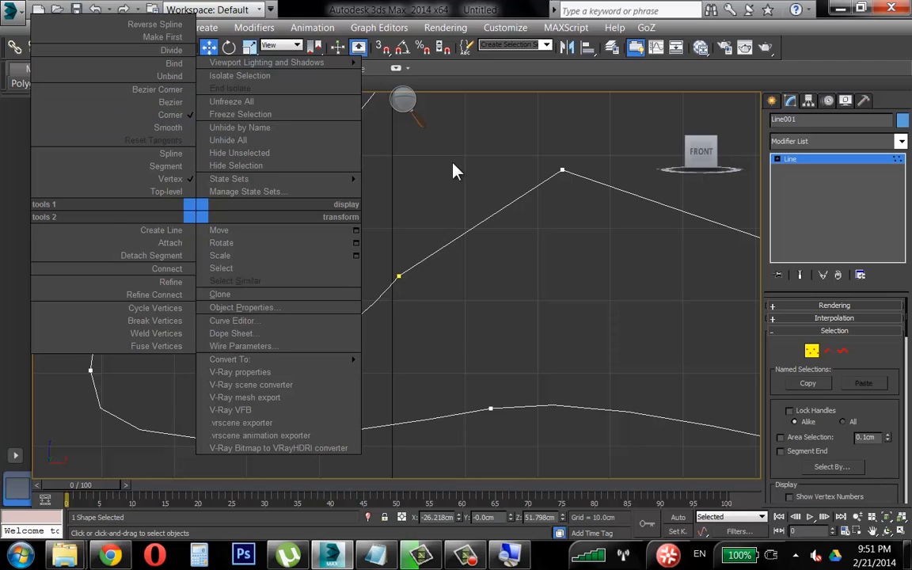
middle_drag(551, 229, 388, 313)
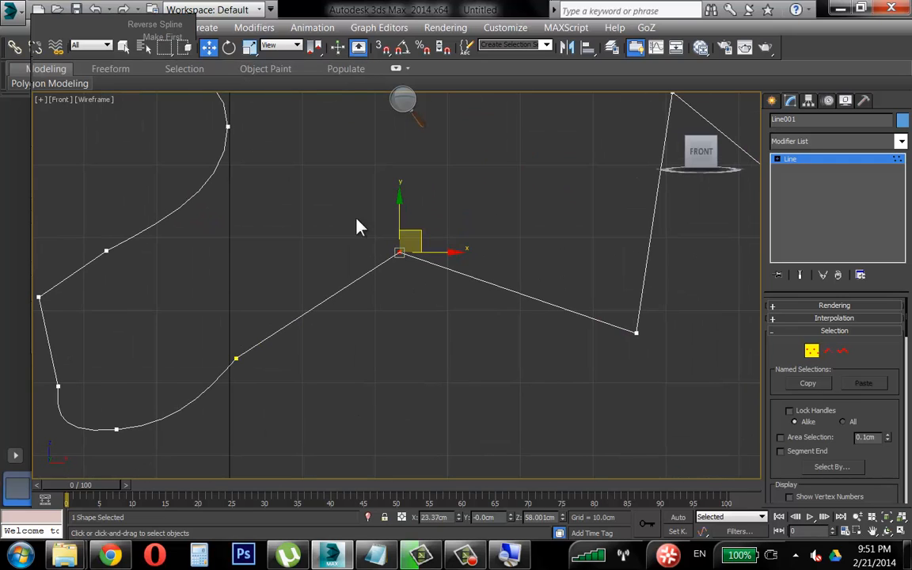
right_click(400, 254)
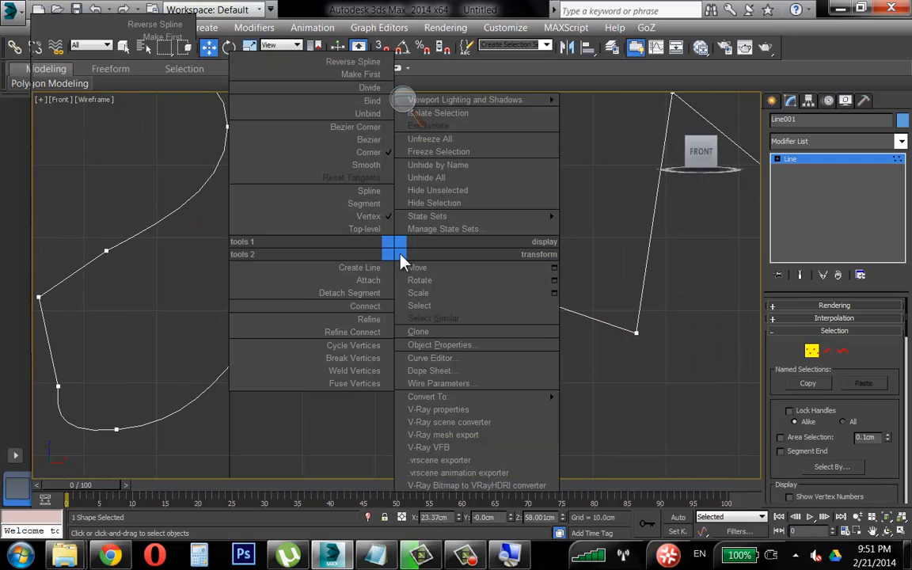
click(355, 126)
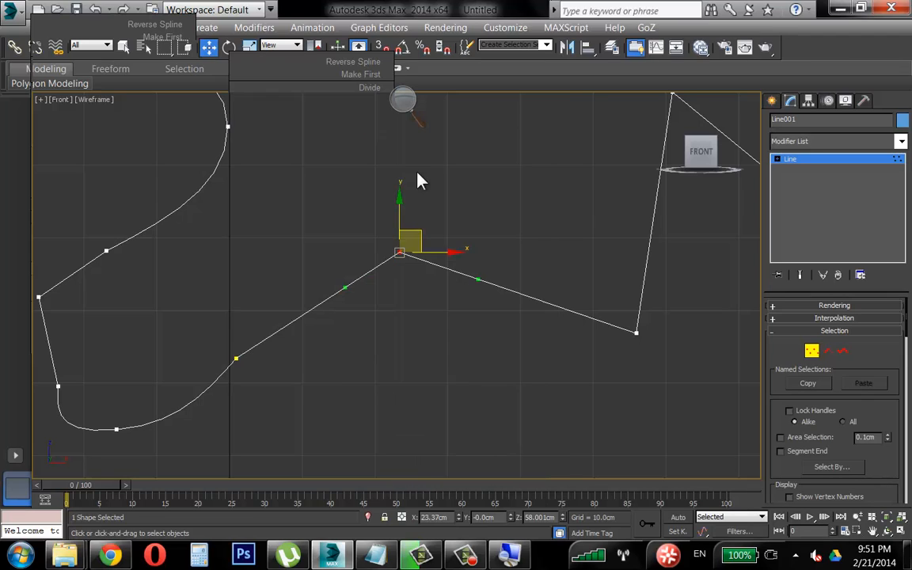
Reselect the Bezier Corner vertex and move its two handles independently to curve both adjoining segments
click(398, 241)
click(400, 251)
click(479, 281)
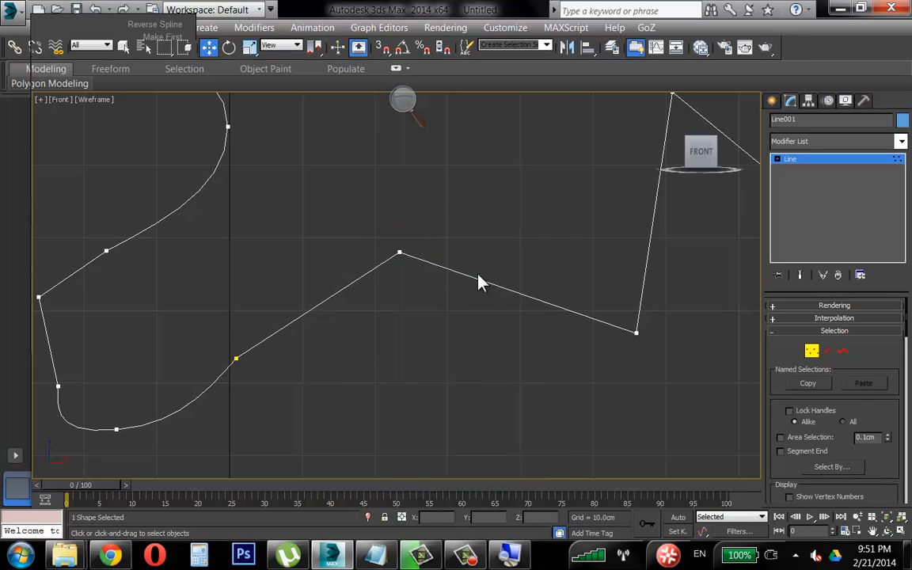
click(400, 252)
drag(477, 279, 457, 219)
drag(346, 287, 362, 316)
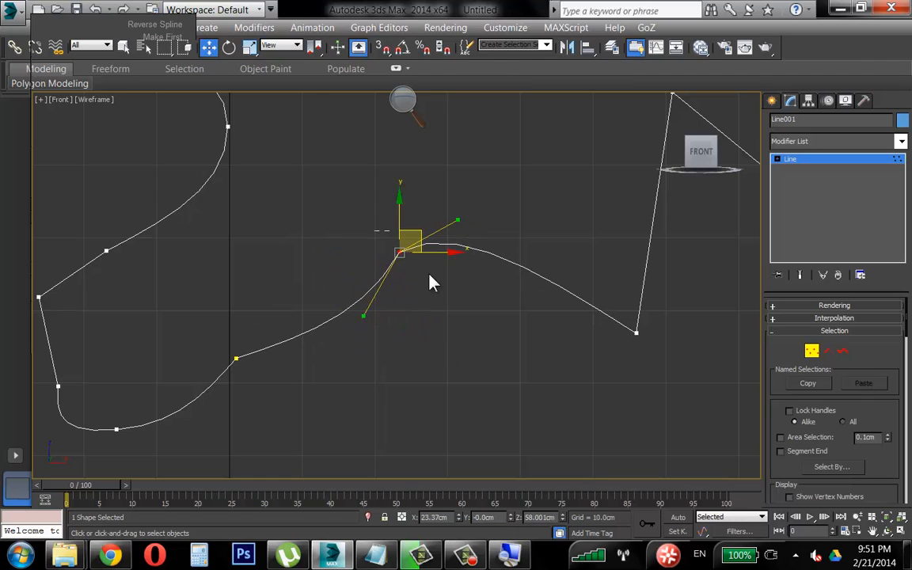
Convert the same peak vertex to Bezier and swing its linked handles to reshape the curve on both sides
right_click(398, 255)
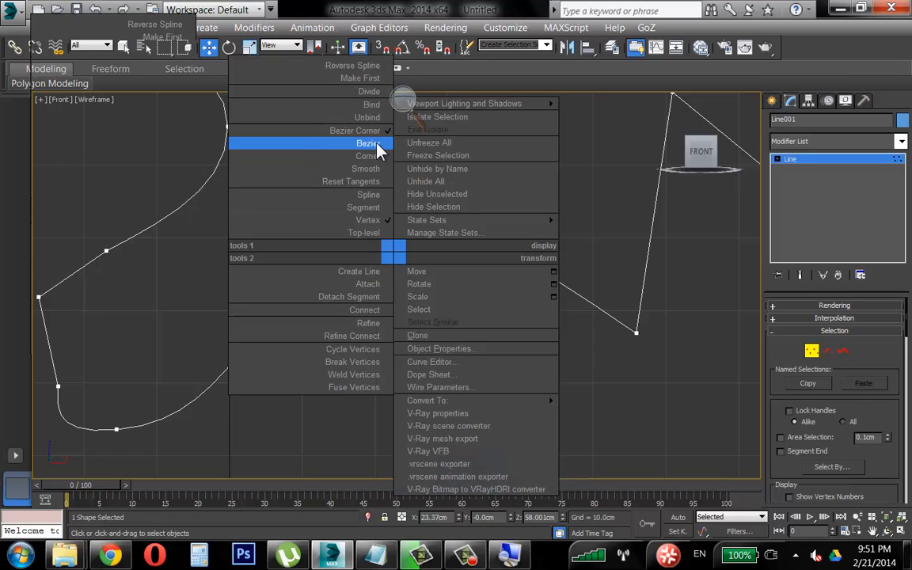
click(348, 141)
click(448, 210)
drag(386, 220, 434, 273)
drag(430, 196, 451, 212)
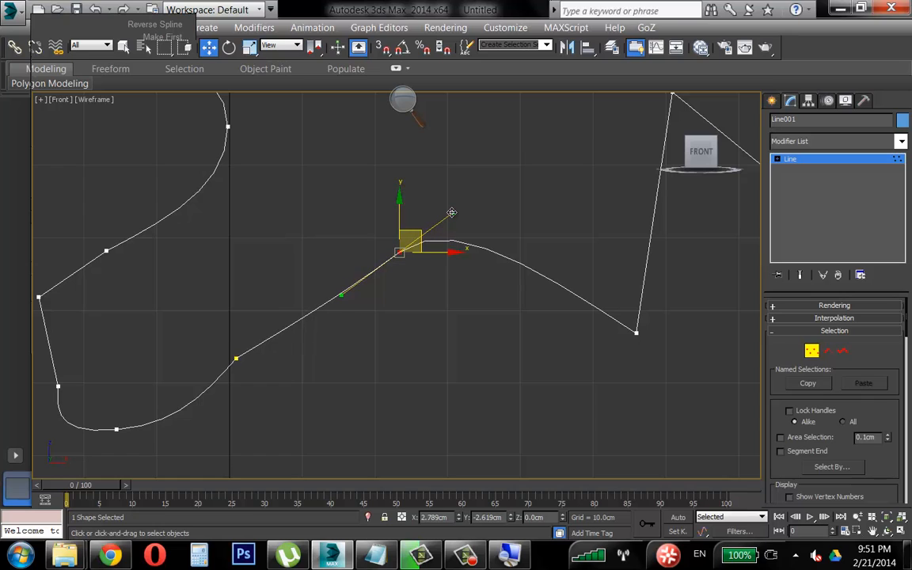
click(467, 555)
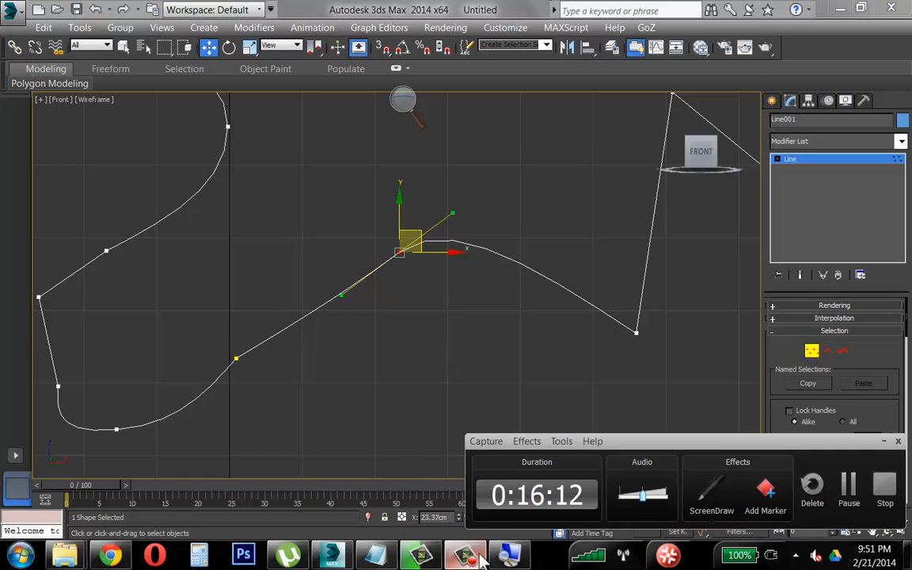
click(846, 491)
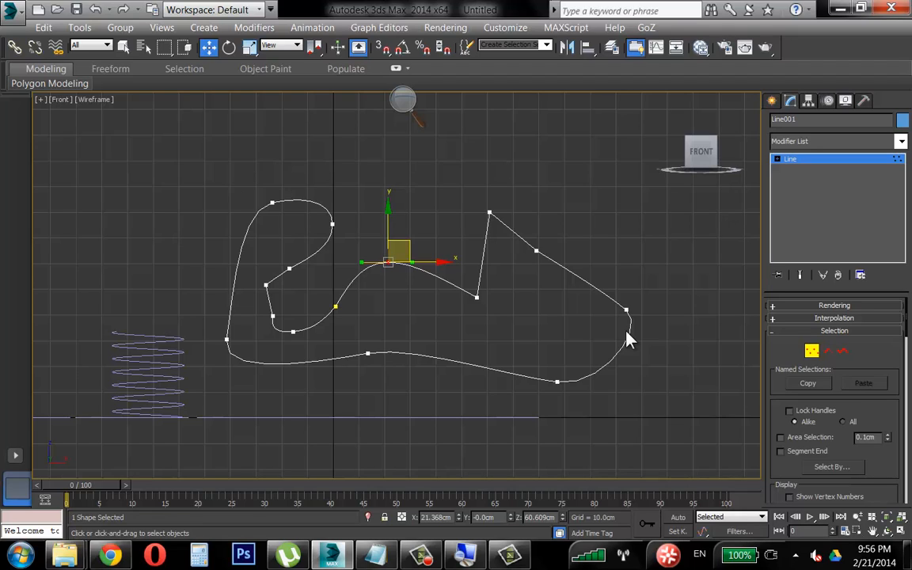
Leave the line's vertex editing and switch from the Front view to a maximized Perspective view around the rounded rectangle
click(813, 353)
click(901, 531)
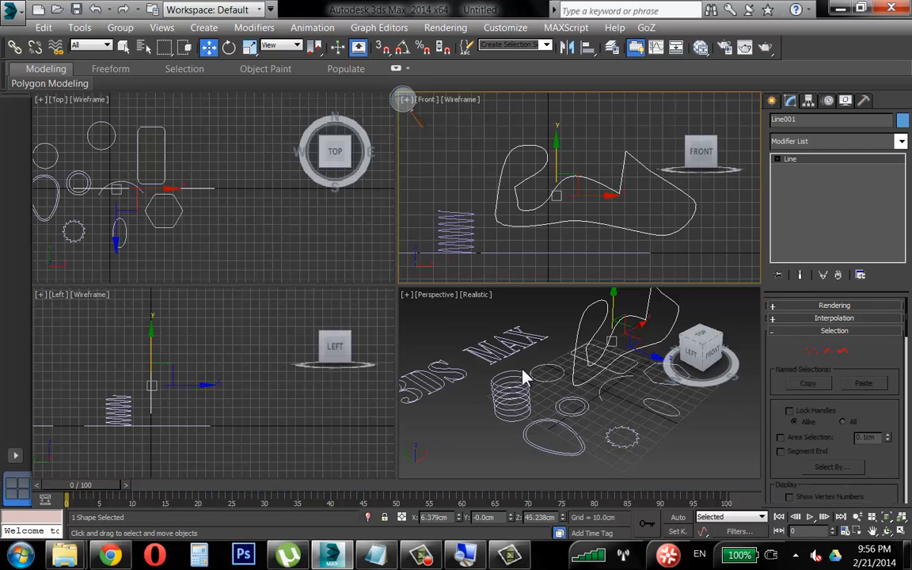
right_click(590, 399)
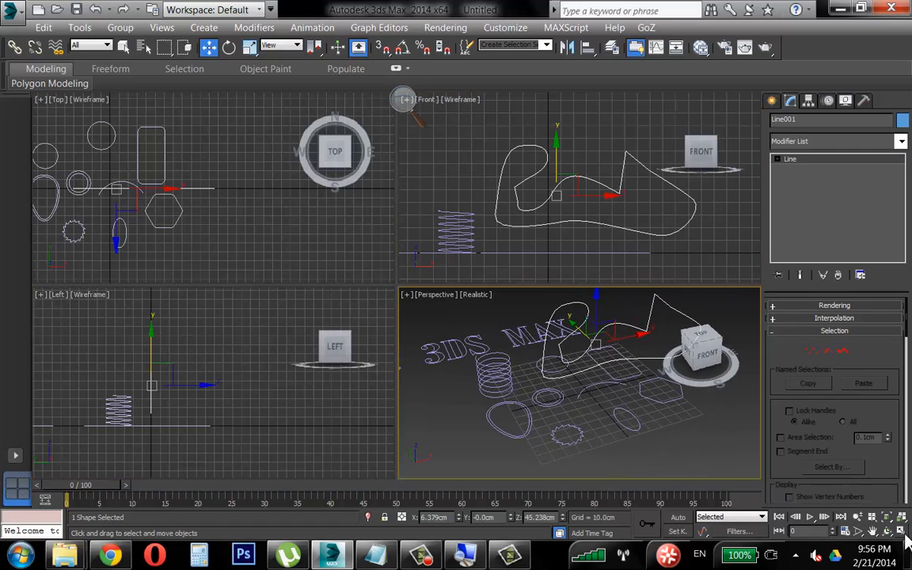
key(alt+w)
scroll(483, 342, up, 3)
alt+middle_drag(487, 342, 433, 320)
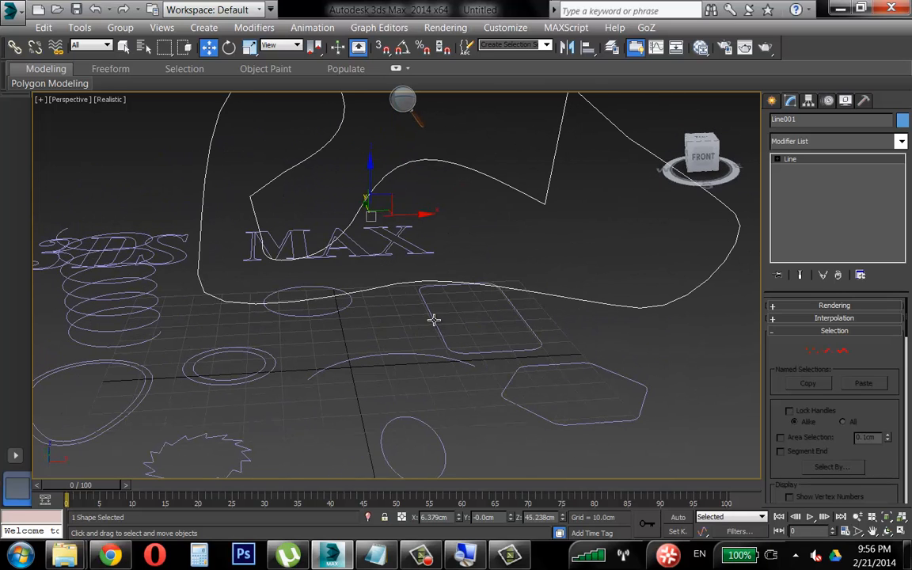
alt+middle_drag(440, 318, 346, 183)
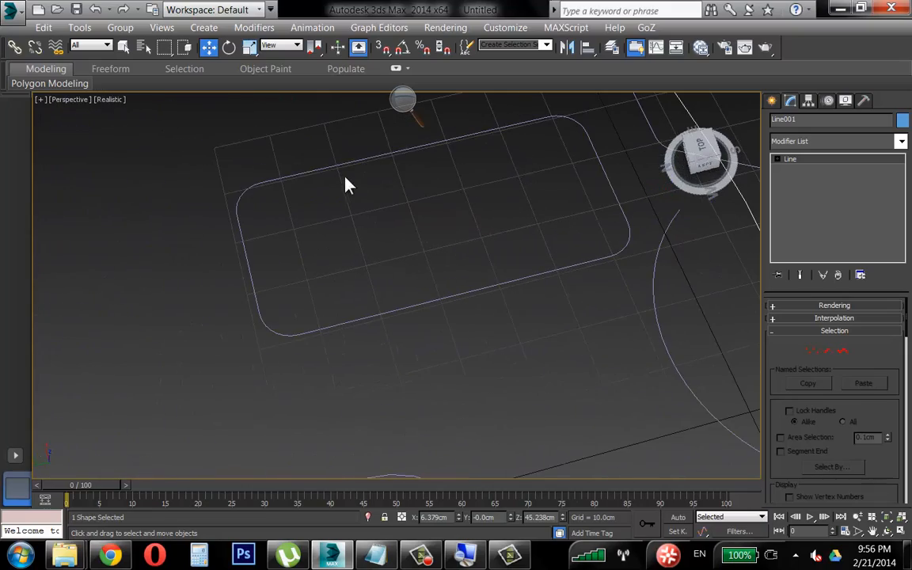
Select the rounded rectangle and set its length to 67.957 cm, width to 29.141 cm and corner radius to 3.945 cm
click(423, 187)
alt+middle_drag(423, 187, 430, 281)
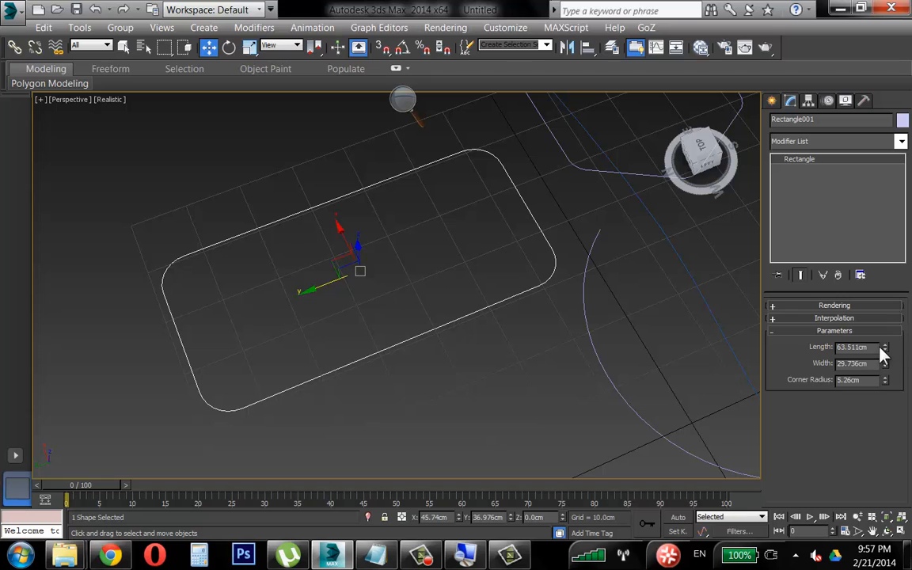
drag(882, 348, 889, 404)
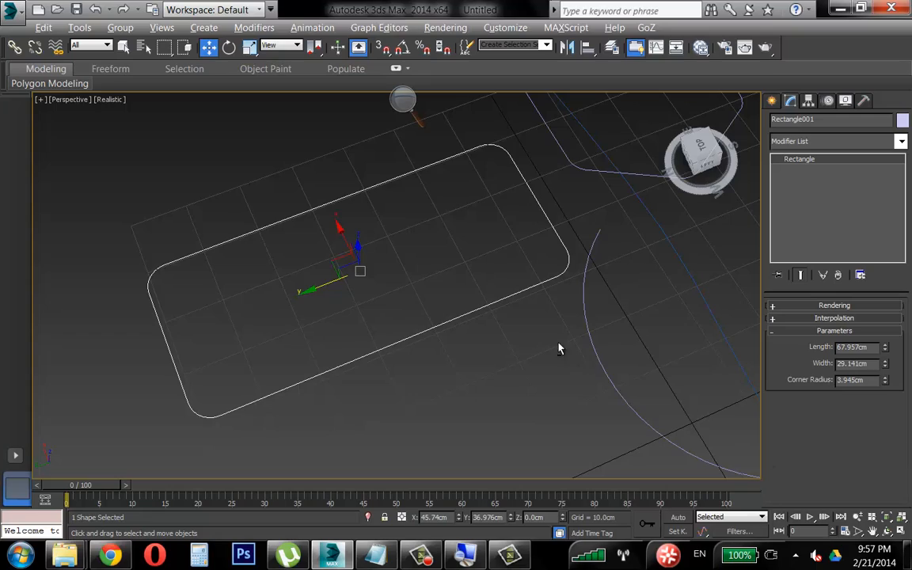
Enlarge the transform gizmo on the selected rectangle
alt+middle_drag(559, 346, 473, 330)
scroll(510, 317, down, 3)
scroll(400, 273, up, 2)
scroll(448, 305, up, 2)
scroll(469, 321, up, 2)
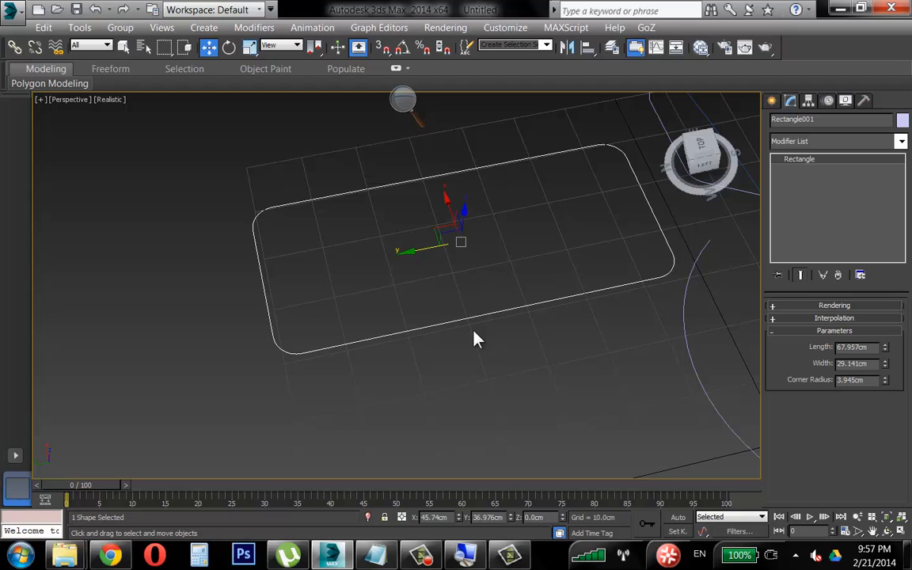
key(=)
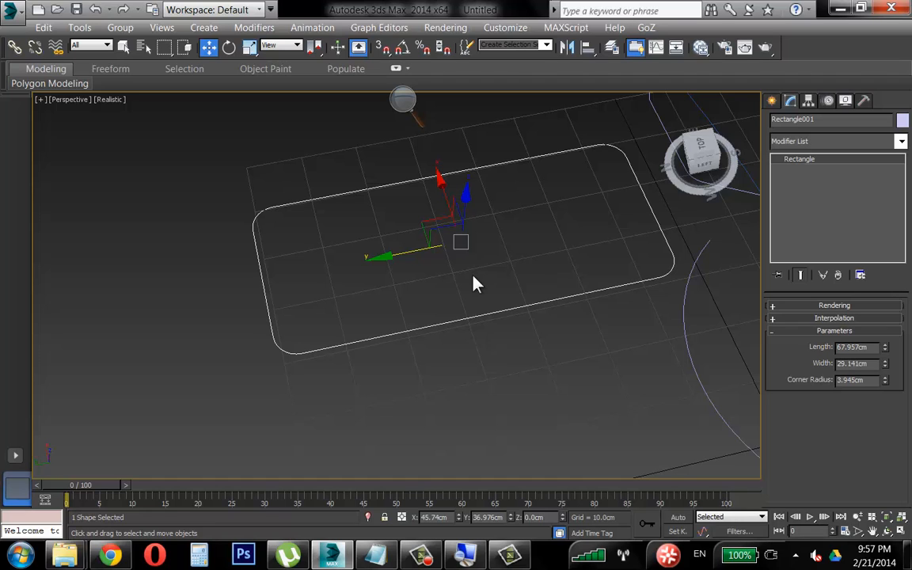
Convert the rounded rectangle to an Editable Spline
alt+middle_drag(474, 281, 473, 325)
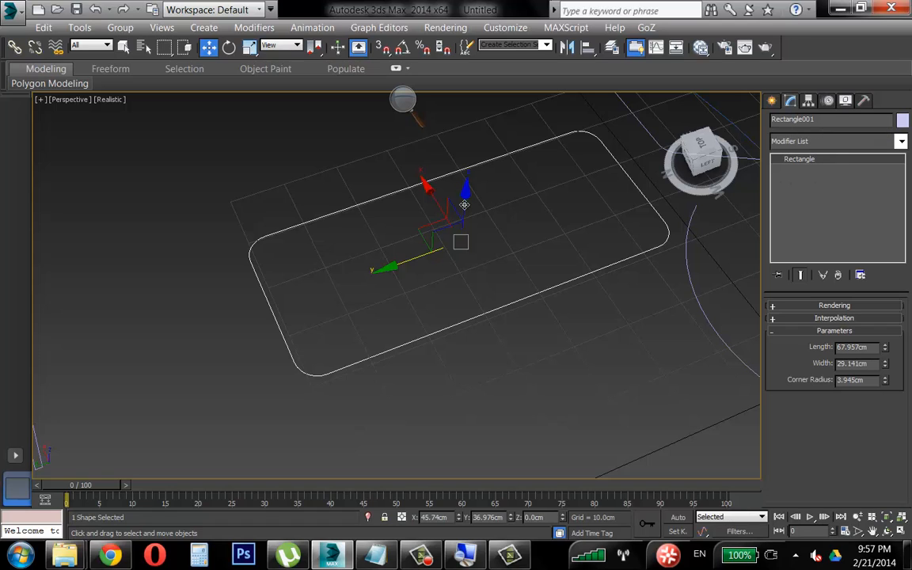
right_click(376, 202)
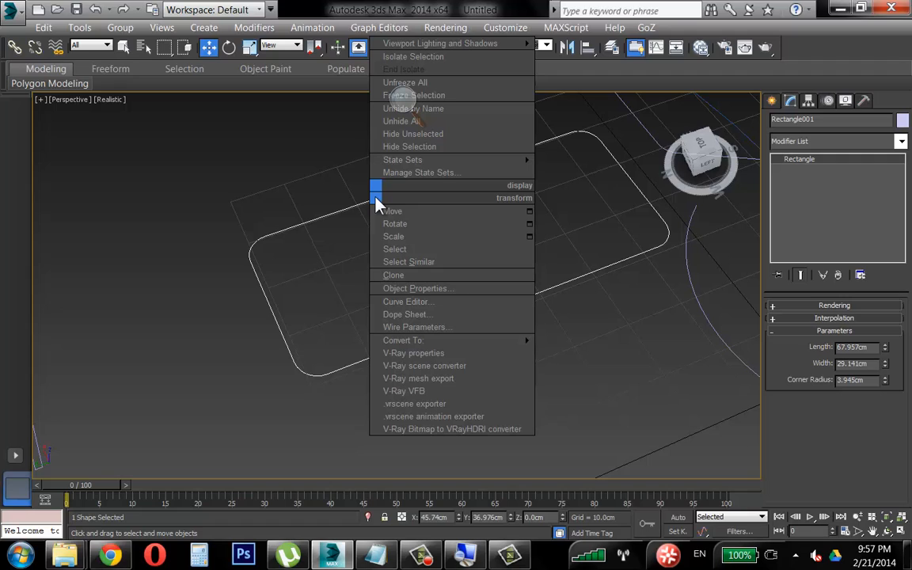
mouse_move(426, 346)
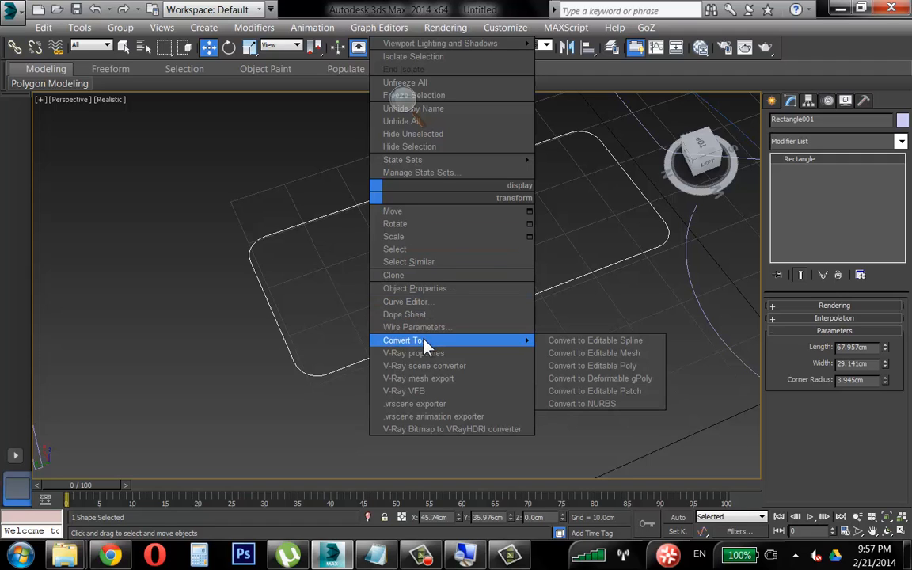
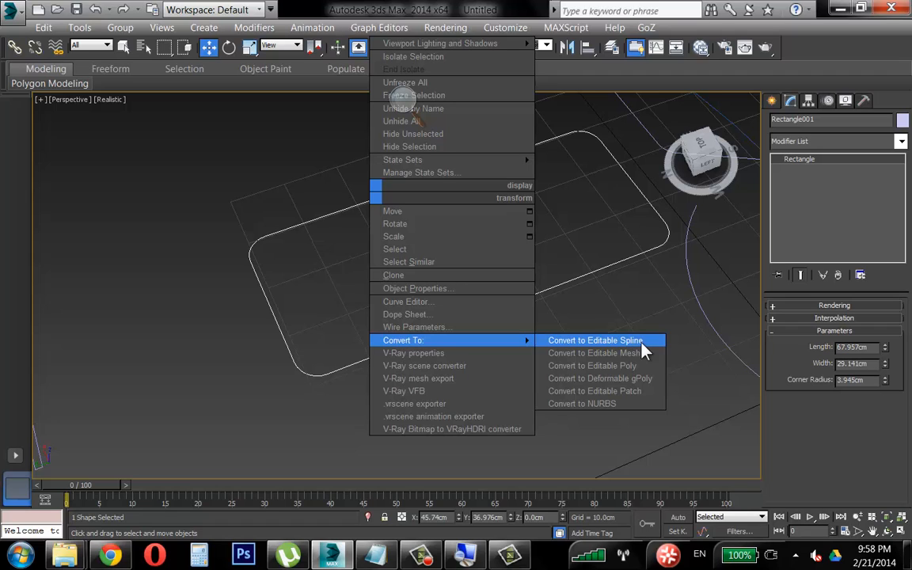
click(642, 342)
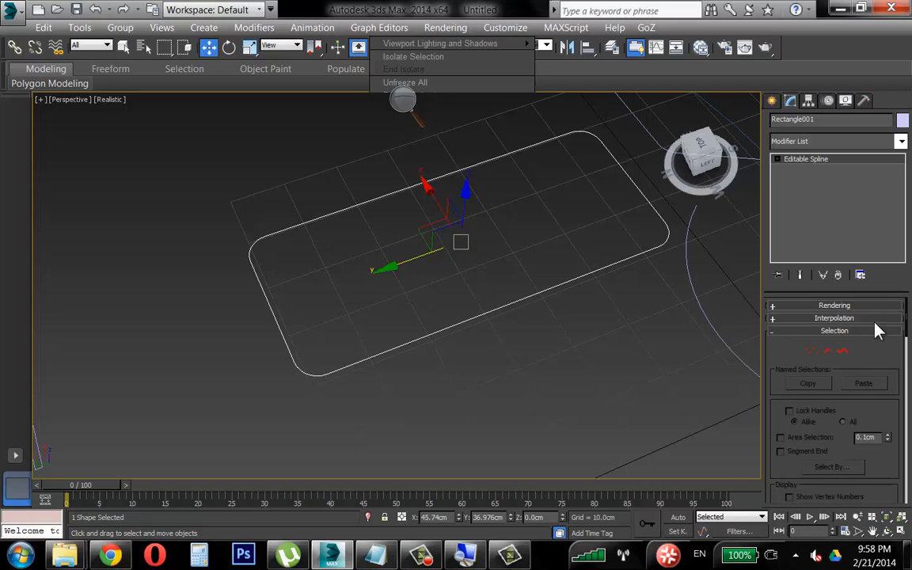
Enter vertex editing, select both vertices of the rectangle's near left corner and move them inward, then deselect them
click(811, 351)
drag(273, 332, 378, 416)
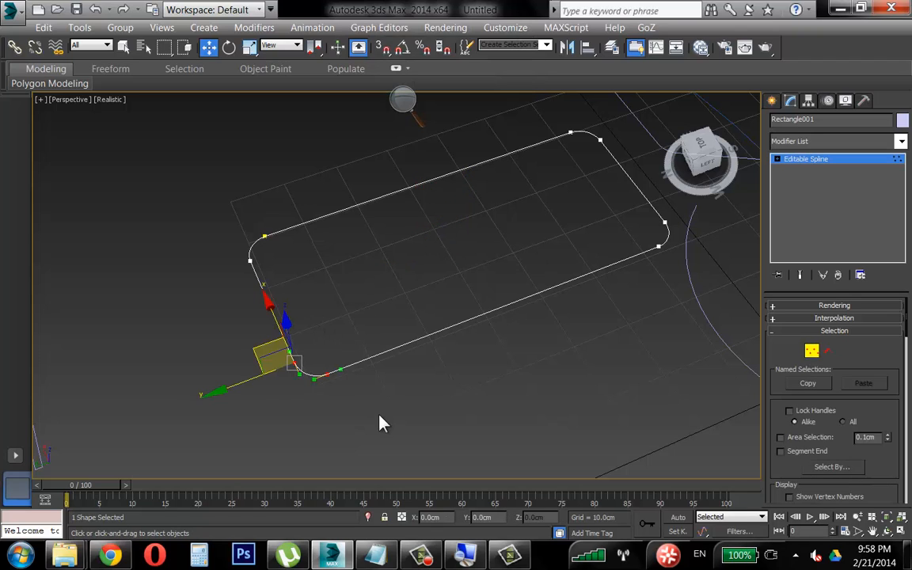
drag(273, 314, 250, 247)
alt+middle_drag(448, 336, 223, 350)
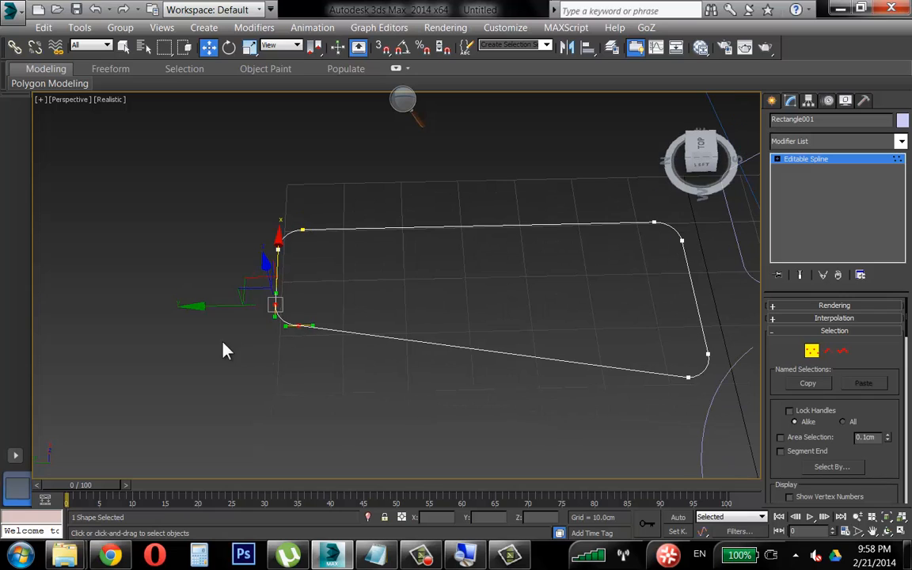
click(197, 285)
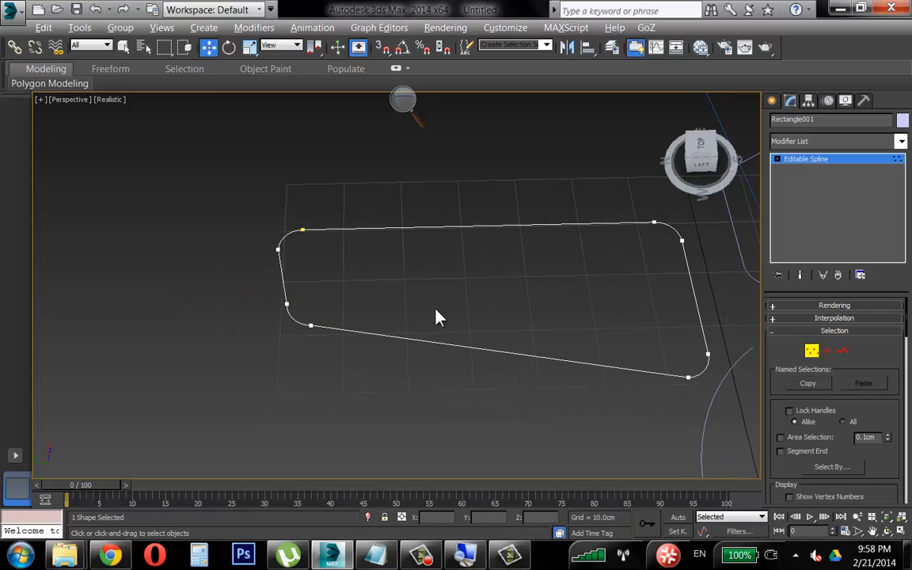
Select both vertices of the rectangle's near right corner, move them inward to slant the short side, and deselect them
mouse_move(438, 316)
alt+middle_down()
mouse_move(506, 299)
mouse_move(432, 300)
alt+middle_up()
drag(527, 298, 647, 366)
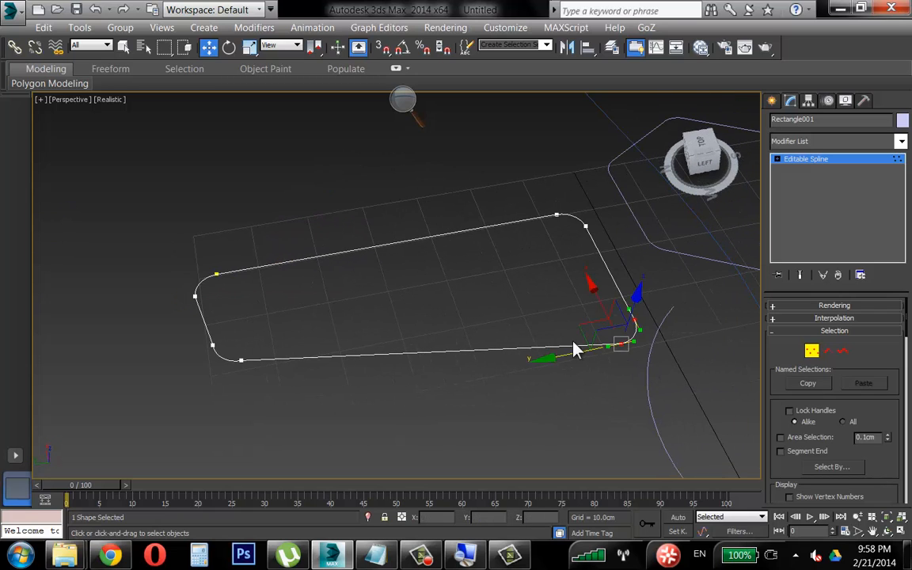
drag(550, 357, 601, 240)
click(608, 285)
alt+middle_drag(609, 285, 568, 275)
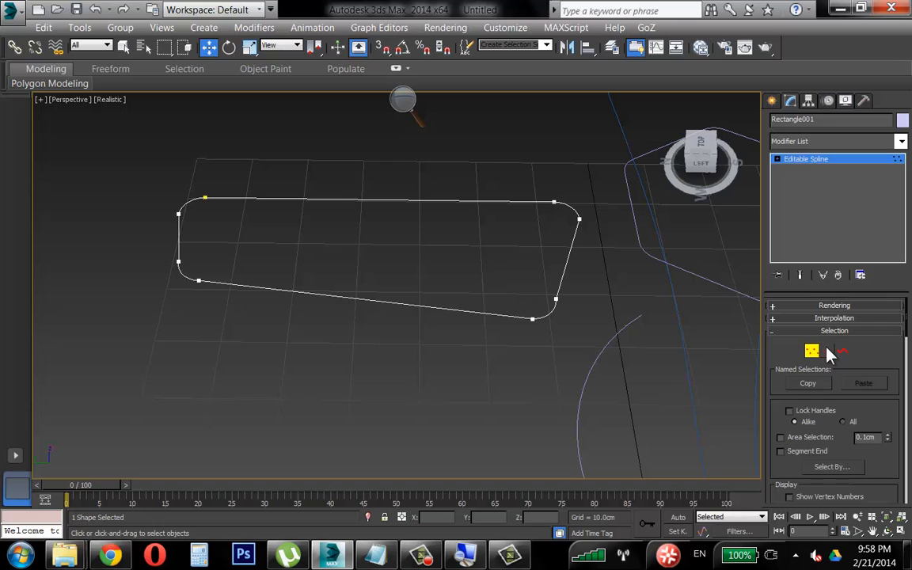
Select the rectangle spline's shorter slanted end segment, clear the selection and leave segment editing
click(827, 350)
click(566, 258)
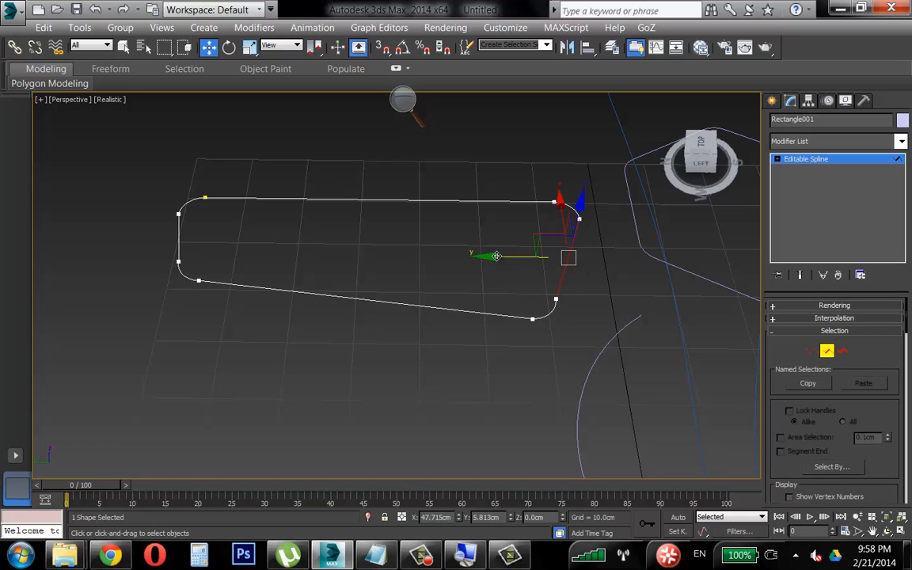
click(603, 299)
alt+middle_drag(602, 299, 579, 358)
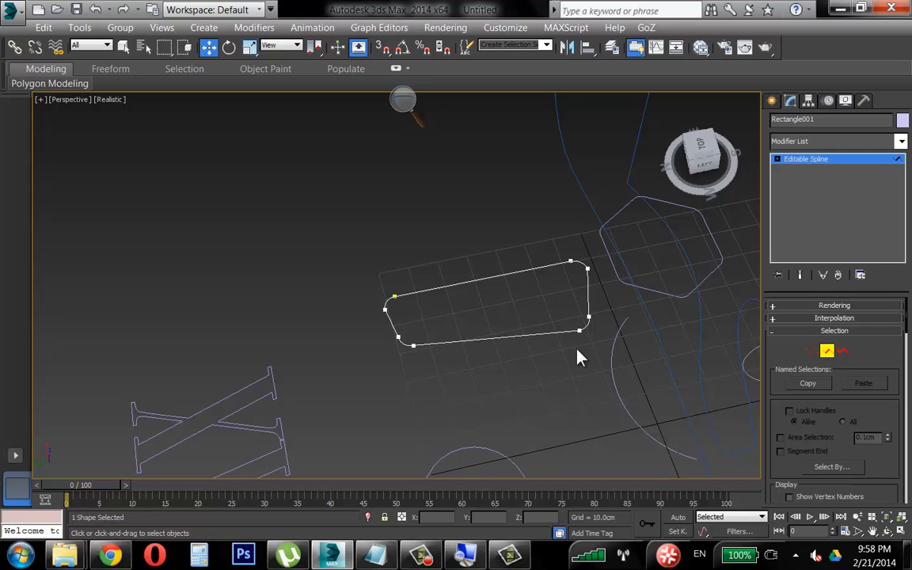
click(826, 351)
Convert the rounded hexagon into an editable spline
middle_drag(671, 285, 464, 310)
click(481, 350)
alt+middle_drag(480, 350, 486, 315)
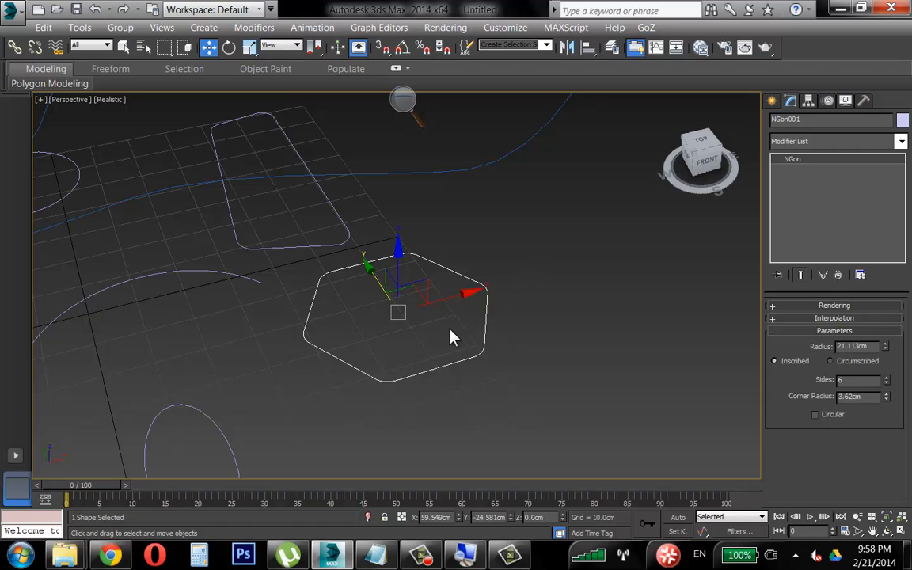
right_click(487, 308)
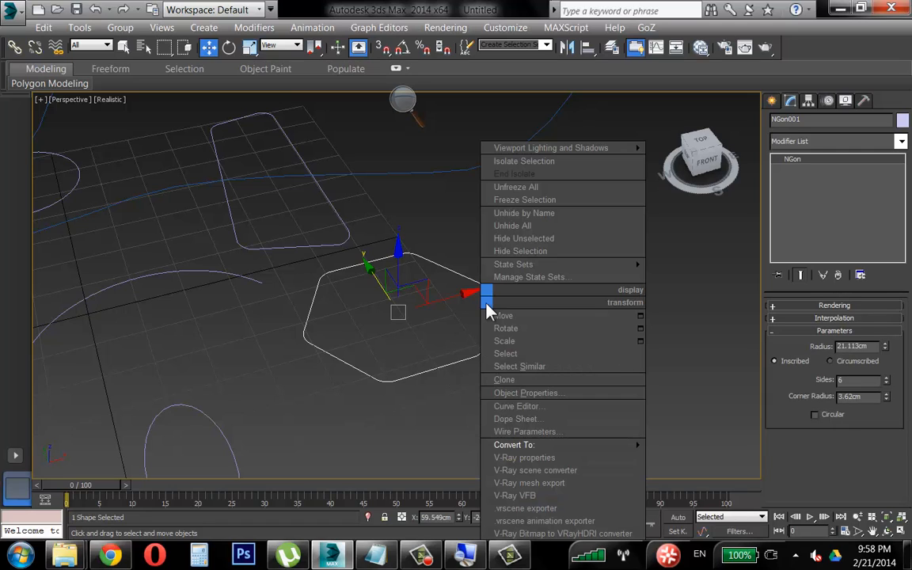
mouse_move(581, 449)
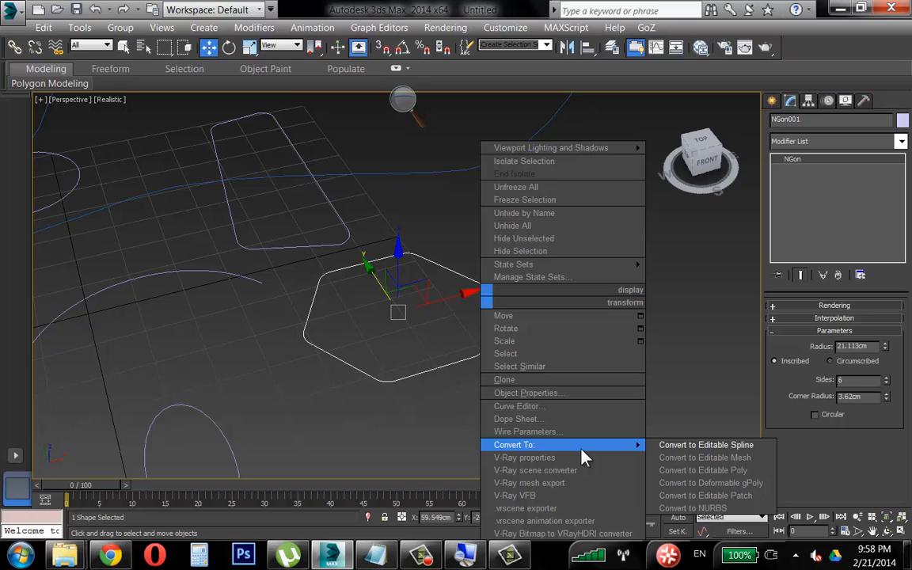
click(685, 452)
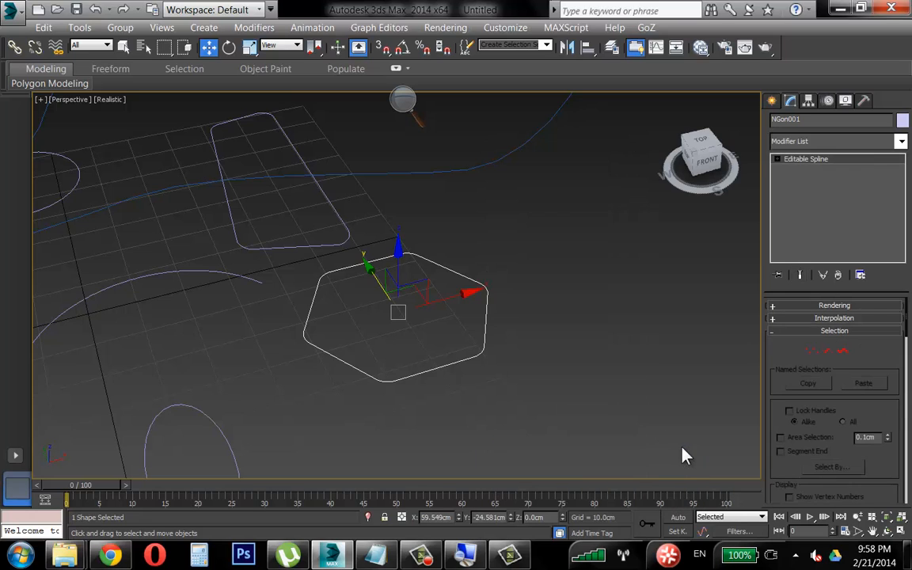
Move both front corner vertex groups of the hexagon inward along the Y axis at vertex level
click(812, 350)
alt+middle_drag(486, 319, 462, 345)
drag(321, 360, 463, 416)
alt+middle_drag(463, 416, 464, 421)
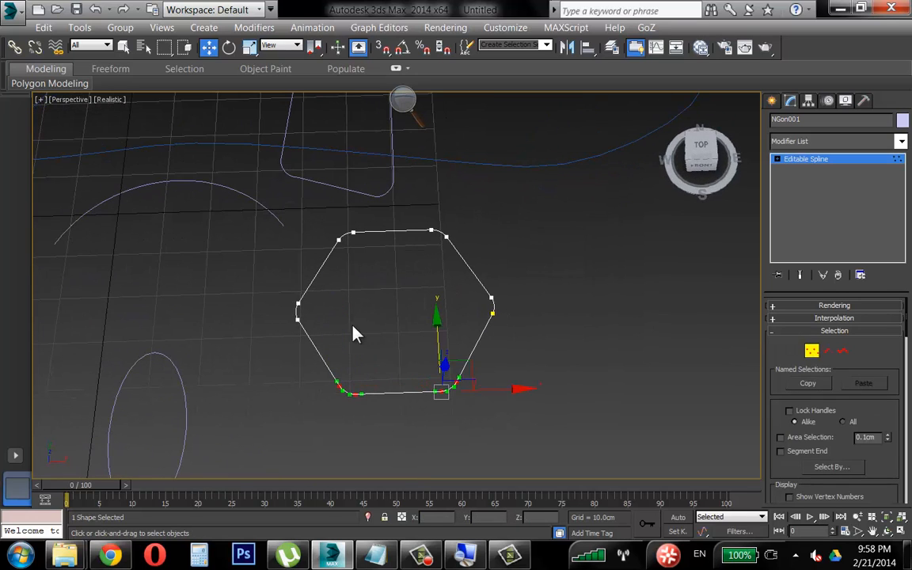
drag(435, 317, 435, 286)
click(592, 278)
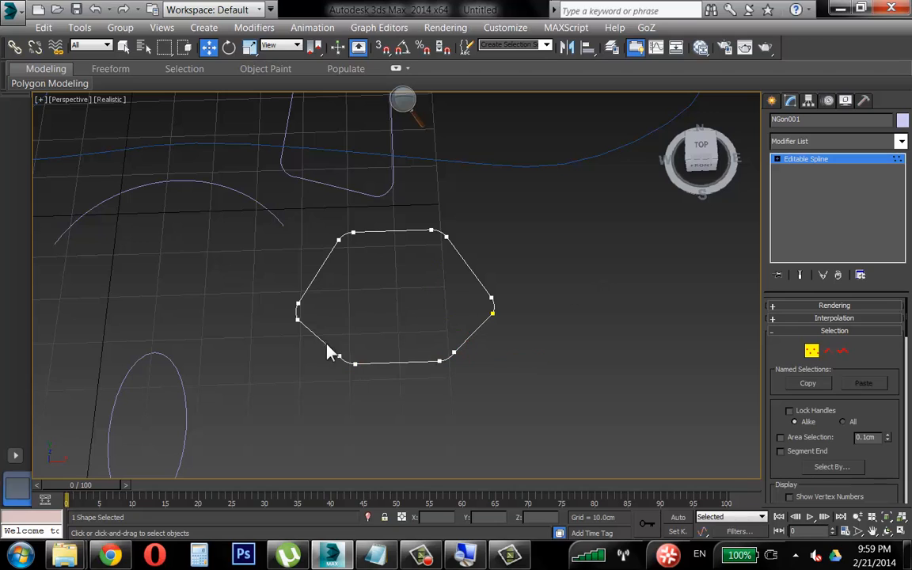
Shift the hexagon's front-left corner vertices outward along X, reposition its back-left corner vertices, and leave vertex editing with nothing selected
drag(325, 344, 369, 387)
drag(396, 355, 370, 357)
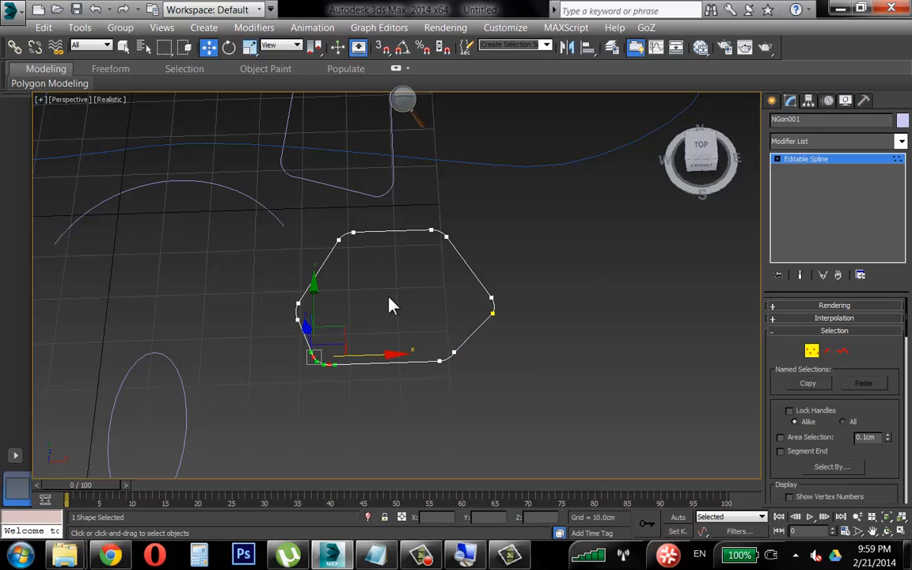
click(389, 304)
drag(328, 224, 382, 264)
drag(381, 203, 367, 224)
click(448, 208)
alt+middle_drag(448, 209, 546, 269)
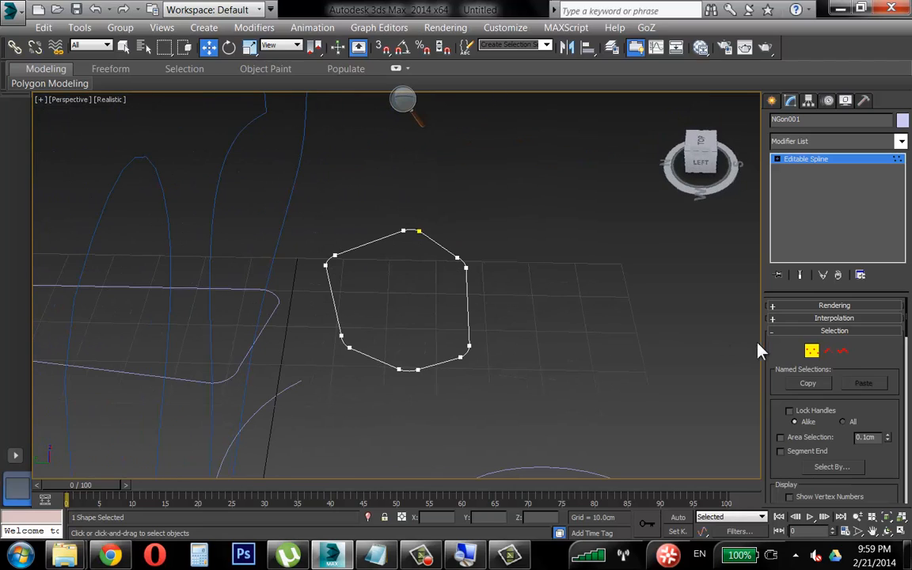
click(811, 351)
click(576, 333)
alt+middle_drag(577, 333, 427, 366)
scroll(424, 321, down, 4)
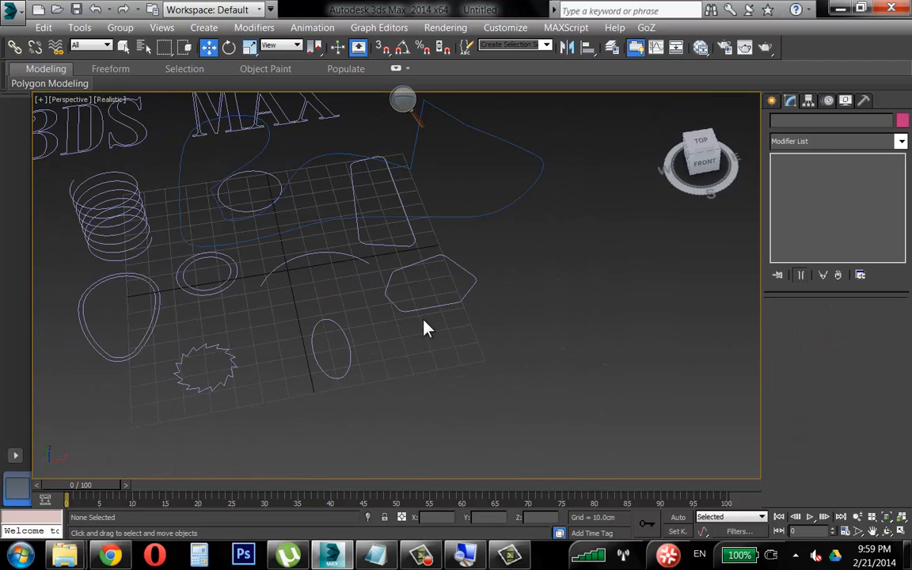
alt+middle_drag(423, 320, 442, 368)
scroll(452, 313, down, 3)
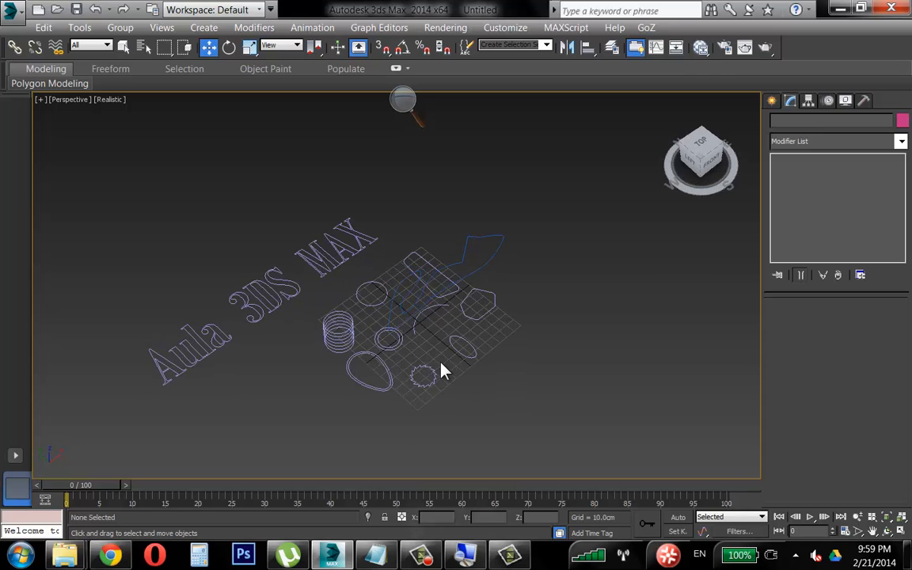
key(F9)
drag(525, 289, 363, 399)
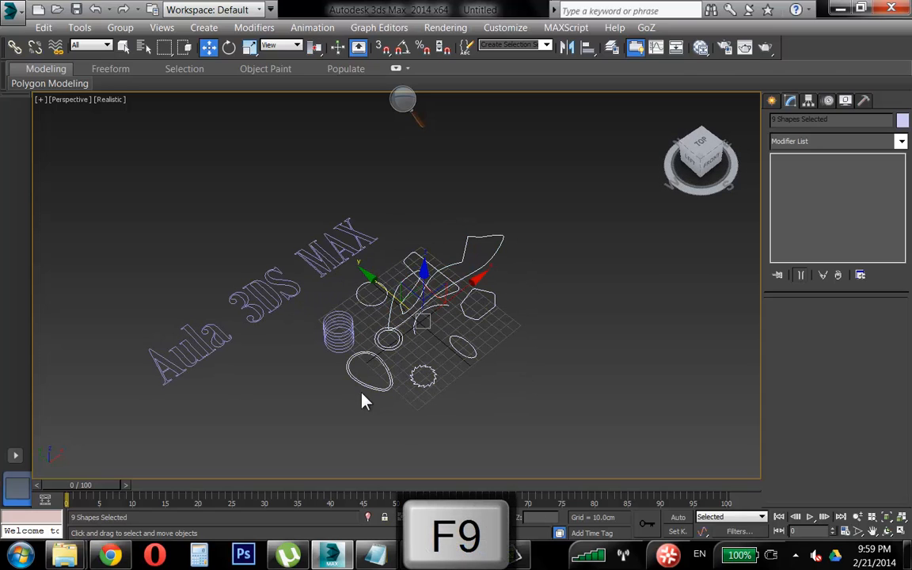
scroll(407, 379, up, 4)
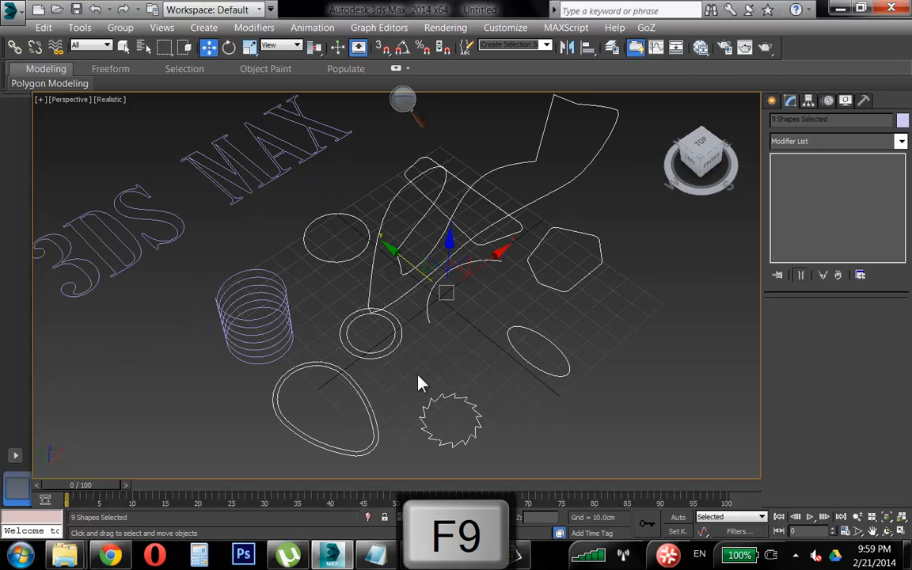
click(469, 372)
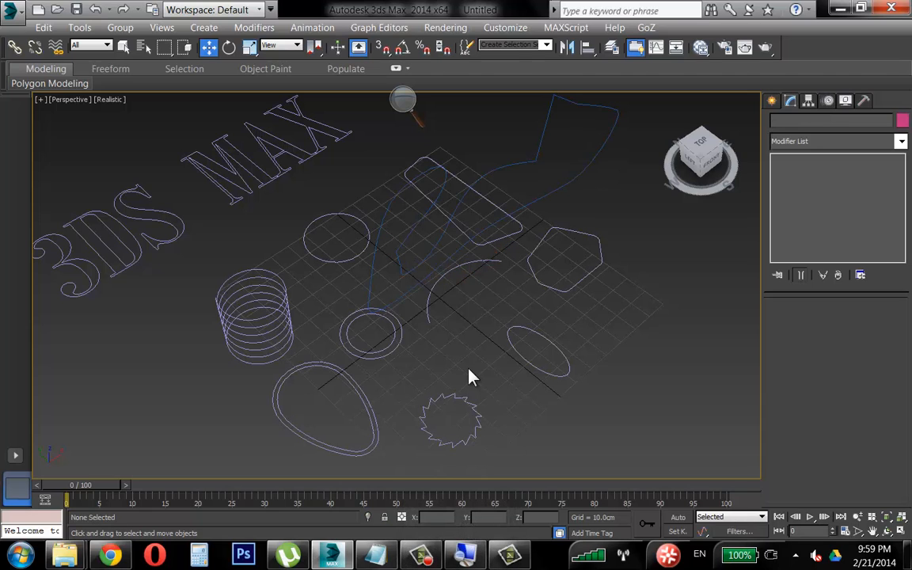
Convert the ellipse into an editable spline
click(506, 333)
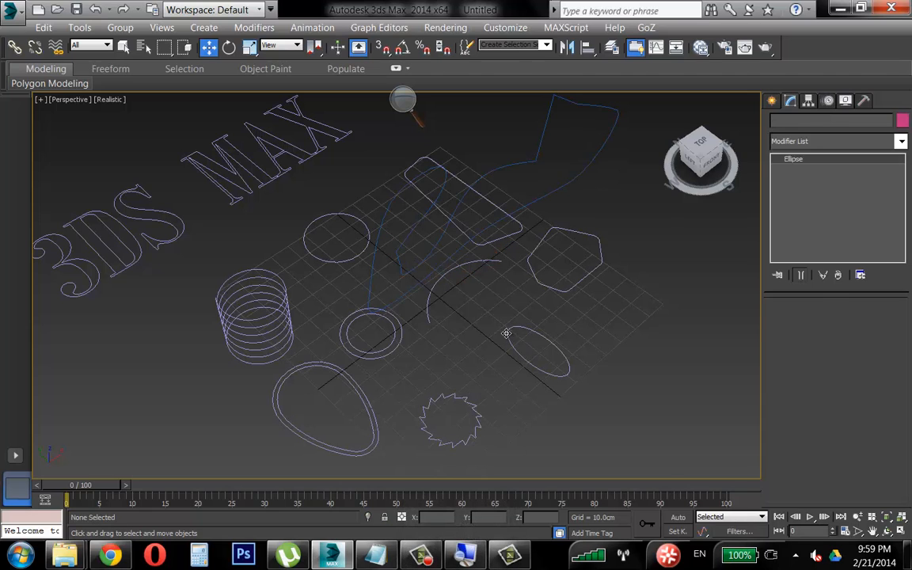
right_click(507, 297)
mouse_move(539, 445)
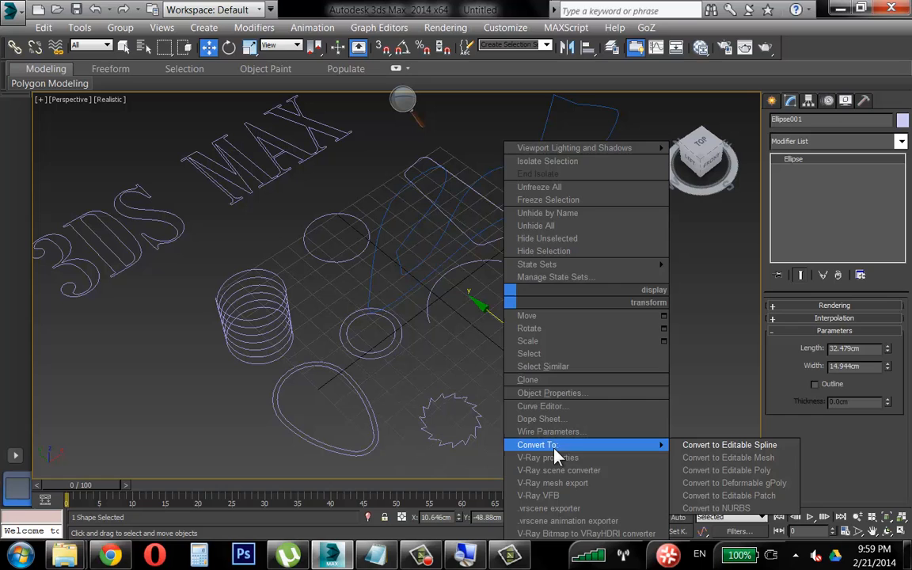
click(728, 445)
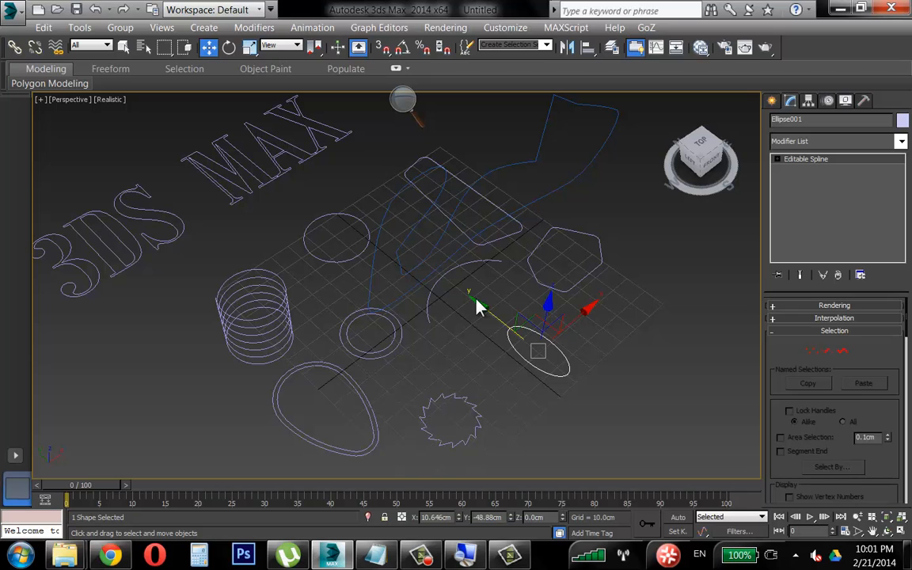
Delete all the spline shapes from the scene, including the reshaped hexagon
alt+middle_drag(403, 232, 383, 216)
drag(203, 146, 537, 381)
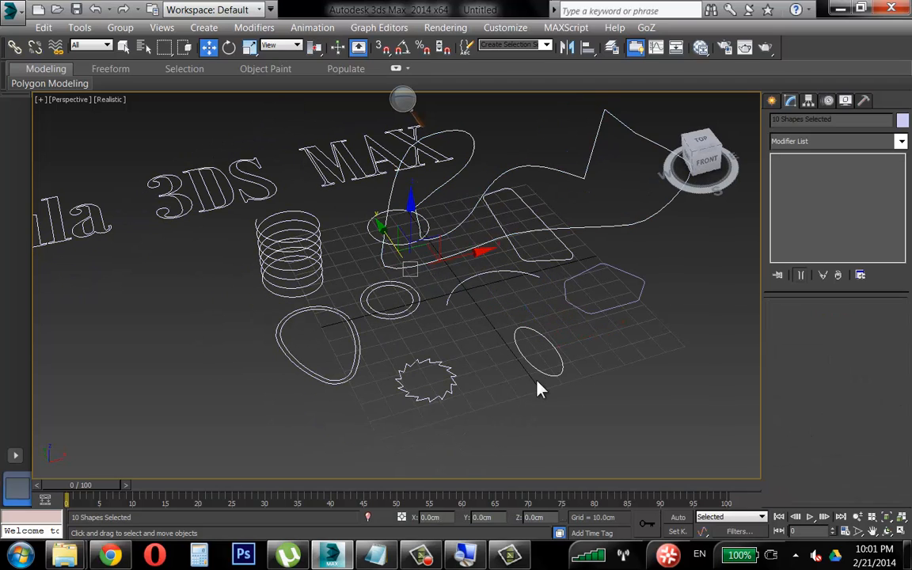
key(Delete)
alt+middle_drag(533, 311, 587, 296)
click(602, 325)
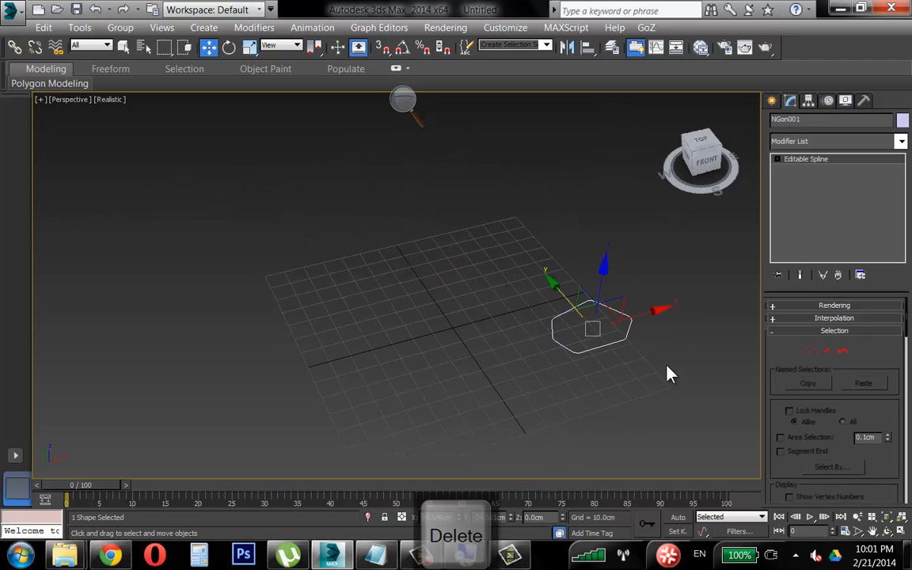
key(Delete)
alt+middle_drag(667, 372, 526, 316)
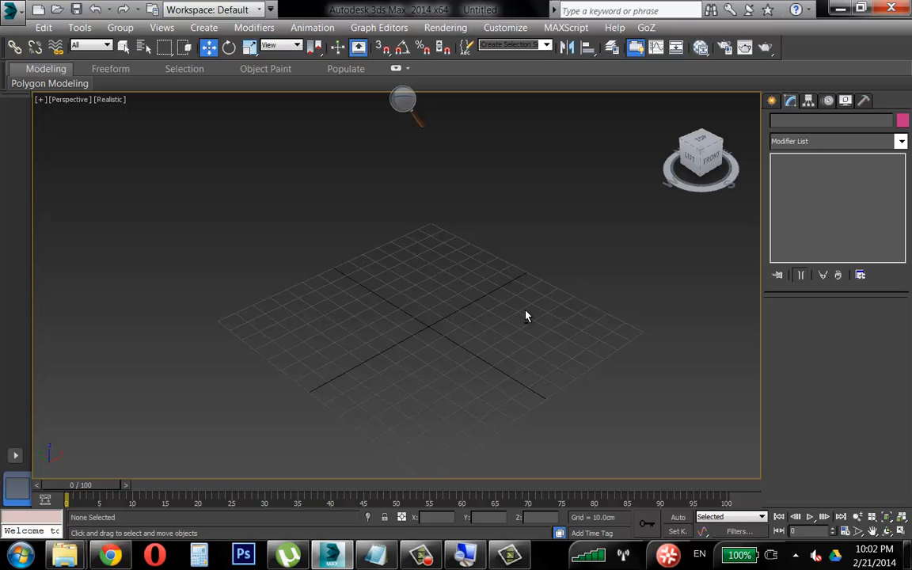
Create an "Aula 3DS MAX" text spline on the vertical axis in the maximized Front view
click(903, 532)
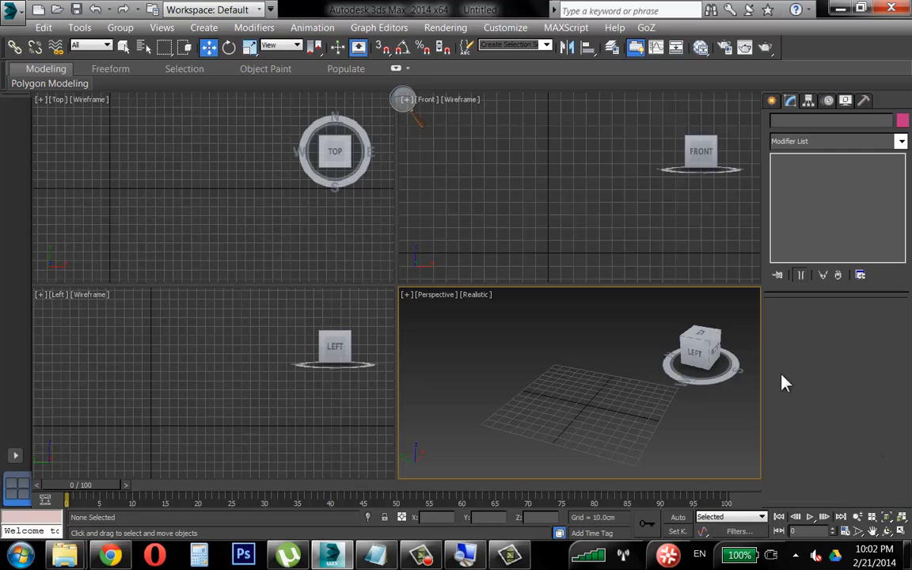
middle_drag(537, 204, 519, 219)
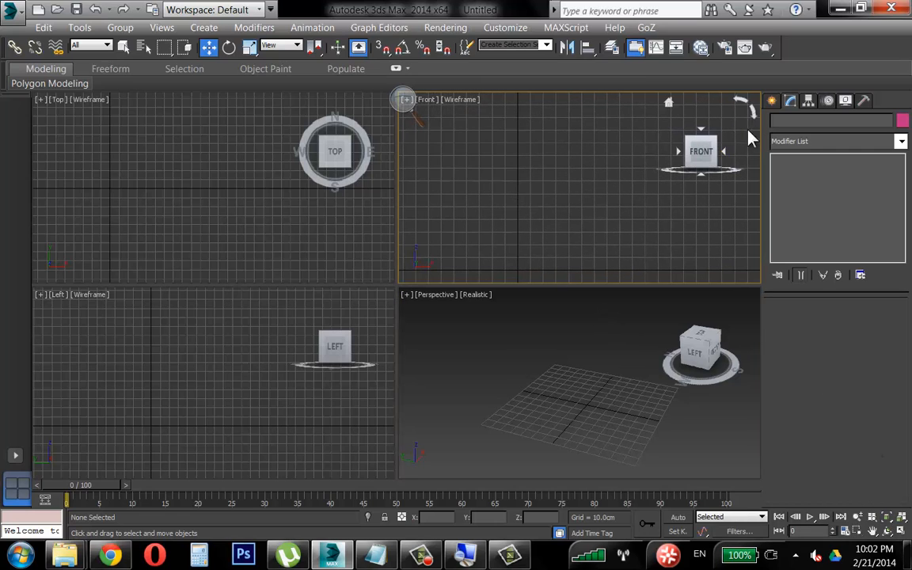
click(772, 101)
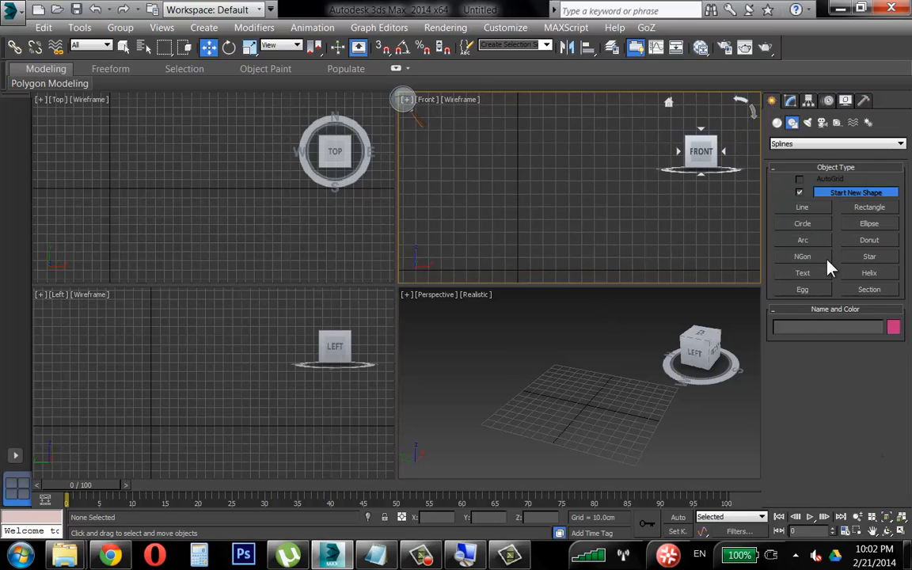
click(801, 273)
middle_drag(588, 234, 550, 224)
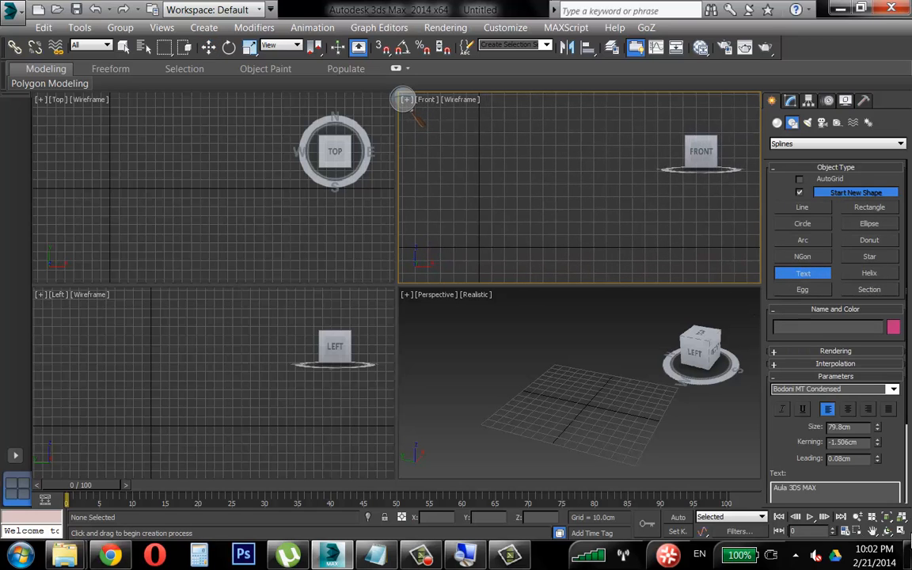
click(901, 531)
click(244, 332)
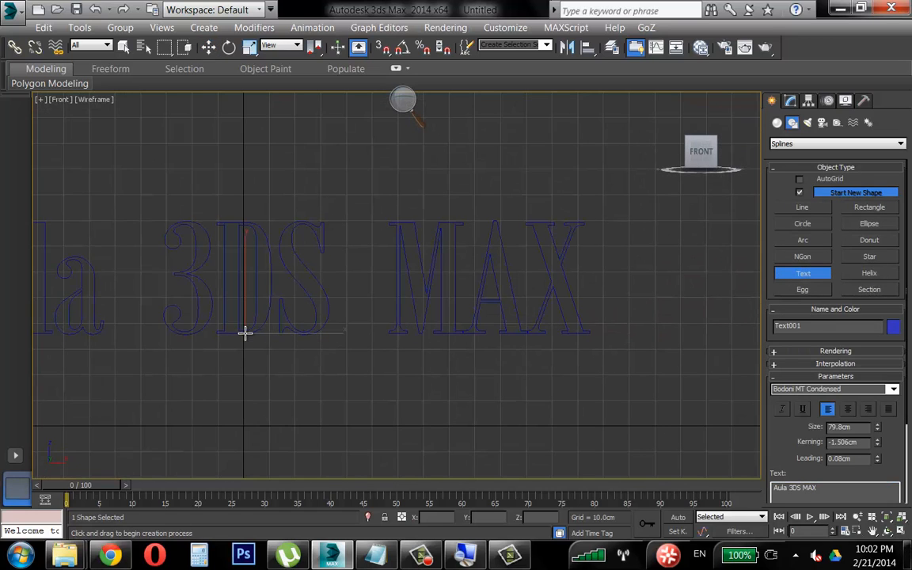
Move the text spline down to just above the origin, at about X 2.43 cm and Z 3.337 cm
key(w)
middle_drag(336, 306, 460, 315)
drag(423, 336, 430, 420)
Replace the text spline's wording with "Aula Desing 3D"
click(790, 101)
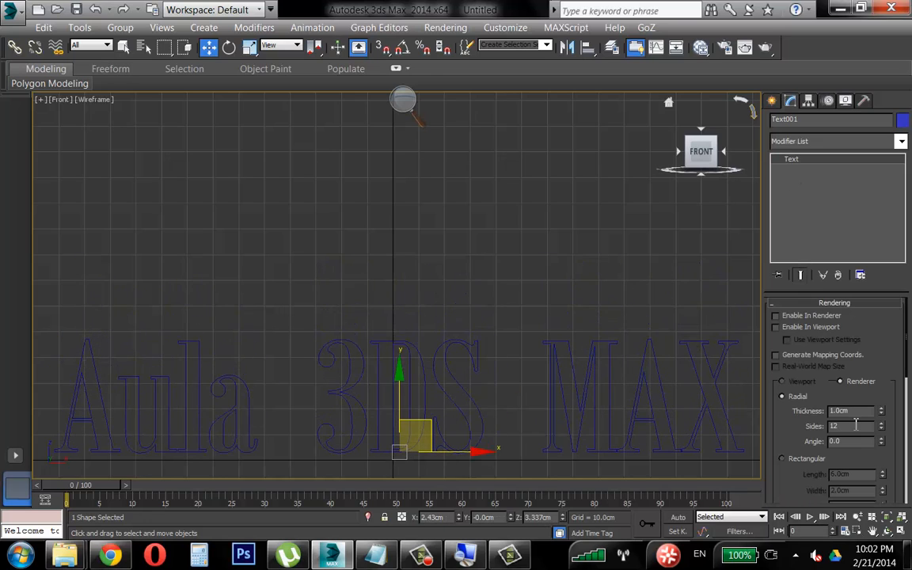
click(827, 304)
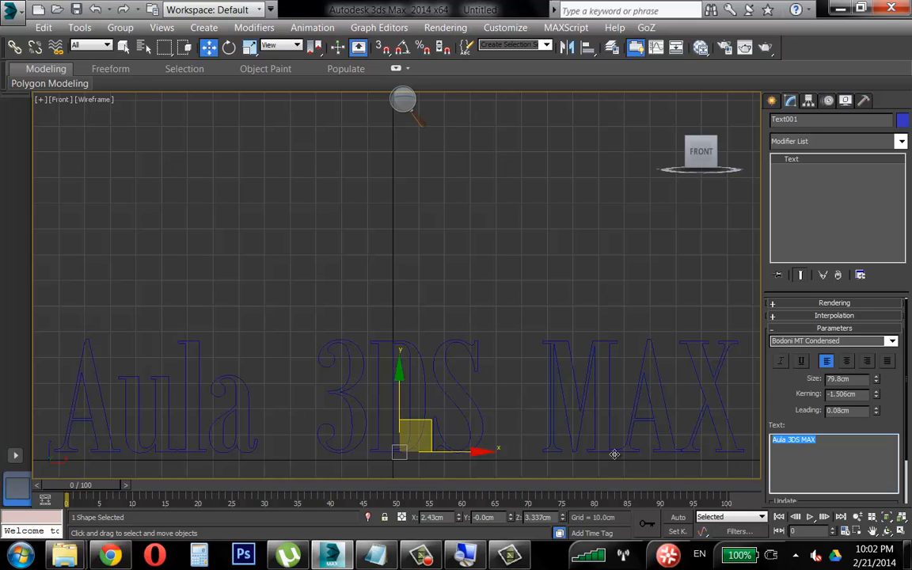
key(BackSpace)
text(A)
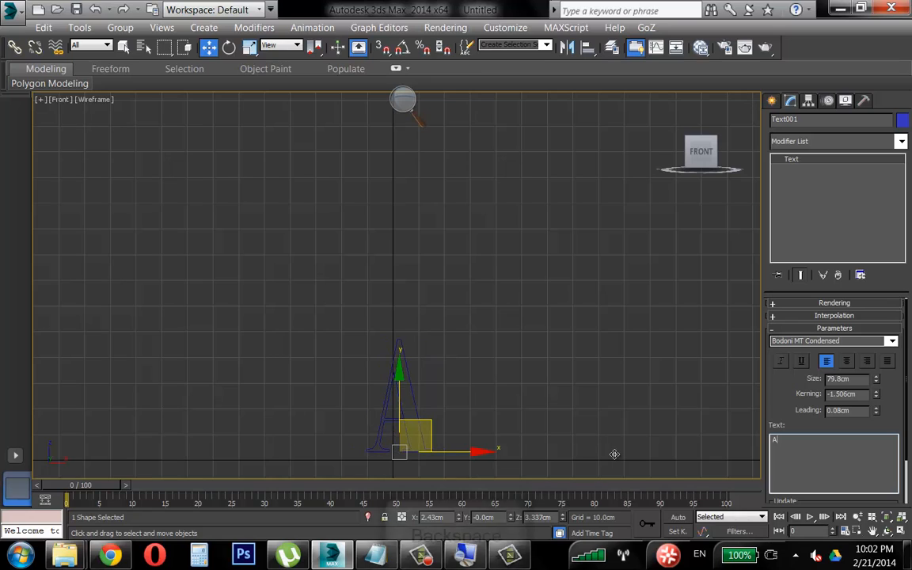
text(ula)
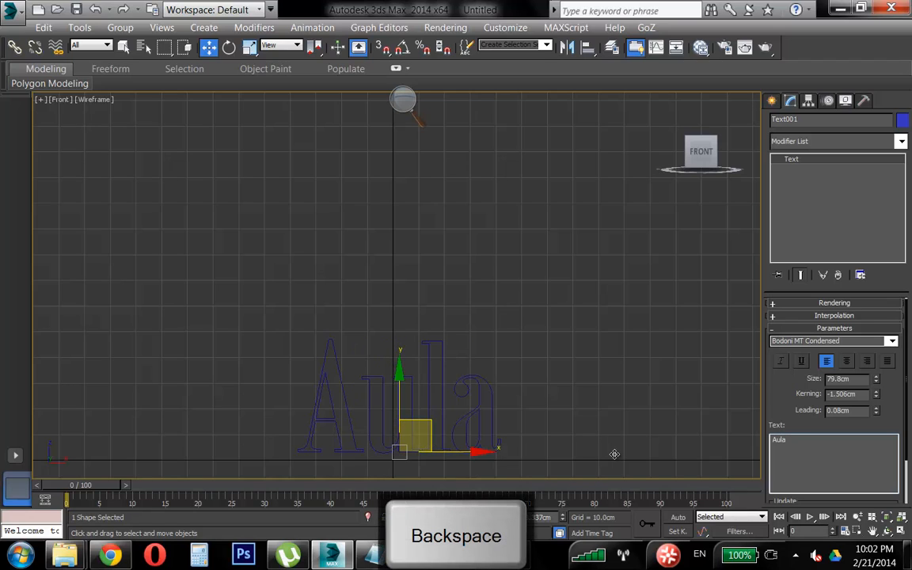
text( desing)
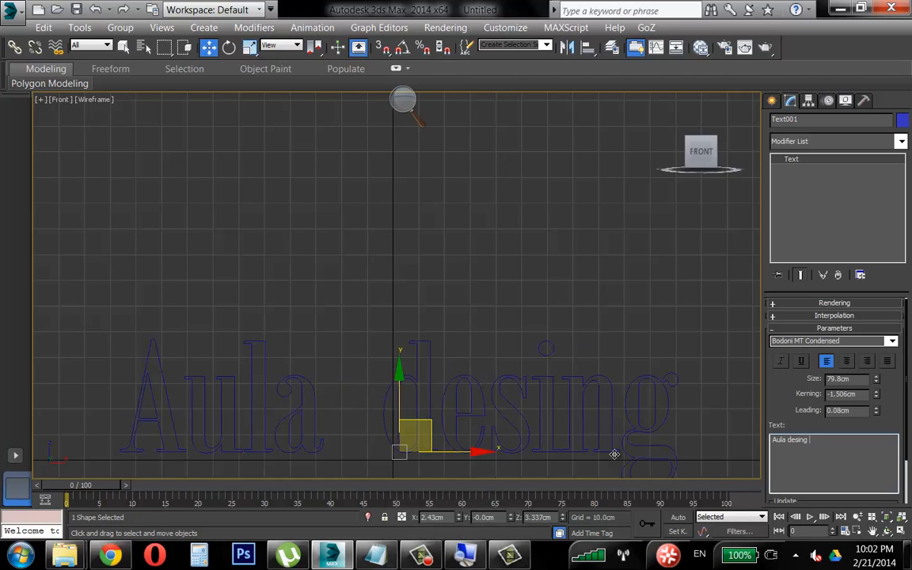
text( 3D)
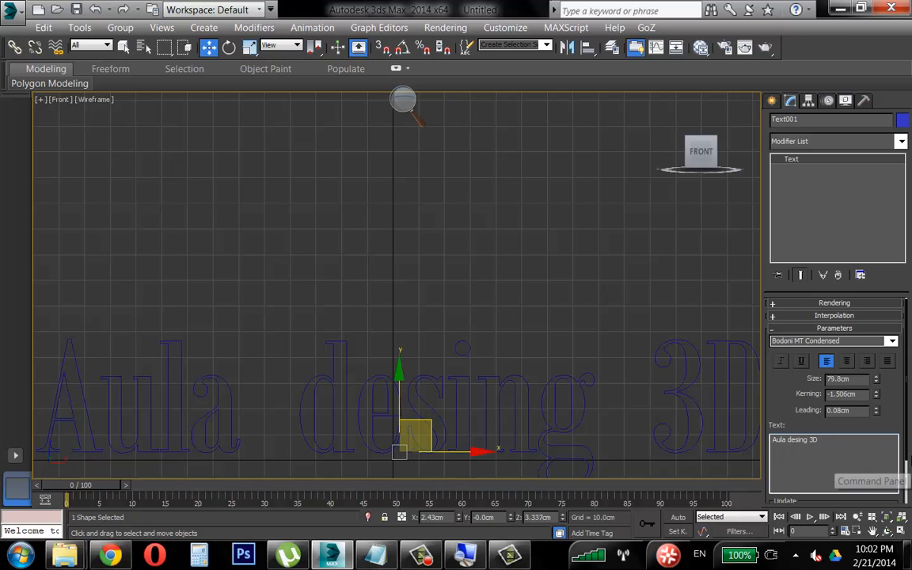
text(D)
key(Delete)
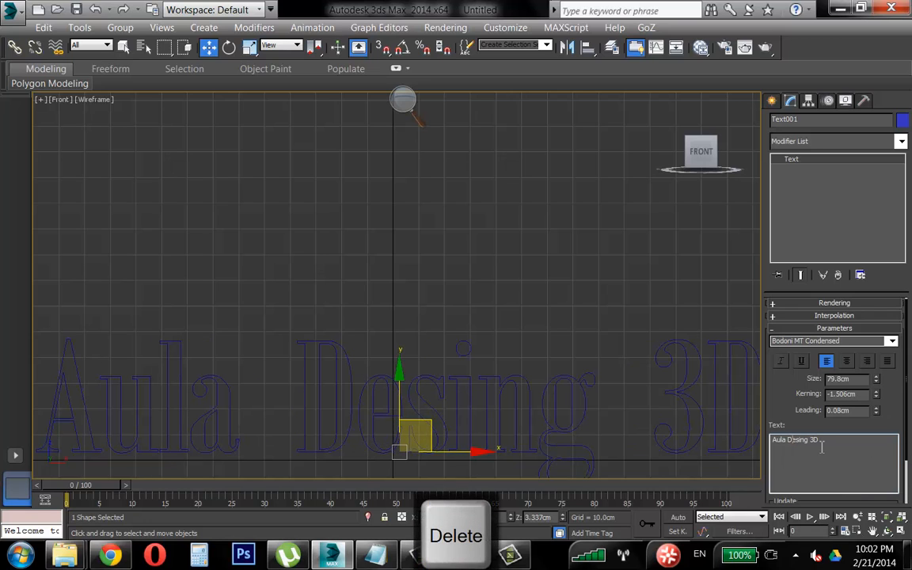
Change the text spline's font to Bookman Old Style Bold
middle_drag(463, 375, 439, 295)
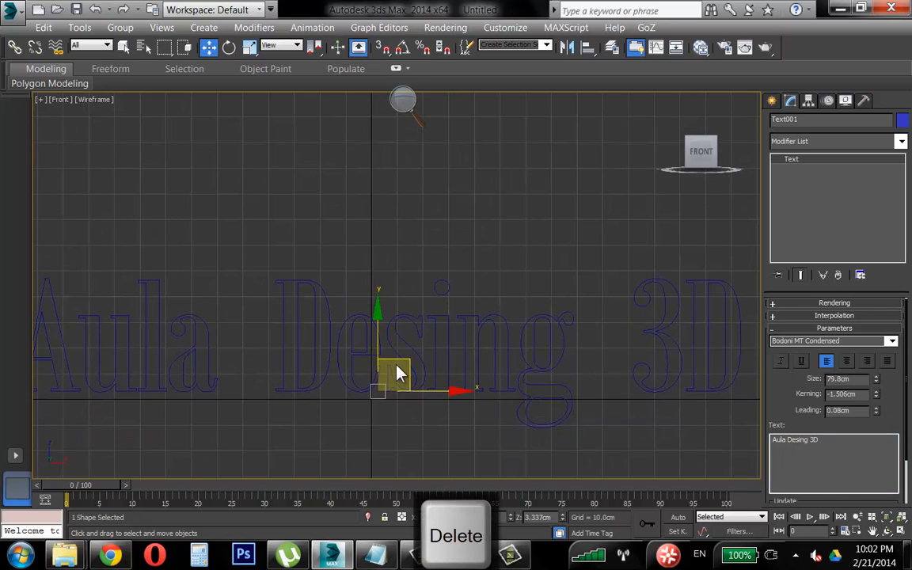
click(891, 341)
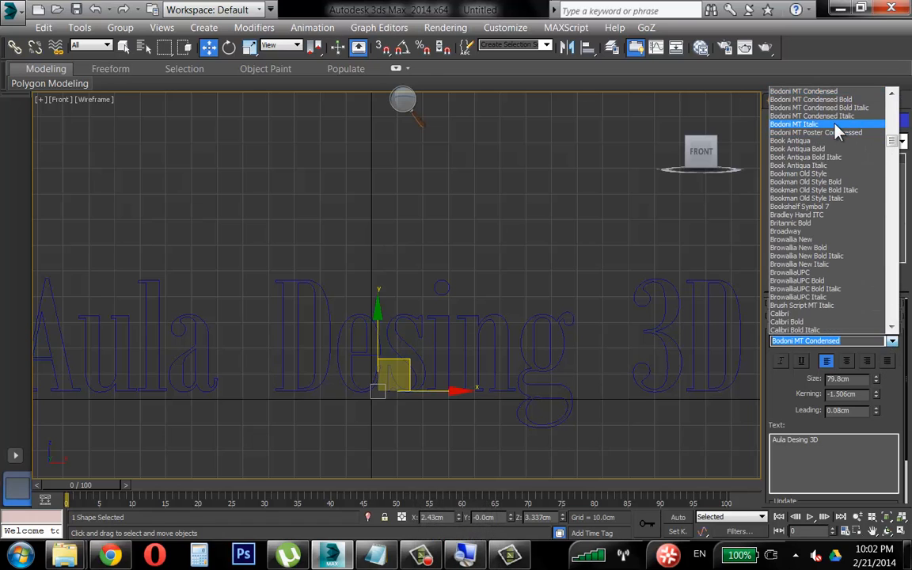
click(808, 124)
key(Down)
key(Down)
key(Down)
key(Down)
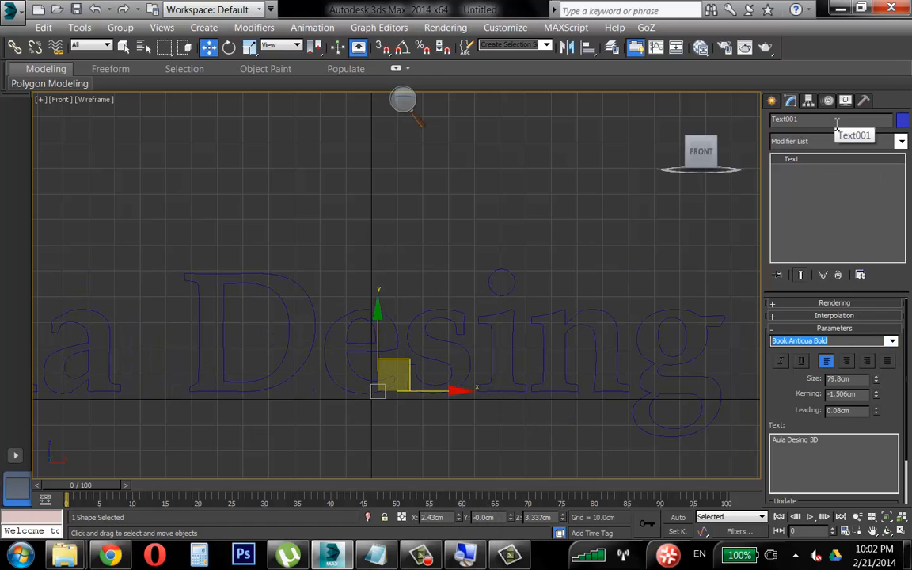
key(Down)
key(Down)
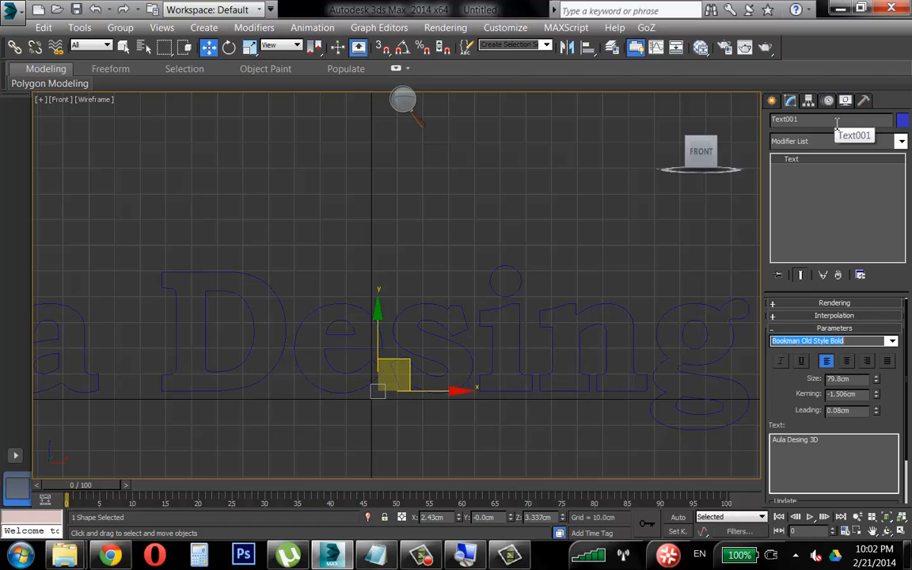
click(633, 192)
click(519, 315)
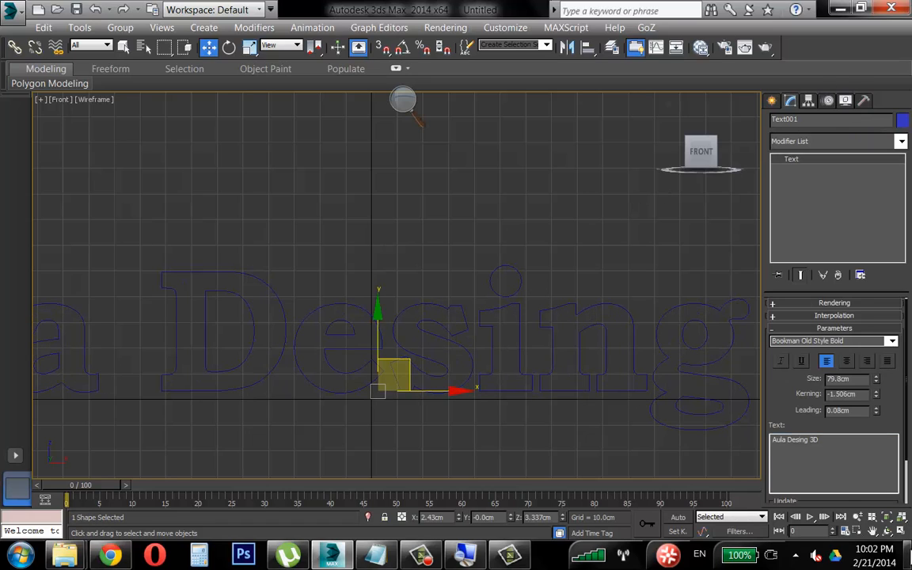
Reduce the text size to about 37.5 cm and maximize the Perspective view
key(alt+w)
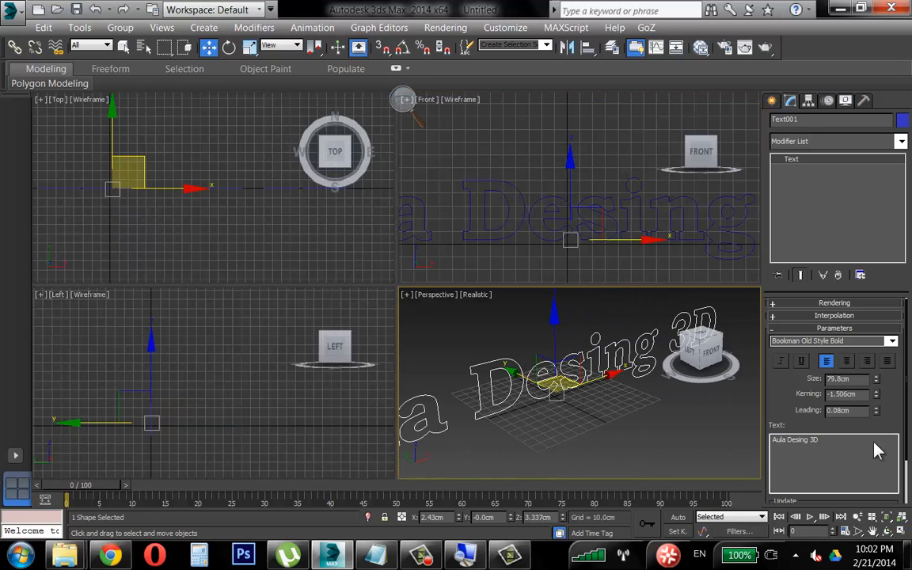
drag(875, 380, 883, 424)
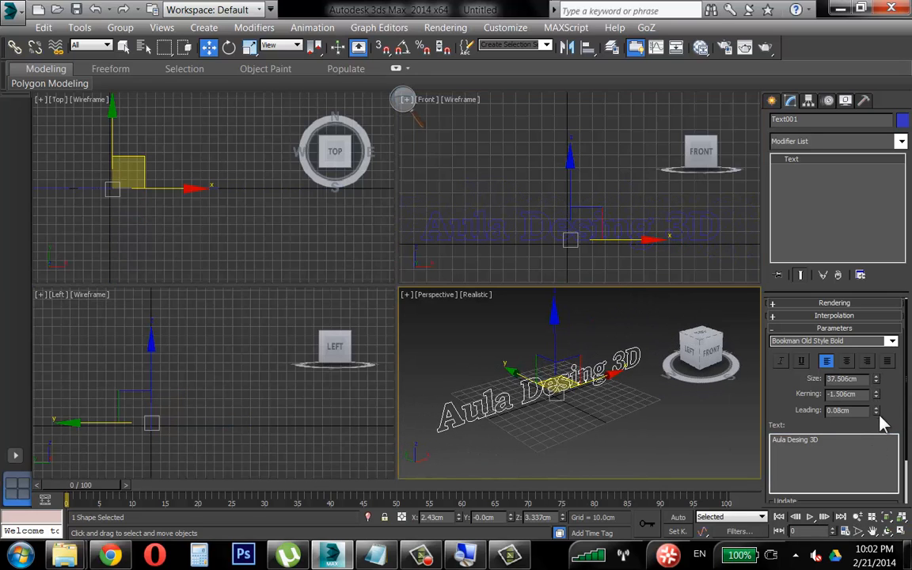
click(902, 531)
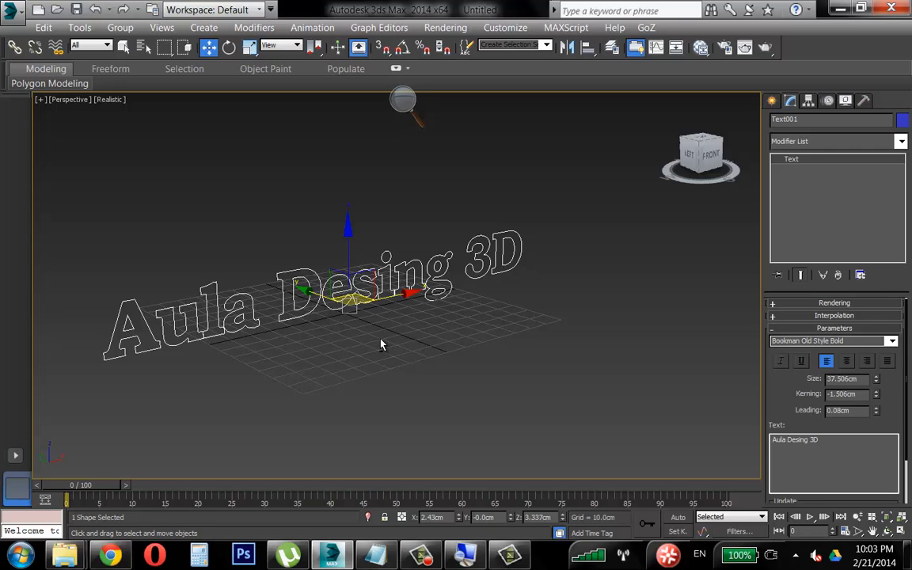
click(853, 329)
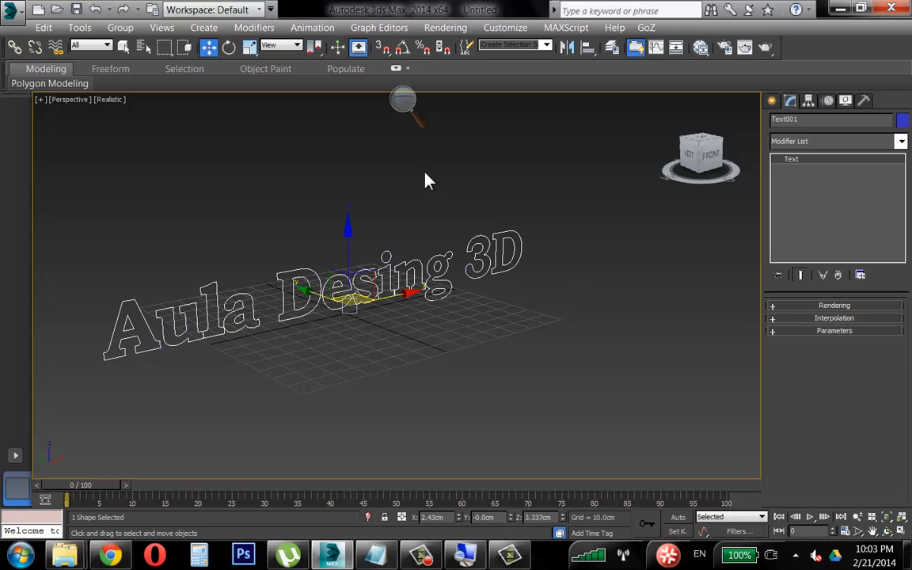
Apply an Extrude modifier to the text spline with an amount of 37 cm
mouse_move(402, 331)
alt+middle_down()
mouse_move(366, 325)
mouse_move(395, 336)
alt+middle_up()
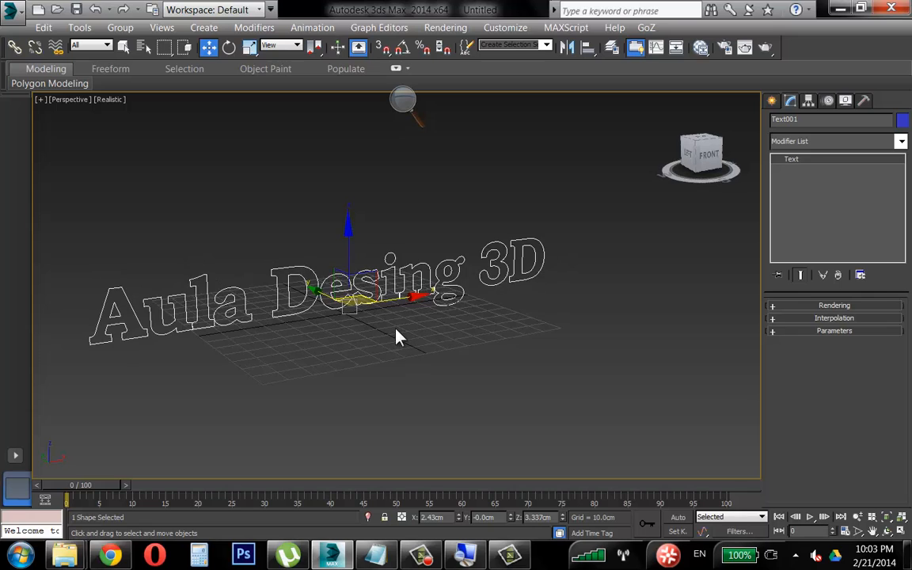
click(398, 335)
click(456, 316)
click(901, 142)
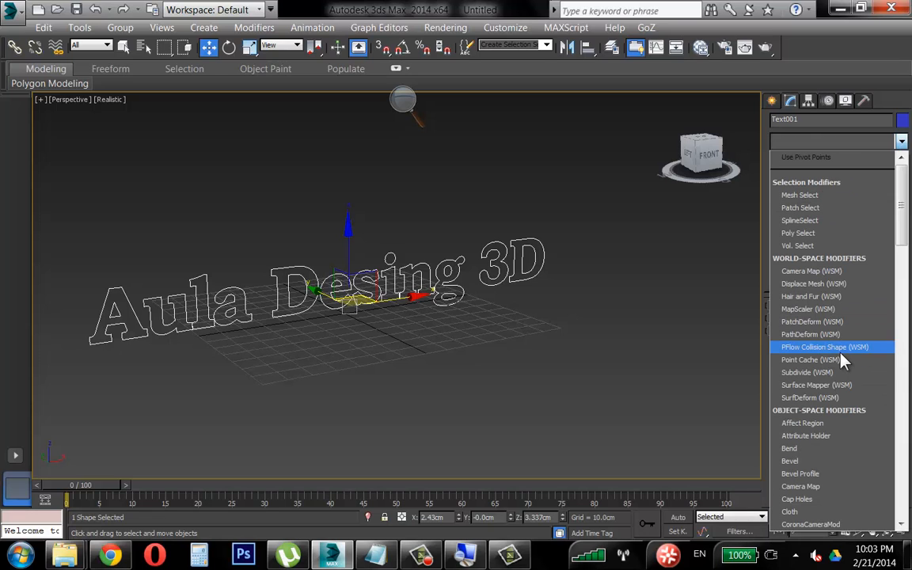
scroll(843, 360, down, 3)
key(e)
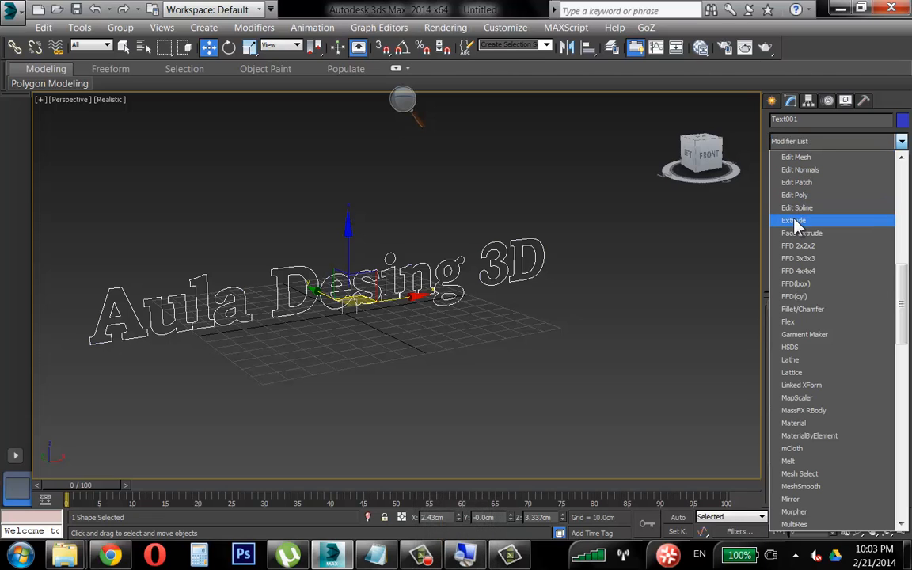
click(794, 220)
alt+middle_drag(570, 289, 468, 273)
scroll(510, 308, up, 2)
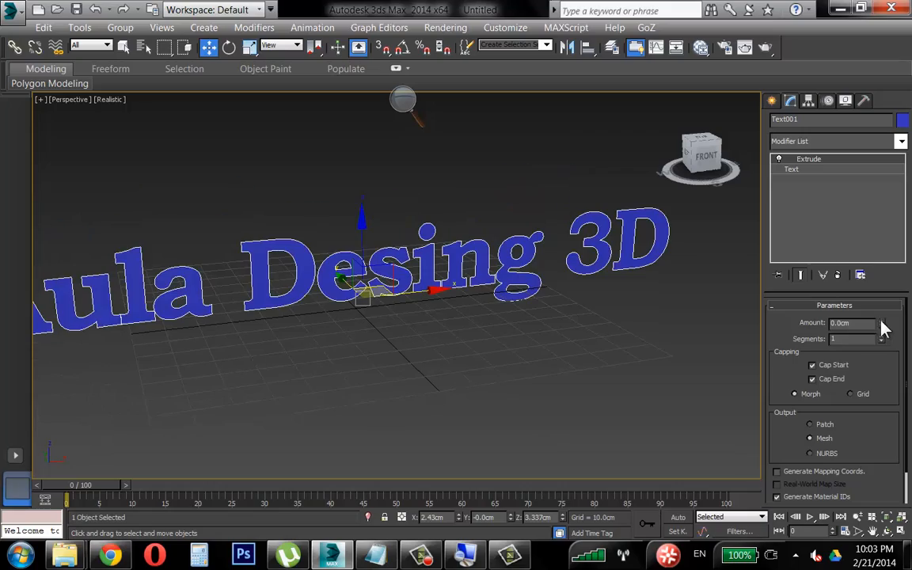
drag(880, 323, 879, 282)
Examine the extruded text from the front, the side and slightly above
alt+middle_drag(554, 305, 444, 285)
scroll(519, 289, down, 3)
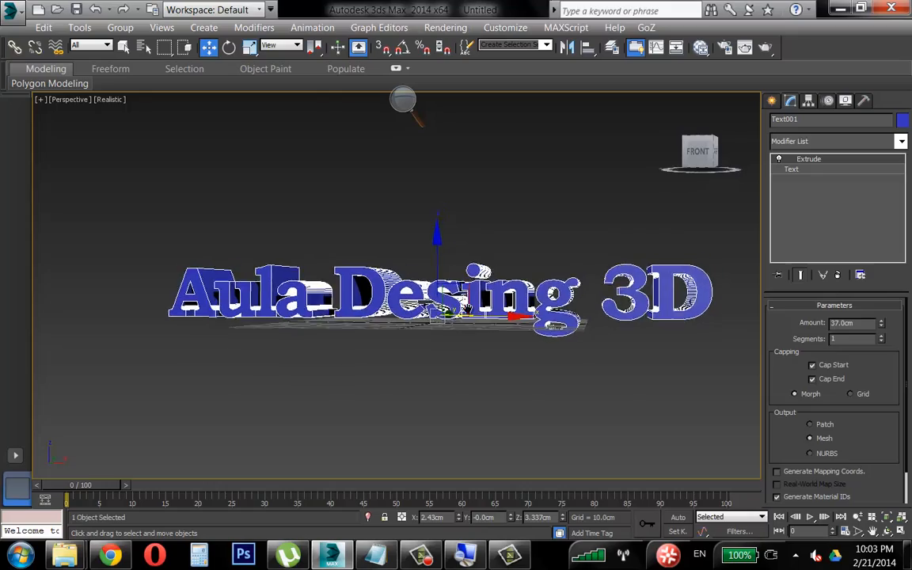
scroll(496, 303, up, 3)
alt+middle_drag(497, 303, 538, 310)
scroll(677, 297, down, 3)
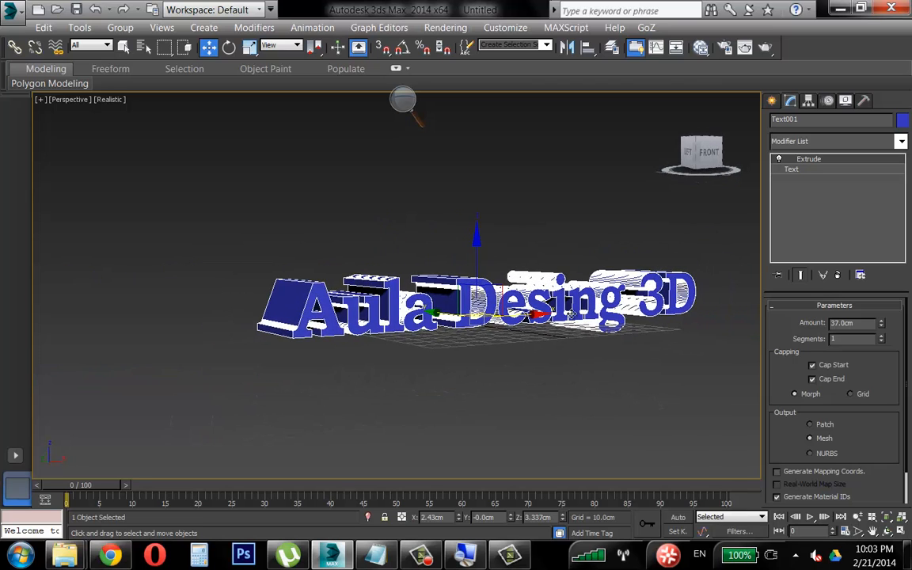
alt+middle_drag(677, 297, 565, 299)
scroll(565, 299, up, 2)
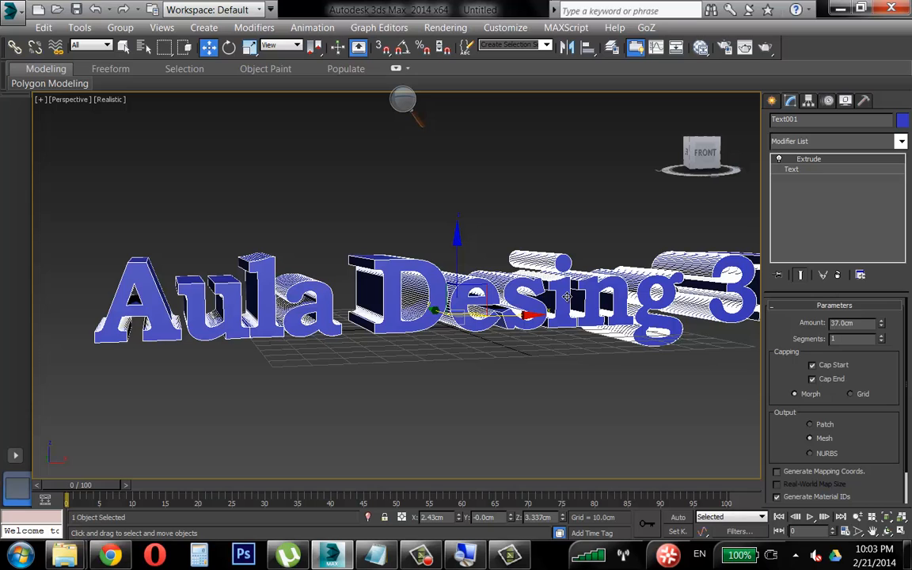
alt+middle_drag(621, 304, 546, 356)
scroll(554, 307, down, 2)
Add a Taper modifier on top of the text's extrusion with an amount of 0.14
click(901, 142)
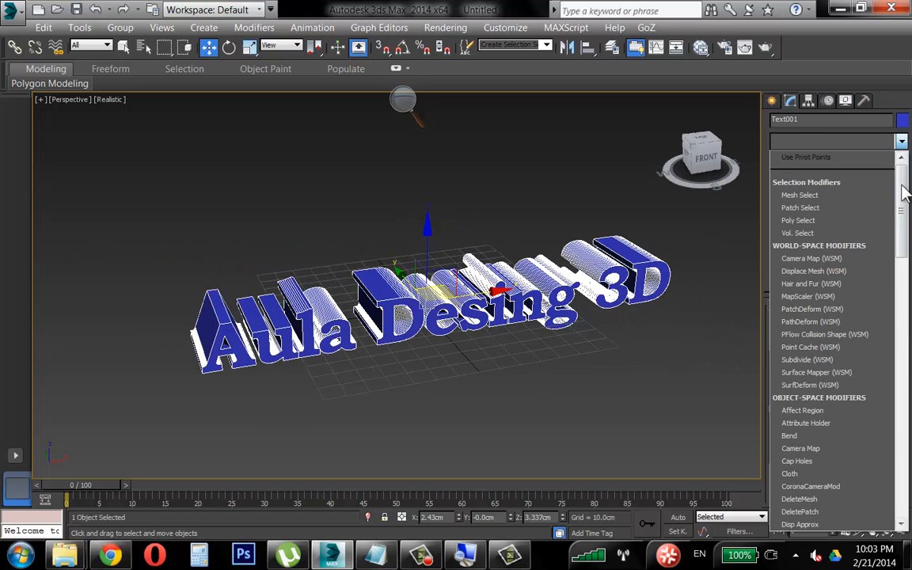
scroll(844, 372, down, 20)
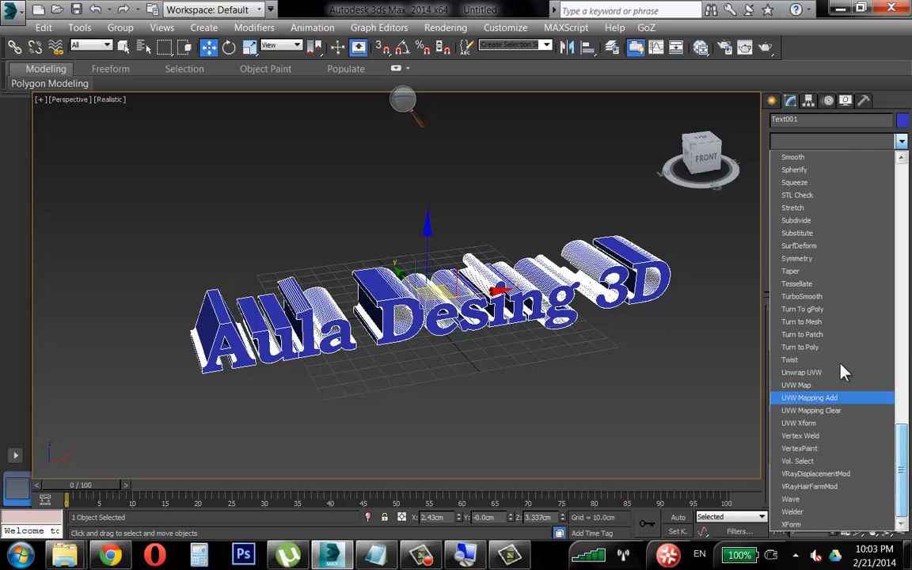
click(830, 271)
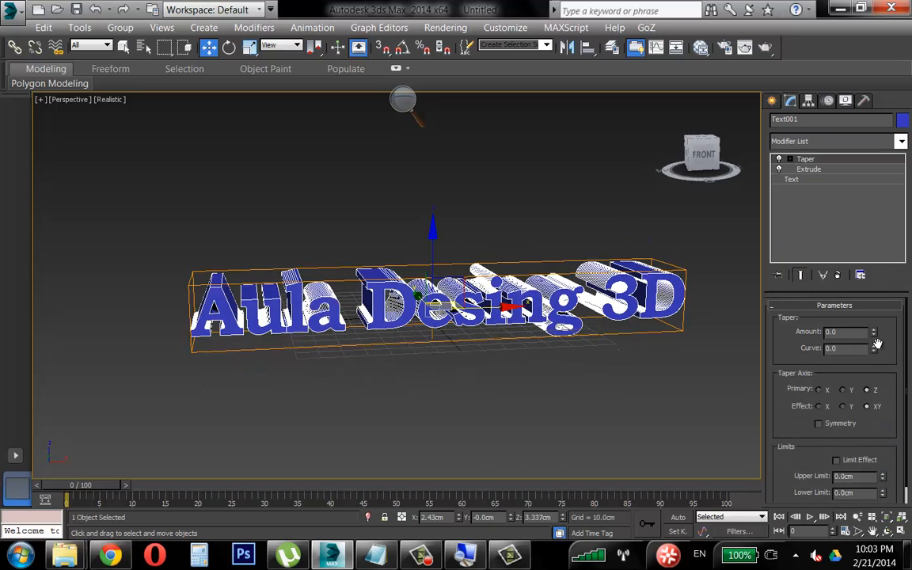
mouse_move(873, 335)
mouse_down()
mouse_move(873, 297)
mouse_move(875, 326)
mouse_up()
alt+middle_drag(443, 266, 602, 301)
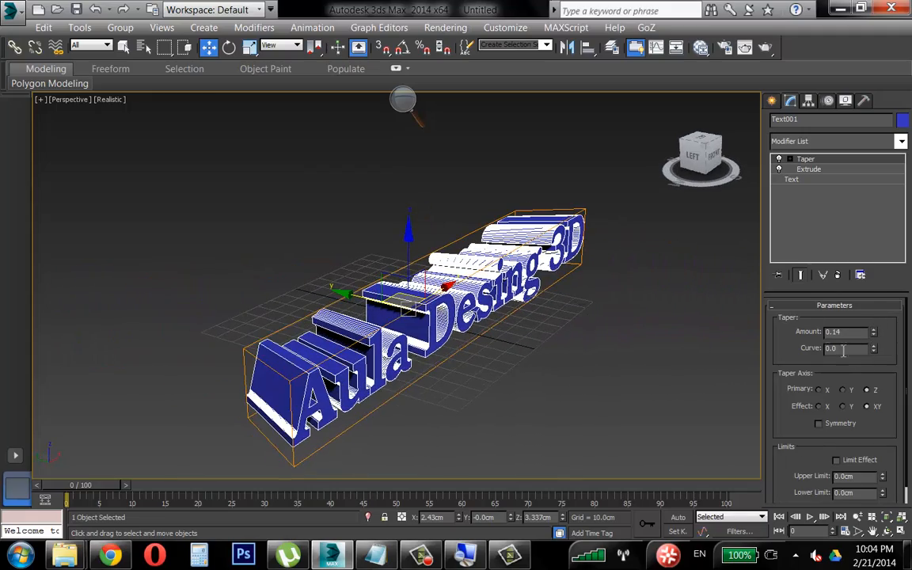
Set the taper amount to 0.15 and try several curve values, settling on -0.18
drag(872, 306, 872, 320)
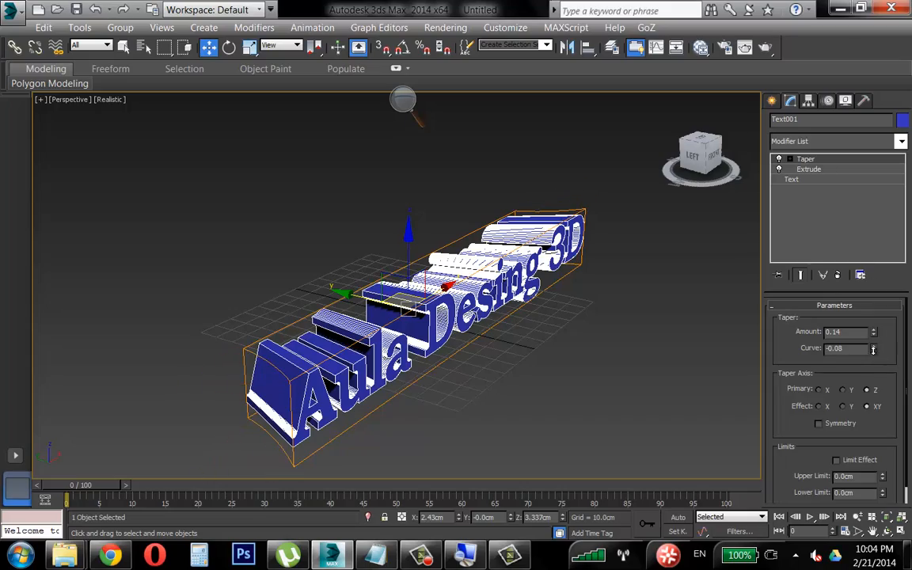
alt+middle_drag(492, 344, 449, 326)
alt+middle_drag(324, 297, 427, 371)
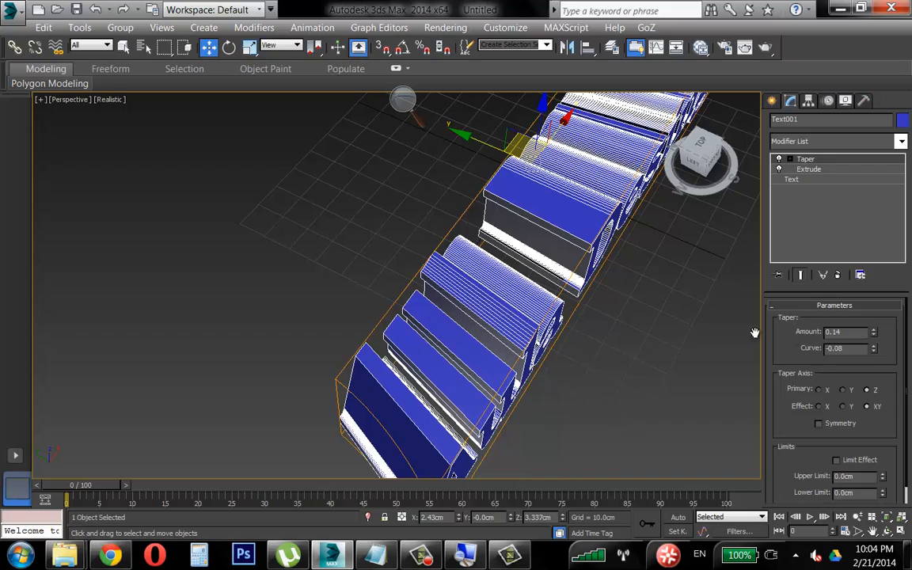
middle_drag(497, 370, 481, 322)
mouse_move(874, 331)
mouse_down()
mouse_move(874, 316)
mouse_move(874, 346)
mouse_up()
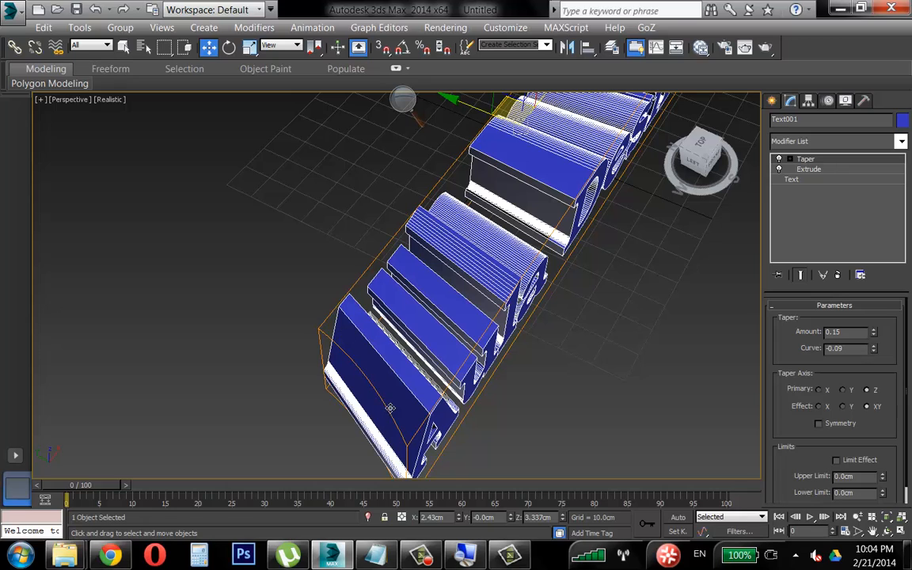
drag(874, 349, 877, 308)
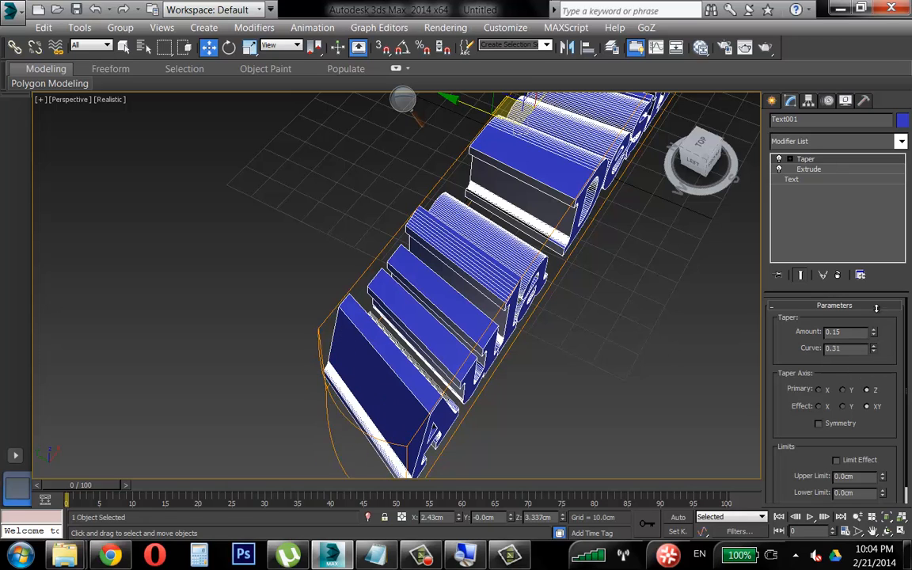
Raise the Extrude segments to 30 and set the taper curve to -0.14
click(833, 168)
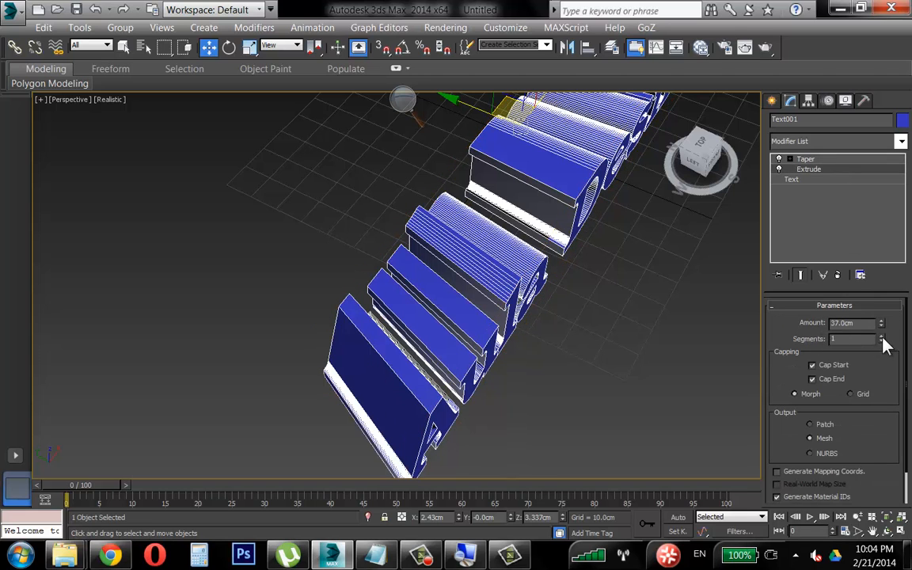
drag(881, 339, 878, 298)
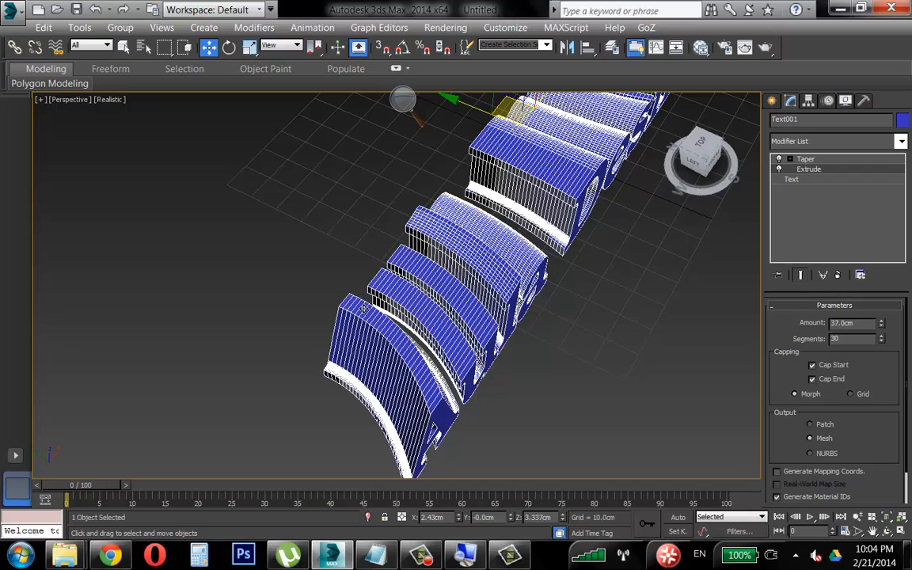
click(827, 159)
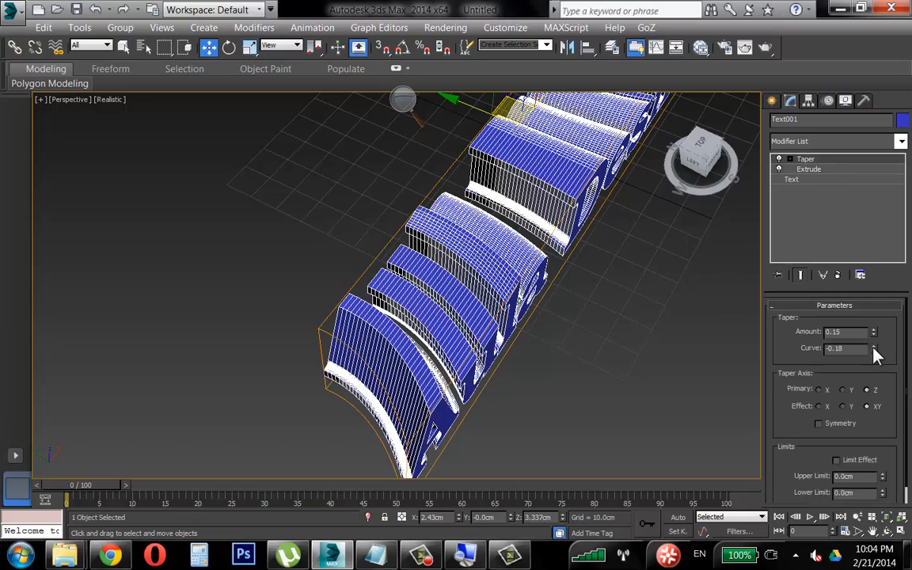
mouse_move(873, 349)
mouse_down()
mouse_move(874, 330)
mouse_move(874, 341)
mouse_up()
alt+middle_drag(753, 386, 523, 219)
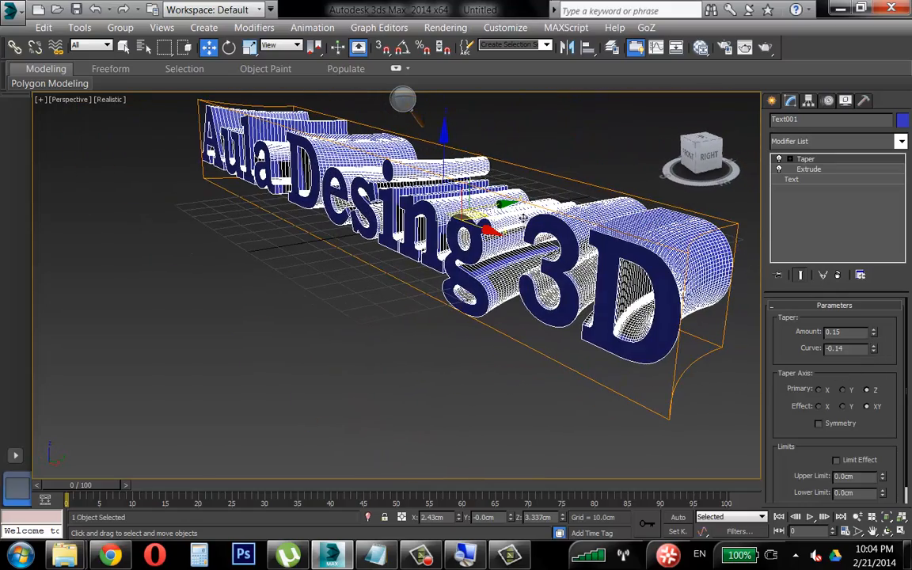
Set the taper's primary axis to Y and its effect axis to Z
click(844, 390)
click(844, 406)
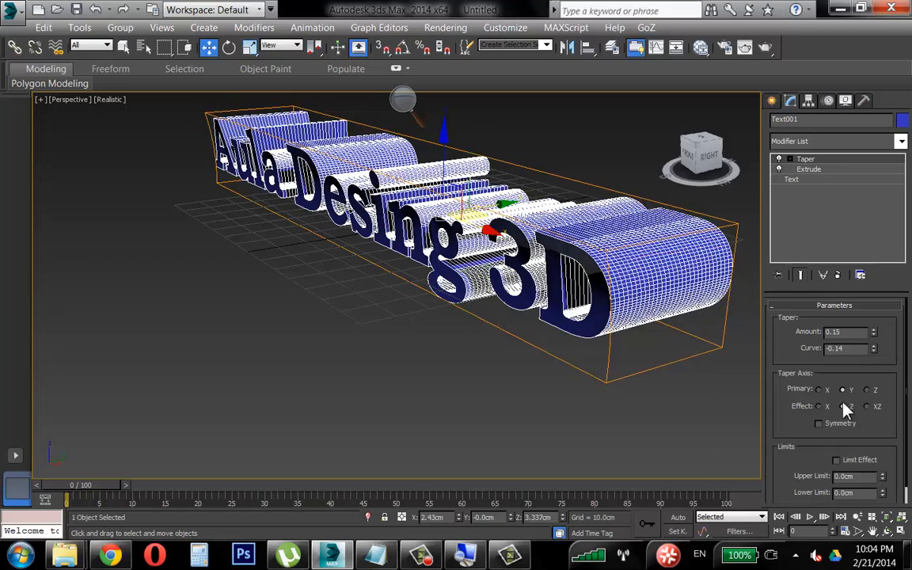
alt+middle_drag(483, 301, 566, 277)
middle_drag(471, 273, 733, 343)
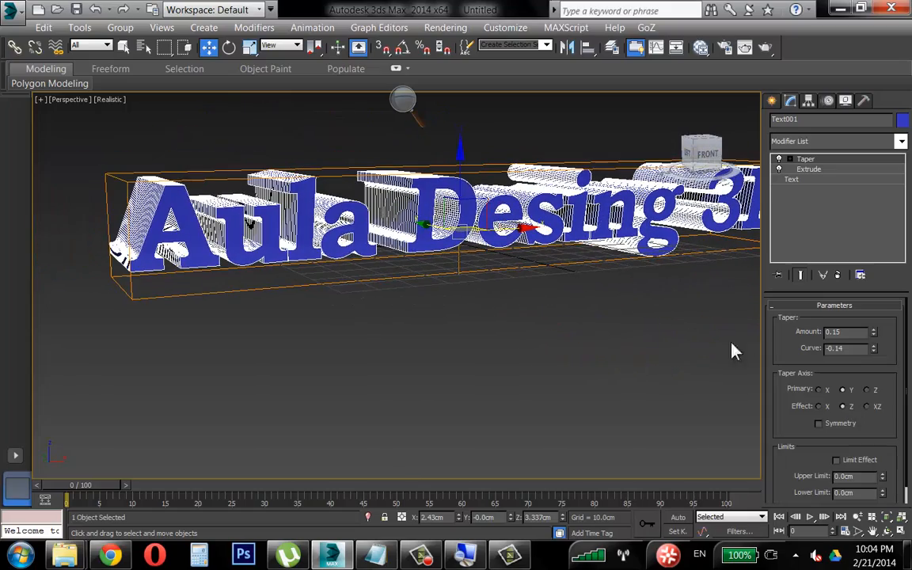
Switch the taper's primary axis to X and raise its amount to 1.06
click(821, 389)
alt+middle_drag(674, 360, 530, 309)
drag(874, 334, 853, 283)
alt+middle_drag(687, 287, 668, 317)
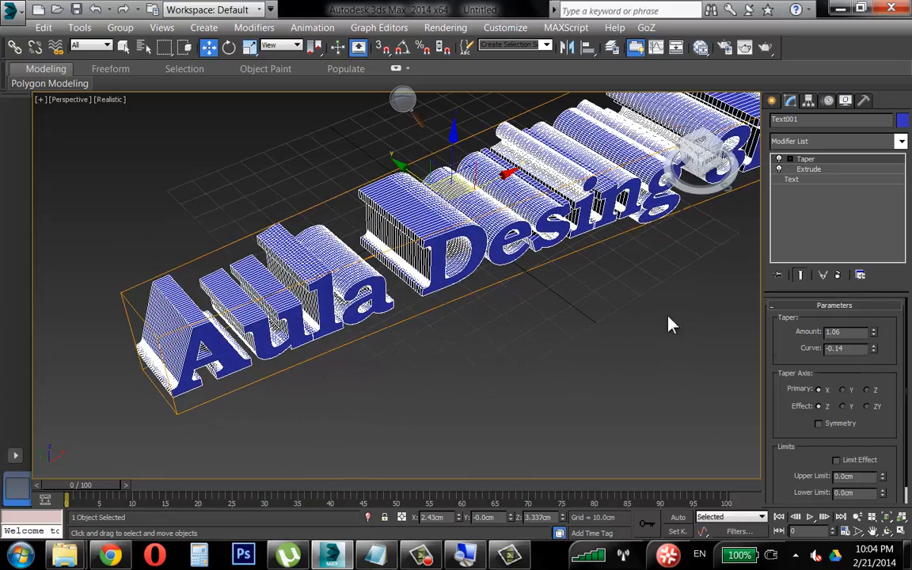
Set the taper curve to -0.01 and its effect axis to Y
drag(871, 355, 860, 381)
click(842, 406)
alt+middle_drag(412, 237, 349, 236)
scroll(356, 222, up, 4)
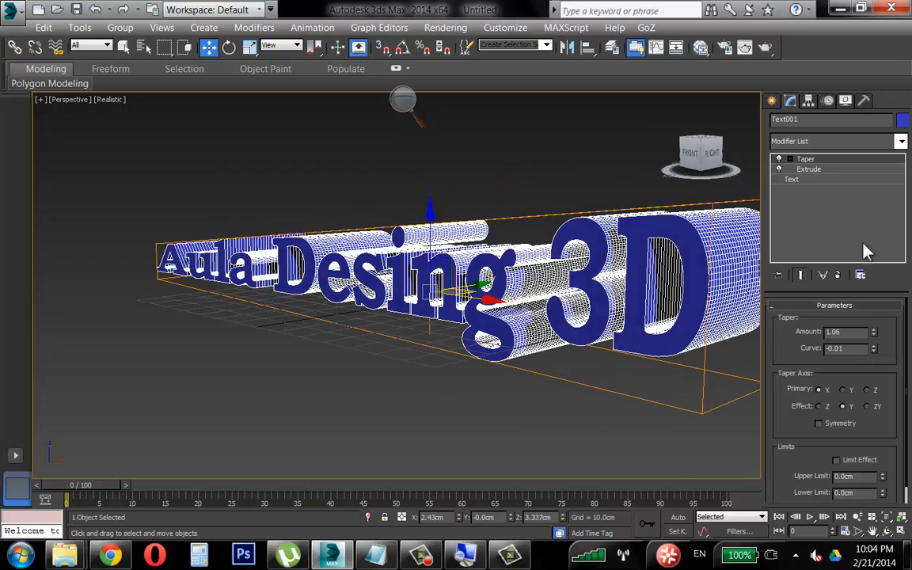
Delete the Taper modifier from the text and increase the Extrude amount to 99 cm
click(838, 275)
alt+middle_drag(455, 189, 653, 220)
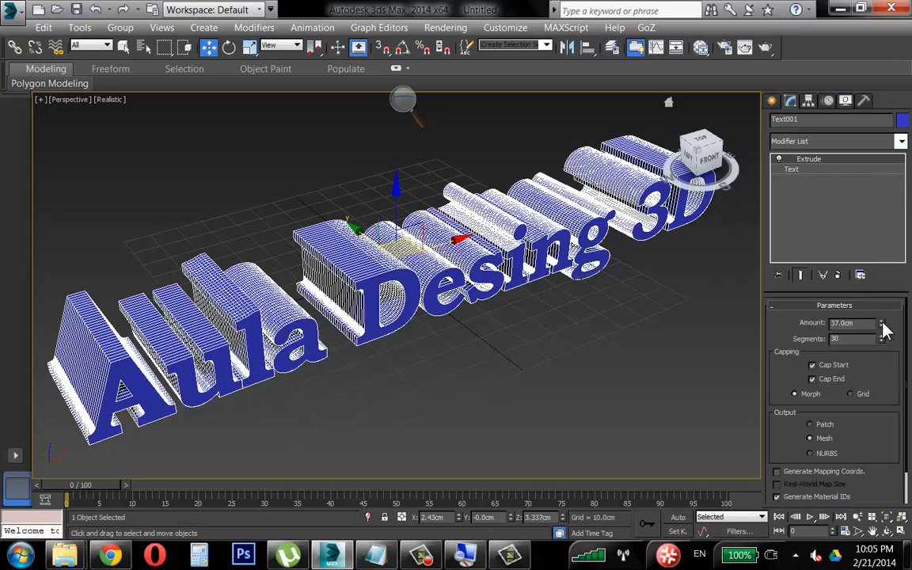
drag(881, 326, 881, 277)
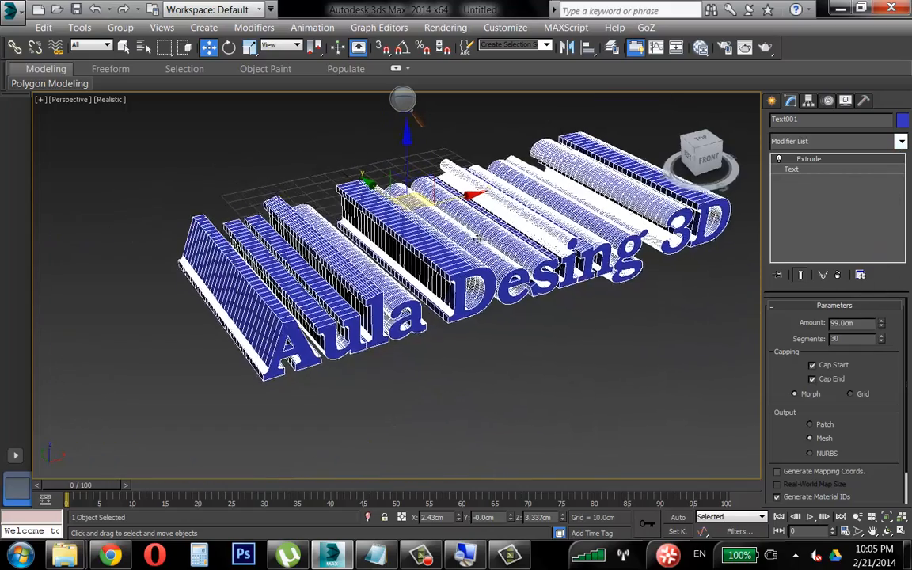
alt+middle_drag(477, 238, 428, 239)
Add a Bend modifier to the extruded text and set its angle to 43
click(903, 142)
drag(905, 200, 906, 252)
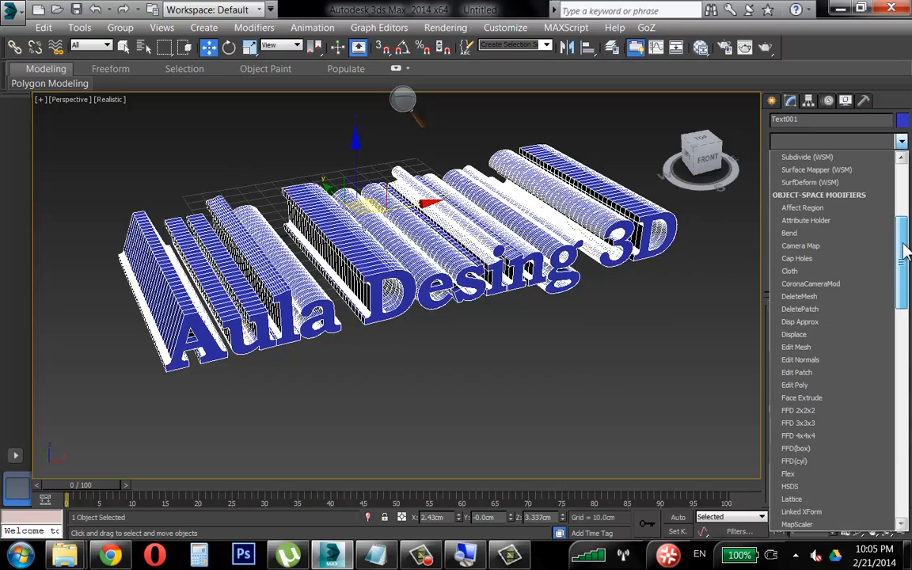
click(811, 233)
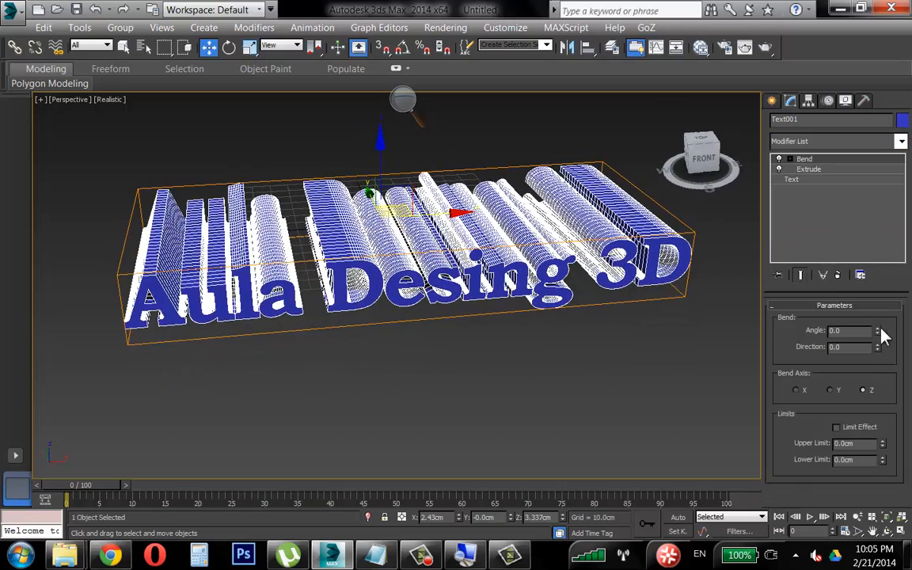
drag(881, 332, 876, 300)
Increase the text's Extrude amount to 211.5 cm beneath the Bend modifier and inspect the curved letters from several angles
click(808, 168)
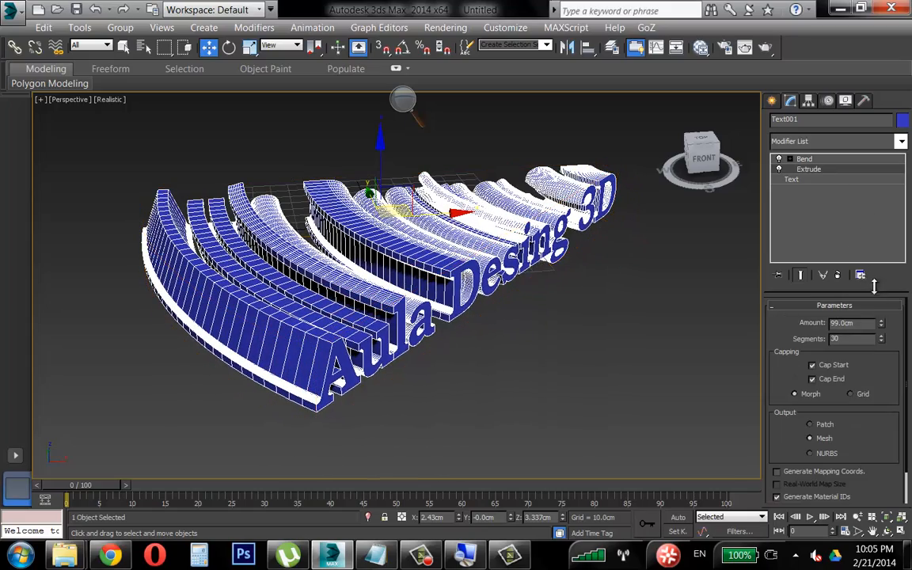
drag(880, 321, 880, 296)
alt+middle_drag(482, 262, 552, 265)
click(369, 130)
alt+middle_drag(392, 181, 486, 240)
key(F9)
click(490, 236)
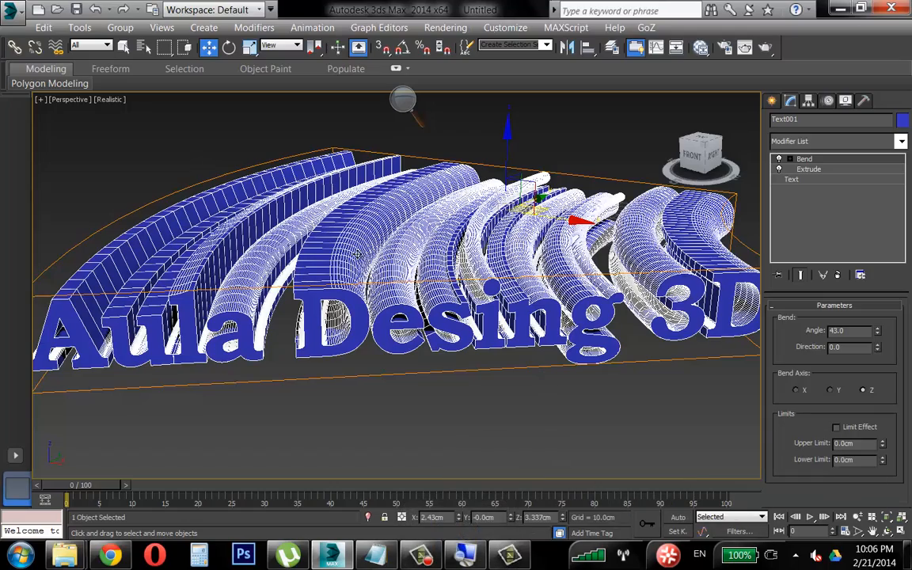
mouse_move(358, 254)
alt+middle_down()
mouse_move(360, 237)
mouse_move(364, 249)
alt+middle_up()
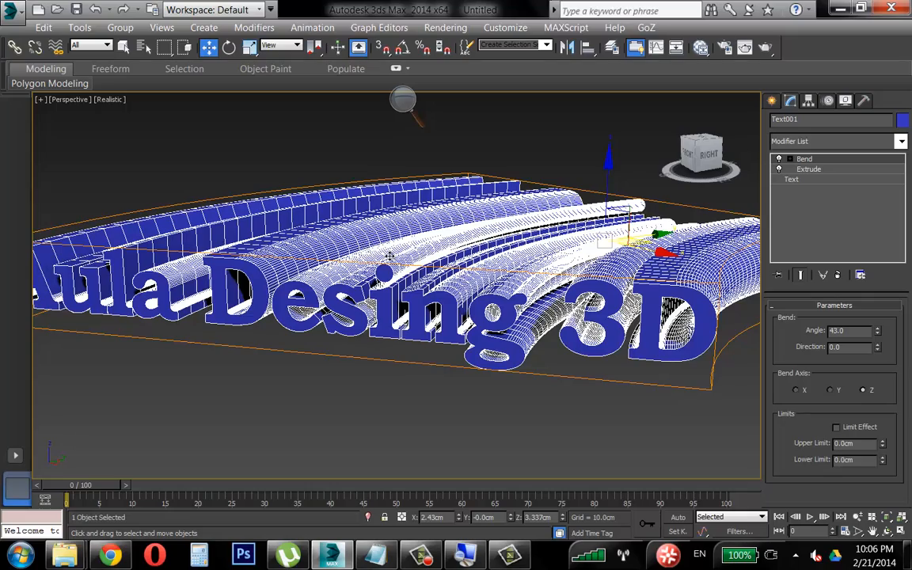
alt+middle_drag(389, 256, 762, 306)
Remove the Bend modifier from the text and delete the extruded text object from the scene
click(836, 277)
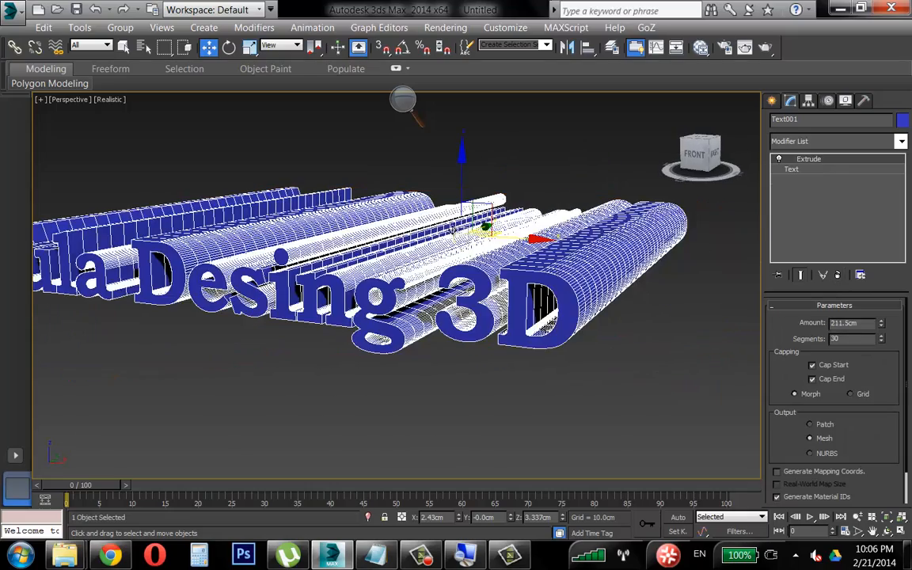
mouse_move(488, 230)
alt+middle_down()
mouse_move(491, 246)
mouse_move(480, 250)
mouse_move(493, 244)
alt+middle_up()
scroll(493, 245, down, 3)
click(481, 166)
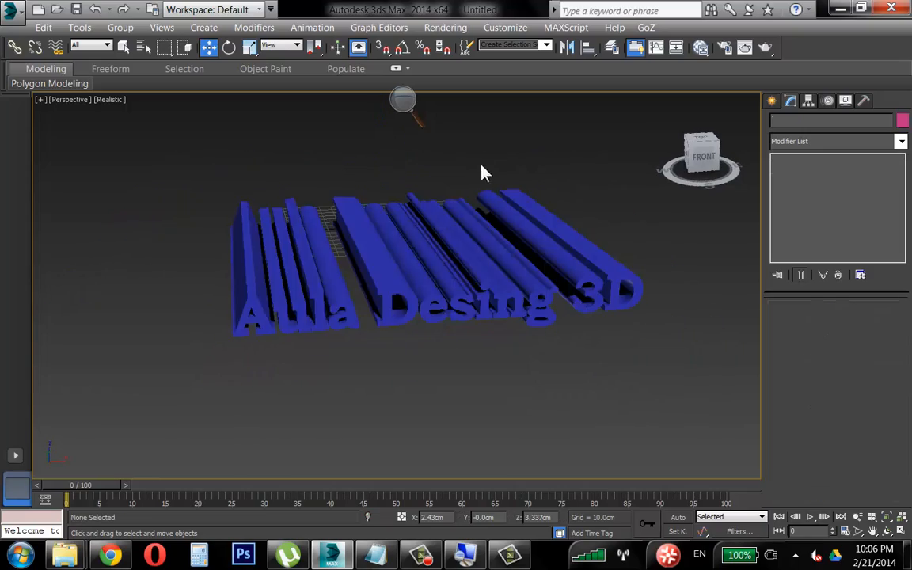
click(412, 255)
key(Delete)
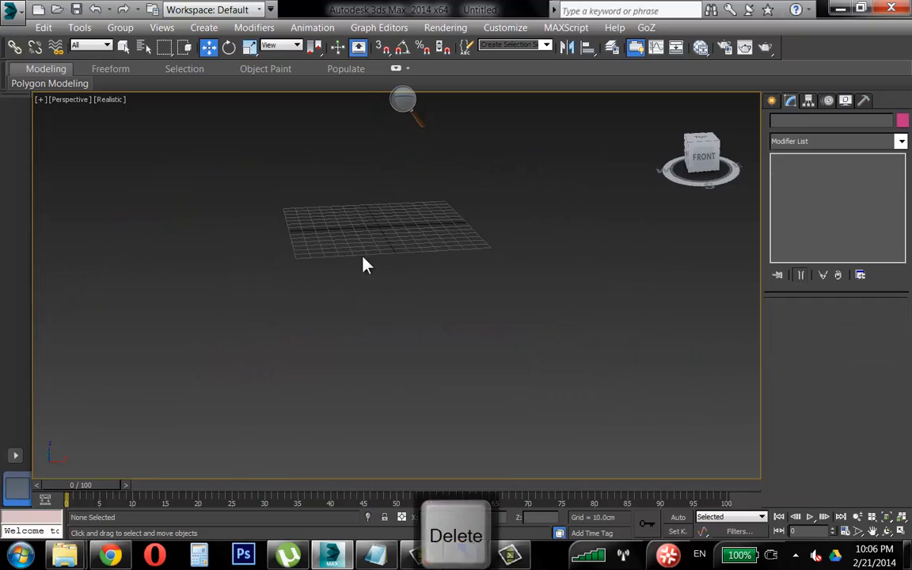
Draw a 15-point star spline near the grid center with radii of about 53 cm and 42 cm
alt+middle_drag(364, 261, 475, 293)
click(773, 101)
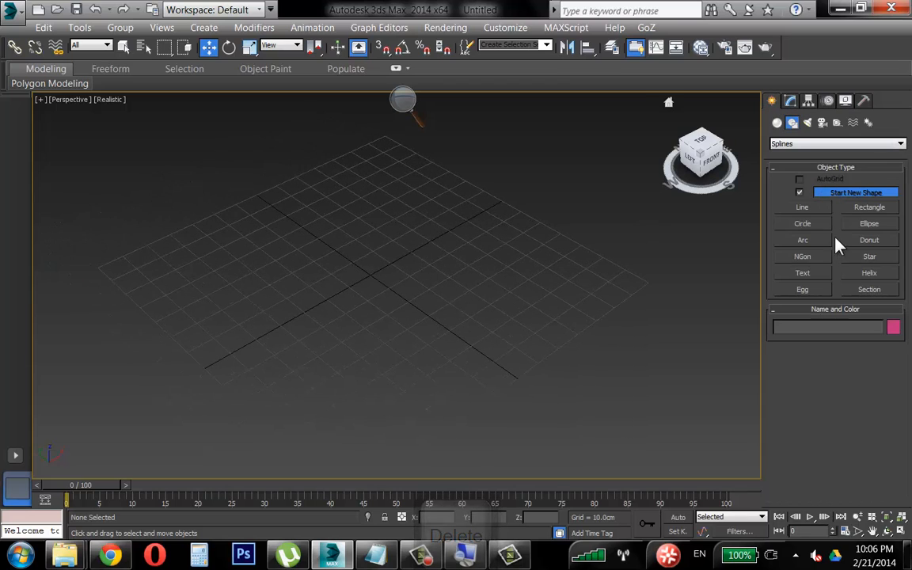
click(873, 260)
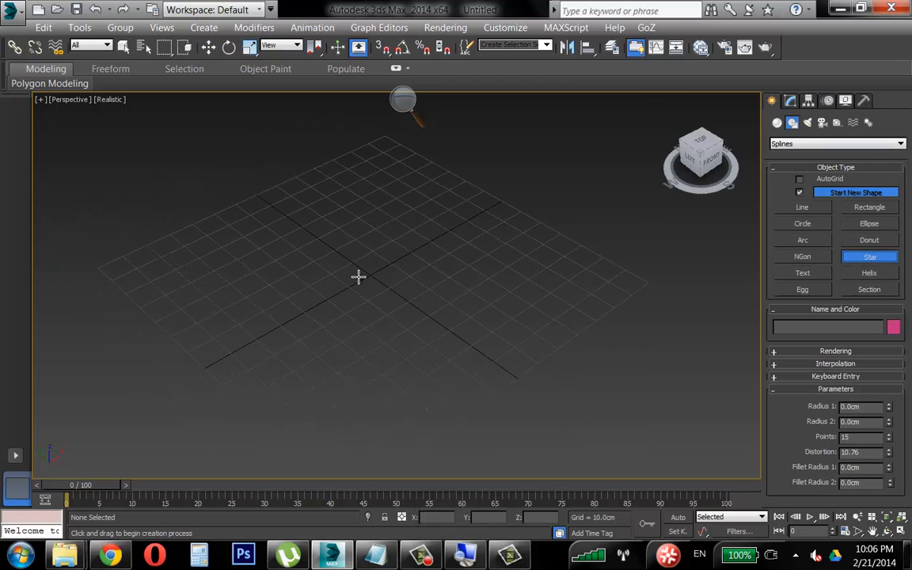
mouse_move(358, 276)
mouse_down()
mouse_move(436, 309)
mouse_move(497, 321)
mouse_up()
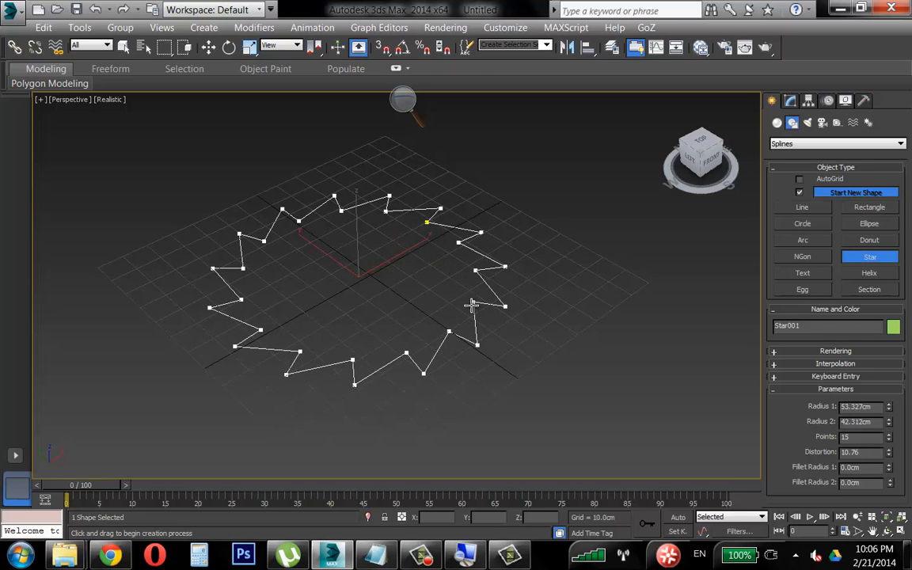
click(475, 305)
key(w)
Apply a Bevel modifier to the star with start outline 1.0 cm, Level 1 height 6.0 cm and outline -3.4 cm
alt+middle_drag(445, 286, 436, 274)
middle_drag(606, 218, 638, 222)
click(790, 100)
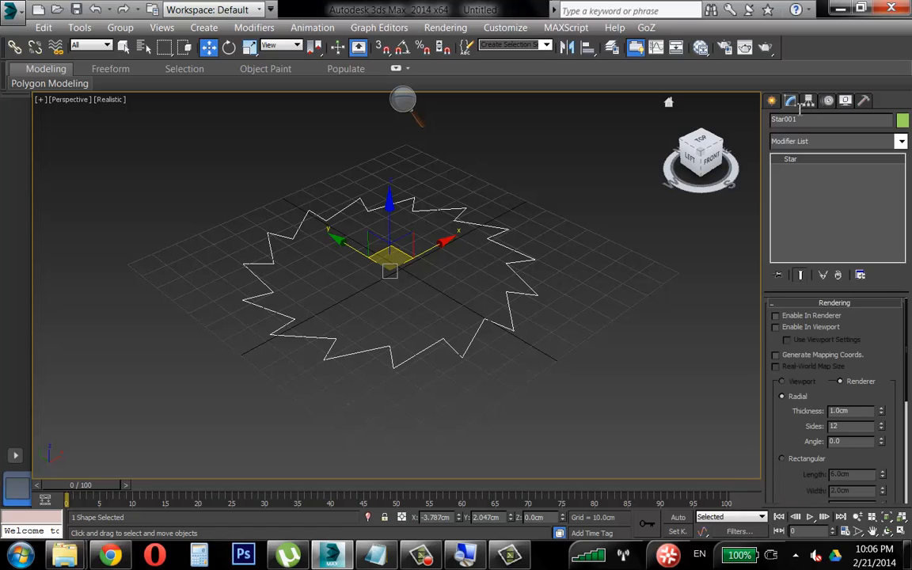
click(832, 143)
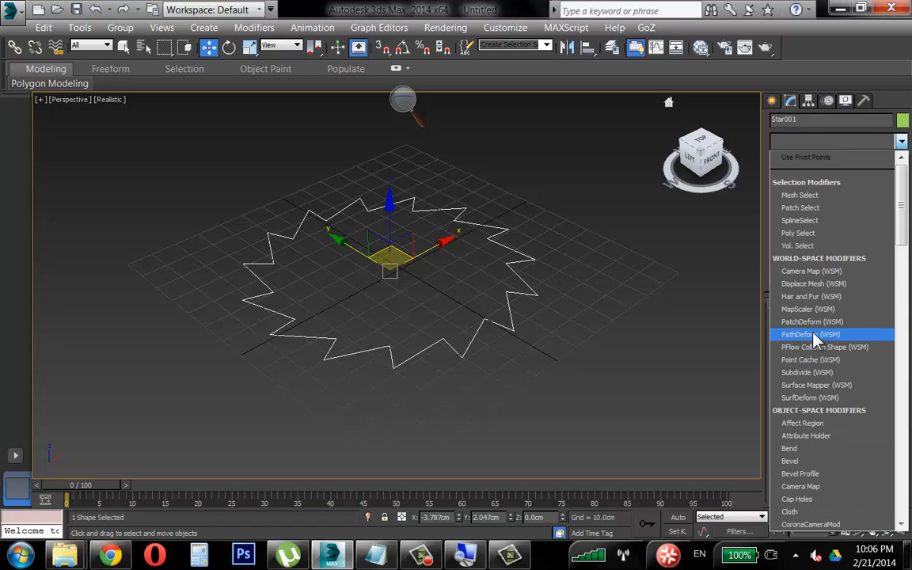
click(790, 461)
scroll(475, 348, up, 4)
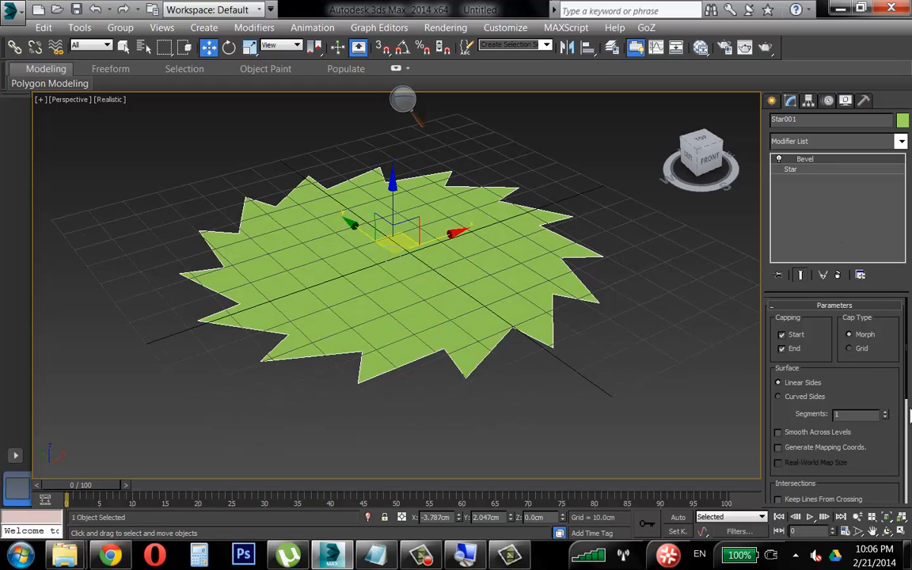
drag(908, 410, 910, 479)
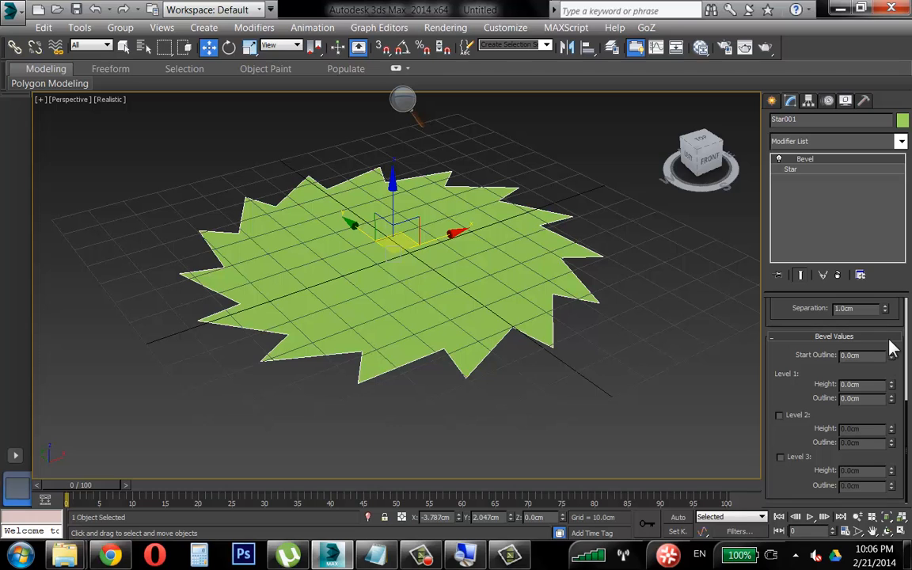
drag(891, 354, 894, 410)
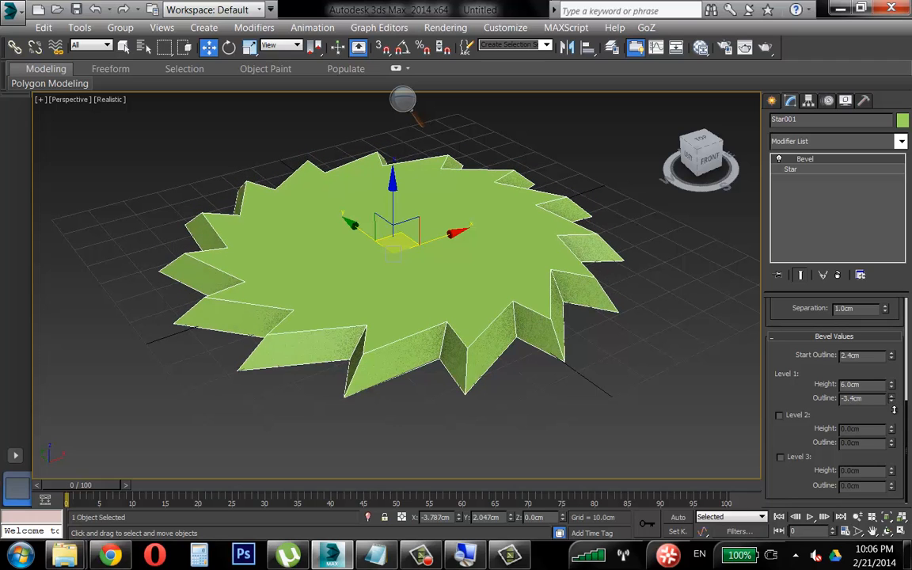
drag(891, 356, 890, 357)
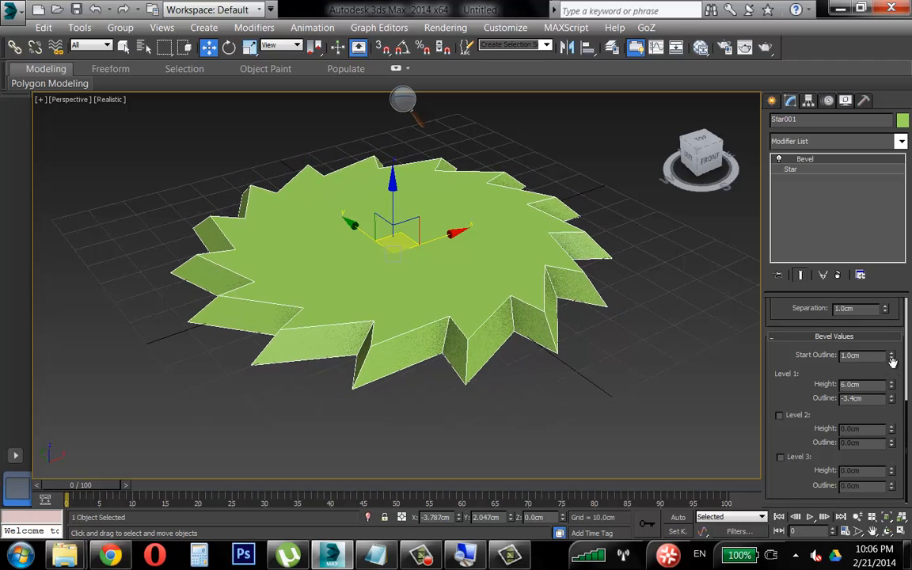
Enable bevel Level 2 with height 4.0 cm and outline 4.6 cm, and Level 3 with height 9.5 cm and outline -12.8 cm
click(779, 414)
mouse_move(890, 429)
mouse_down()
mouse_move(892, 417)
mouse_move(892, 448)
mouse_move(890, 428)
mouse_up()
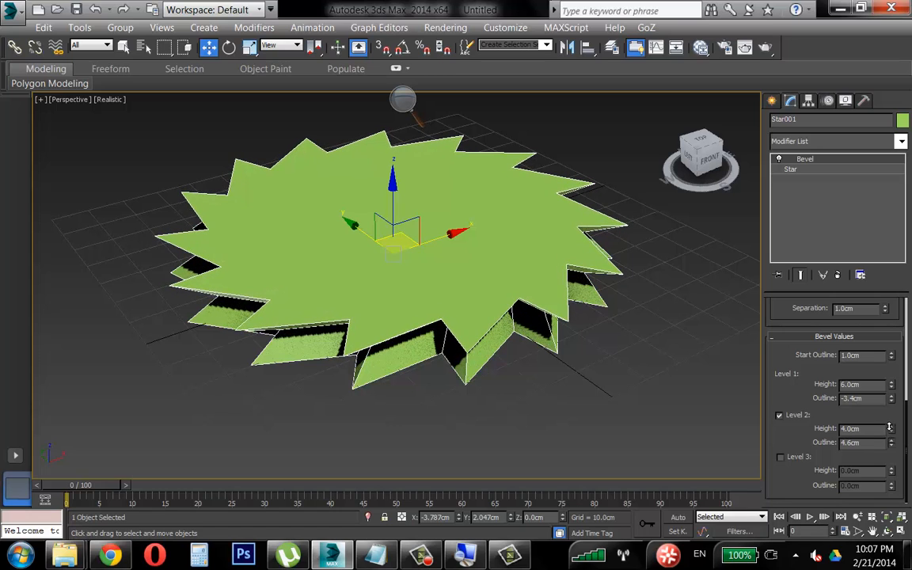
click(800, 457)
drag(889, 471, 896, 535)
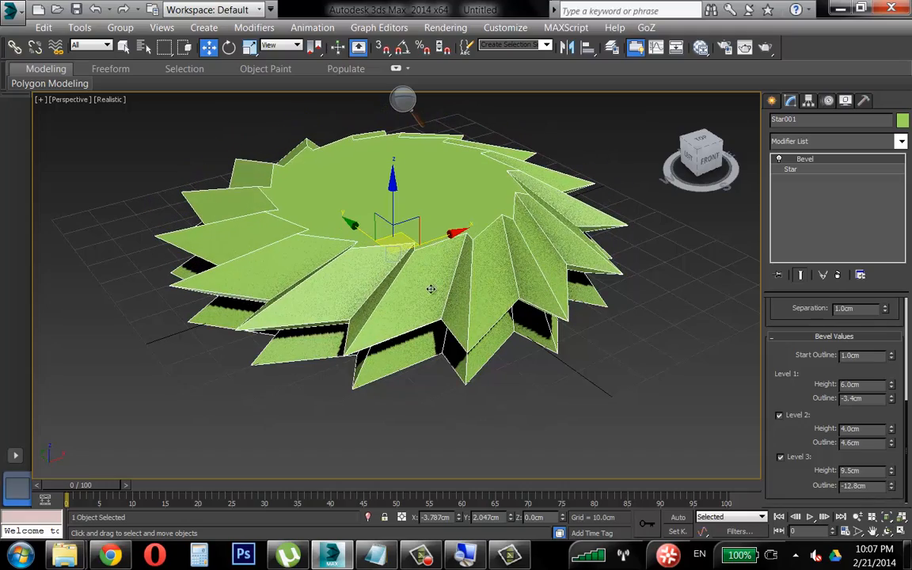
mouse_move(457, 282)
alt+middle_down()
mouse_move(471, 265)
mouse_move(346, 271)
mouse_move(458, 298)
mouse_move(411, 288)
mouse_move(443, 297)
mouse_move(445, 273)
alt+middle_up()
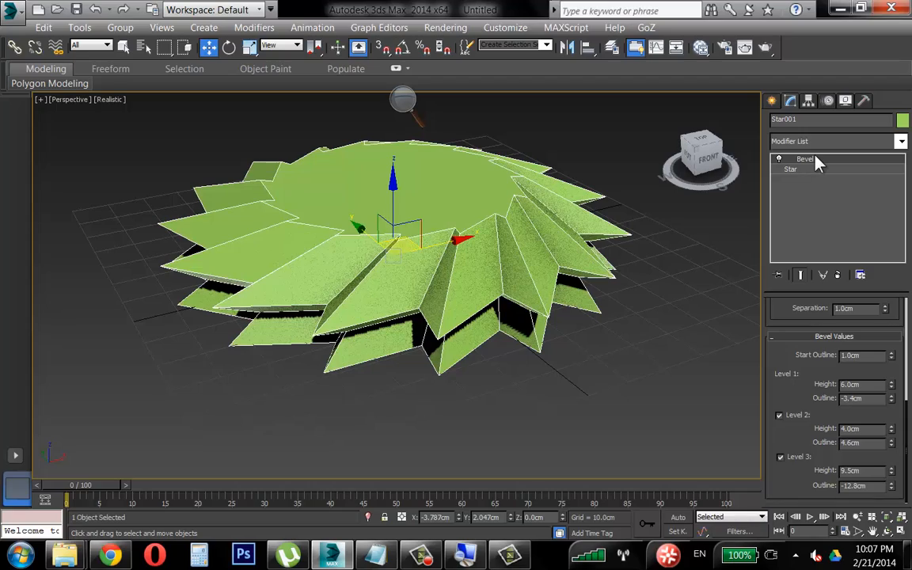
mouse_move(540, 216)
middle_down()
mouse_move(573, 209)
mouse_move(516, 226)
mouse_move(487, 258)
mouse_move(528, 229)
middle_up()
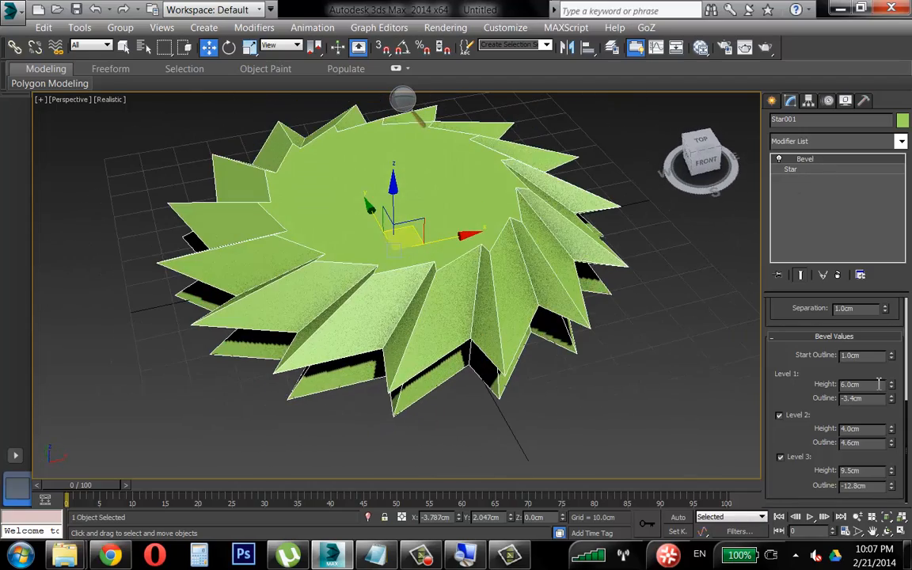
Increase the Level 1 and Level 2 bevel heights to make the star taller
drag(891, 385, 890, 368)
drag(890, 430, 891, 398)
alt+middle_drag(485, 324, 444, 341)
scroll(482, 401, down, 3)
Remove the Bevel modifier and delete the star spline from the scene
click(838, 275)
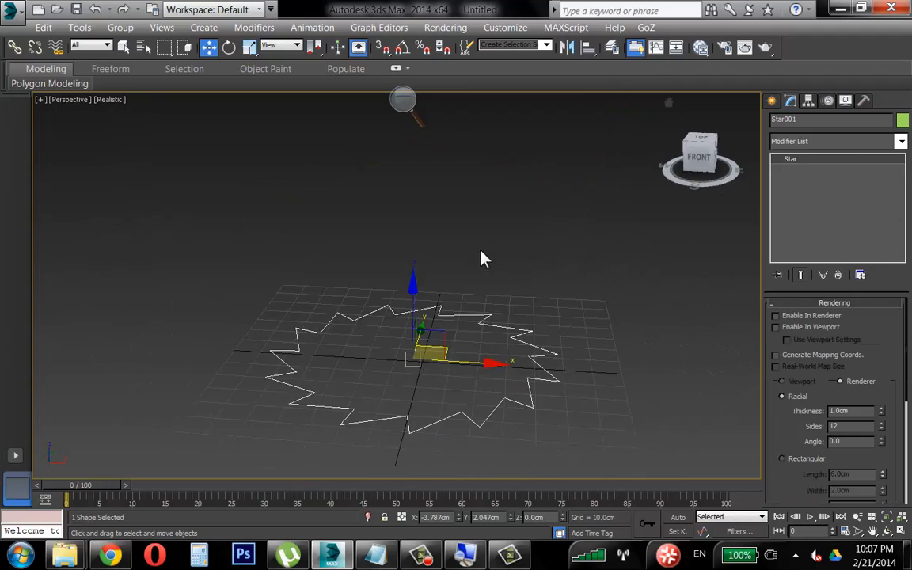
alt+middle_drag(481, 253, 543, 346)
click(461, 287)
click(543, 346)
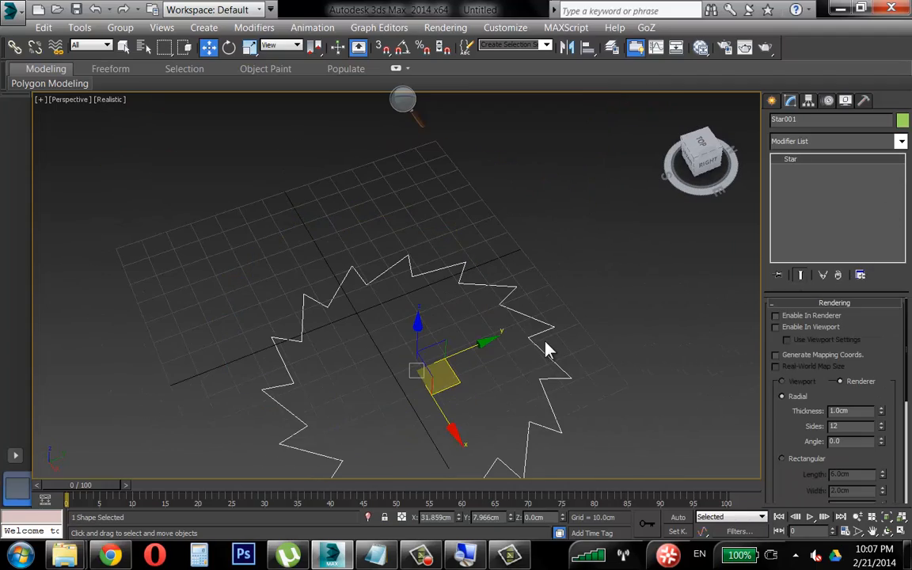
key(Delete)
alt+middle_drag(497, 320, 467, 324)
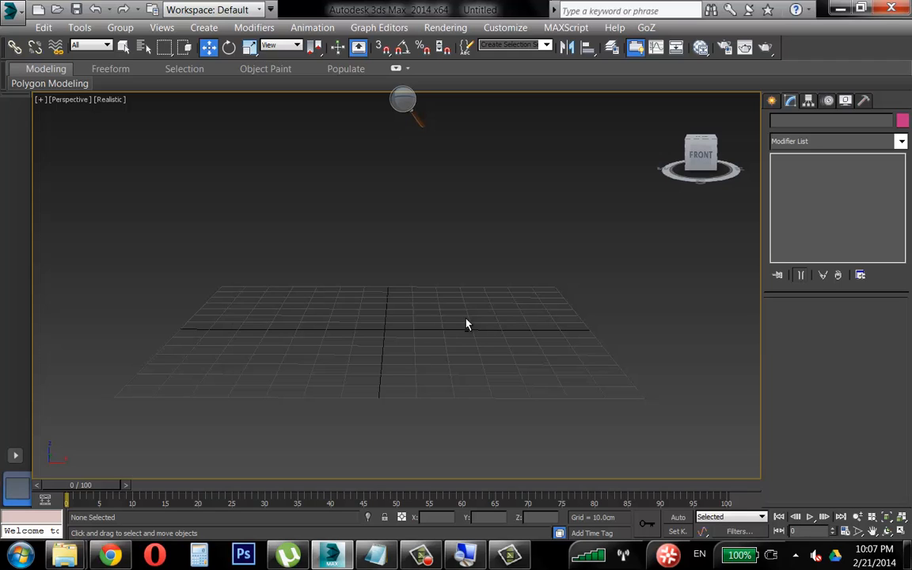
Maximize the Front viewport and activate the Line spline tool
click(901, 529)
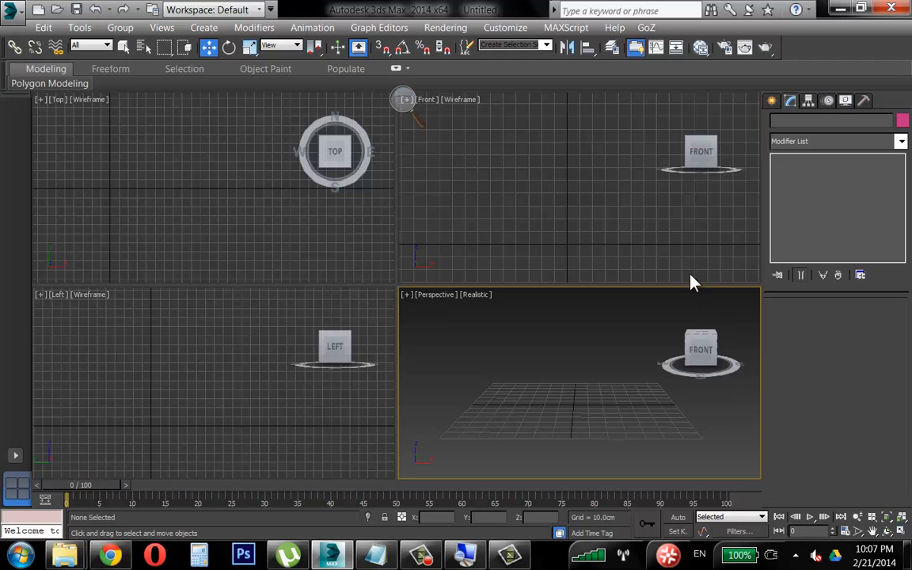
click(591, 224)
click(902, 530)
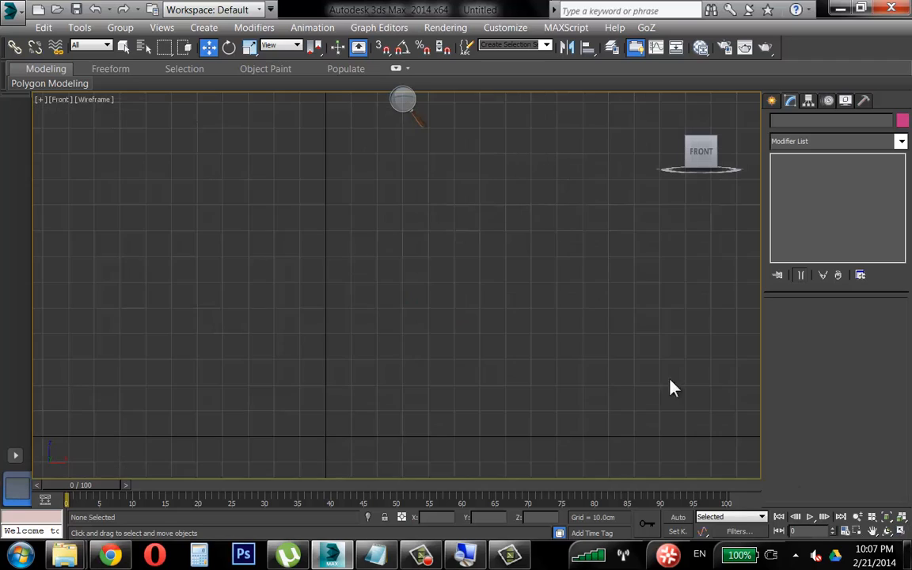
click(773, 101)
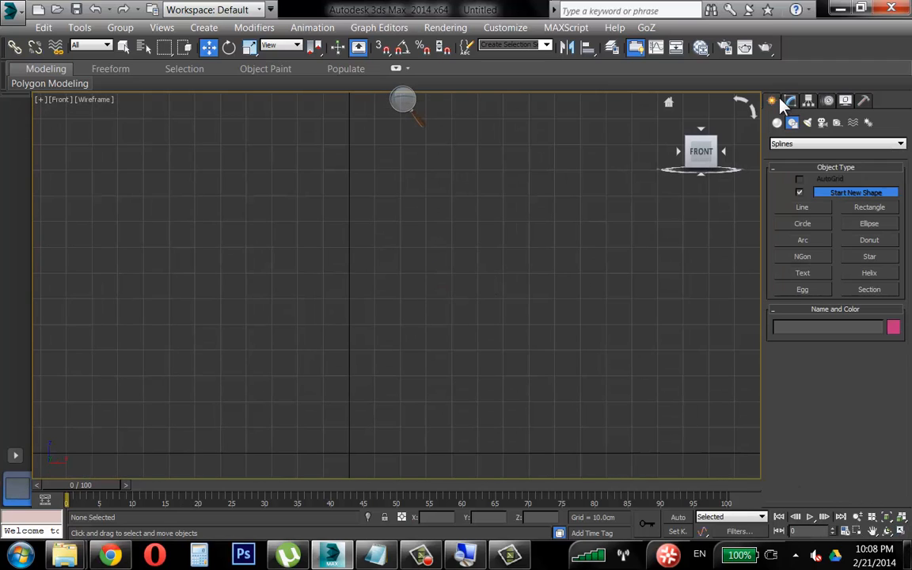
click(803, 208)
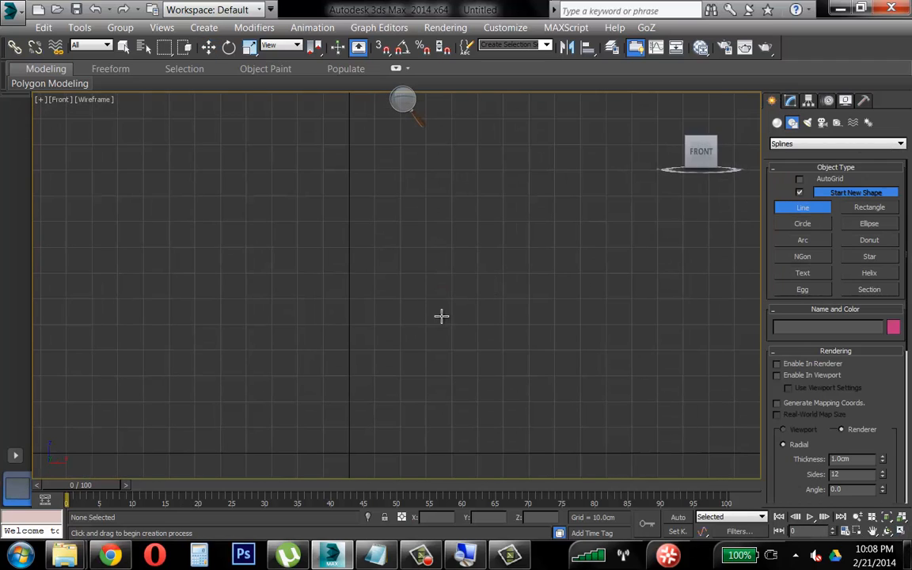
middle_drag(442, 316, 413, 301)
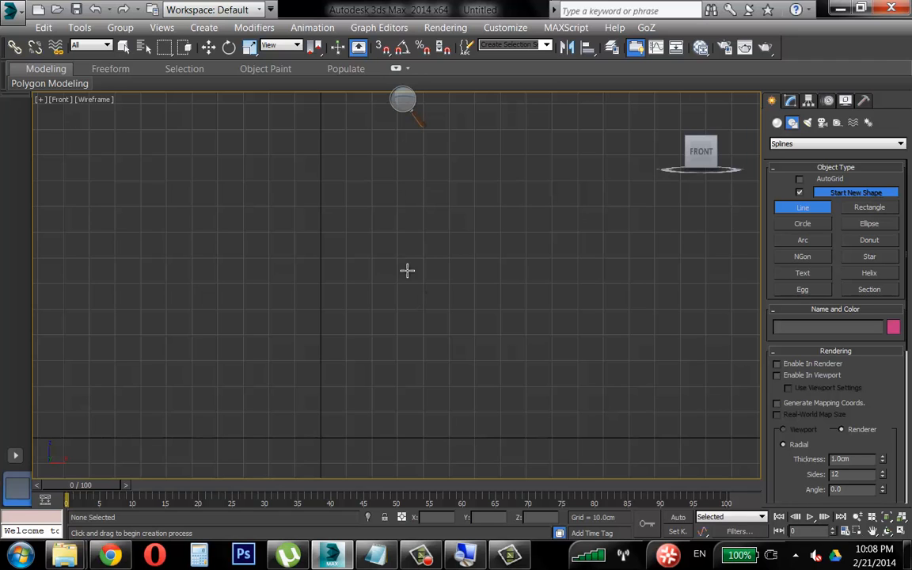
Magnify the screen to 200% with the Windows Magnifier around the snap tools
click(403, 101)
click(425, 114)
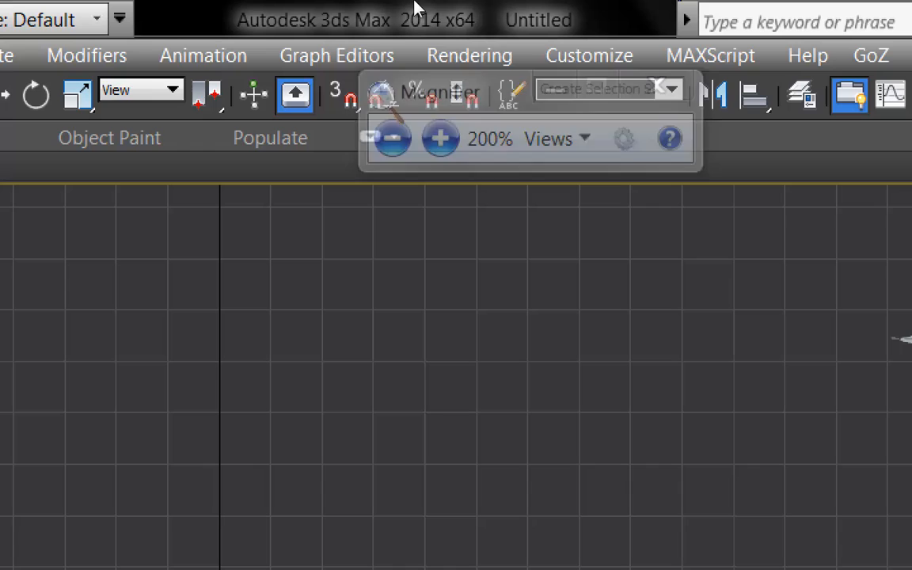
click(409, 56)
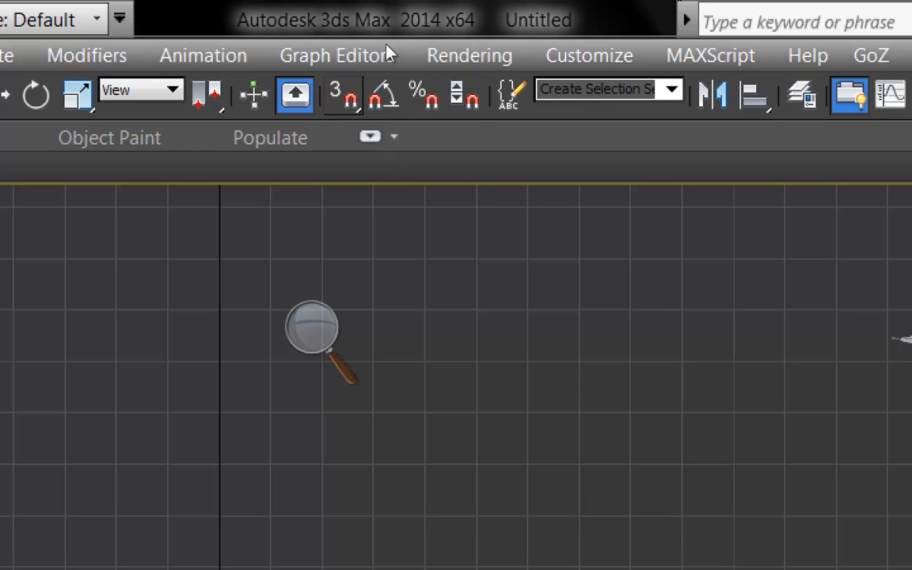
Enable Grid Points snapping in the grid and snap settings and turn on 3D snaps
right_click(344, 95)
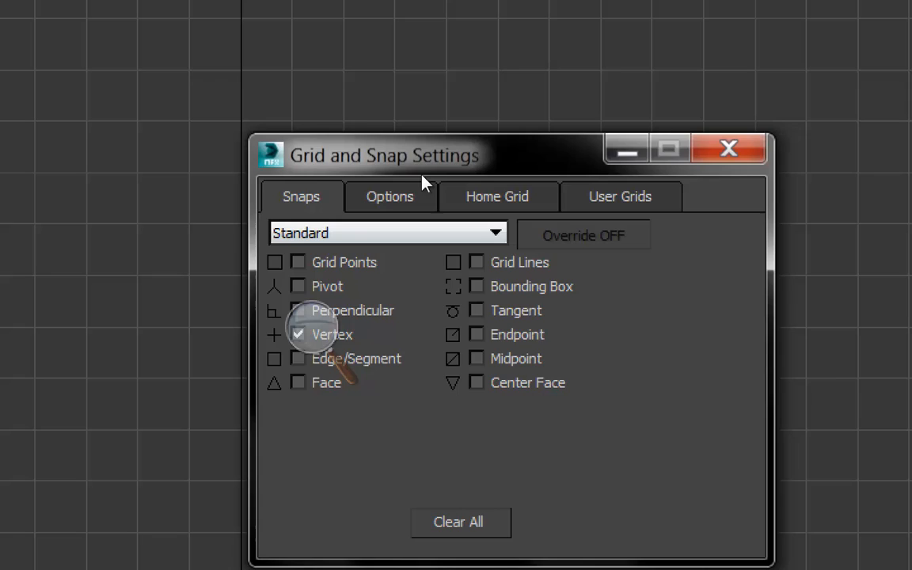
drag(421, 162, 450, 121)
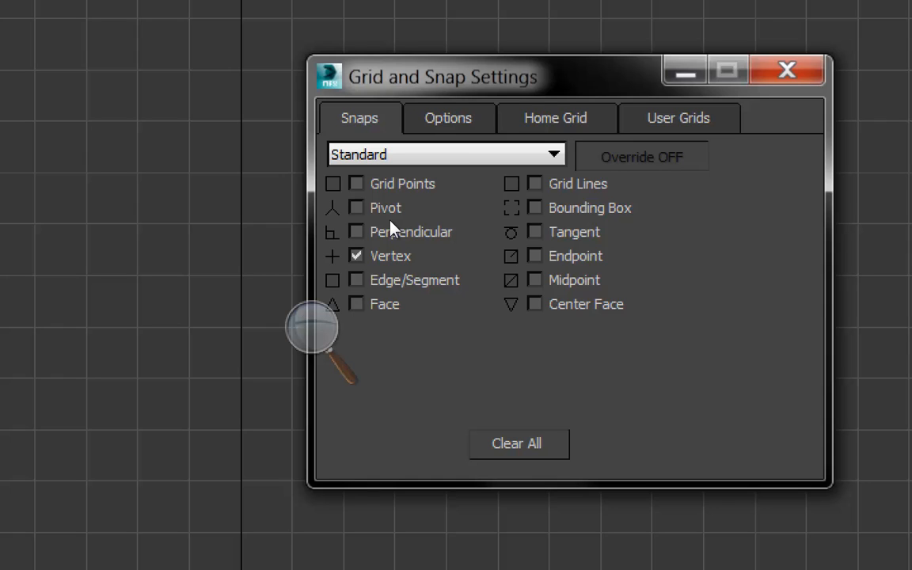
key(space)
click(414, 186)
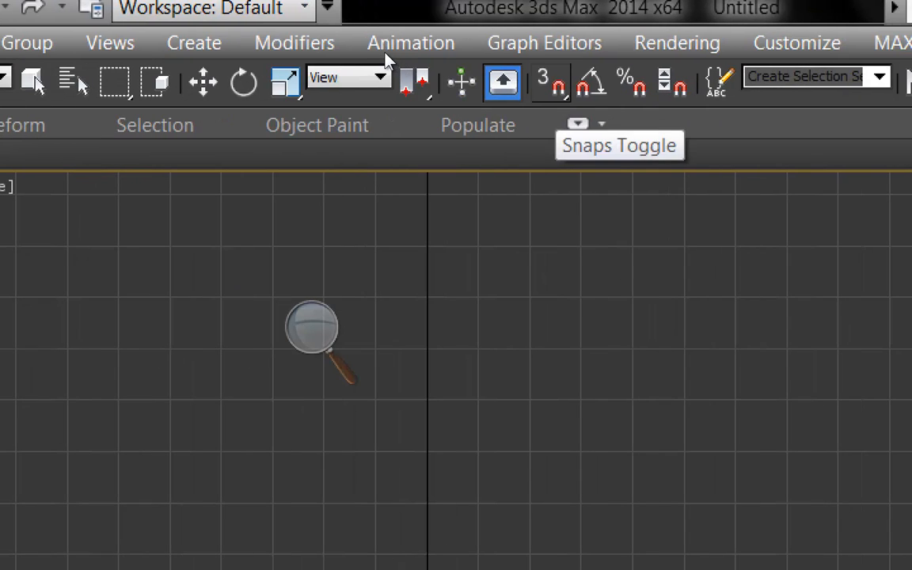
click(550, 82)
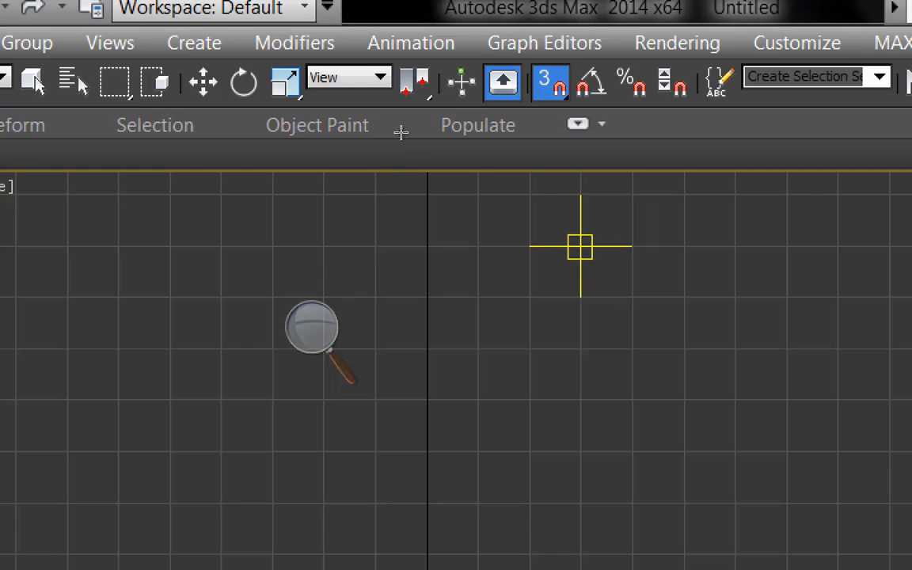
Return the screen magnification to 100% and minimize the Magnifier window
click(260, 174)
click(264, 185)
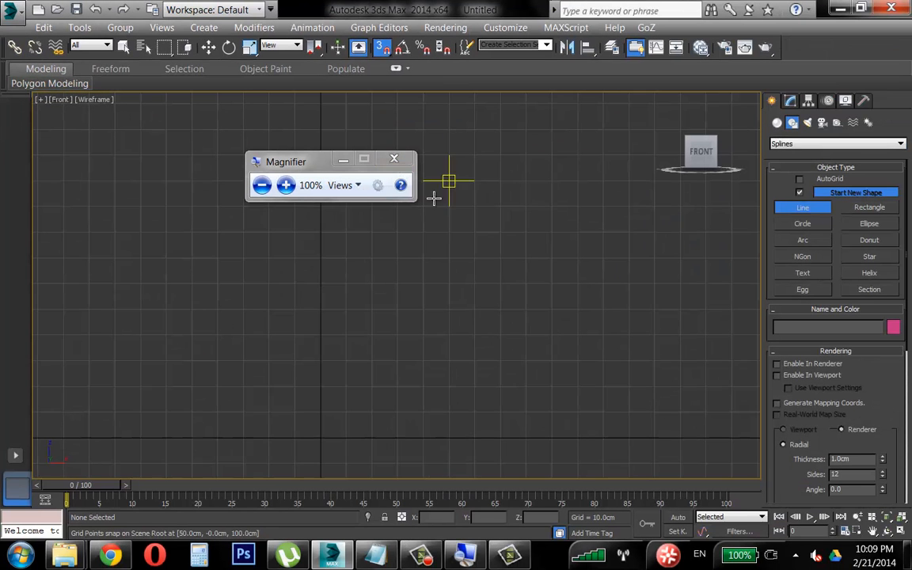
click(345, 161)
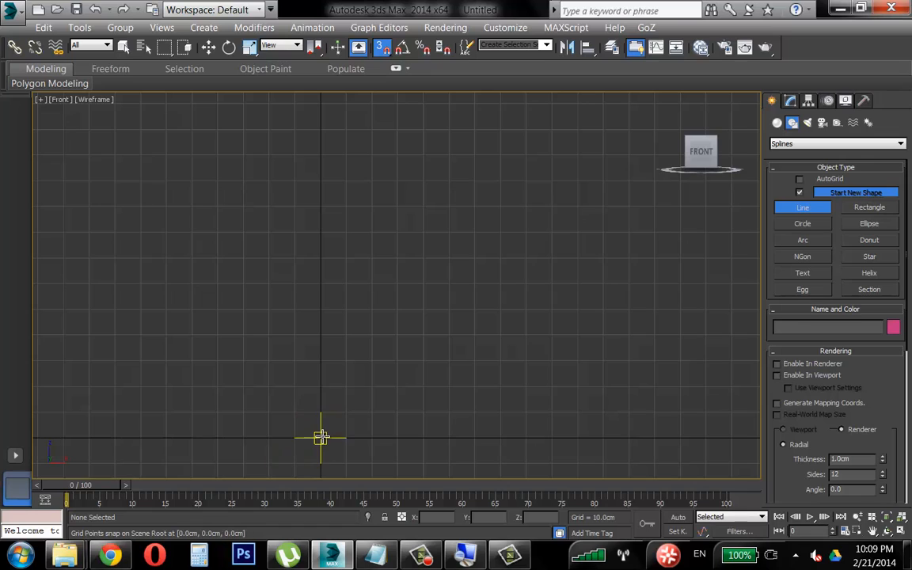
Draw an open vase half-profile of nine grid-snapped points from the origin up to Z 110 cm, then end the Line tool
click(321, 436)
click(397, 436)
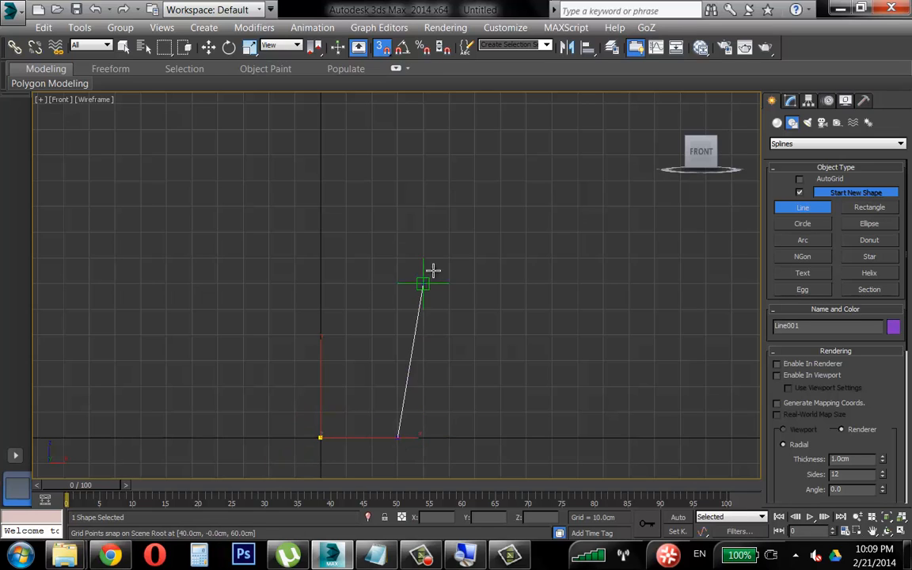
click(423, 387)
click(423, 282)
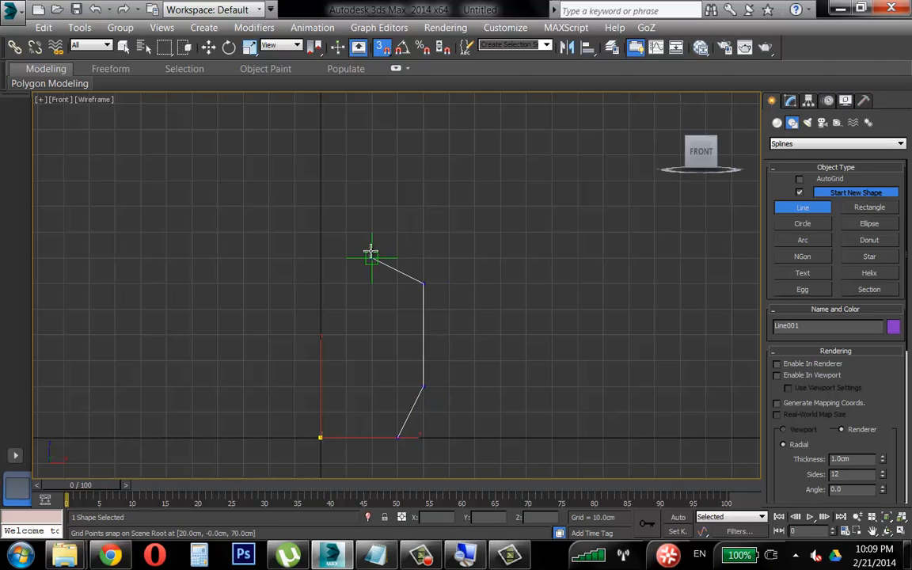
click(346, 257)
click(346, 182)
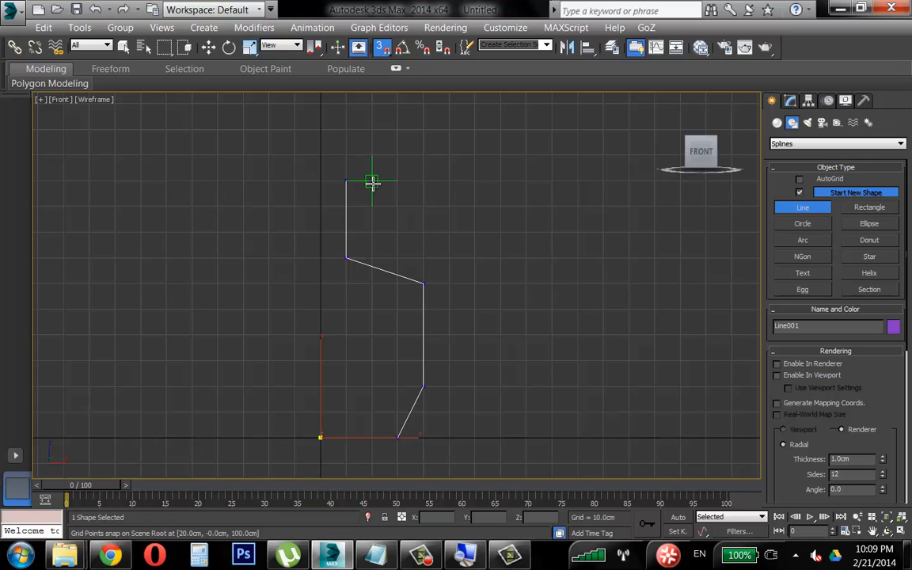
click(372, 182)
click(372, 155)
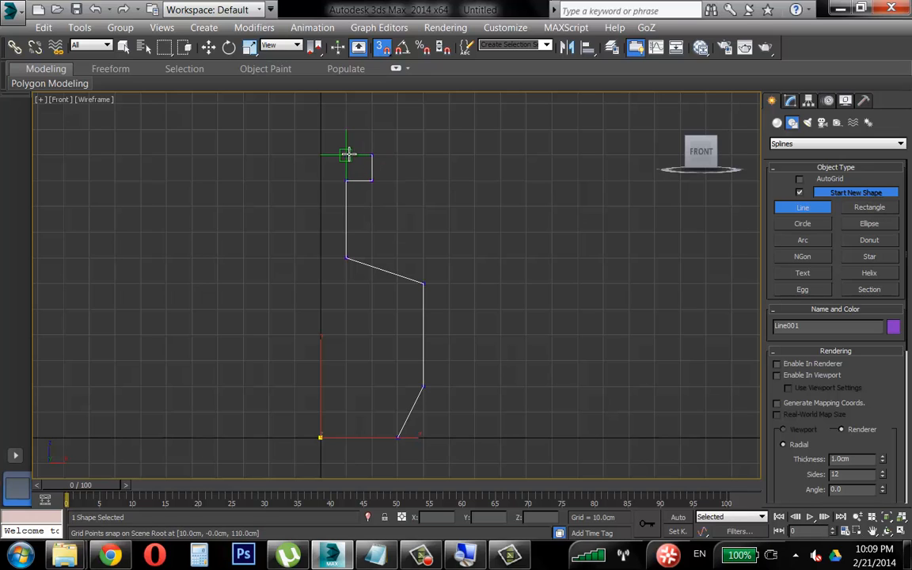
click(346, 155)
right_click(346, 155)
right_click(497, 229)
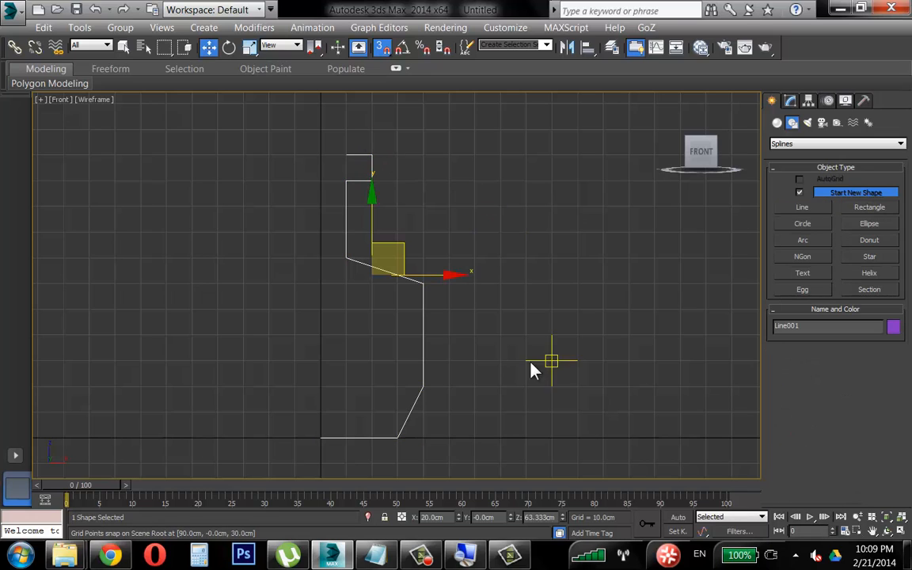
Turn off 3D snapping so the profile's vertices can be moved freely
middle_drag(527, 362, 503, 352)
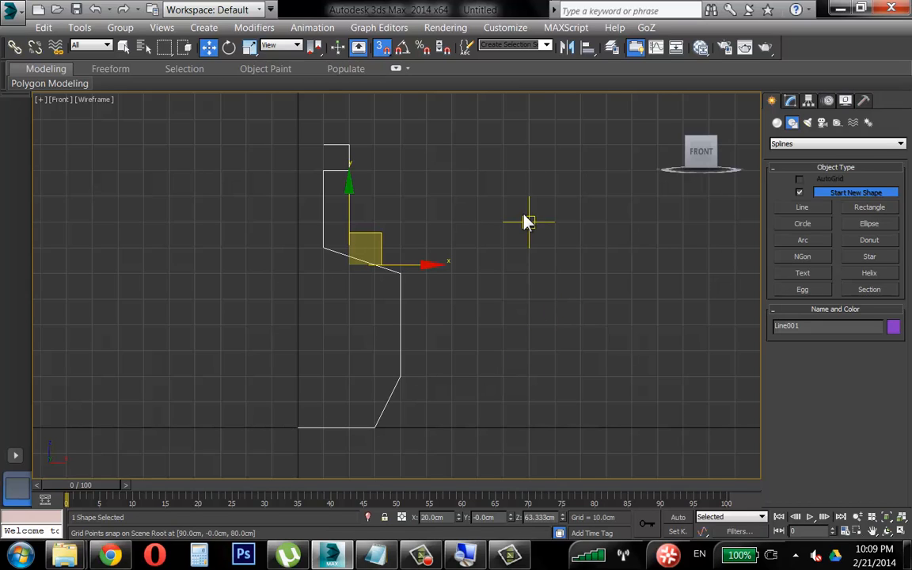
key(s)
click(384, 51)
click(383, 49)
middle_drag(402, 200, 472, 209)
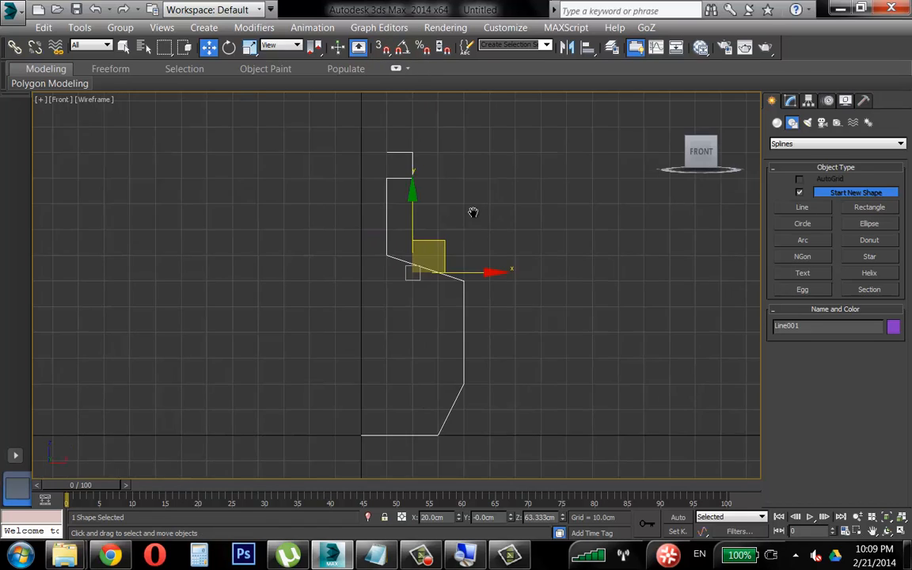
Enter Vertex editing, convert the profile's shoulder vertex to Bezier, and adjust its position and handles to round the body
click(807, 101)
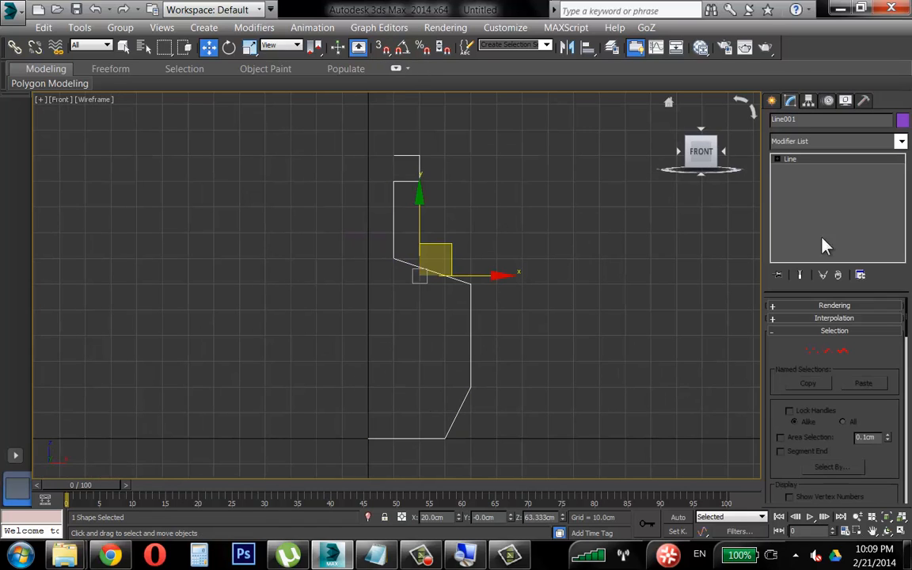
click(812, 351)
scroll(475, 285, up, 3)
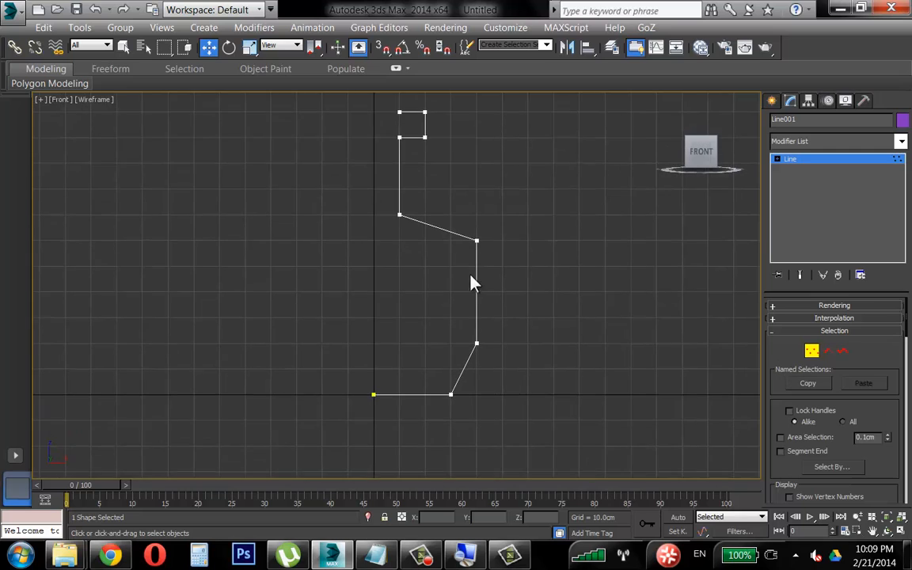
middle_drag(483, 289, 462, 348)
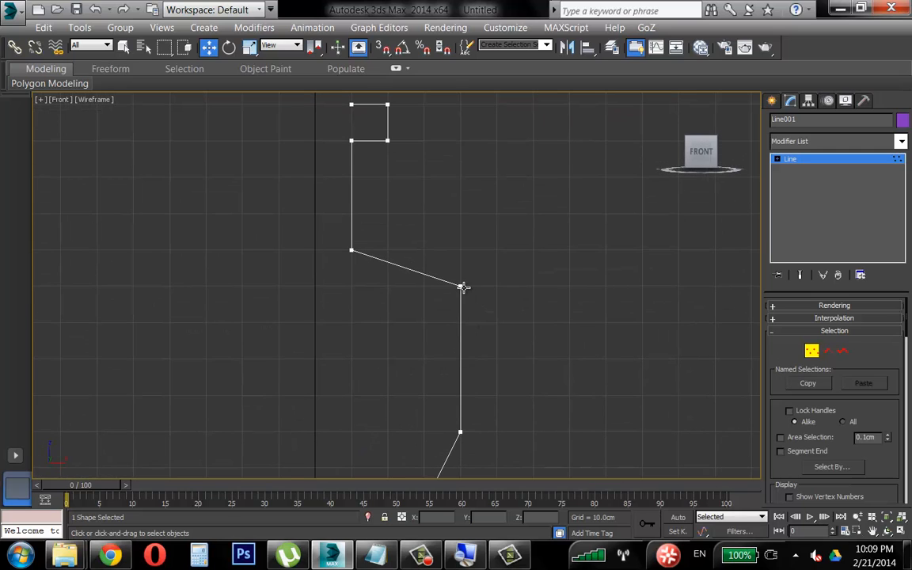
click(462, 287)
right_click(462, 287)
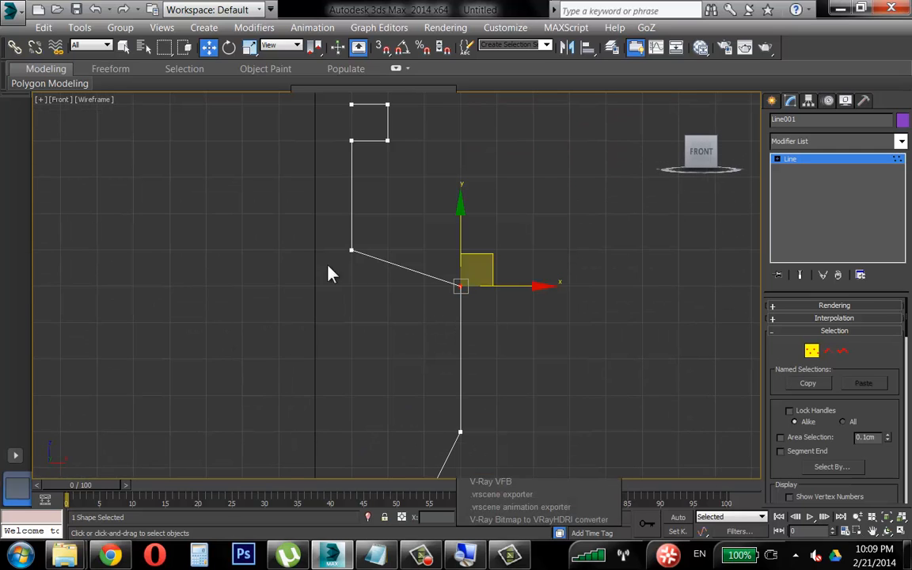
right_click(451, 277)
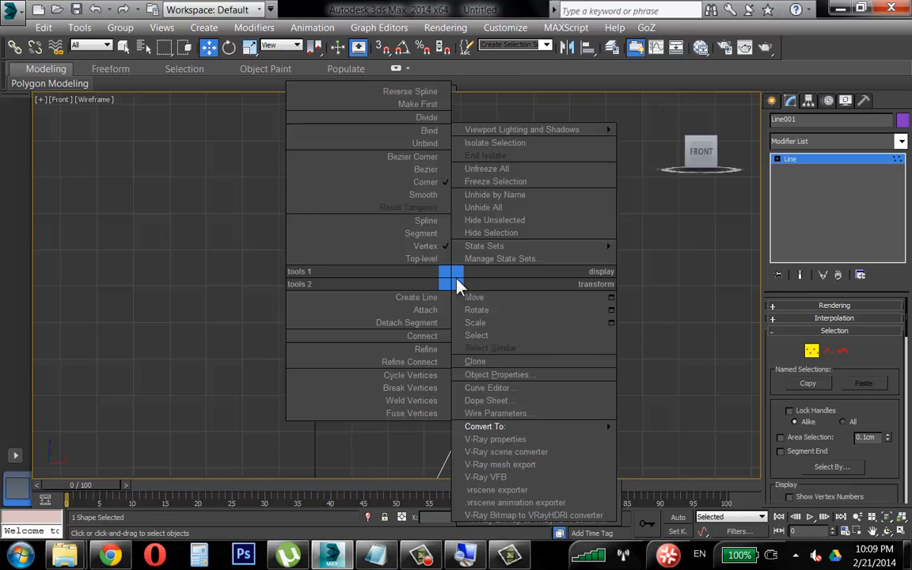
click(421, 169)
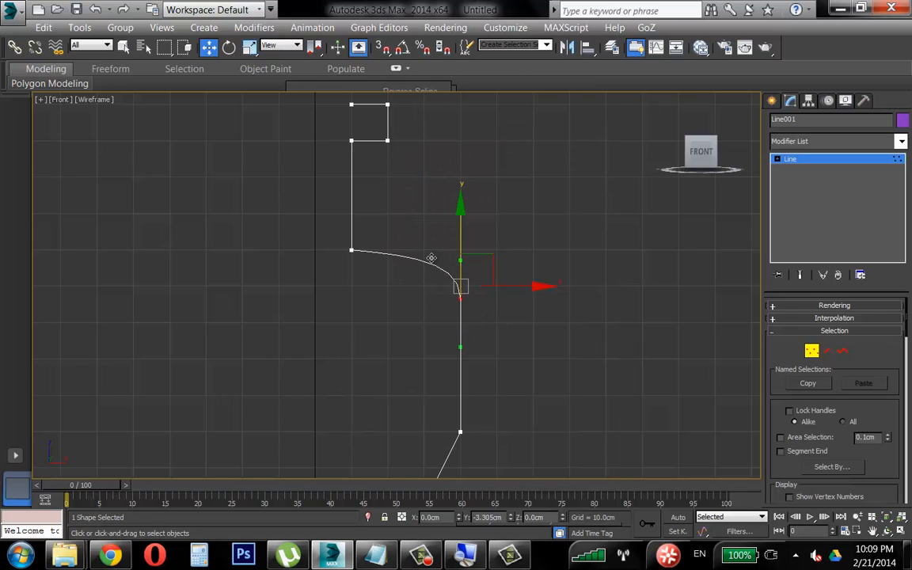
drag(490, 273, 483, 273)
drag(457, 350, 469, 352)
Nudge the vertex at the base of the neck and convert it to Bezier Corner
middle_drag(372, 276, 399, 311)
right_click(376, 280)
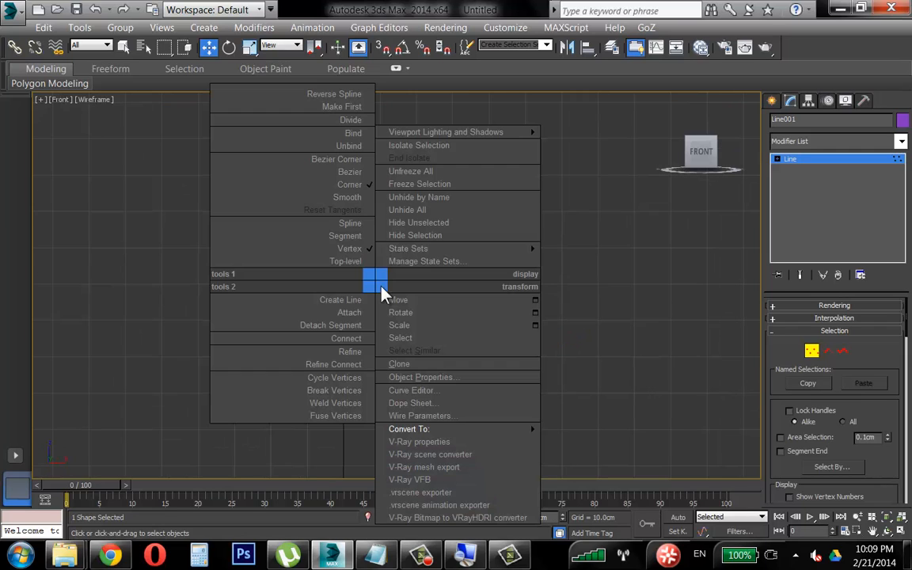
click(352, 160)
middle_drag(371, 278, 376, 283)
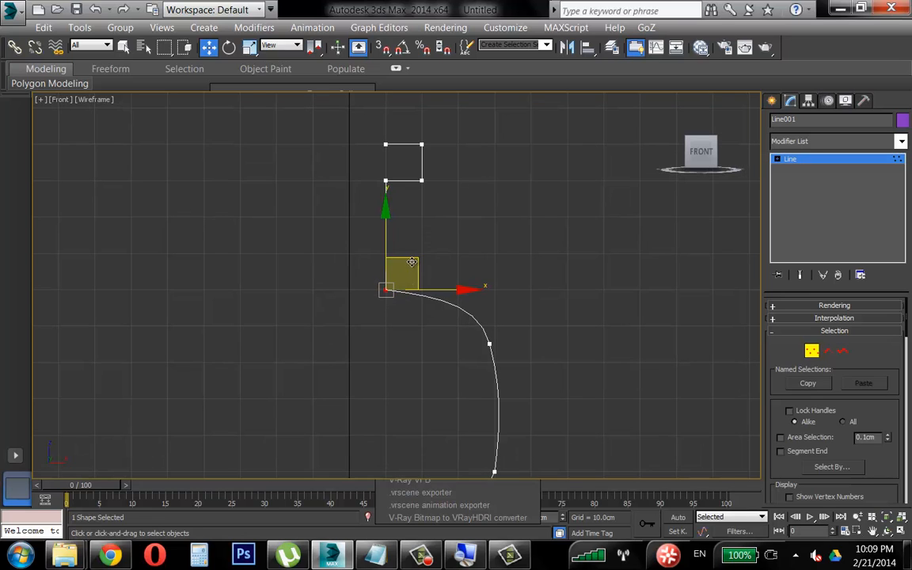
drag(410, 262, 417, 268)
right_click(387, 290)
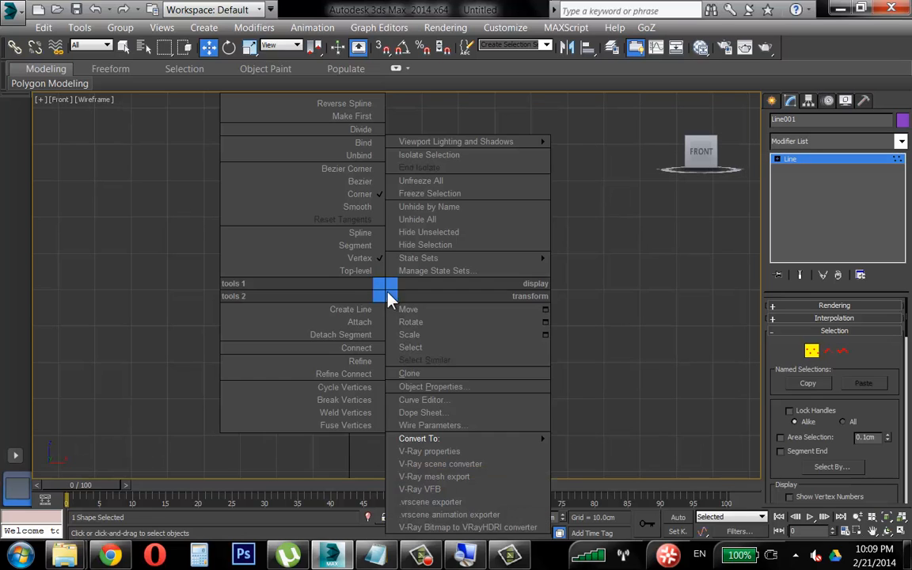
click(347, 169)
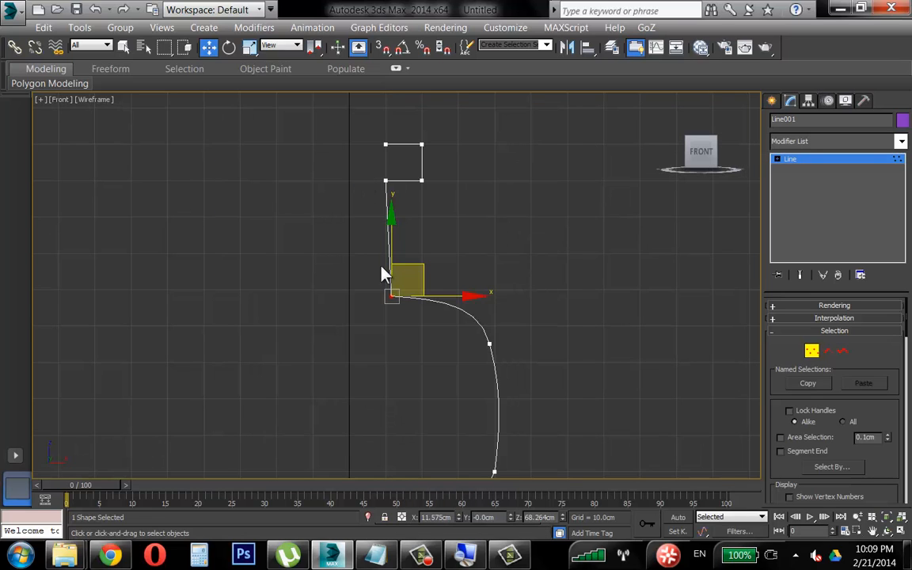
Reposition the neck-base vertex slightly and adjust its handles to curve the neck and round the shoulder
mouse_move(435, 300)
mouse_down()
mouse_move(445, 317)
mouse_move(424, 307)
mouse_up()
click(425, 291)
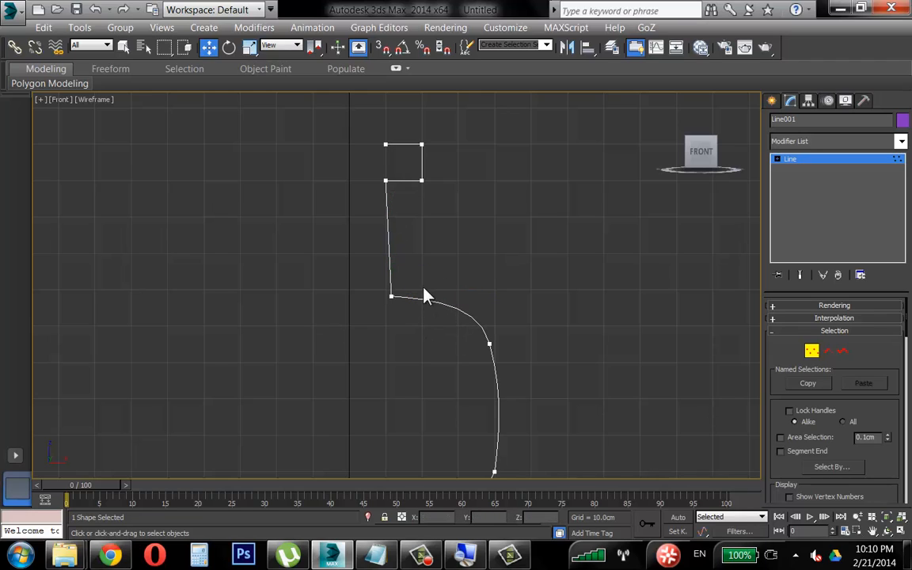
click(393, 297)
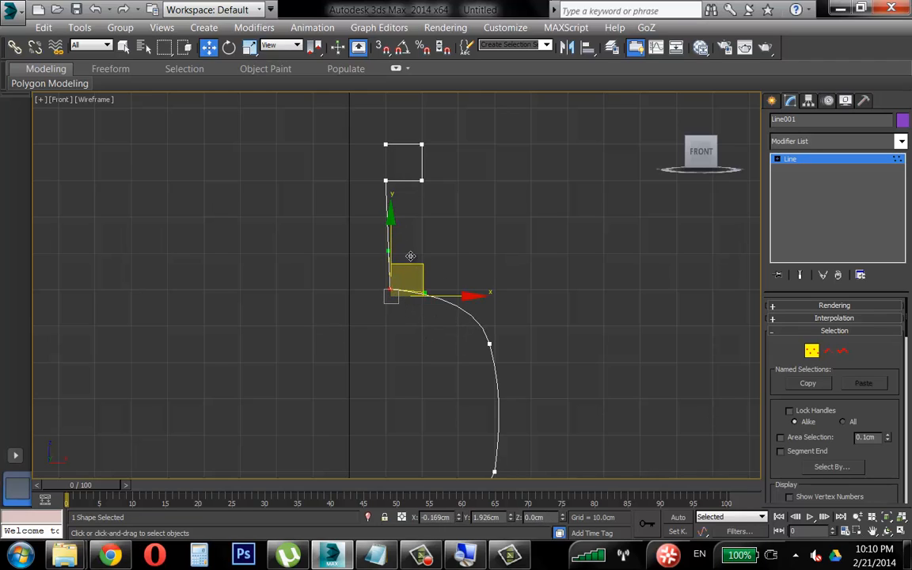
click(420, 320)
click(391, 290)
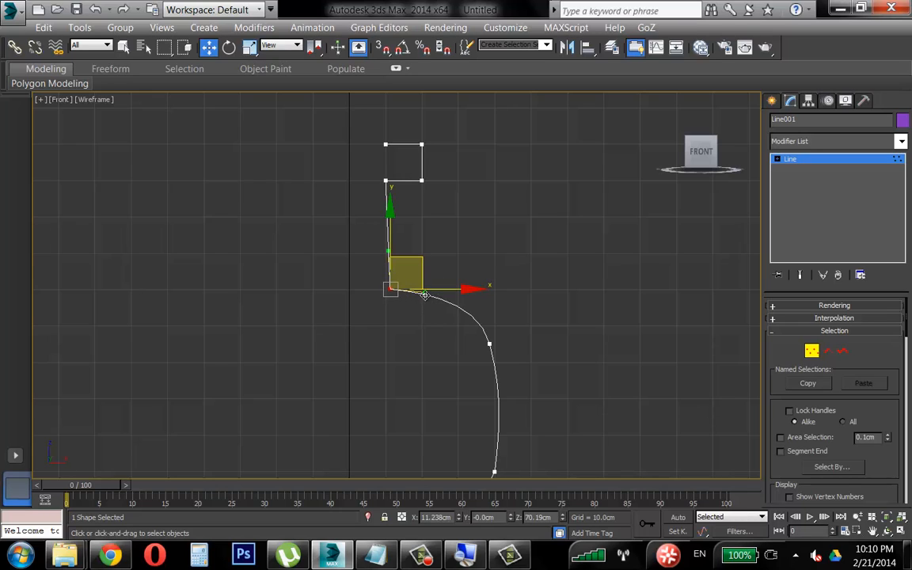
drag(424, 293, 371, 245)
Pull the shoulder and lower body vertices inward, and move the base corner vertex in to about X 17.8 cm
middle_drag(378, 182, 413, 197)
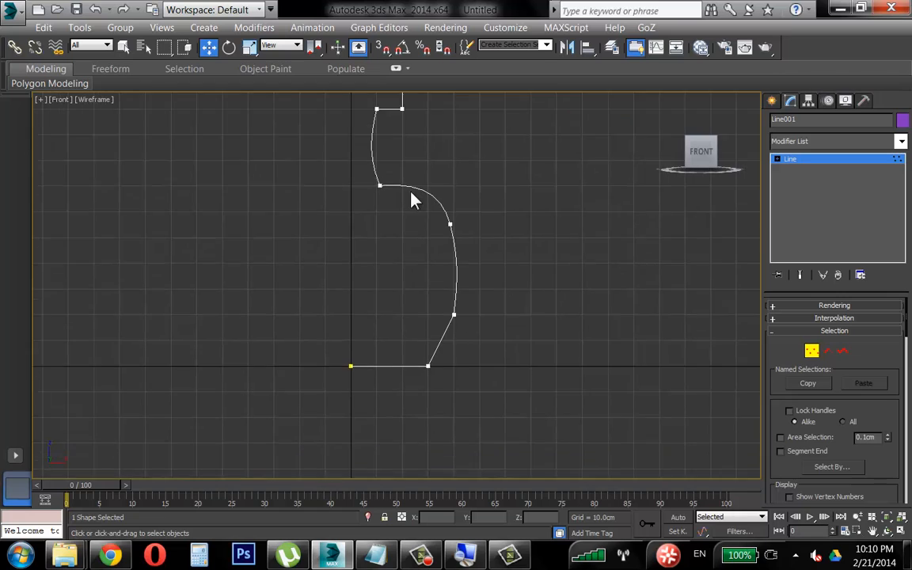
click(464, 235)
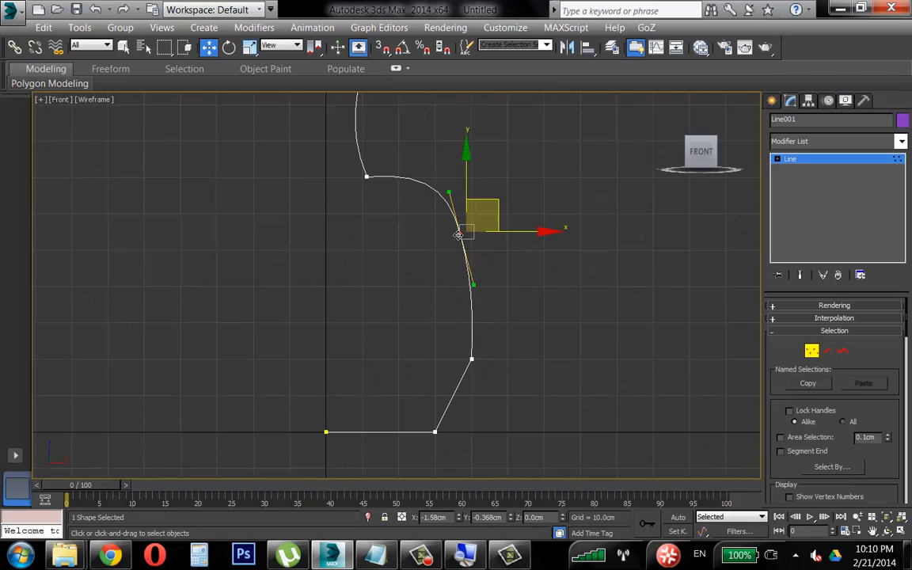
drag(472, 358, 426, 390)
click(435, 431)
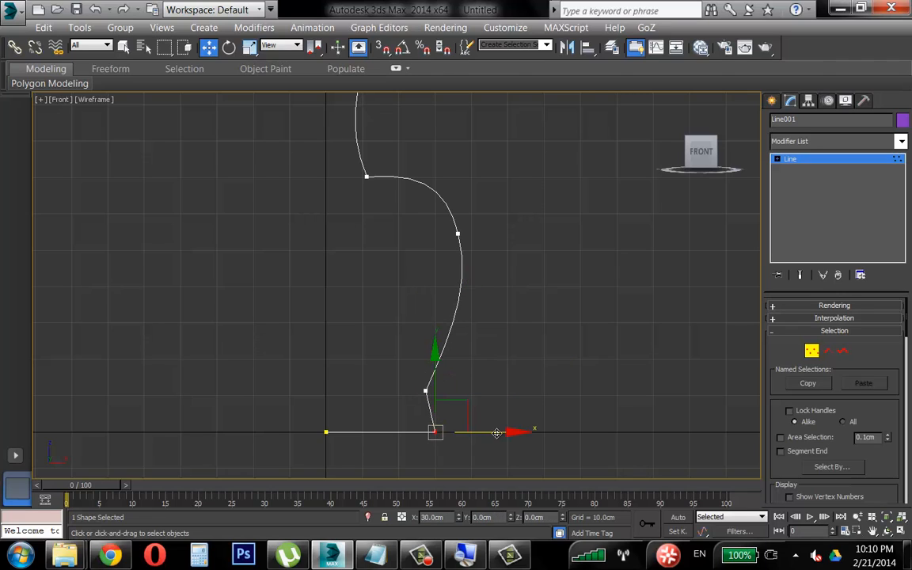
drag(497, 431, 452, 430)
Move the vertex just above the base corner inward and down to about Z 7.4 cm
click(425, 390)
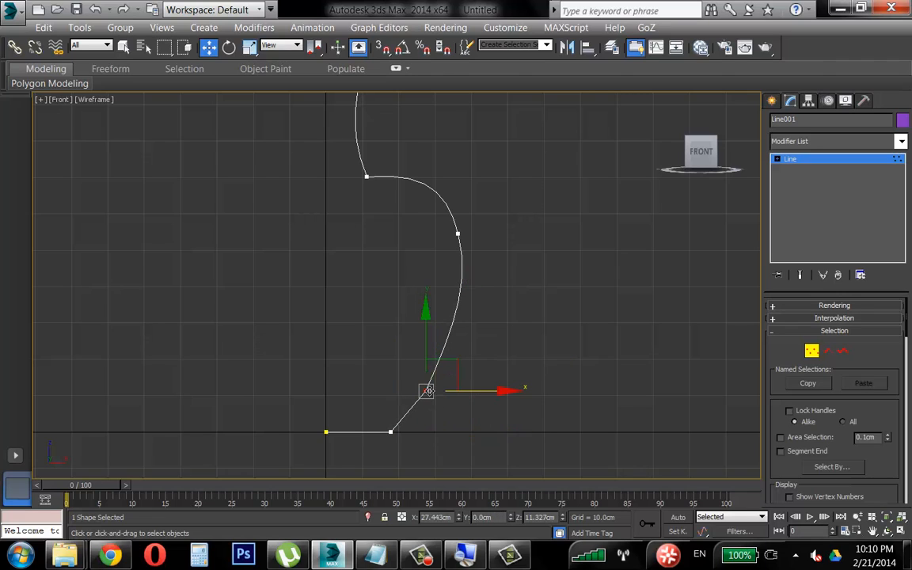
drag(478, 389, 450, 390)
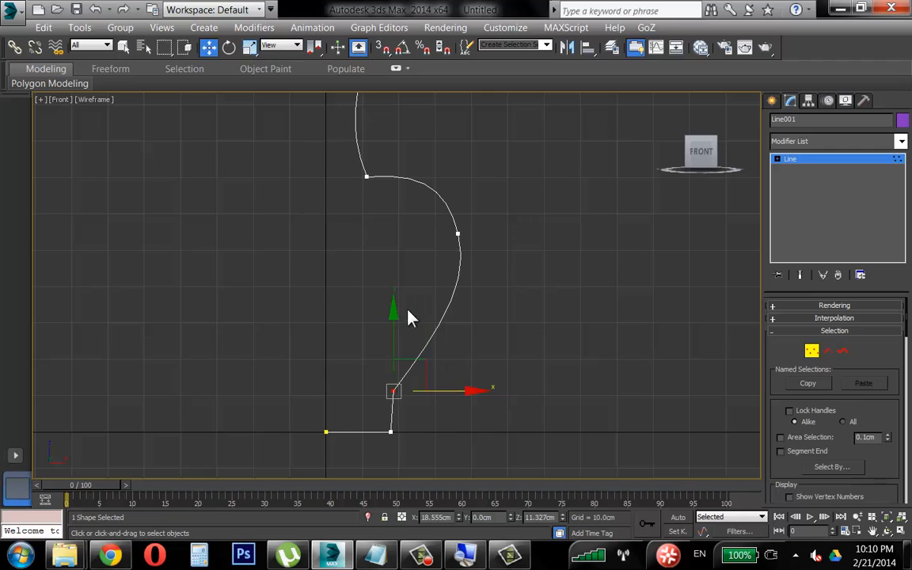
drag(394, 309, 393, 324)
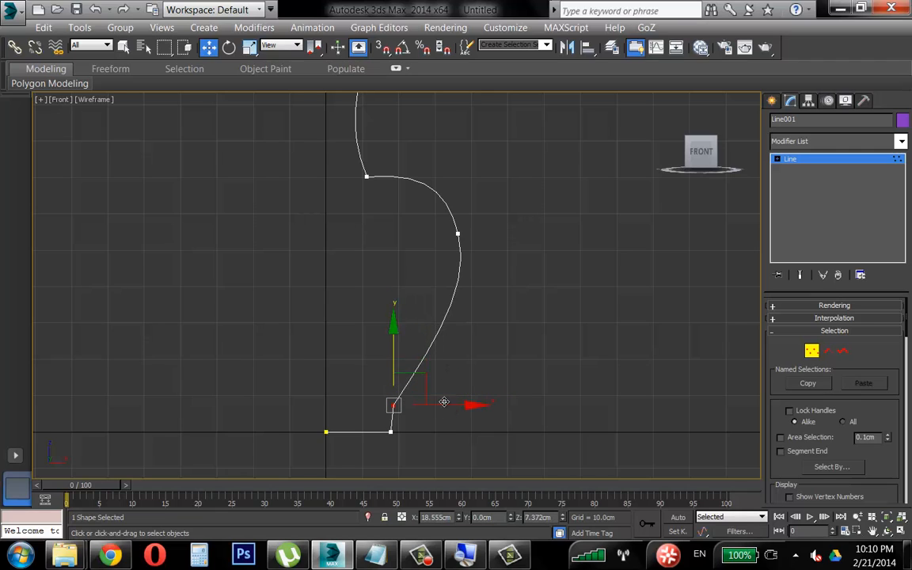
drag(444, 402, 441, 402)
Move the base corner vertex outward to about X 20.4 cm to flare the foot, and exit Vertex editing
click(391, 431)
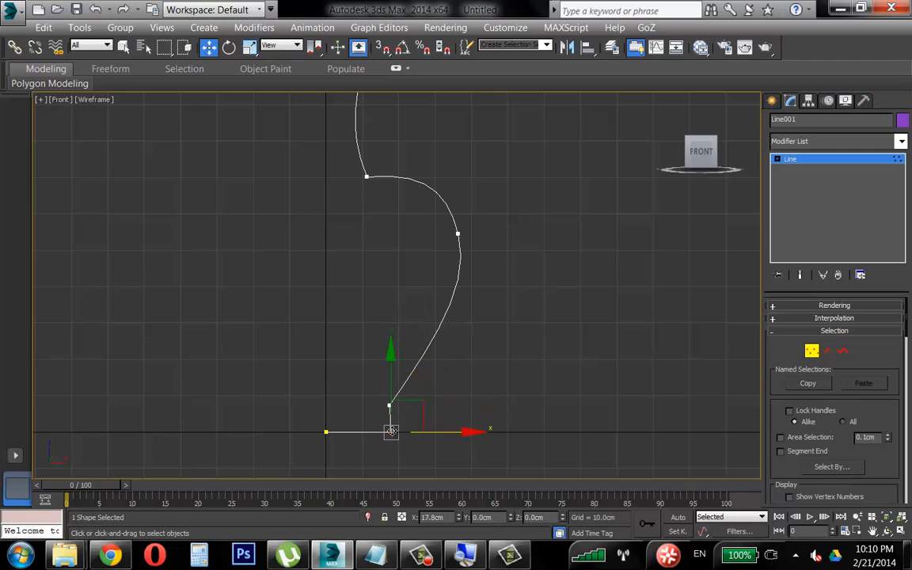
scroll(491, 337, down, 4)
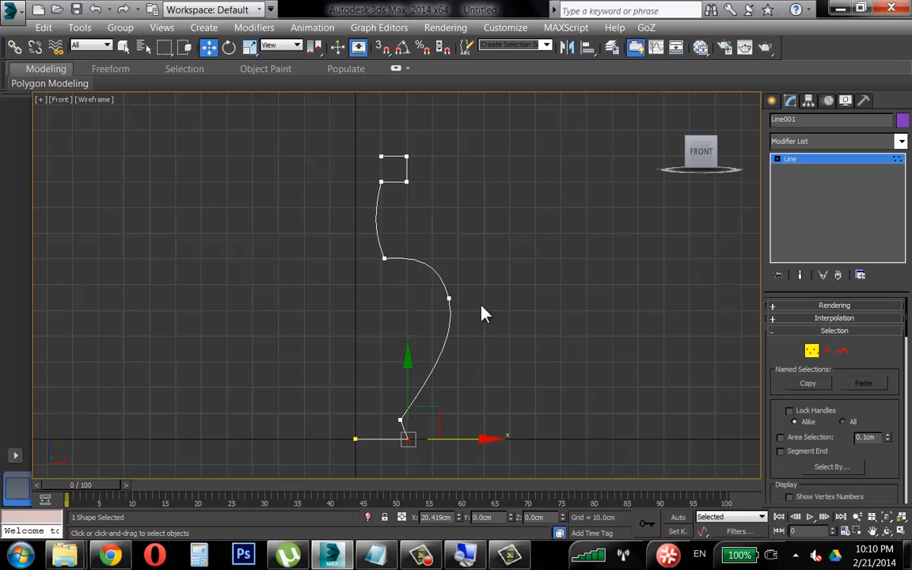
click(523, 323)
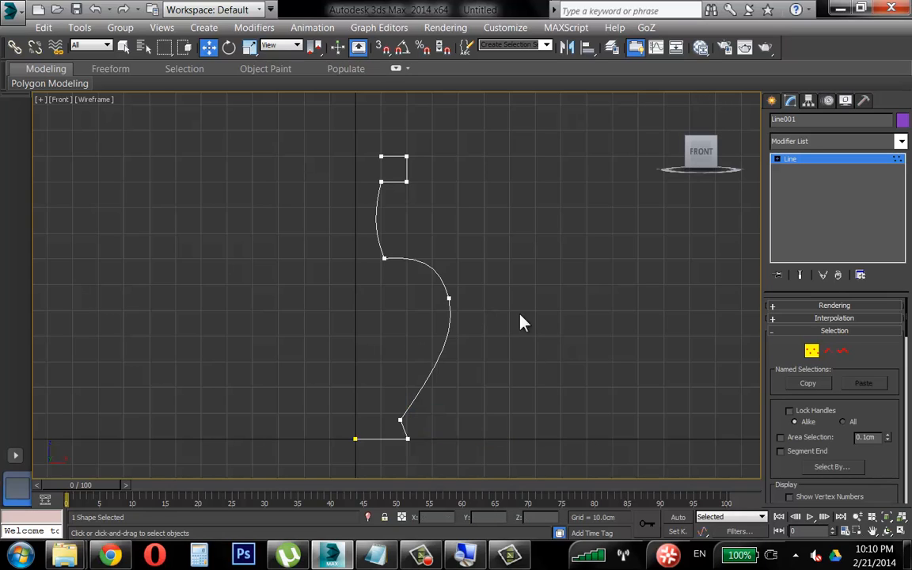
click(817, 355)
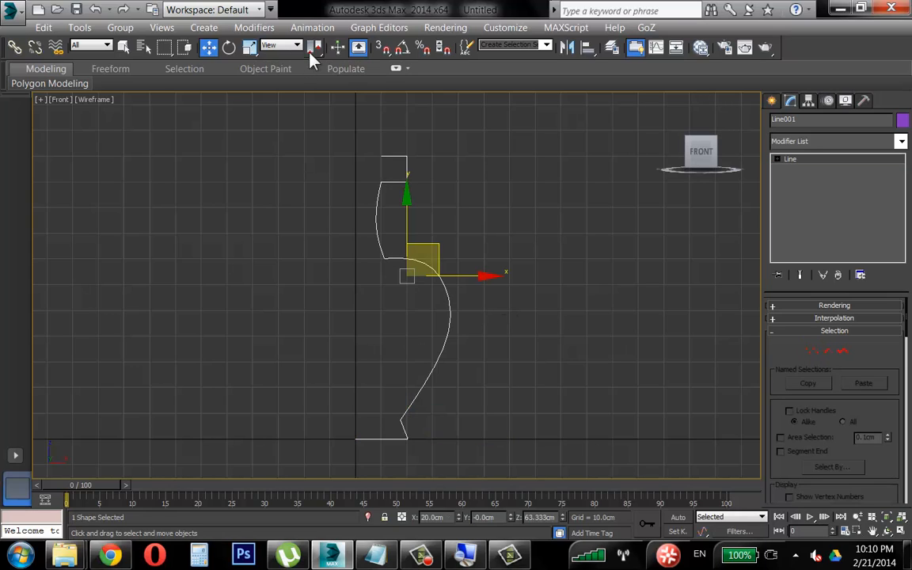
Set the transform center to the coordinate system's origin and restore the four-viewport layout
drag(314, 46, 315, 112)
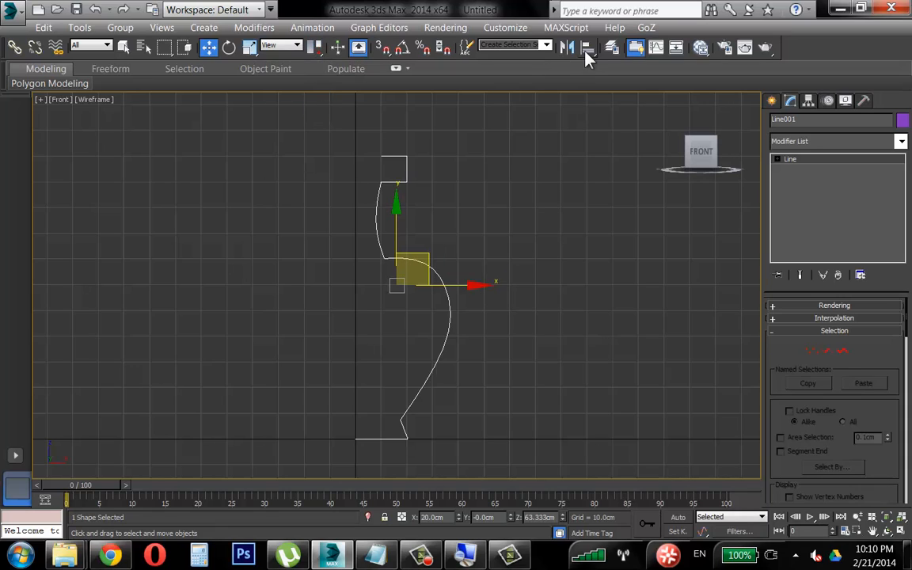
click(317, 50)
key(alt+w)
Mirror the vase profile across the X axis as a copy and select both halves in the Front view
middle_drag(645, 413, 662, 442)
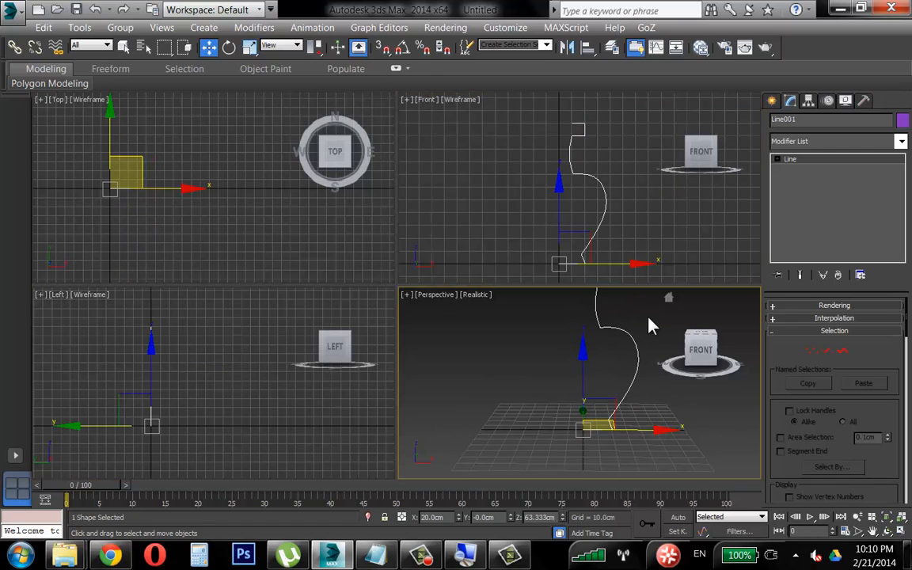
click(568, 48)
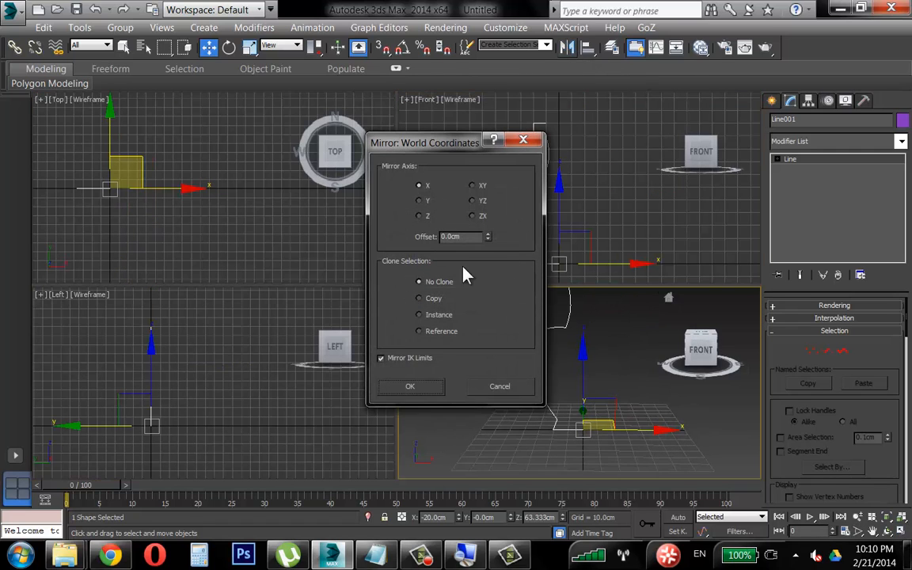
click(421, 299)
click(410, 385)
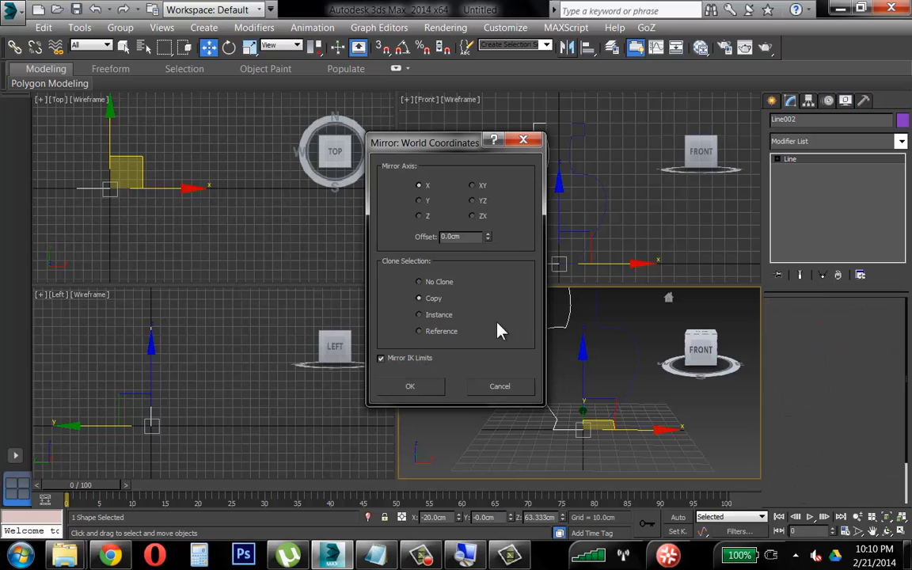
click(899, 530)
drag(513, 227, 236, 431)
middle_drag(236, 440, 239, 394)
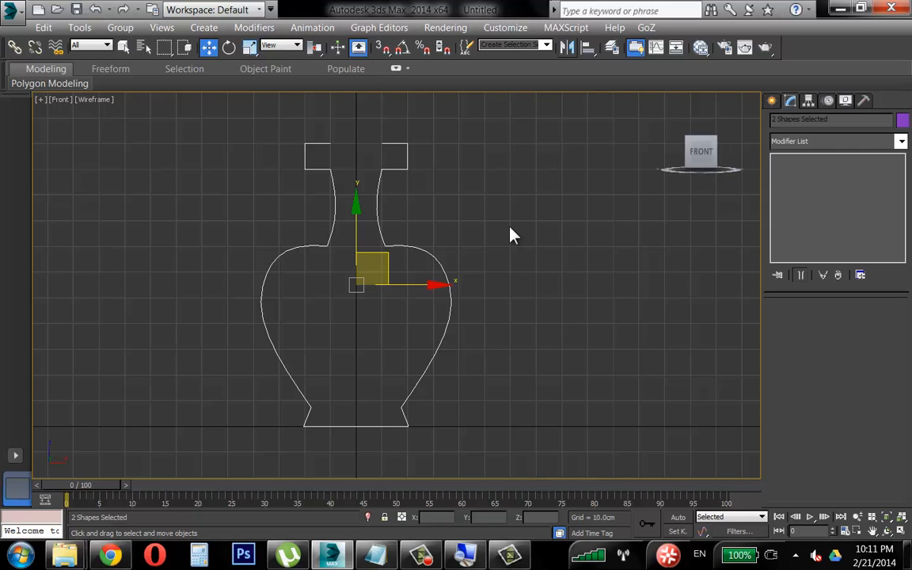
Delete the mirrored copy of the vase profile and select the original half
click(394, 205)
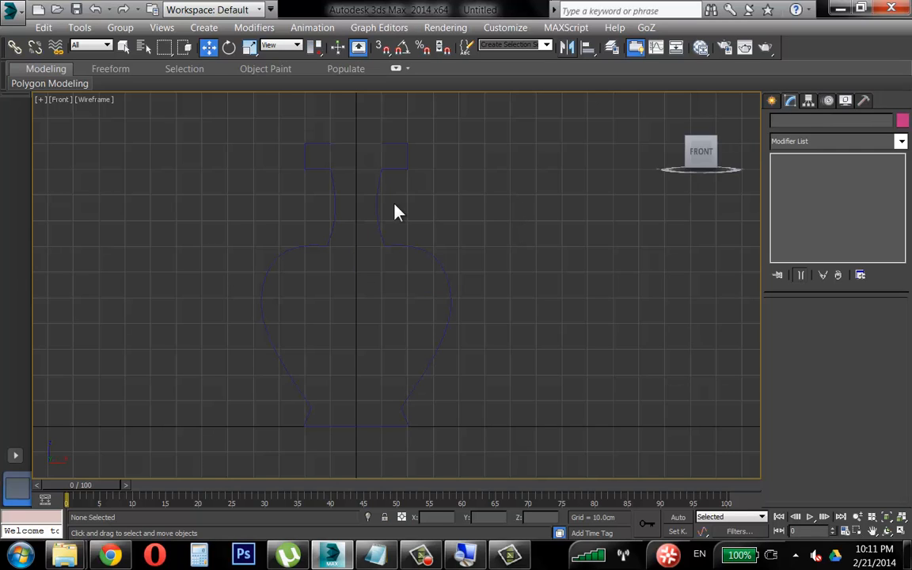
click(334, 204)
click(382, 205)
click(333, 203)
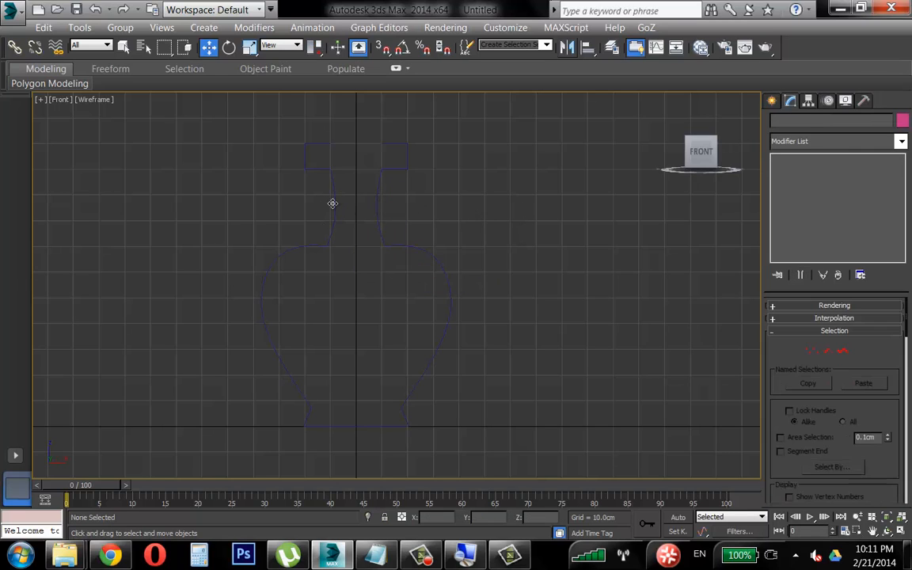
key(Delete)
click(398, 169)
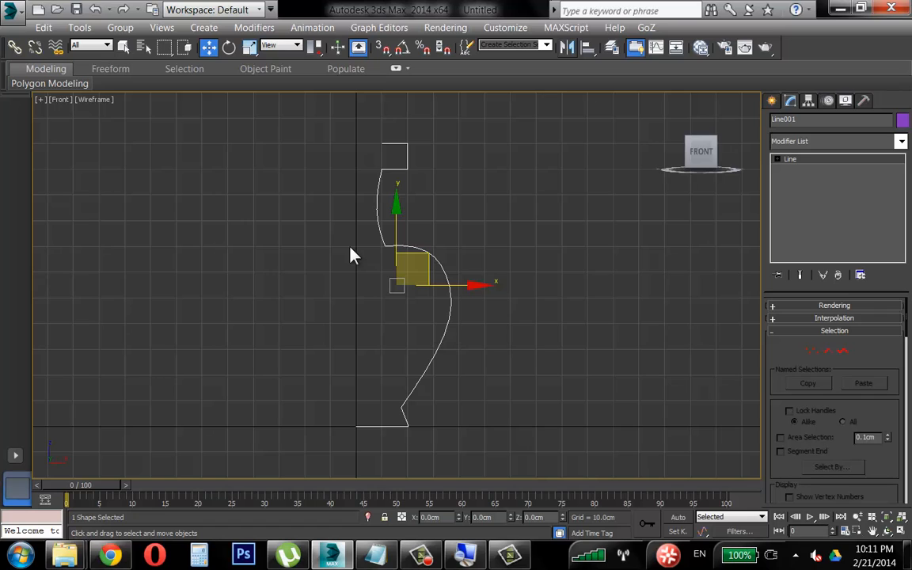
Apply a Lathe modifier to the vase profile in a maximized Perspective view
click(899, 531)
alt+middle_drag(590, 346, 588, 404)
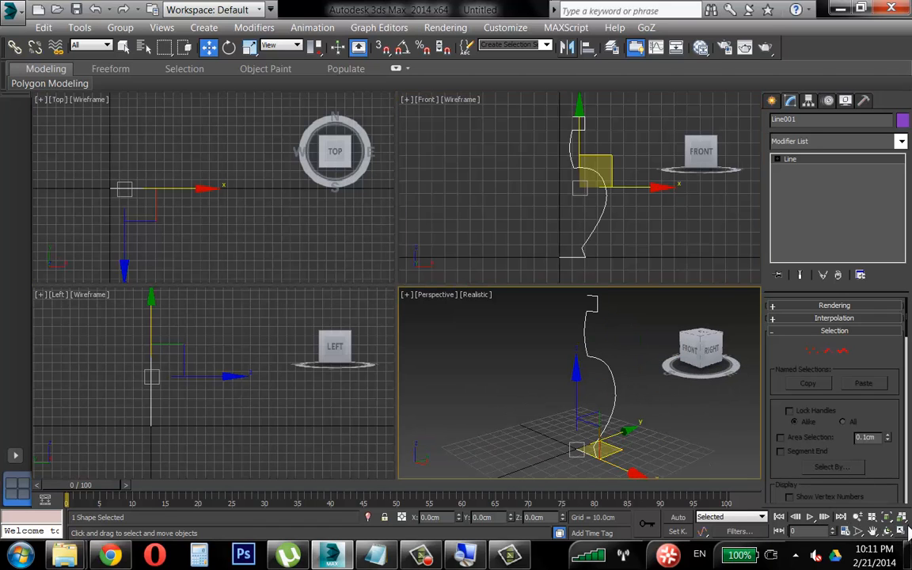
key(alt+w)
click(425, 299)
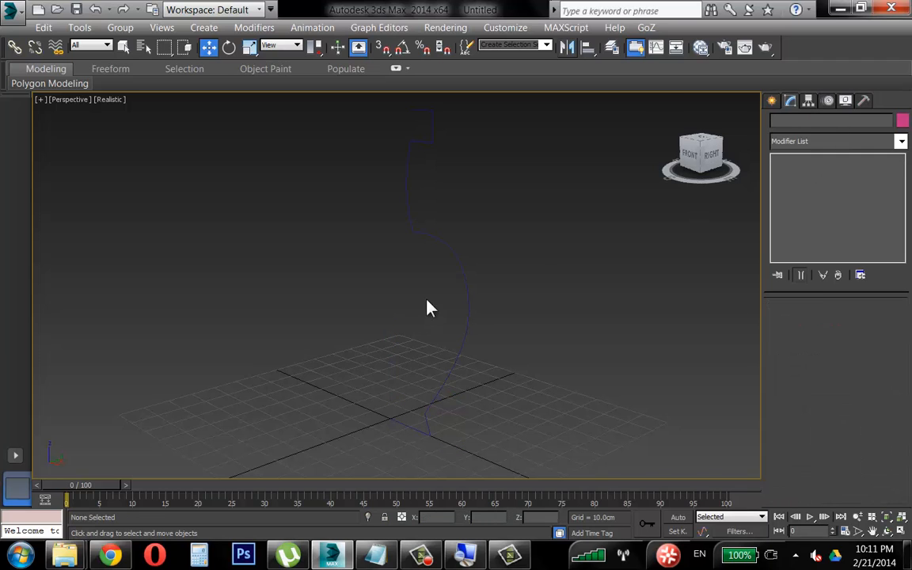
key(ctrl+z)
alt+middle_drag(473, 307, 488, 355)
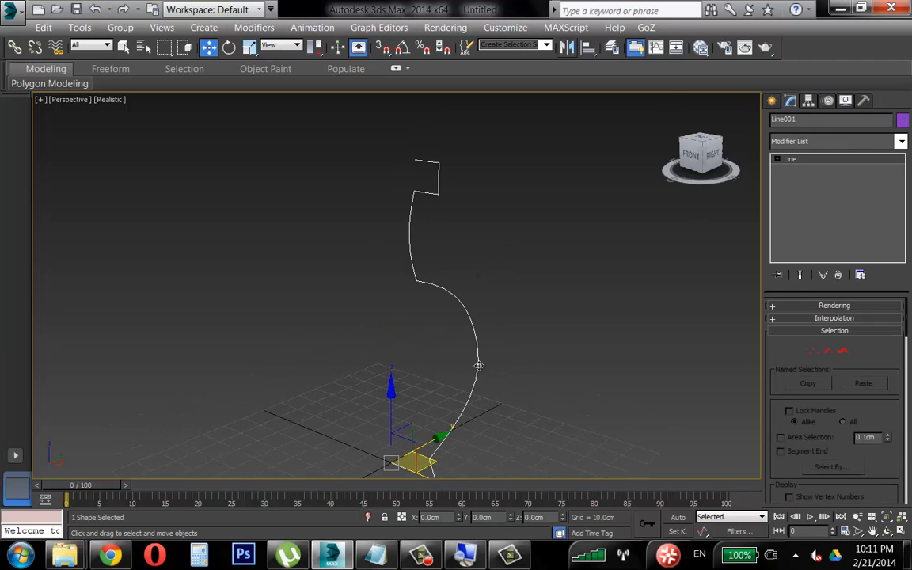
middle_drag(507, 291, 514, 263)
drag(523, 272, 368, 360)
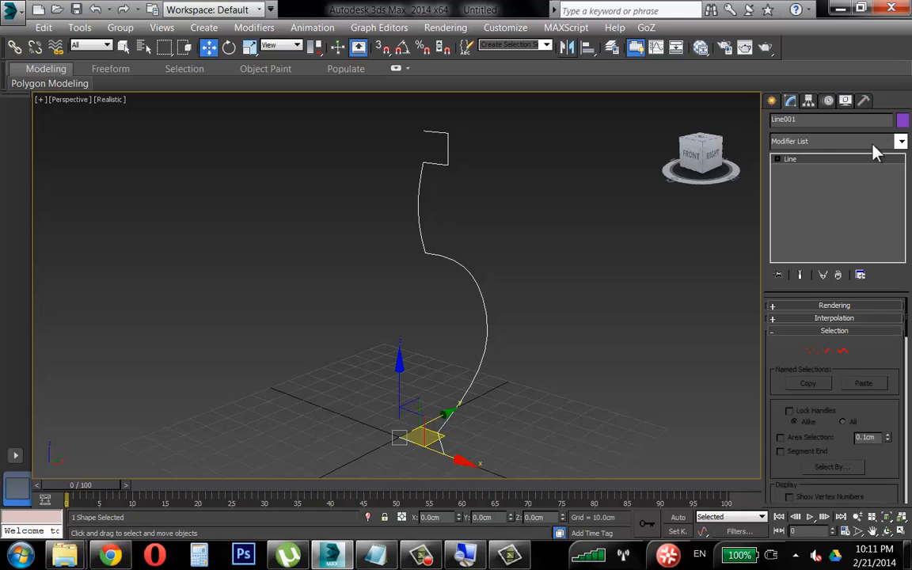
click(901, 141)
scroll(831, 300, down, 10)
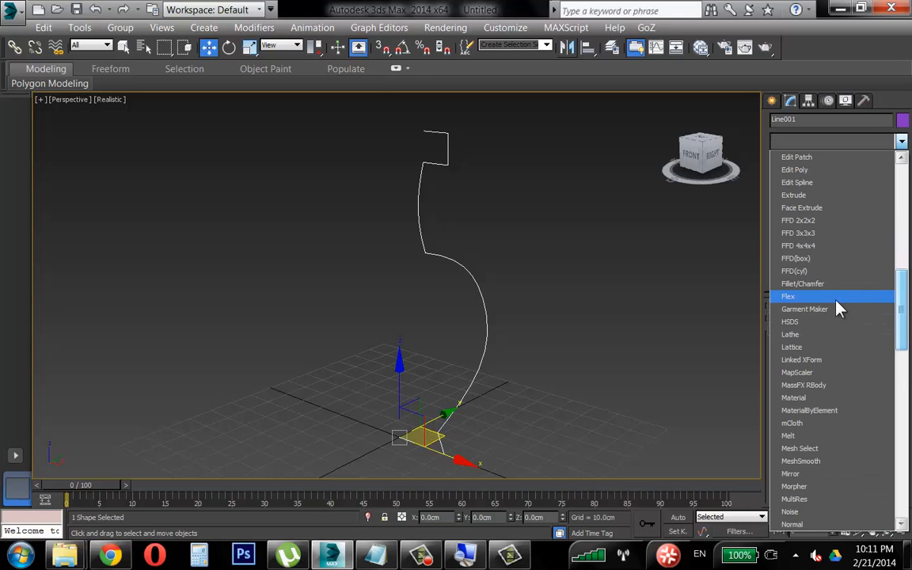
click(800, 331)
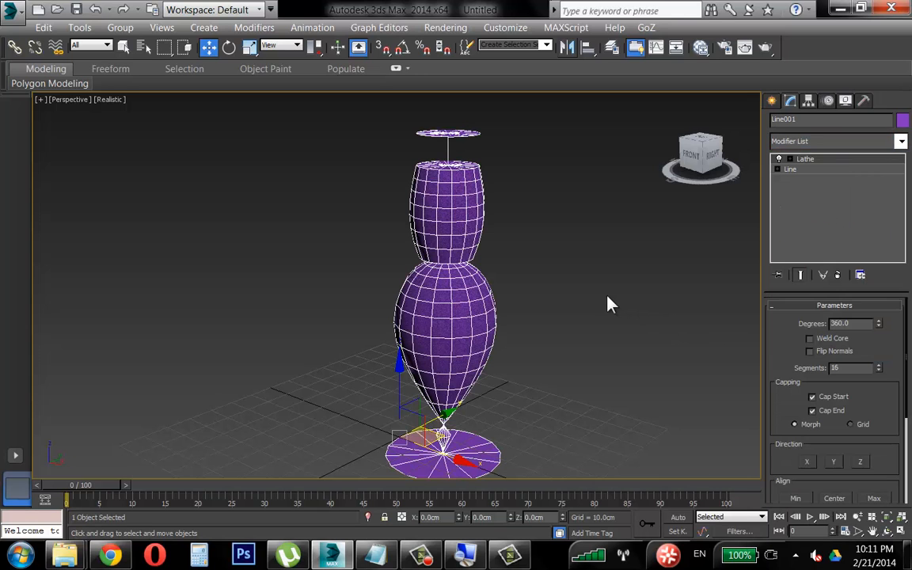
Turn off the Lathe modifier's effect and set the transform center to the object's pivot point
alt+middle_drag(609, 303, 612, 327)
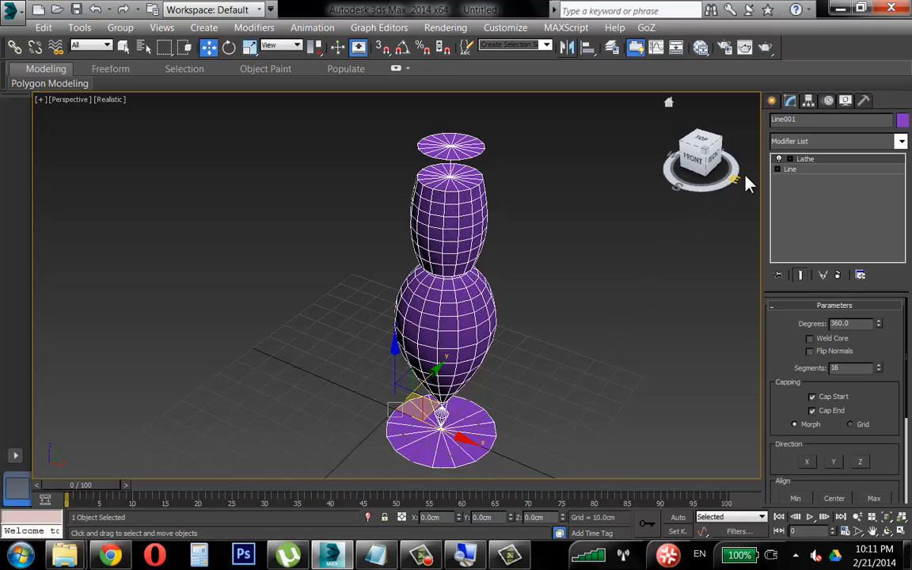
click(780, 158)
alt+middle_drag(554, 252, 567, 241)
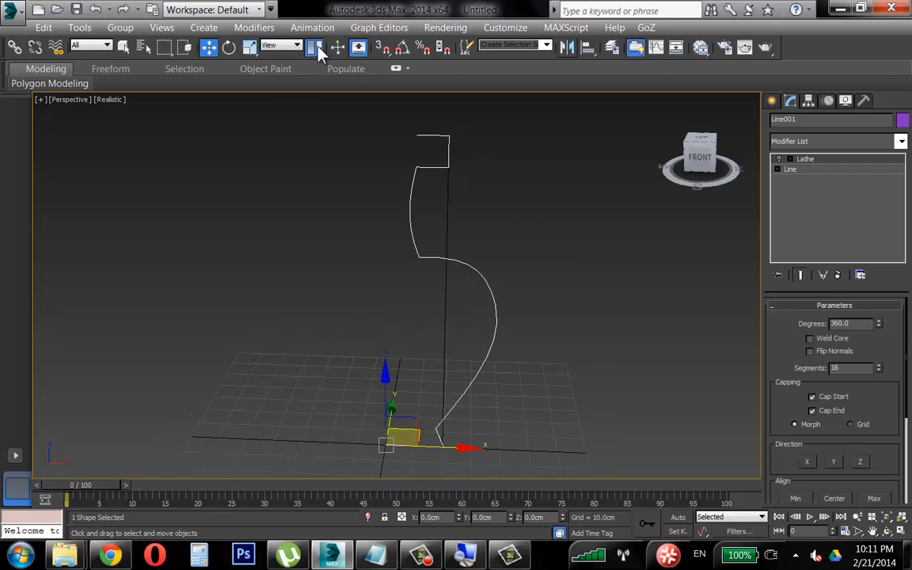
drag(315, 46, 317, 81)
alt+middle_drag(568, 293, 450, 273)
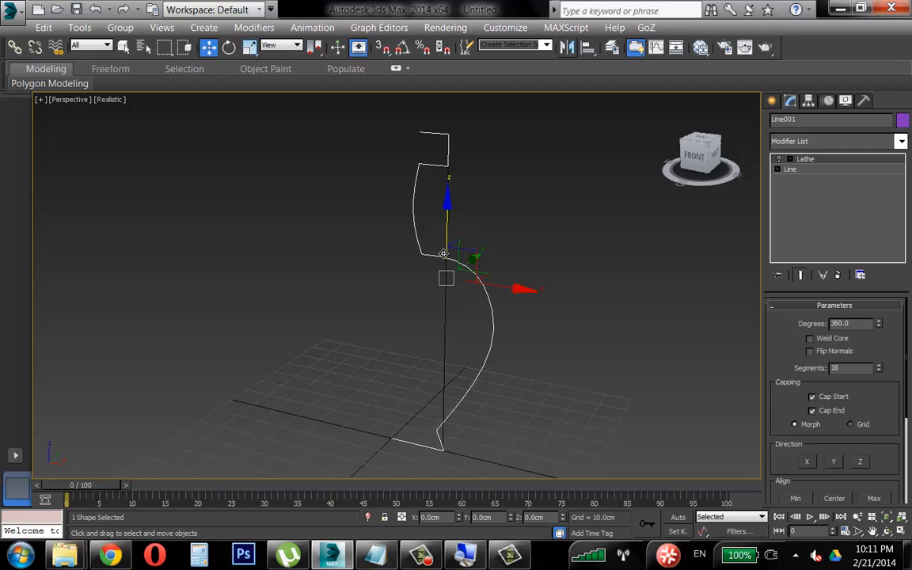
Turn the Lathe effect back on and align its axis to Min after trying Max
click(779, 159)
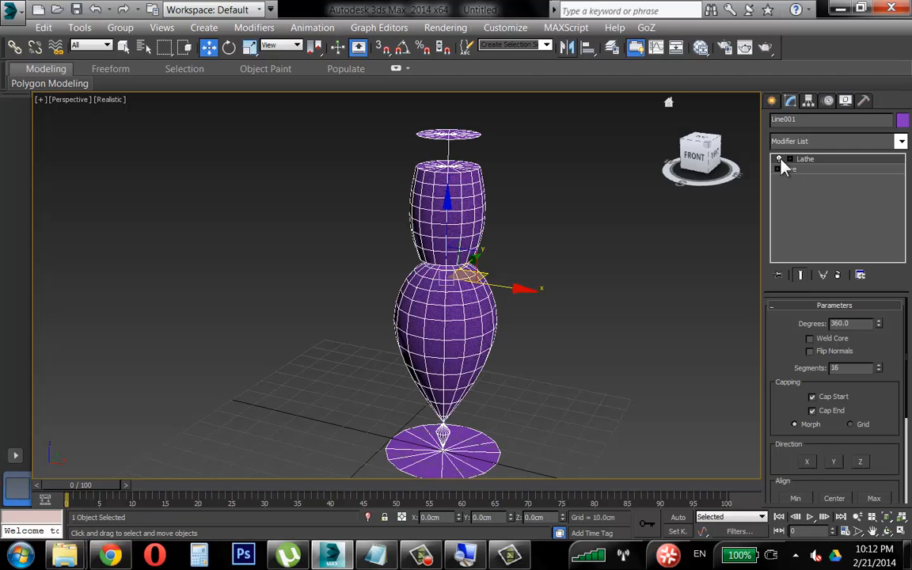
click(779, 159)
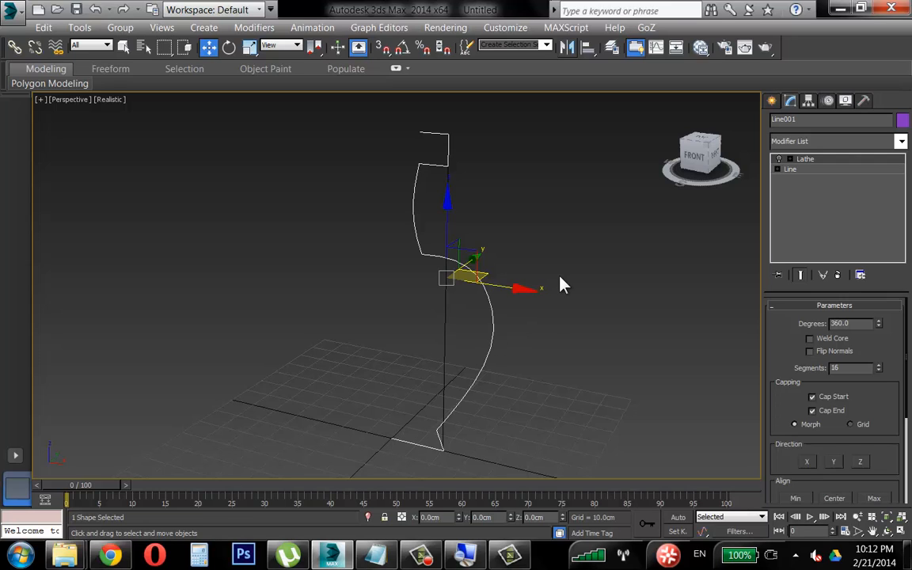
drag(894, 399, 893, 397)
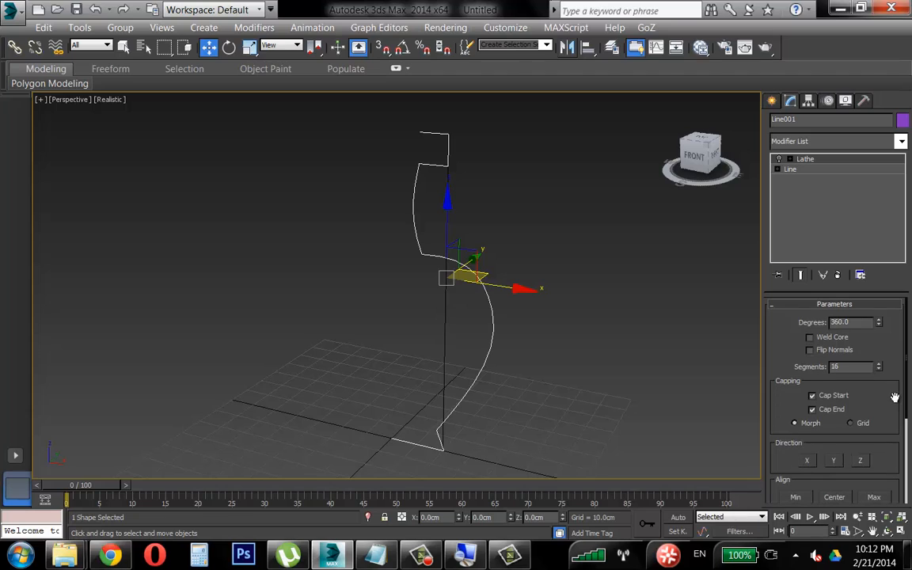
click(778, 159)
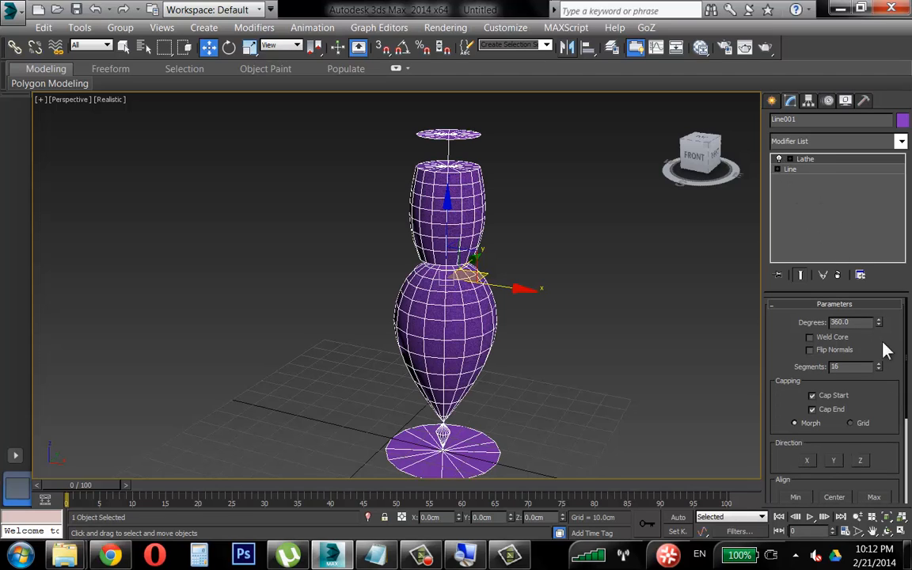
drag(884, 350, 890, 315)
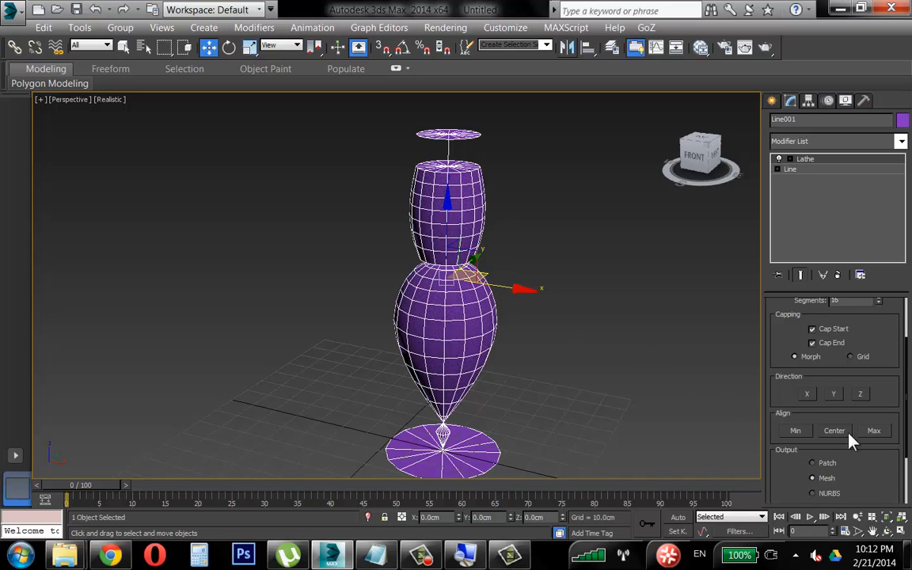
click(885, 433)
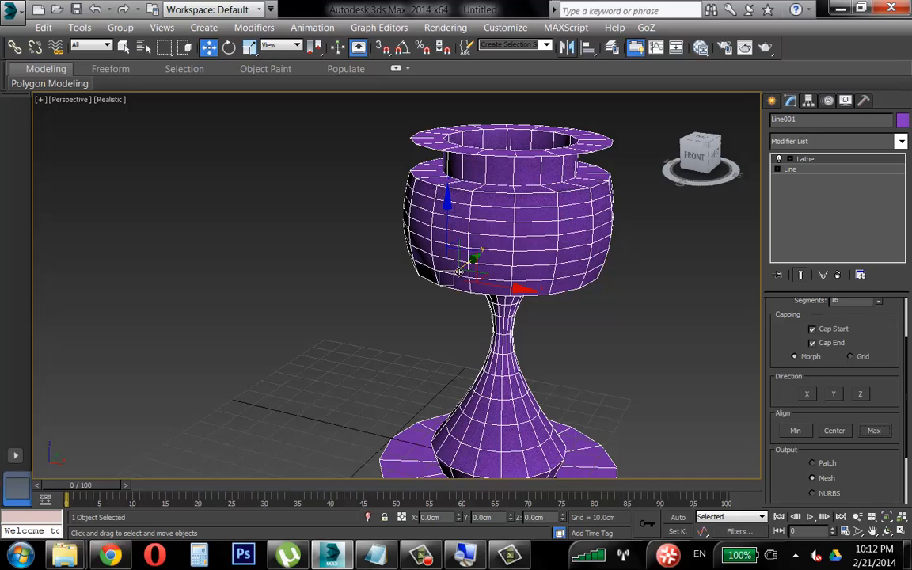
click(794, 431)
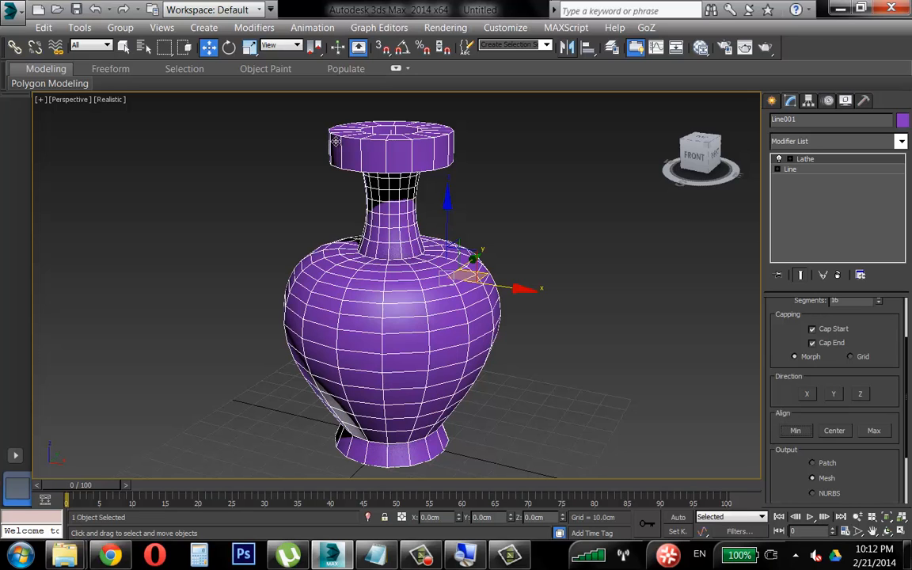
mouse_move(415, 187)
alt+middle_down()
mouse_move(421, 195)
mouse_move(429, 179)
mouse_move(419, 180)
alt+middle_up()
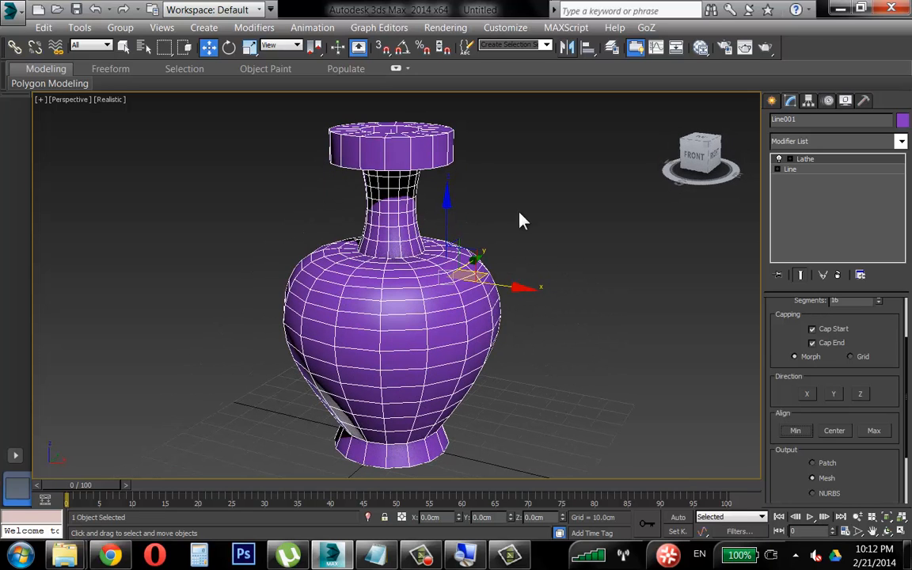
Set the Lathe degrees to 180 to revolve only half of the vase
scroll(902, 348, up, 3)
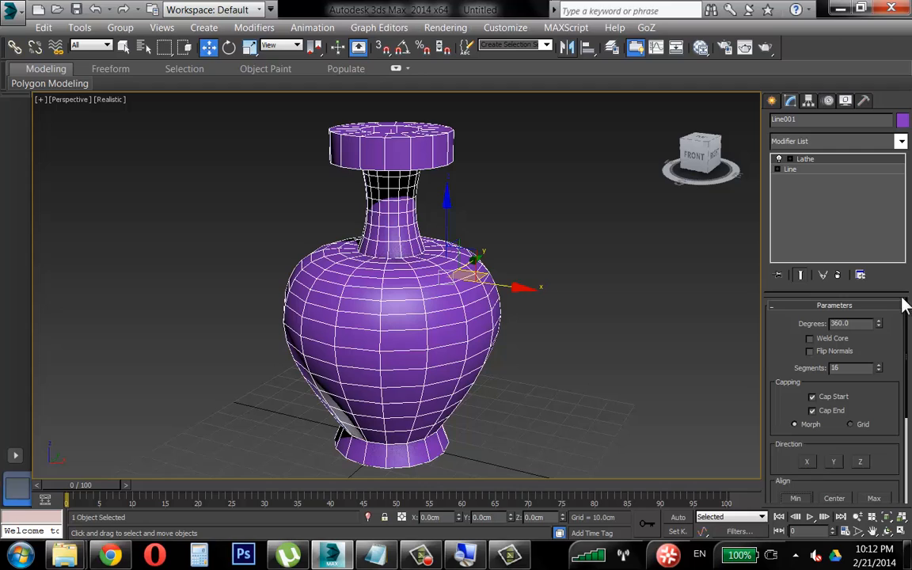
click(862, 324)
double_click(862, 325)
text(180)
key(Return)
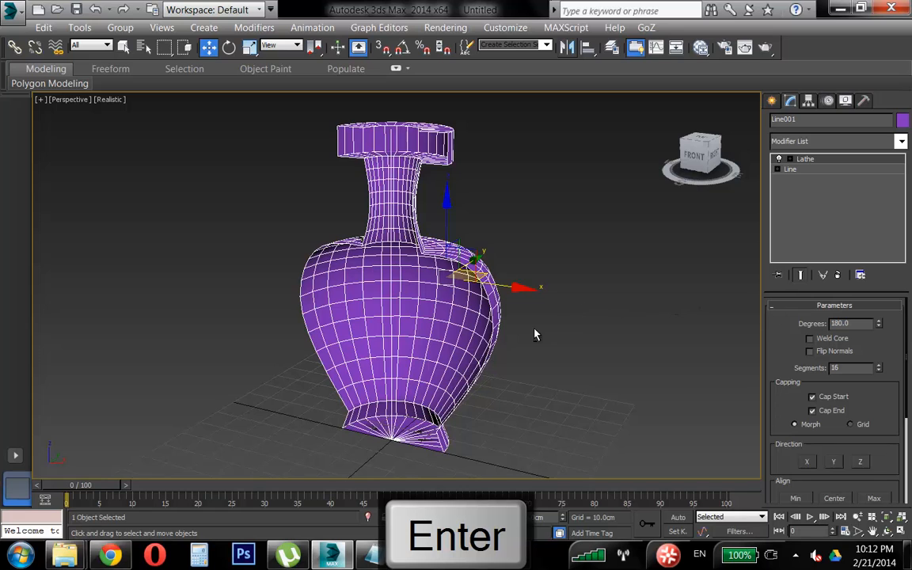
alt+middle_drag(480, 296, 493, 360)
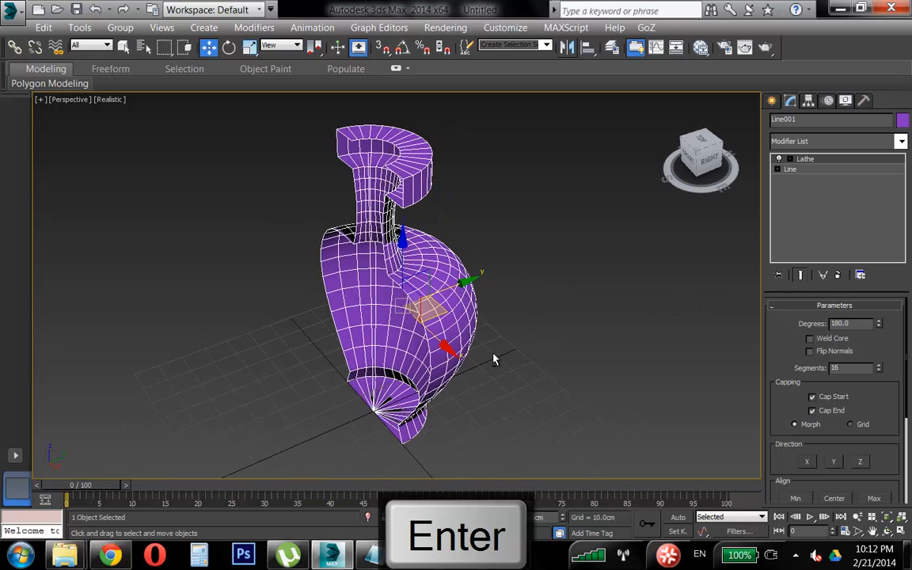
Set the Lathe degrees to 360 and reduce the segments to 5
click(858, 323)
text(360)
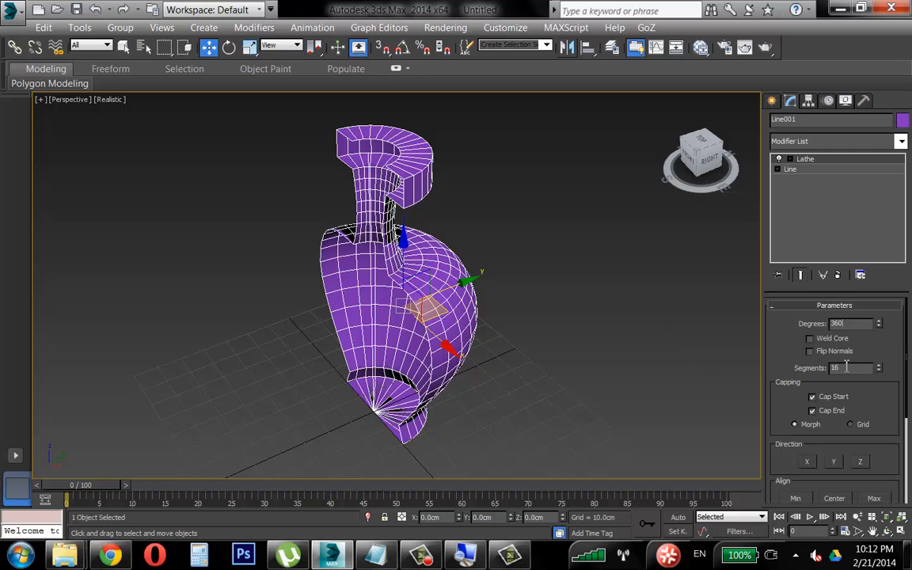
key(Return)
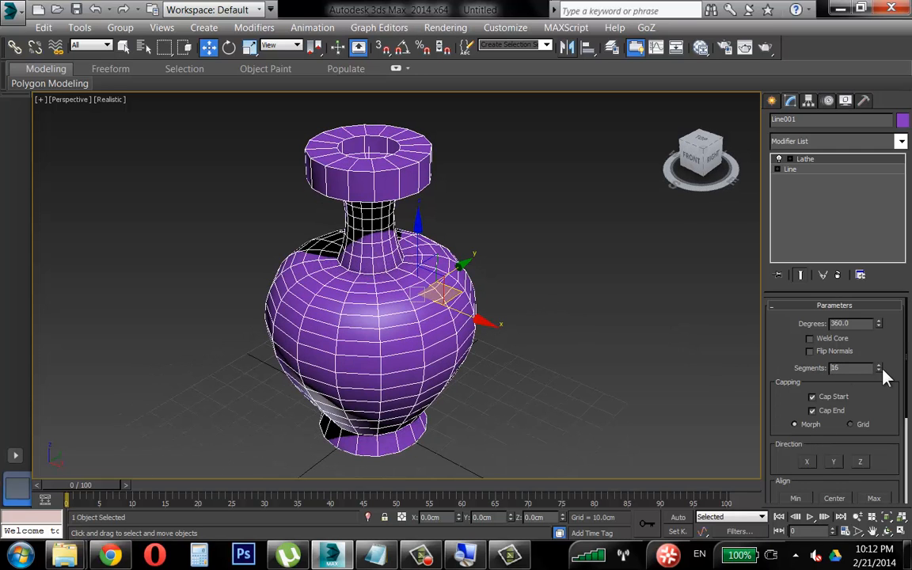
drag(880, 369, 878, 384)
alt+middle_drag(445, 229, 497, 253)
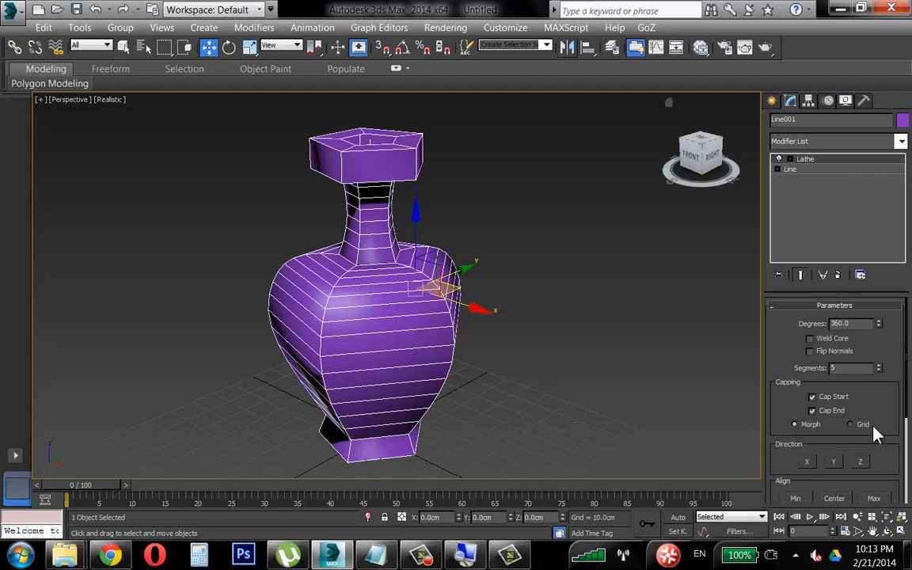
Return to the four-viewport layout, enter the Line's Vertex level and select the vase's belly vertex in the Front view
click(15, 459)
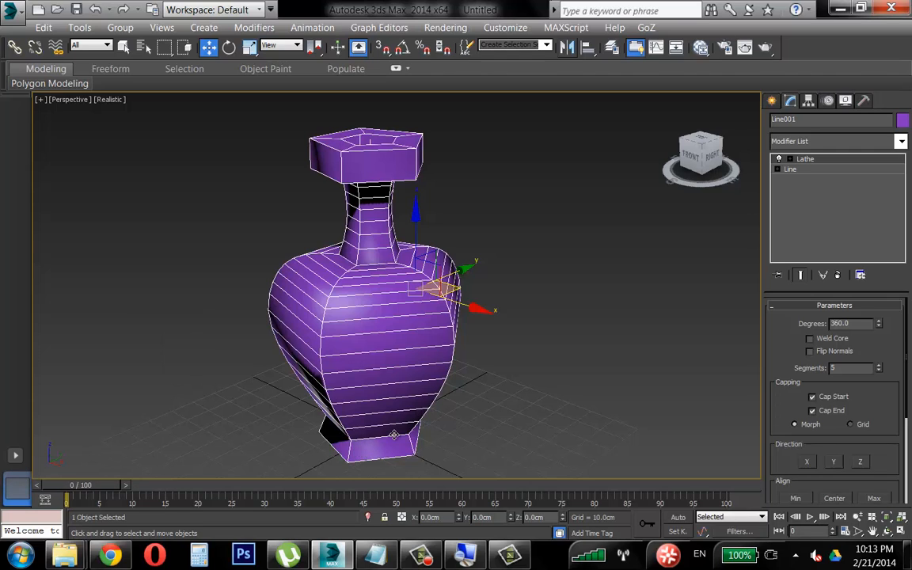
key(alt+w)
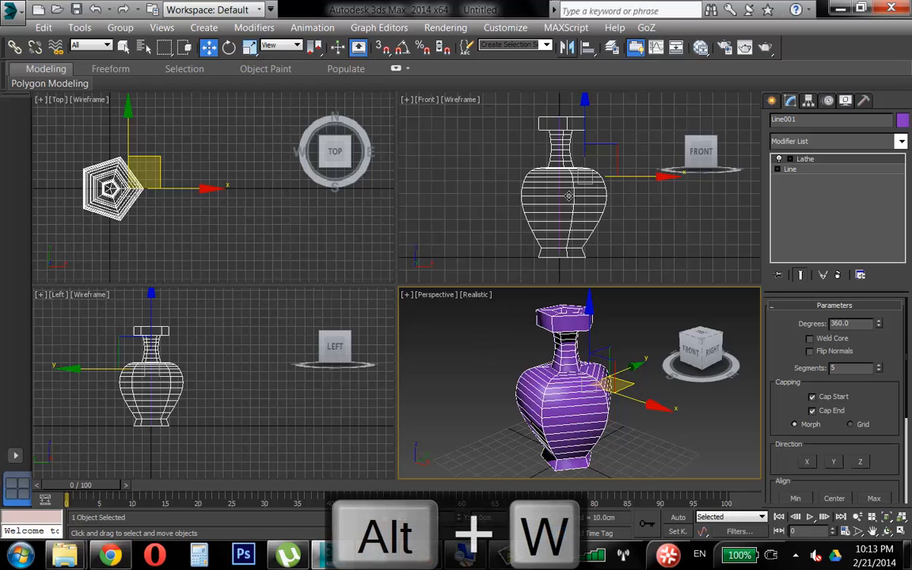
right_click(513, 175)
click(795, 169)
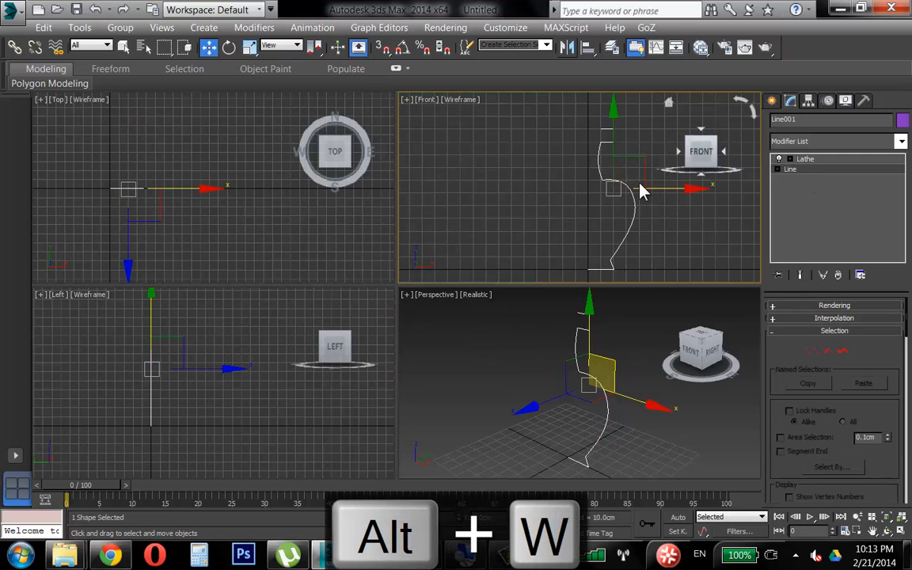
click(812, 349)
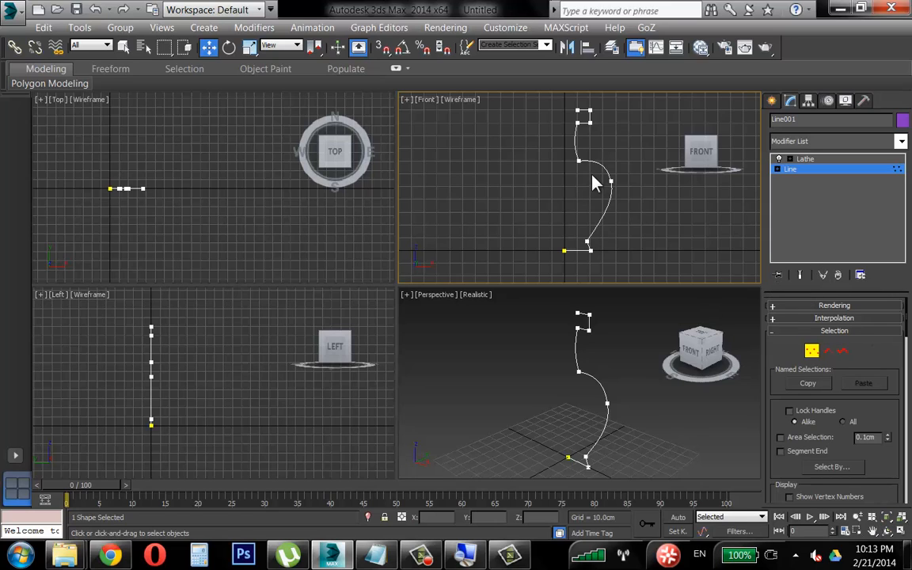
click(612, 181)
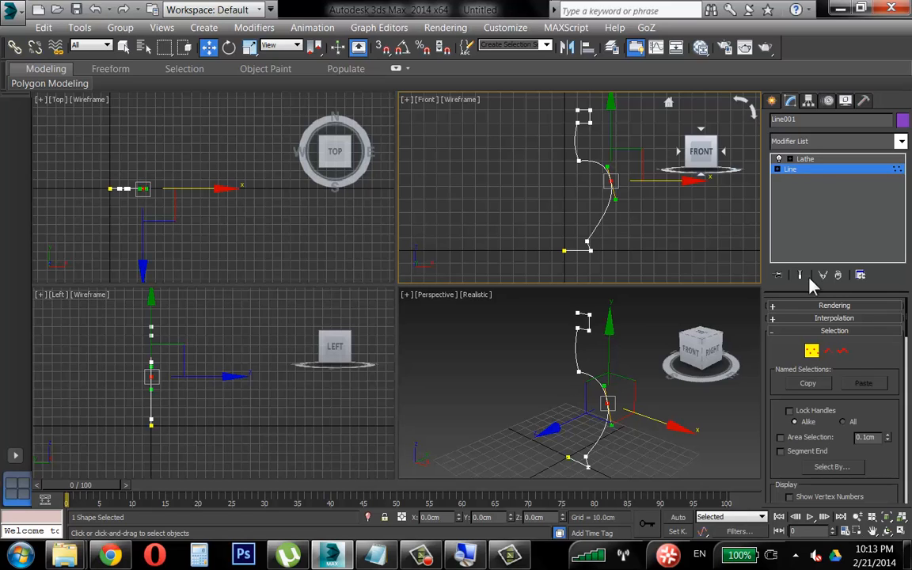
Magnify the screen to 200% and turn on Show End Result for the Line, then close the Magnifier
key(super+plus)
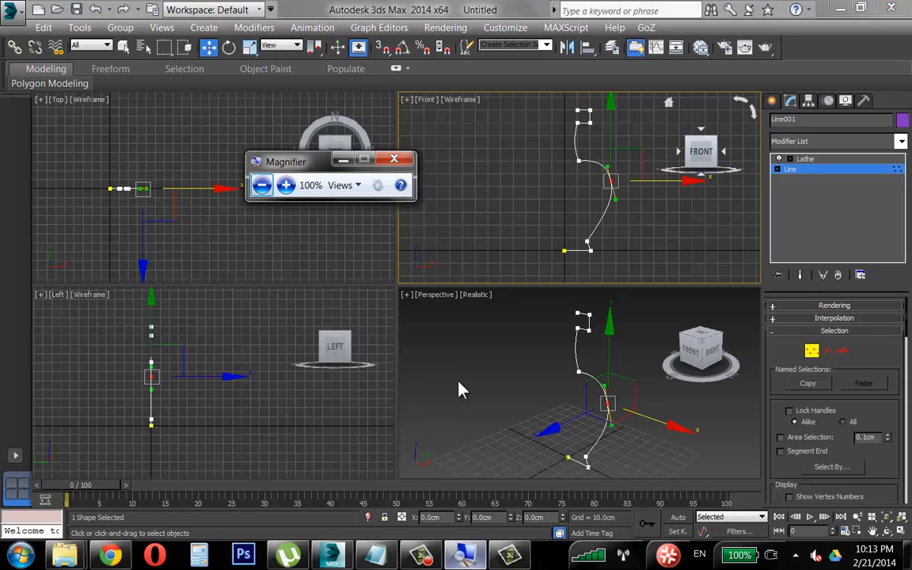
click(286, 186)
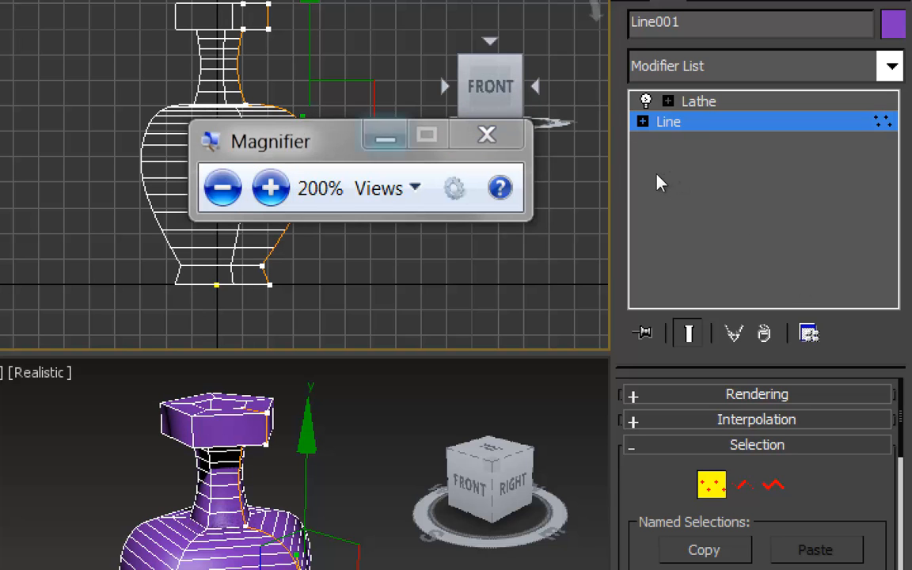
middle_drag(605, 347, 617, 318)
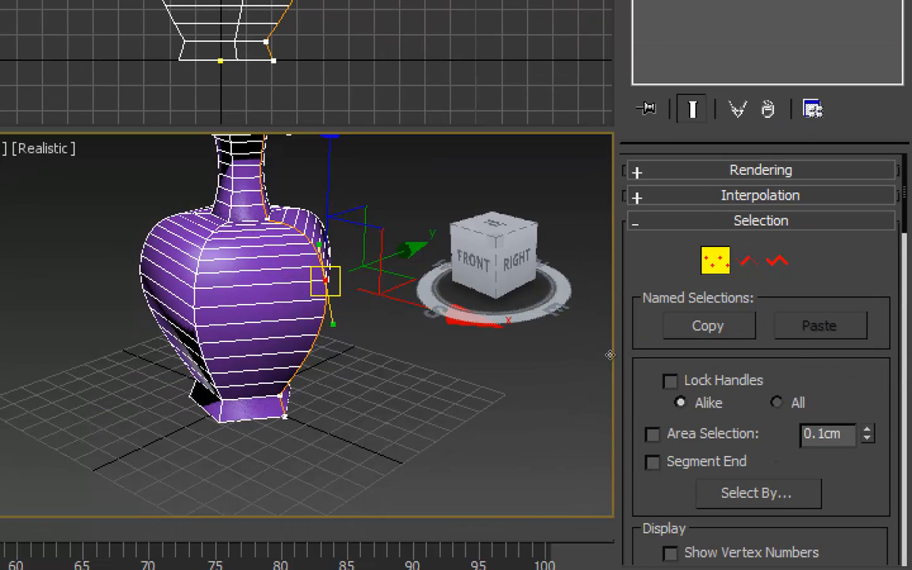
key(alt+w)
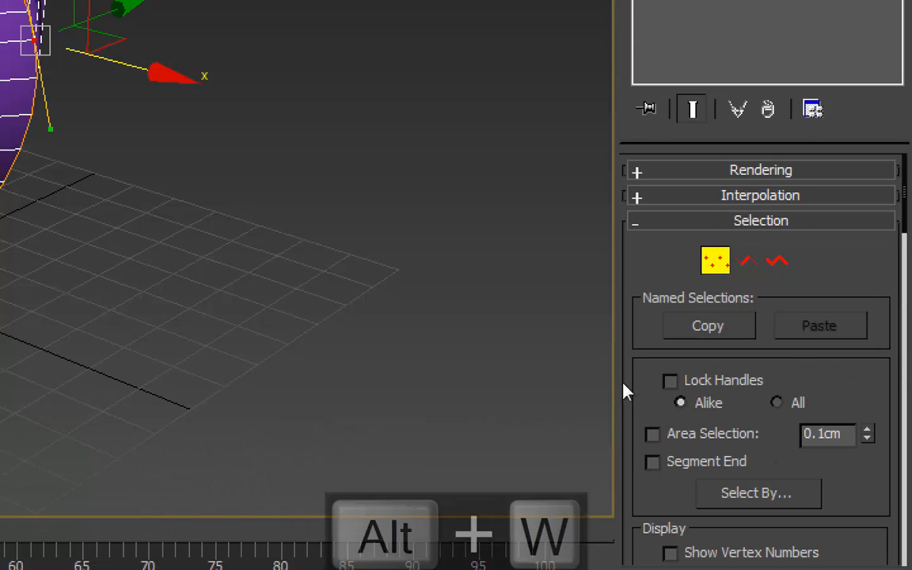
key(alt+w)
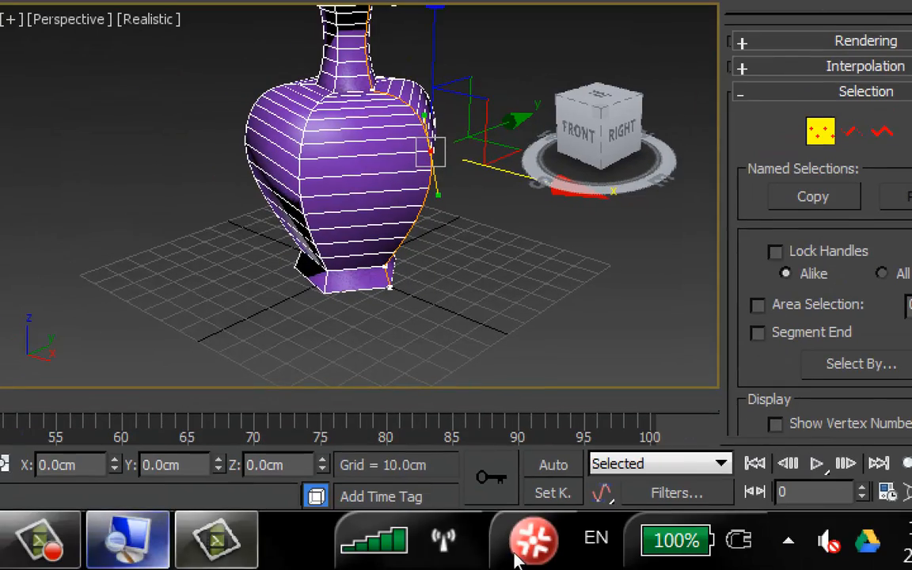
click(128, 539)
click(491, 135)
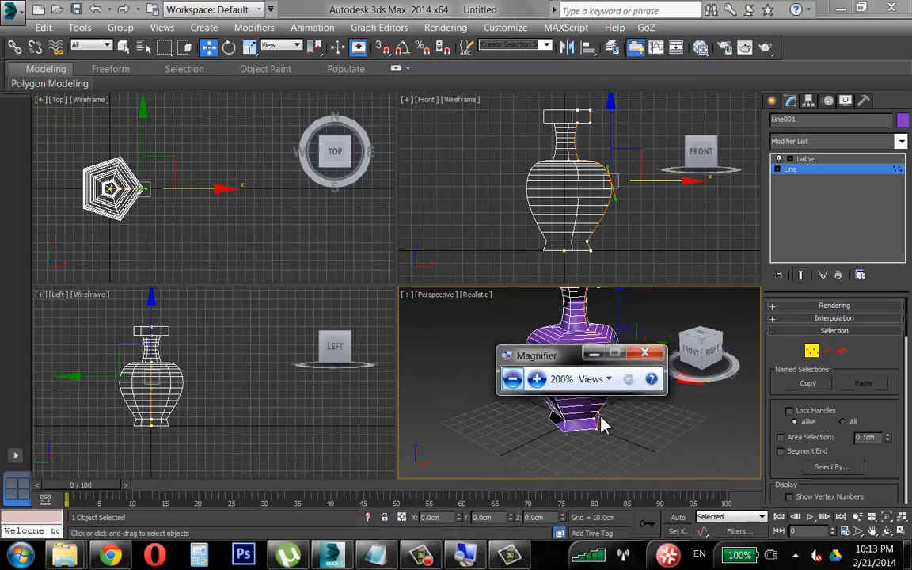
Move the belly vertex inwards in the Front view to slim the vase's body
middle_drag(577, 376, 571, 380)
scroll(588, 407, up, 10)
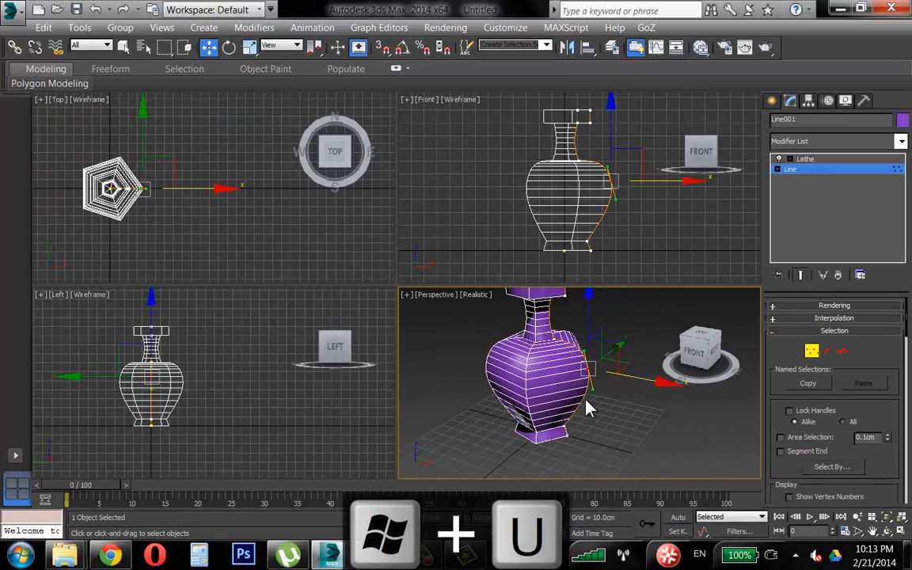
scroll(545, 197, up, 8)
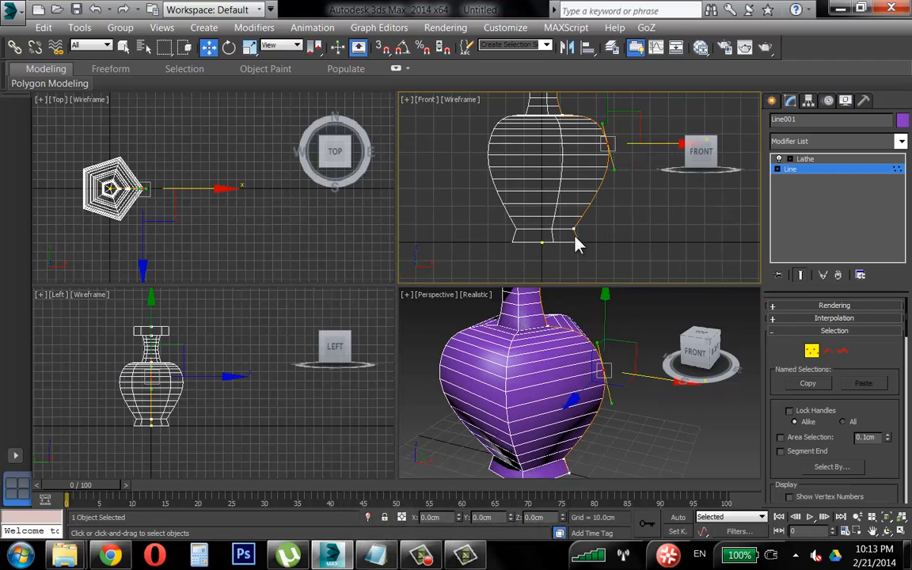
click(578, 240)
scroll(542, 173, down, 3)
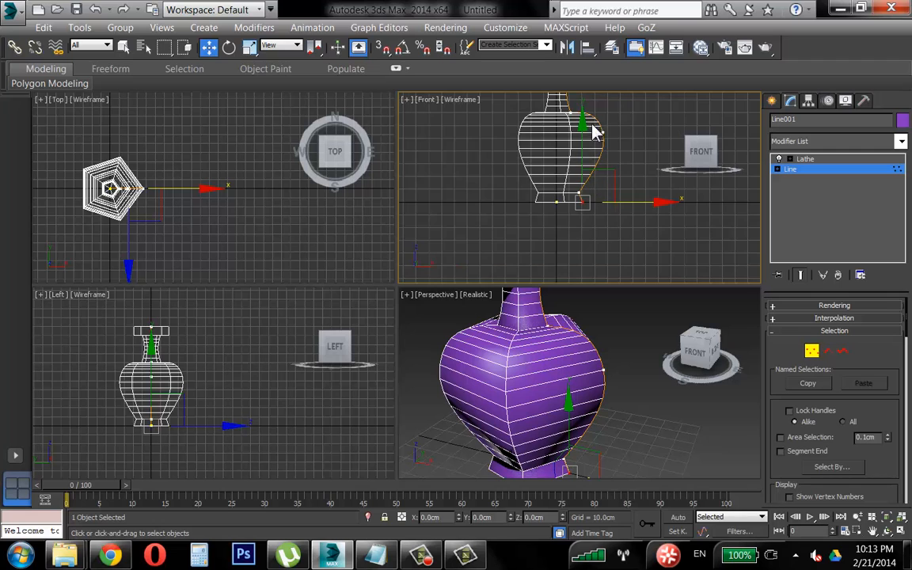
drag(595, 114, 619, 149)
middle_drag(619, 149, 610, 173)
mouse_move(625, 133)
mouse_down()
mouse_move(607, 135)
mouse_move(616, 150)
mouse_move(617, 133)
mouse_up()
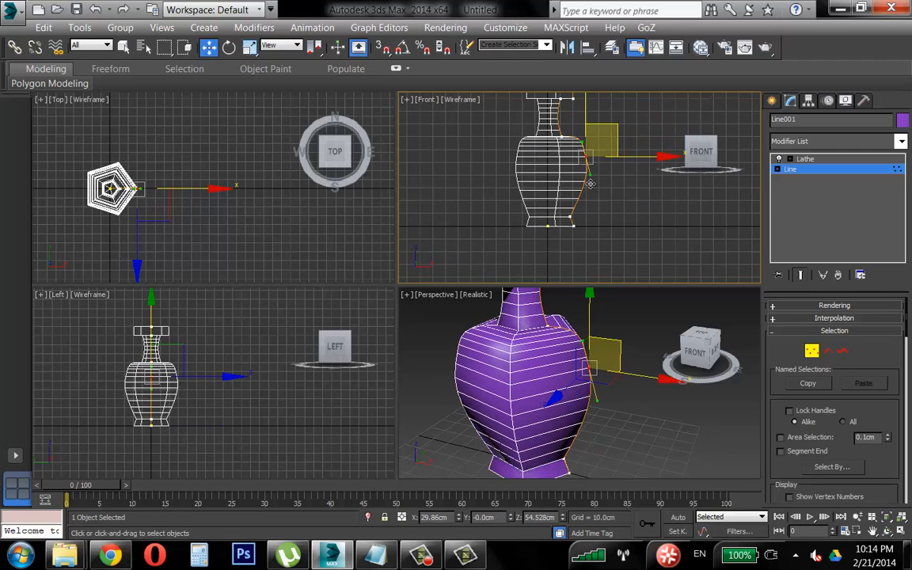
Select the profile's outer base vertices and move them inwards to narrow the vase's foot
drag(590, 176, 564, 236)
drag(620, 225, 612, 226)
middle_drag(561, 174, 590, 229)
scroll(559, 173, up, 3)
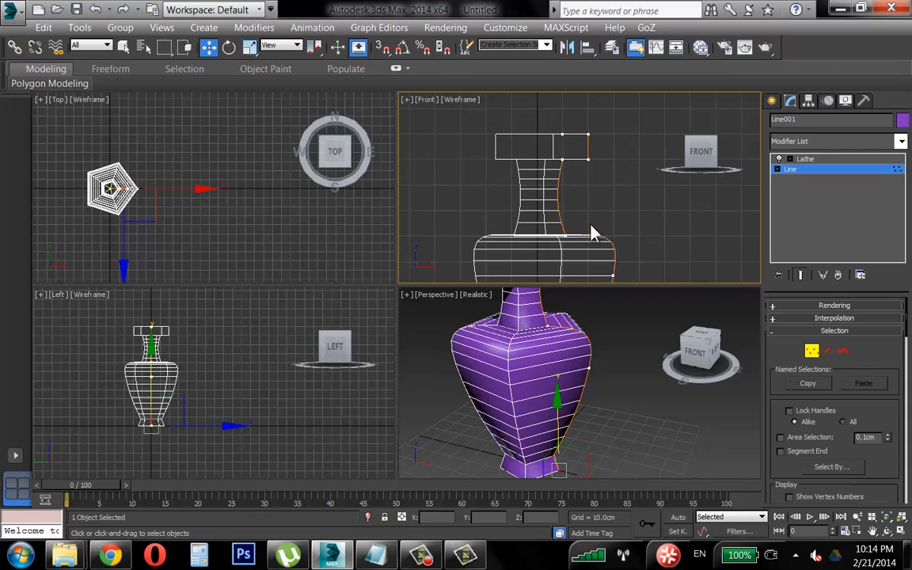
middle_drag(563, 308, 579, 383)
scroll(578, 388, down, 3)
Move the rim's outer vertices inwards, and shift all the rim vertices slightly inwards and down
click(587, 159)
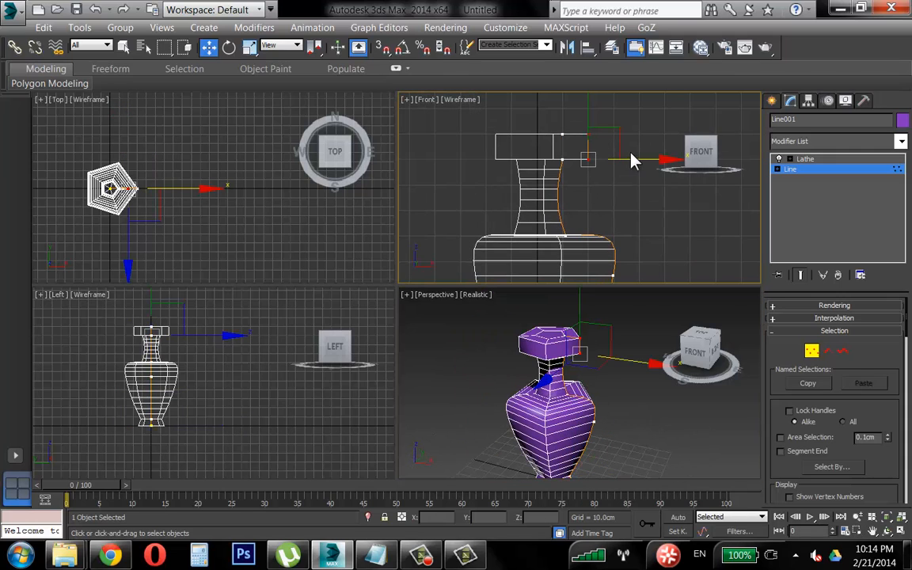
drag(635, 160, 625, 160)
scroll(586, 221, down, 2)
scroll(570, 177, up, 2)
middle_drag(570, 177, 572, 196)
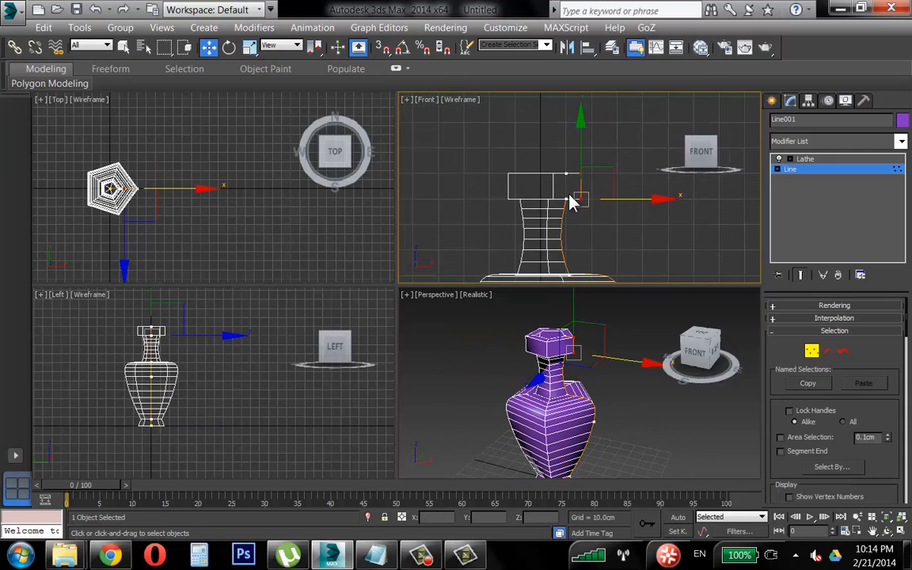
drag(579, 170, 559, 208)
drag(599, 176, 593, 181)
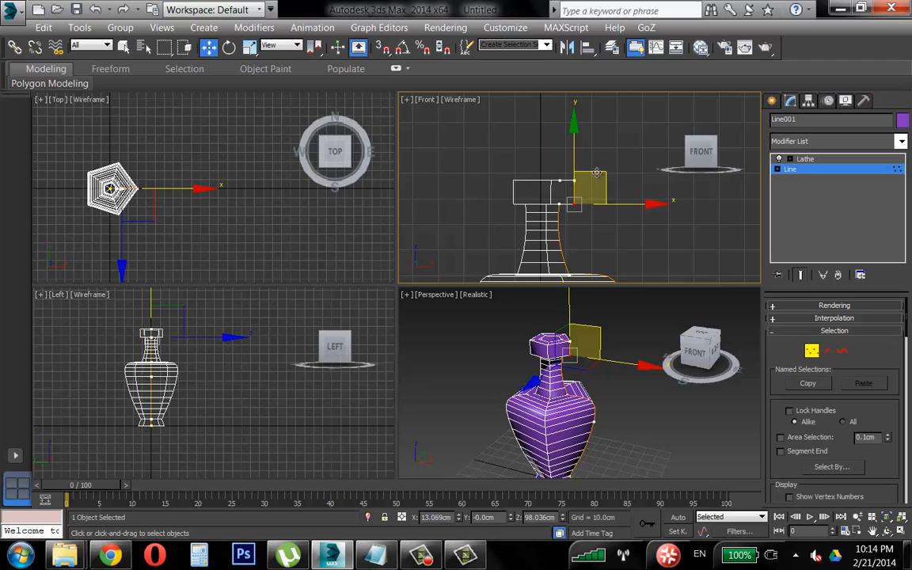
Maximize the Perspective view, leave the Vertex level and set the Lathe segments to 13
middle_drag(617, 246, 601, 205)
middle_drag(574, 407, 596, 440)
key(alt+w)
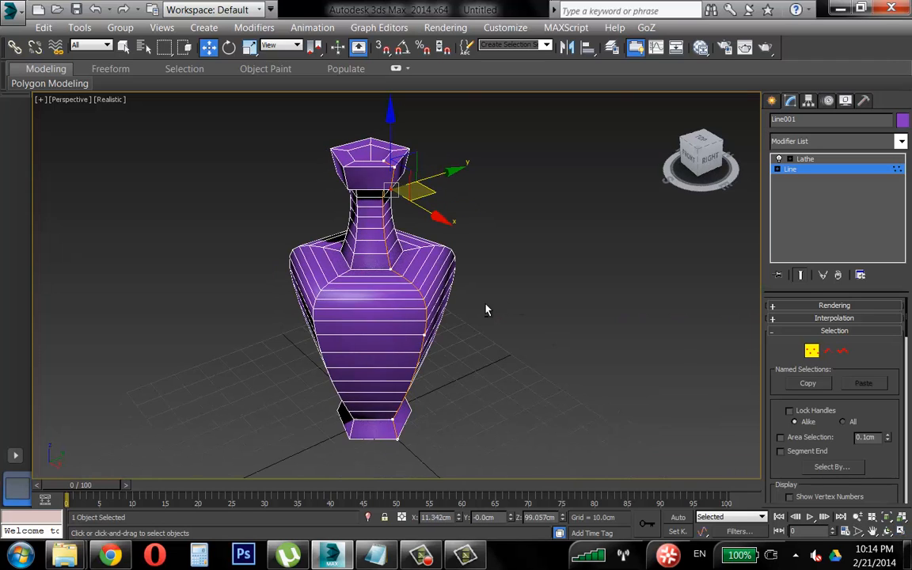
click(813, 349)
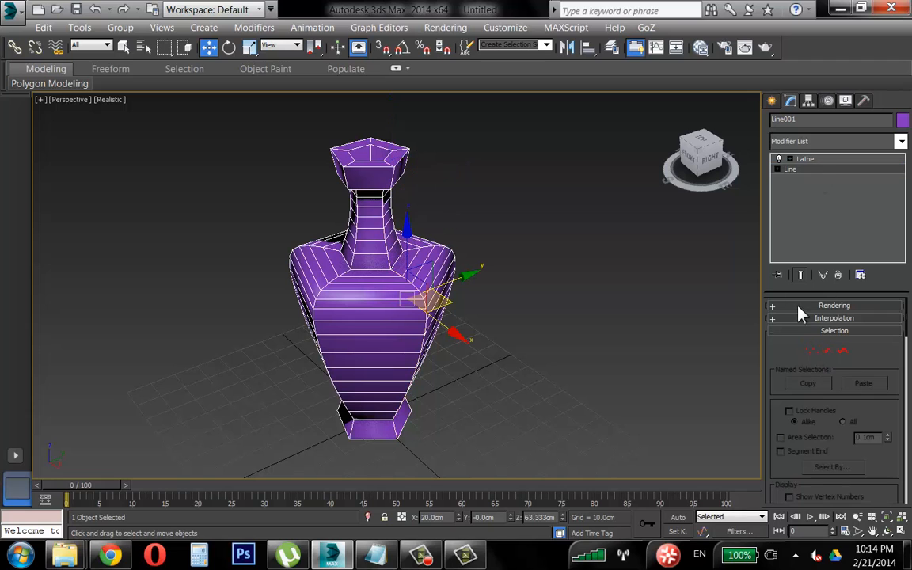
click(804, 159)
drag(878, 369, 877, 345)
Examine the reshaped vase from several angles, both deselected and selected
alt+middle_drag(400, 307, 460, 313)
click(500, 266)
alt+middle_drag(500, 266, 500, 283)
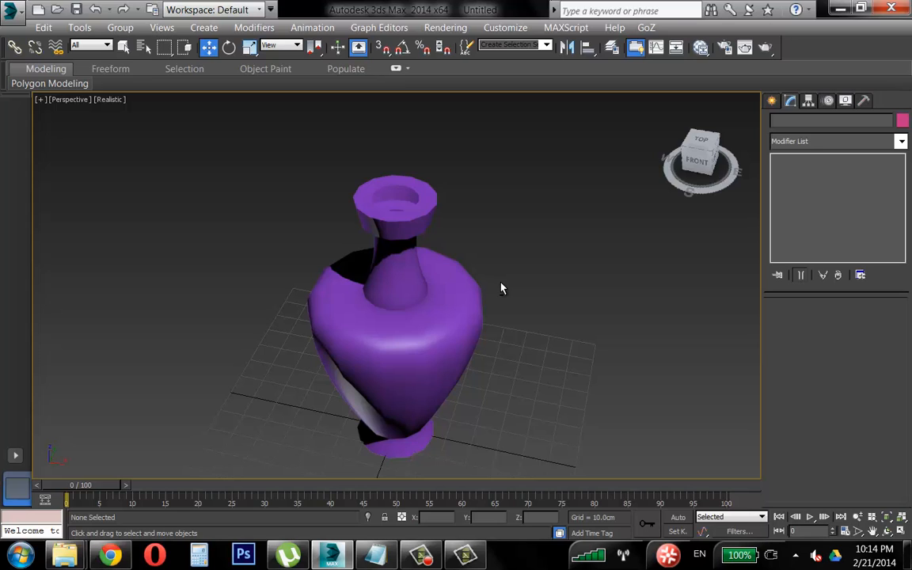
click(462, 303)
alt+middle_drag(463, 303, 413, 308)
scroll(464, 280, down, 3)
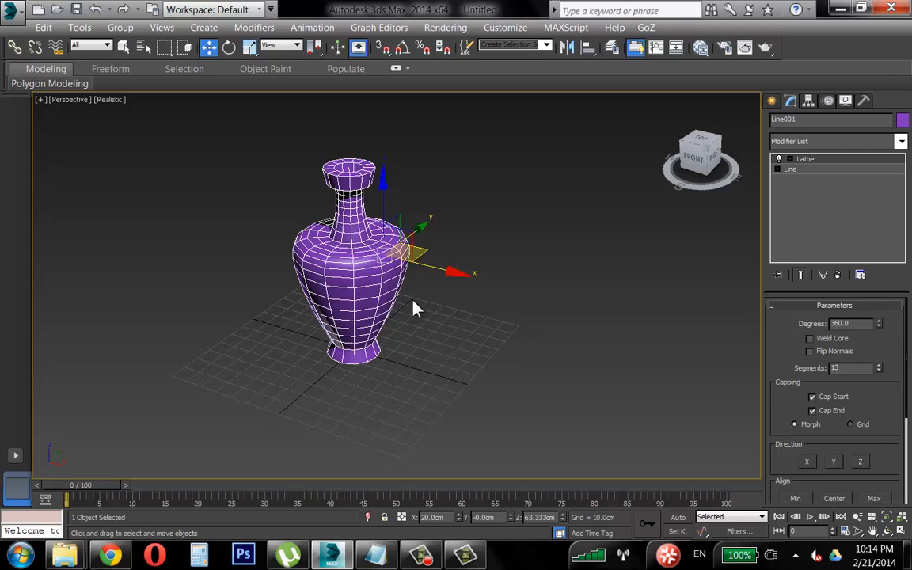
middle_drag(412, 299, 444, 330)
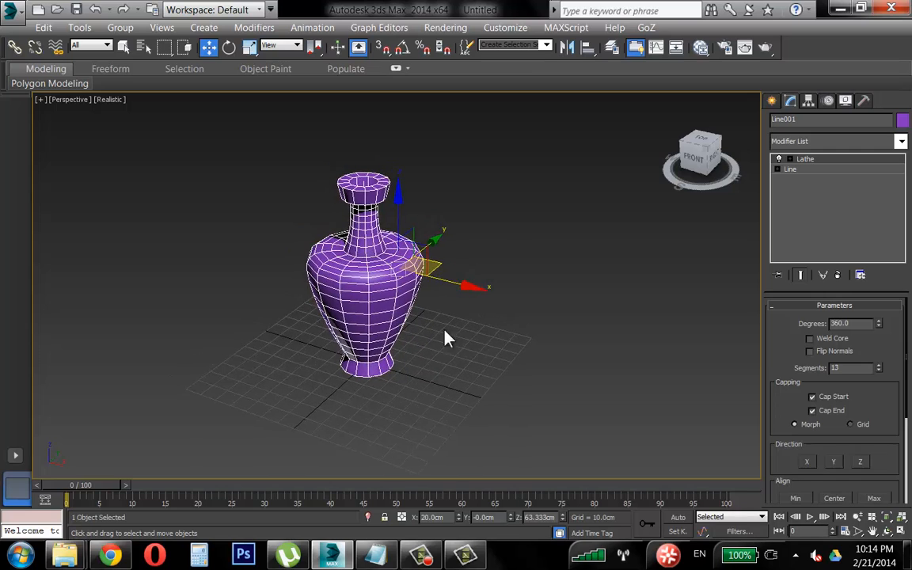
click(444, 330)
click(386, 316)
click(419, 553)
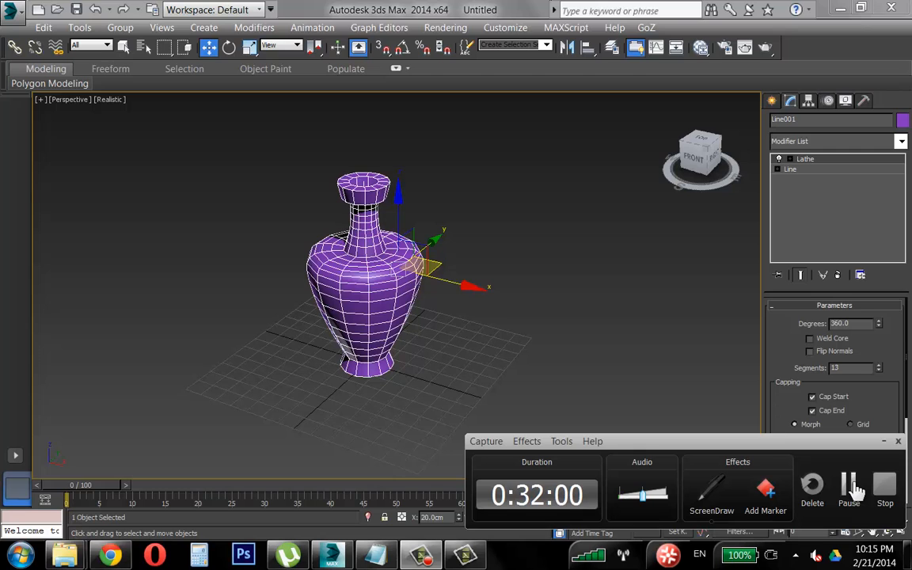
click(546, 259)
click(376, 259)
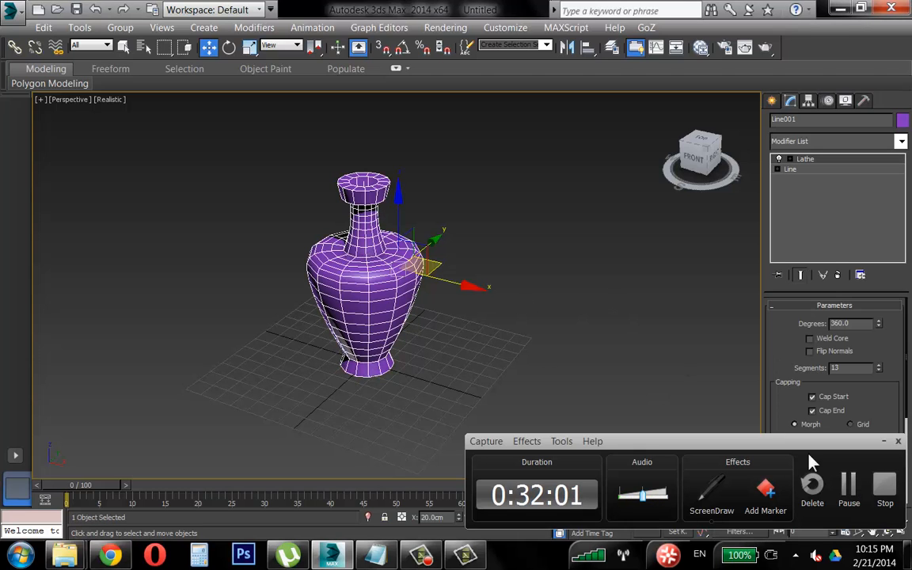
click(884, 442)
Switch from the Perspective view to a maximized Front view centered on the vase's body
alt+middle_drag(529, 302, 541, 293)
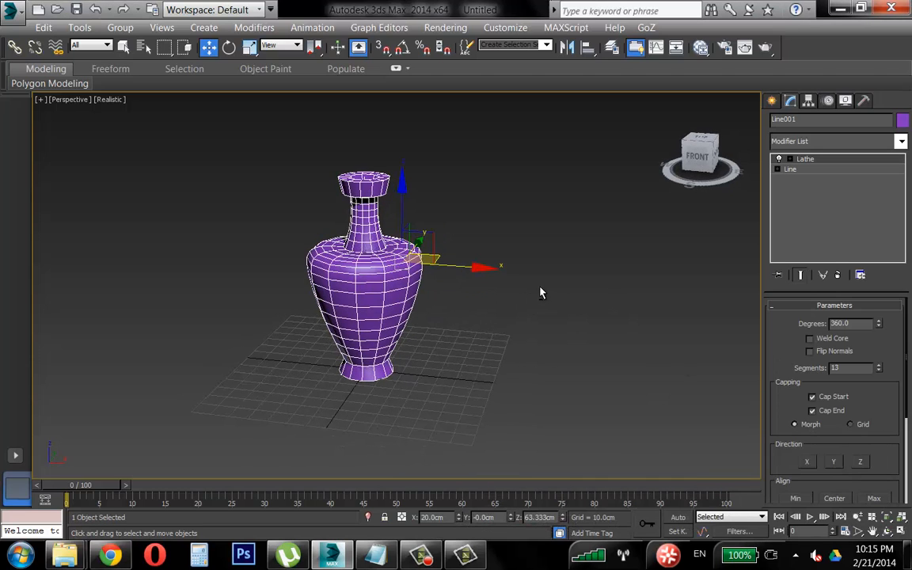
click(900, 528)
middle_drag(572, 199, 587, 181)
scroll(578, 158, down, 2)
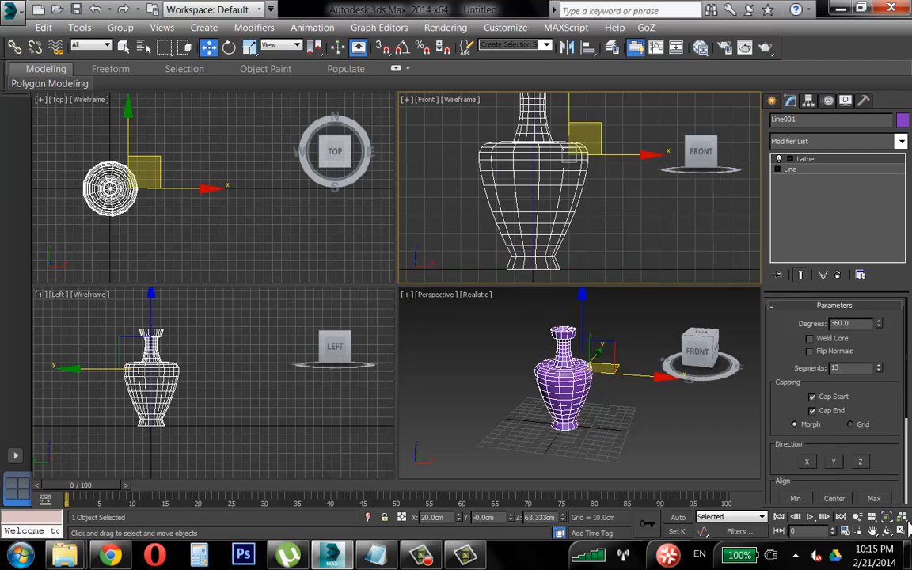
click(908, 528)
middle_drag(499, 268, 523, 299)
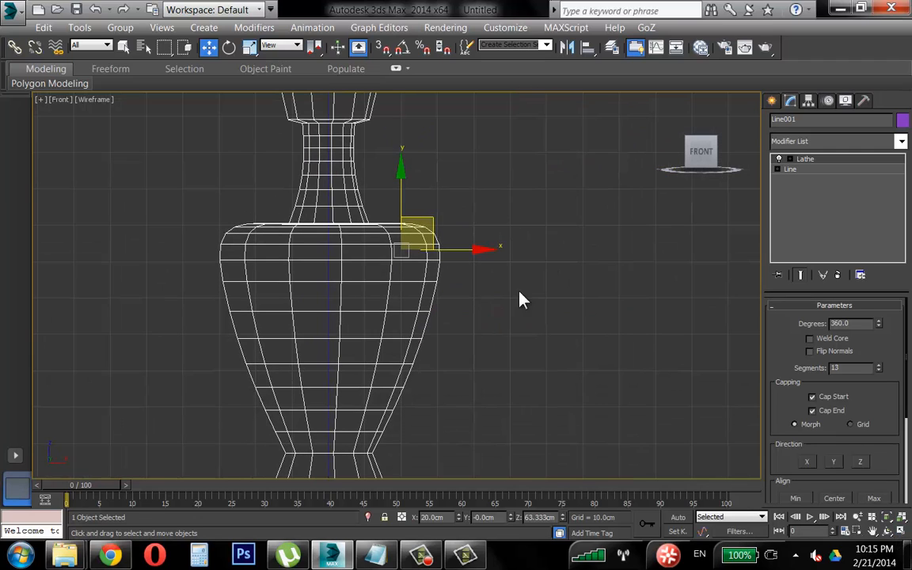
Start a Line spline beside the vase's shoulder and draw the handle's rounded upper curl out to its outermost point
click(771, 102)
click(681, 264)
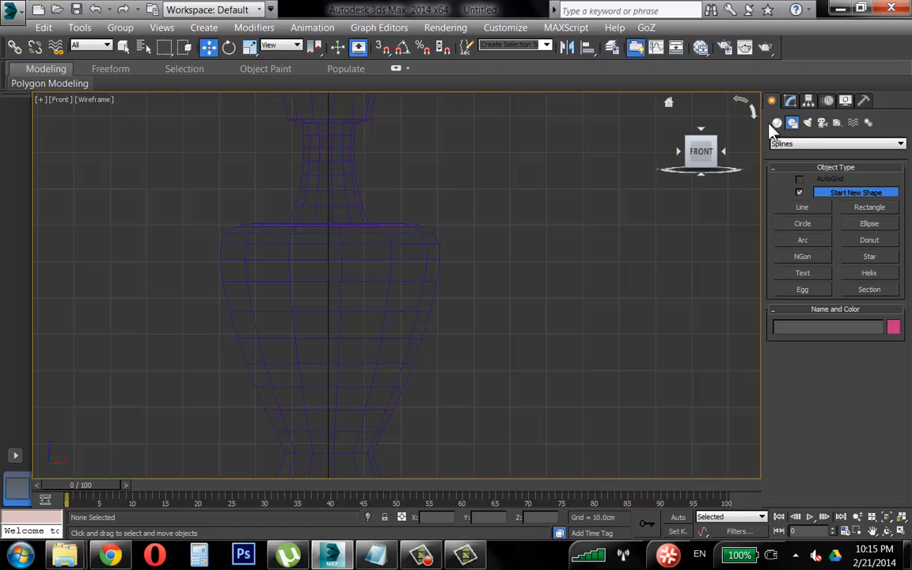
middle_drag(425, 272, 412, 231)
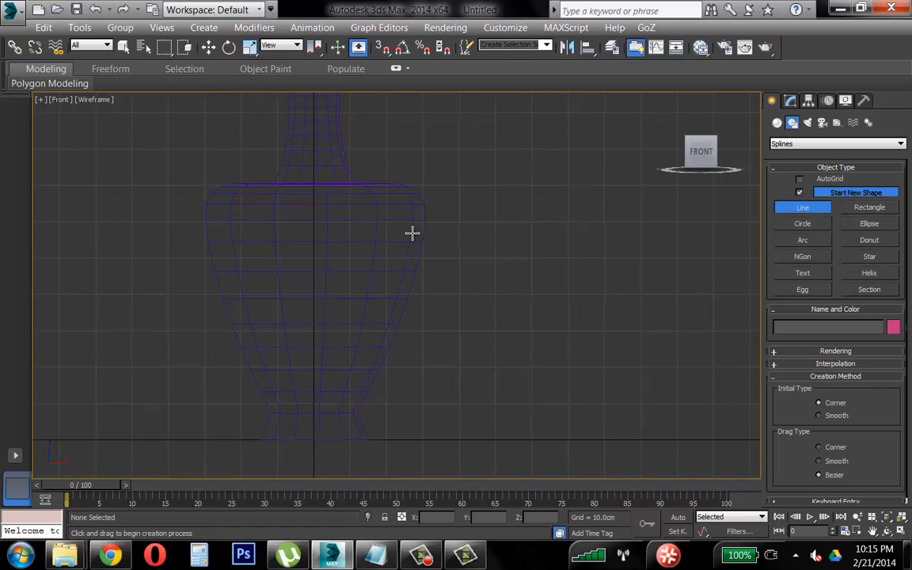
click(455, 255)
drag(432, 265, 425, 259)
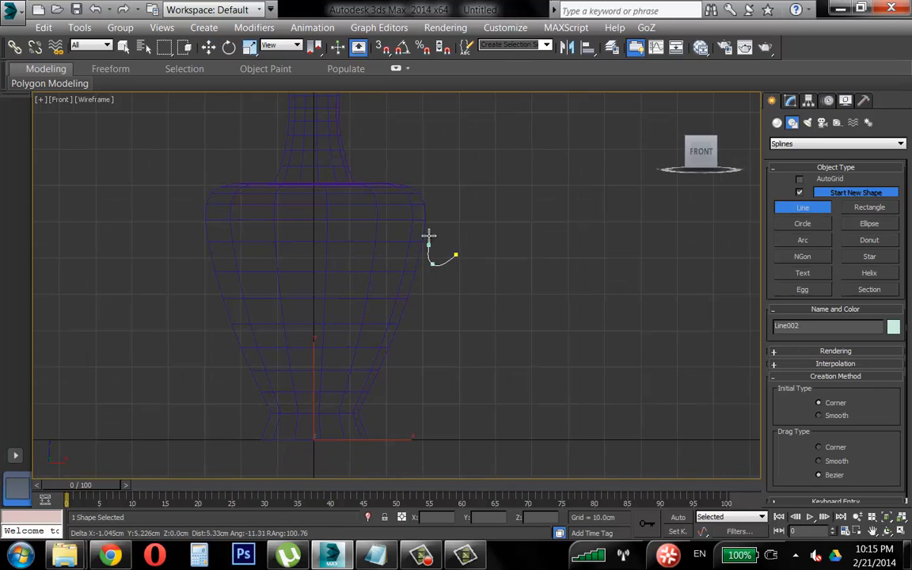
click(425, 227)
click(450, 201)
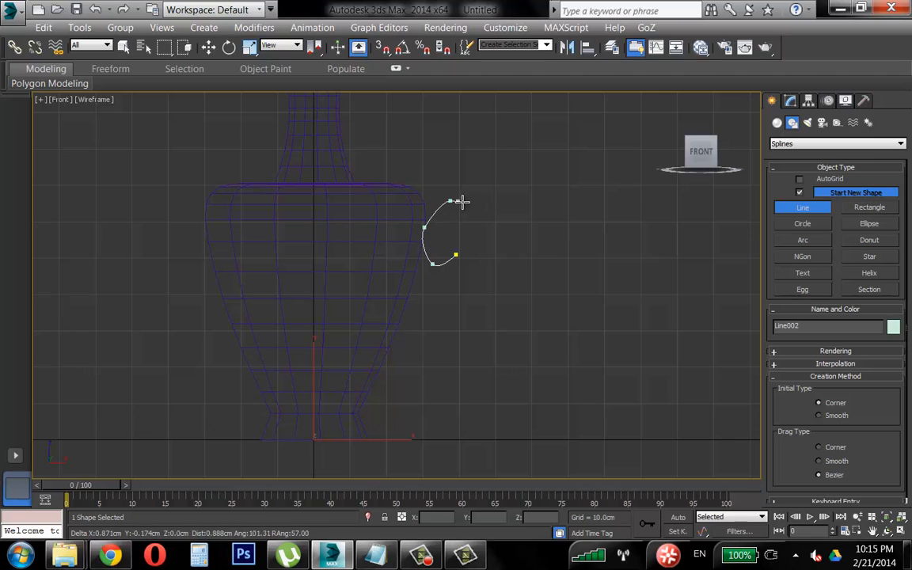
click(485, 245)
Continue the handle spline down to the vase's lower body and finish it with a small outward lower curl
drag(452, 327, 442, 330)
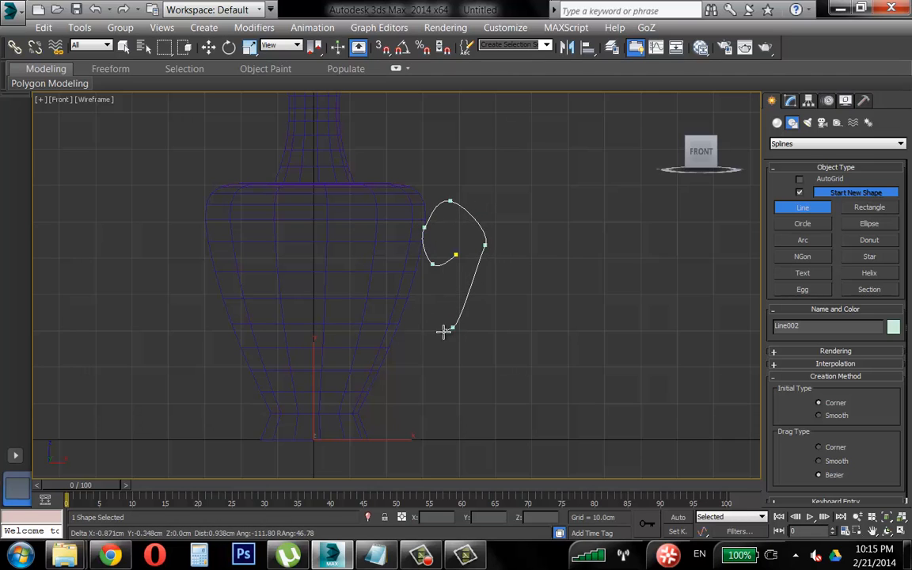
click(385, 351)
click(392, 393)
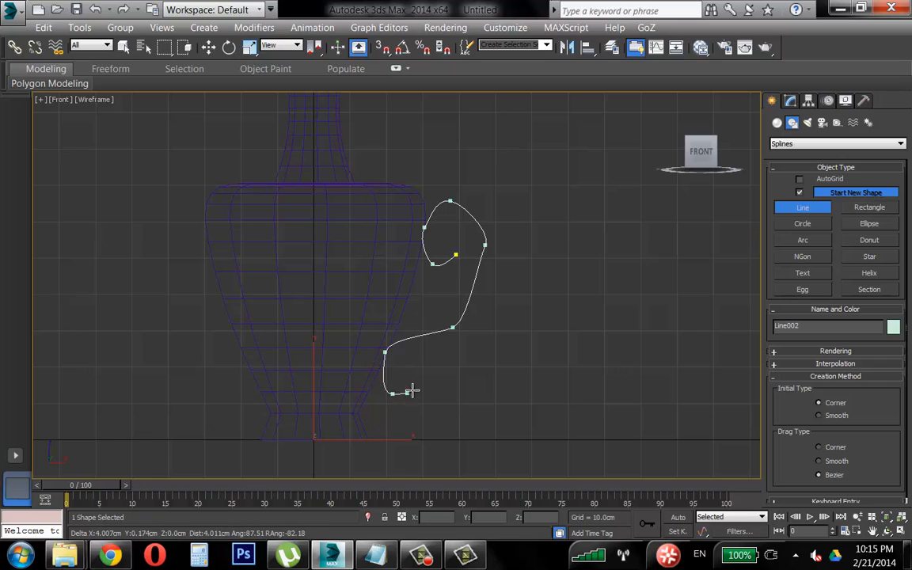
click(421, 371)
right_click(416, 367)
key(w)
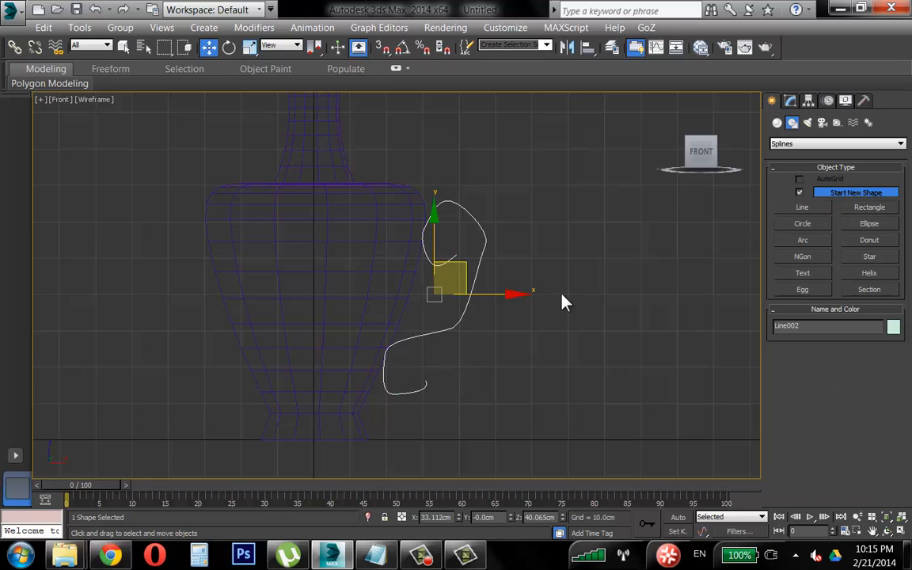
Edit the handle spline at Vertex level and smooth the upper curl by adjusting its vertices and their Bezier handles
click(790, 101)
key(1)
middle_drag(393, 210, 342, 210)
scroll(342, 210, up, 3)
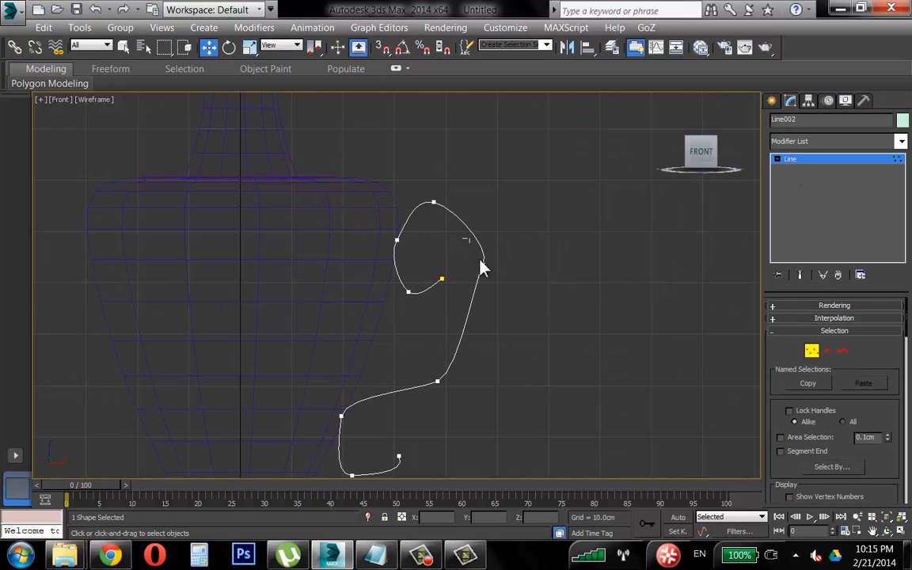
click(484, 266)
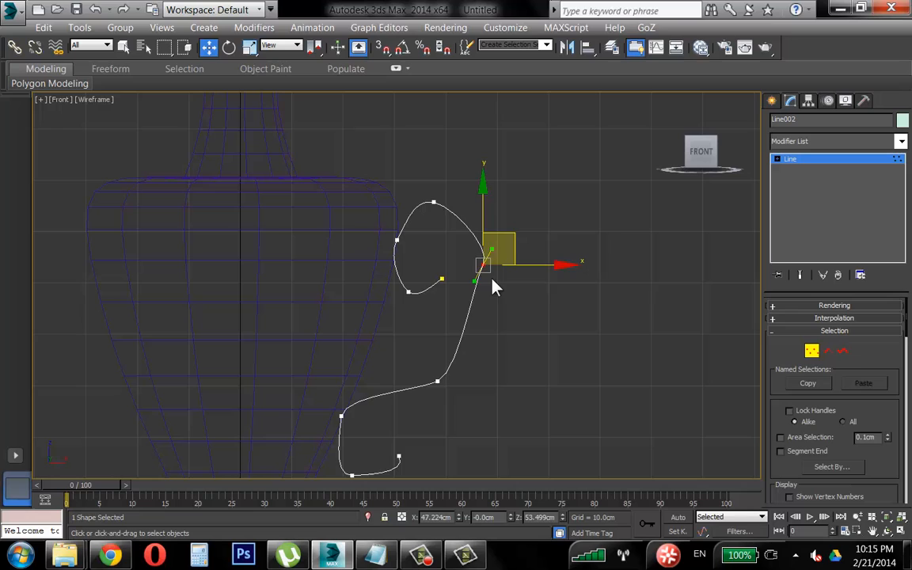
click(431, 205)
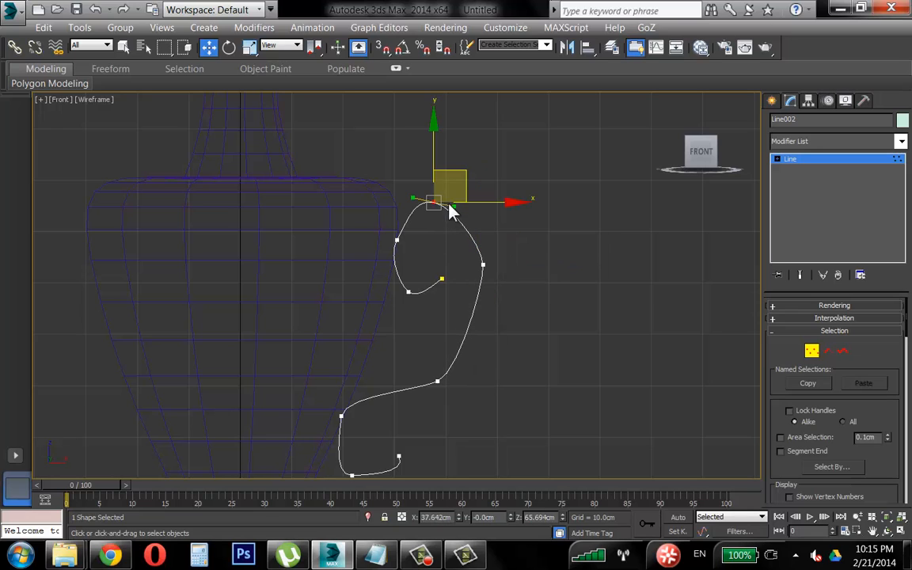
click(398, 239)
drag(406, 225, 399, 219)
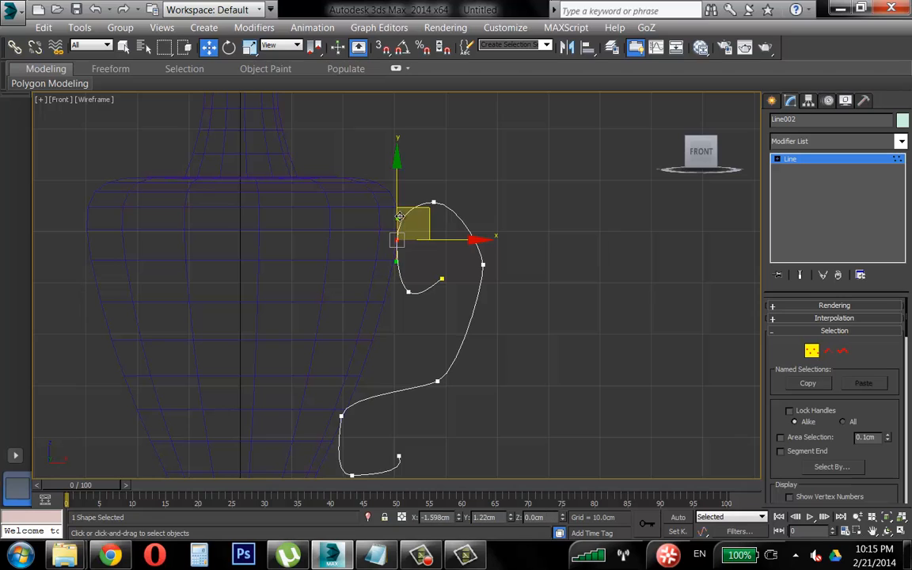
drag(410, 291, 426, 296)
click(448, 242)
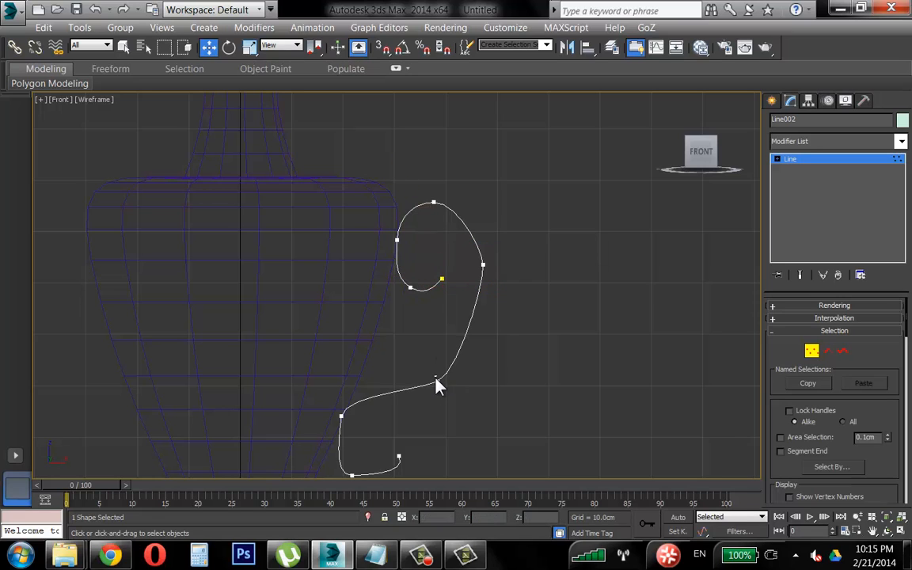
Reshape the handle's middle bend and lower curl into a smooth S-shape by moving their vertices and Bezier handles
drag(436, 378, 428, 378)
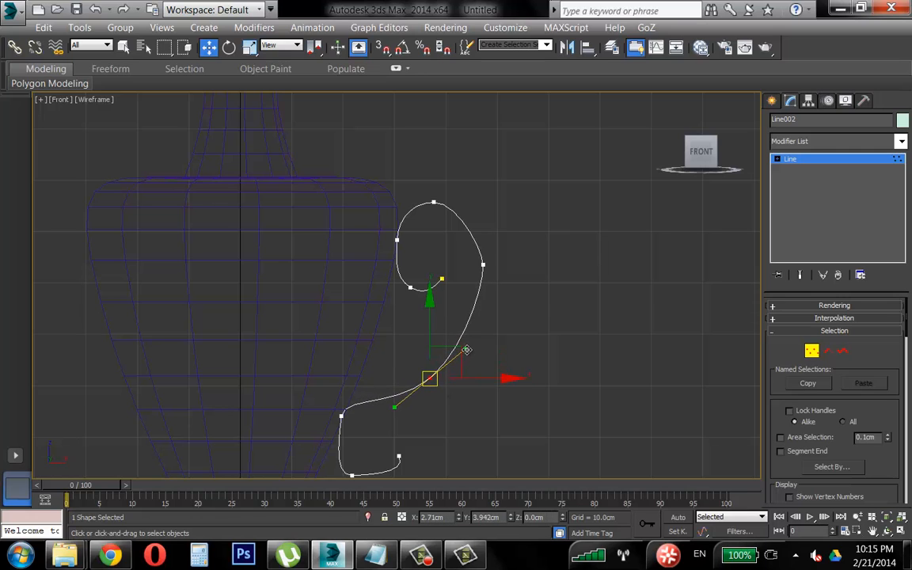
drag(340, 415, 360, 400)
middle_drag(360, 399, 357, 321)
mouse_move(350, 397)
mouse_down()
mouse_move(364, 405)
mouse_move(333, 407)
mouse_move(332, 391)
mouse_move(350, 399)
mouse_up()
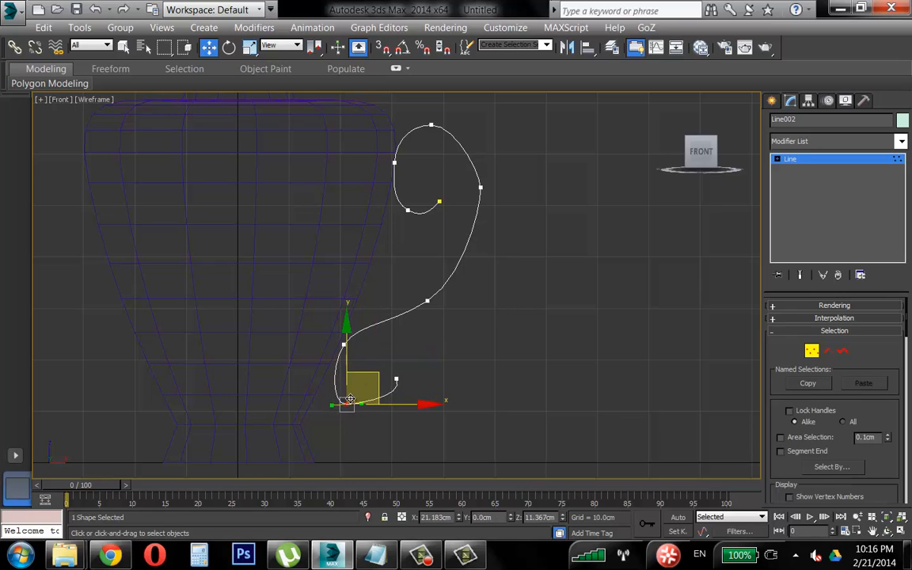
click(395, 380)
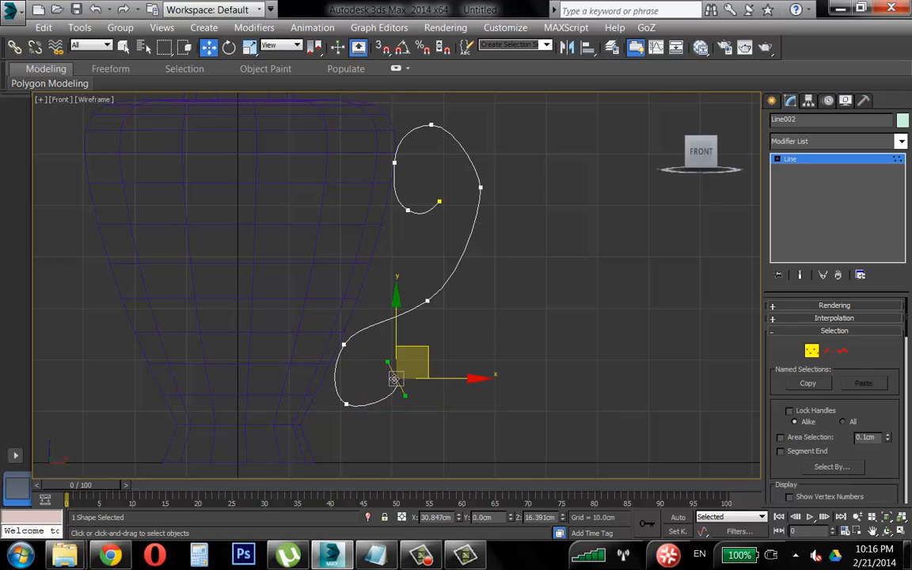
drag(394, 380, 385, 399)
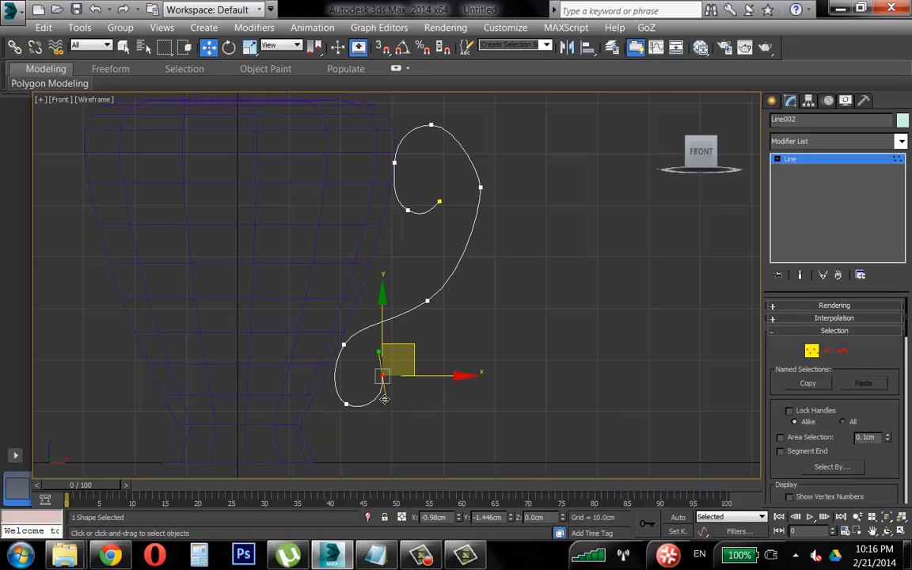
Refine the handle's middle vertex, and round the outer bend by shifting its vertex and straightening its tangent
click(503, 306)
middle_drag(440, 283, 453, 325)
click(441, 344)
drag(441, 344, 444, 346)
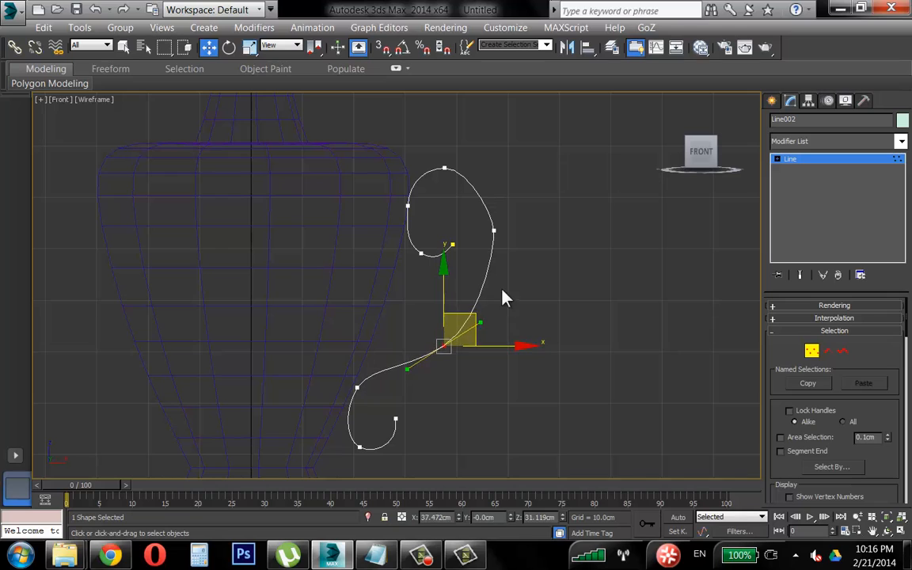
click(470, 311)
click(494, 226)
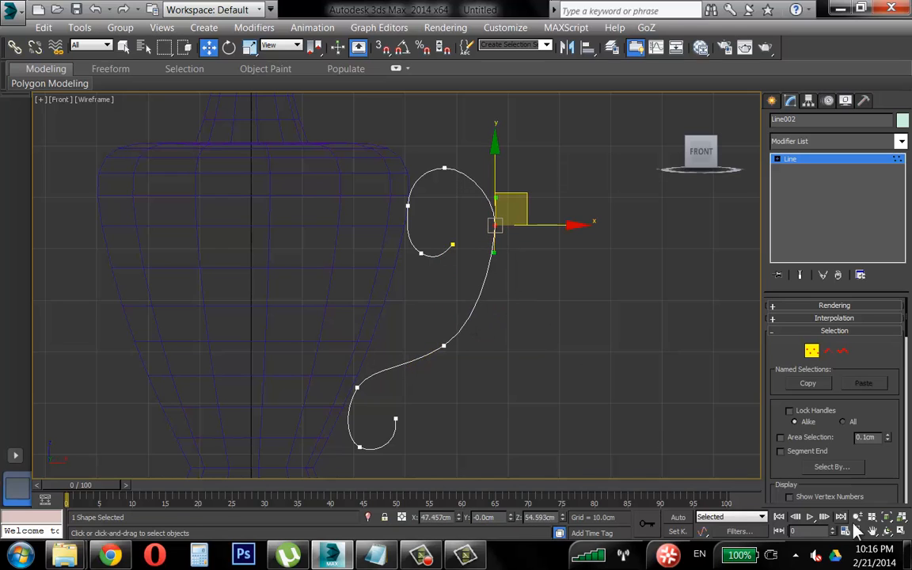
Switch to a maximized Perspective view focused on the handle and leave the Vertex level
key(alt+w)
alt+middle_drag(580, 385, 570, 413)
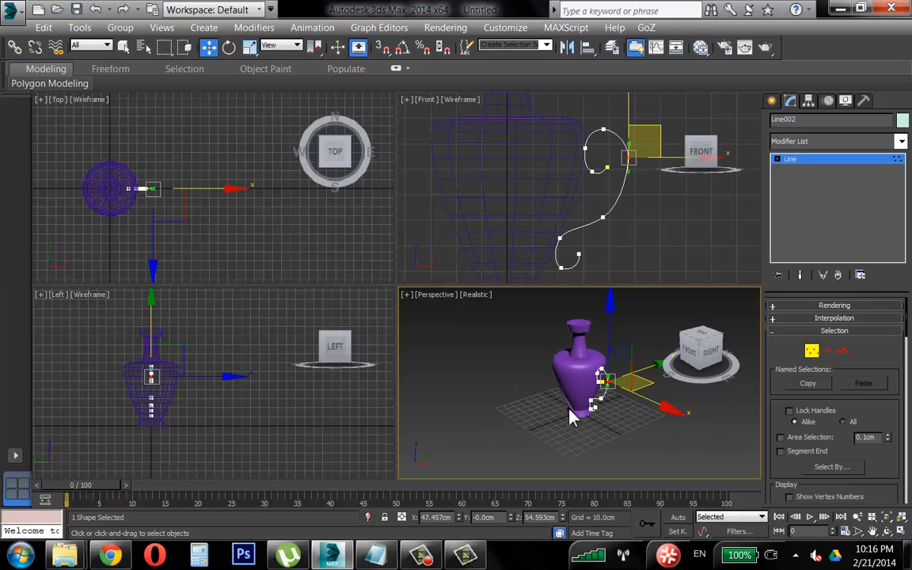
click(900, 531)
scroll(538, 358, up, 3)
middle_drag(537, 358, 463, 351)
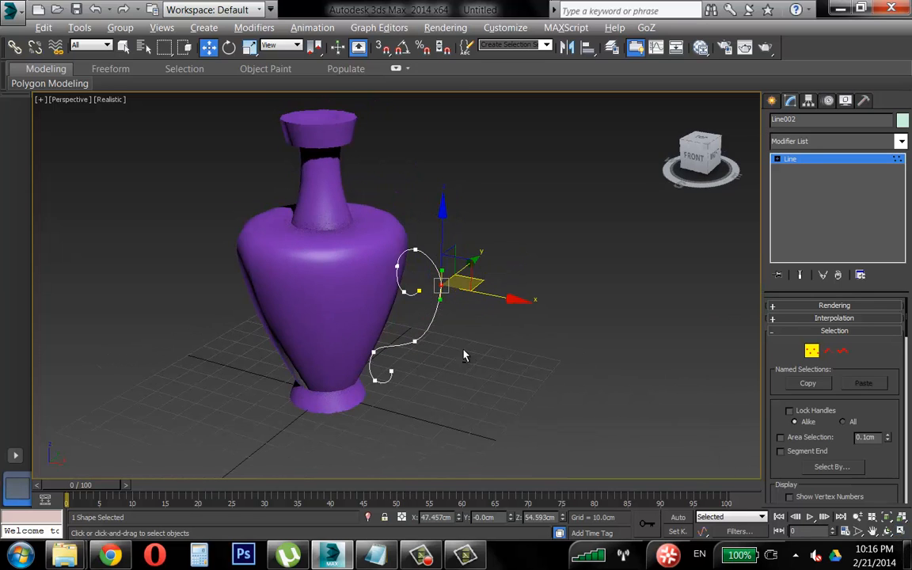
click(813, 350)
scroll(457, 314, up, 2)
middle_drag(459, 308, 474, 320)
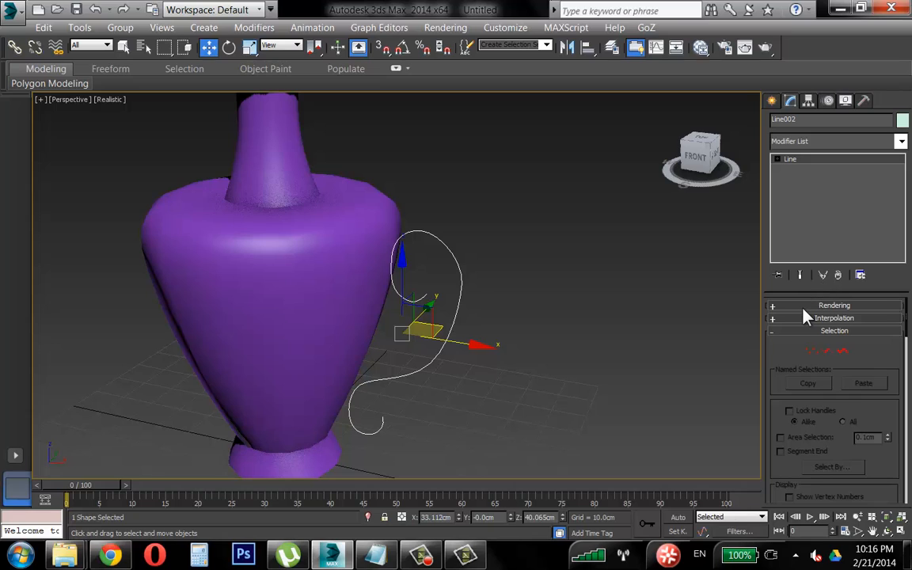
Enable the handle spline's thickness in the viewport and set its Radial thickness to 3.82 cm
click(806, 308)
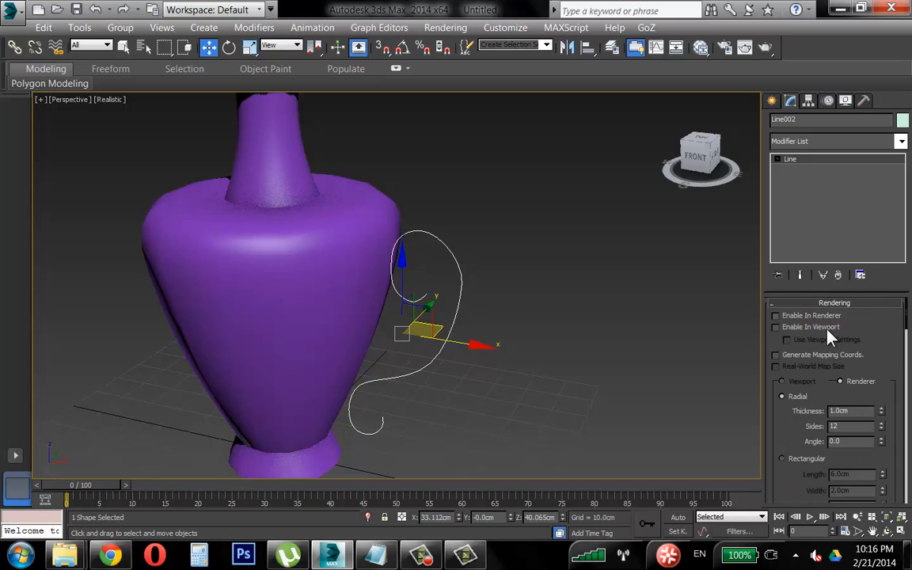
click(776, 327)
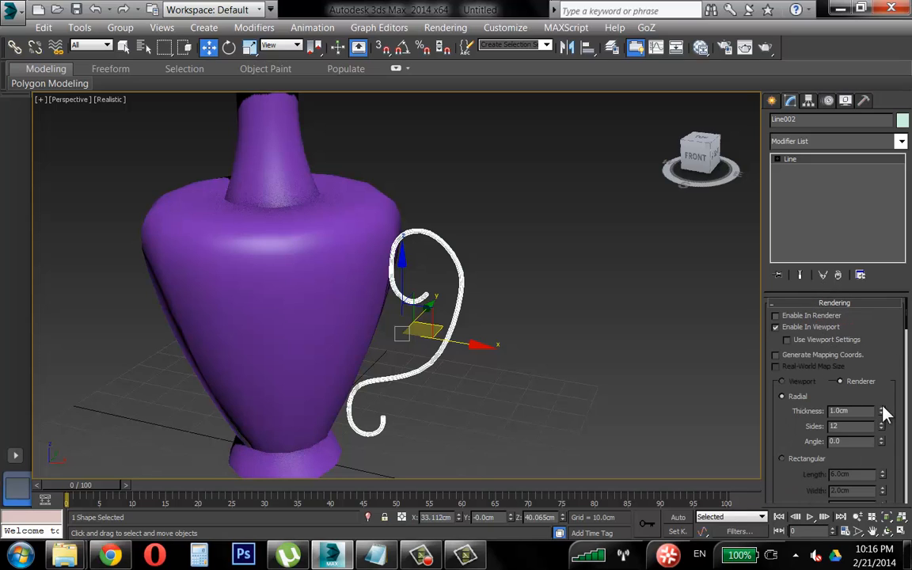
drag(885, 416, 882, 231)
Try a Rectangular cross-section on the handle spline, keeping 6.0 cm length and 2.0 cm width
scroll(846, 360, down, 3)
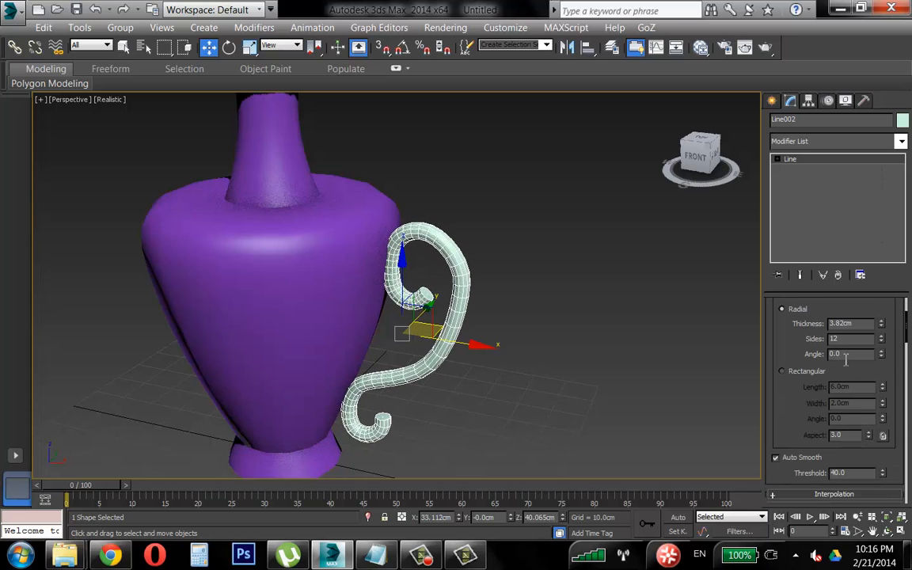
click(803, 372)
alt+middle_drag(369, 329, 397, 320)
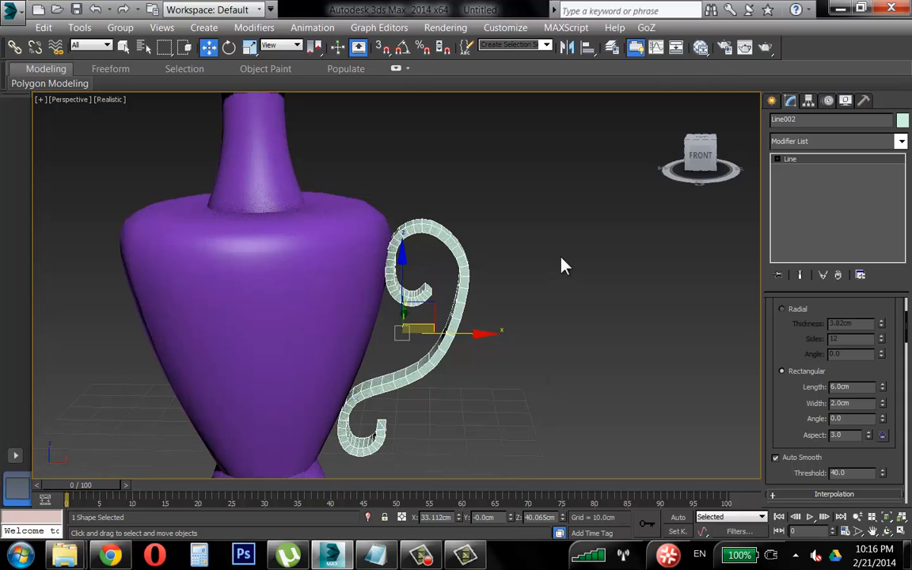
Examine the rectangular handle against the vase from several angles and distances, both selected and deselected
click(560, 258)
click(456, 240)
alt+middle_drag(456, 240, 455, 231)
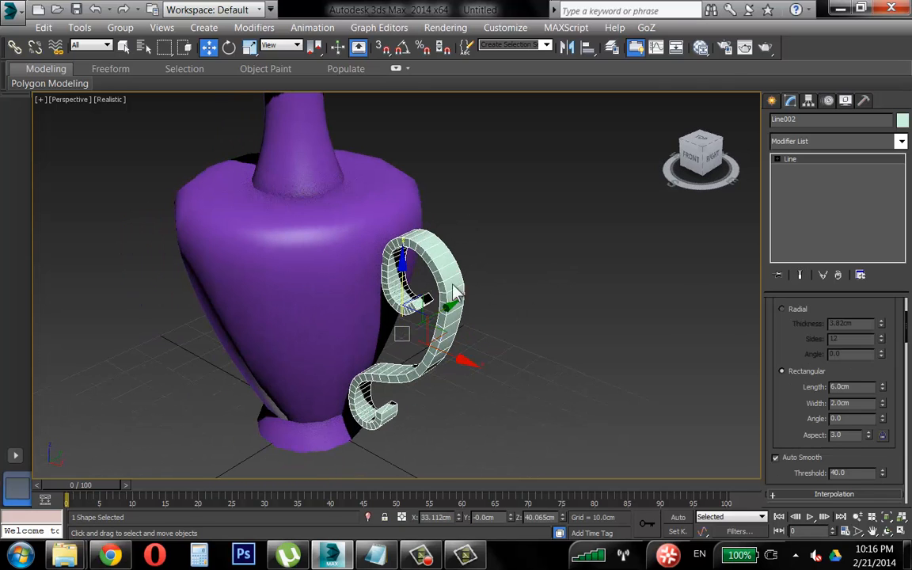
click(421, 304)
alt+middle_drag(421, 305, 527, 271)
click(480, 291)
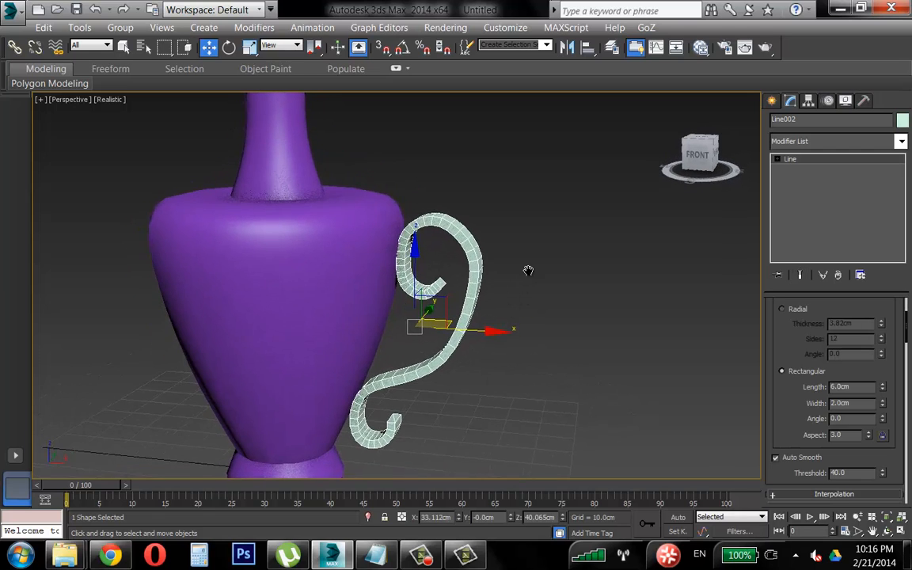
middle_drag(478, 293, 443, 295)
click(410, 246)
click(493, 258)
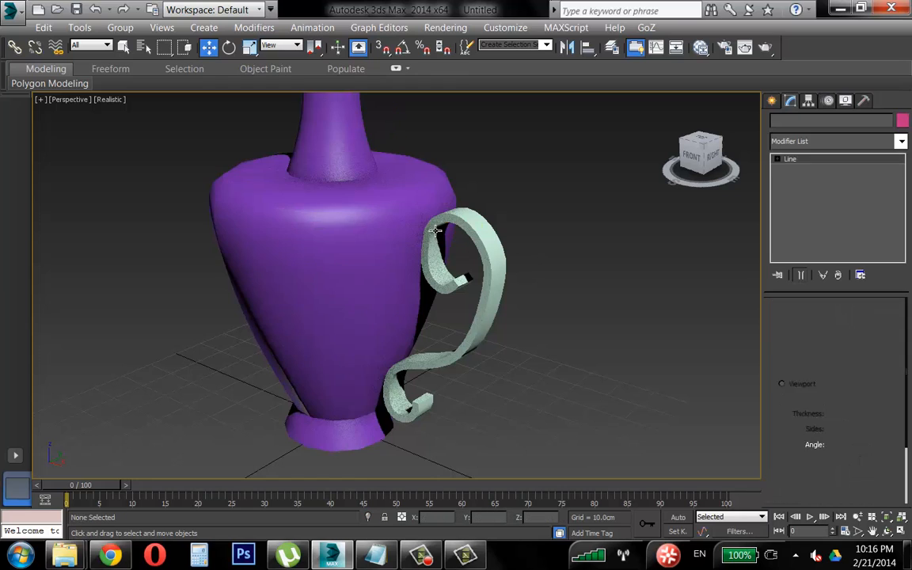
middle_drag(423, 262, 454, 308)
scroll(454, 308, up, 4)
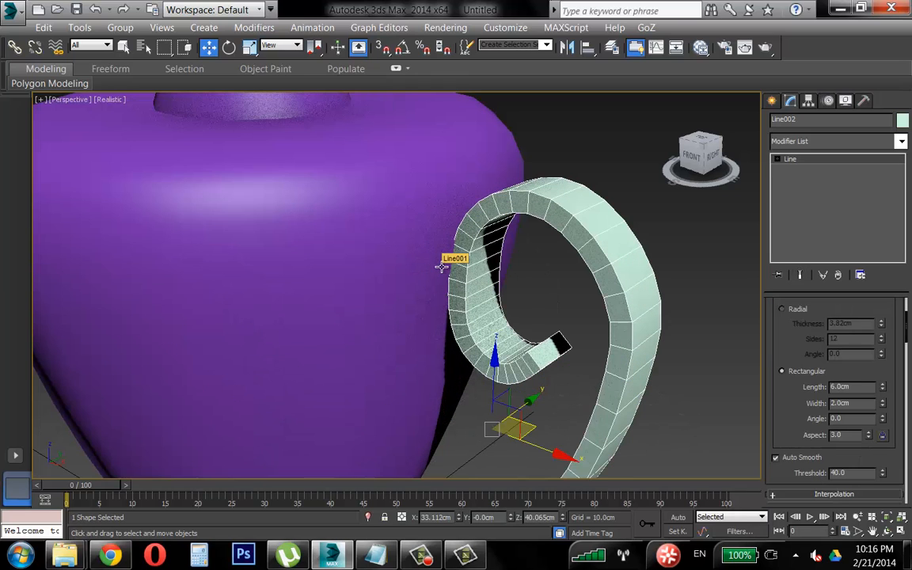
click(408, 238)
scroll(463, 269, down, 6)
click(484, 264)
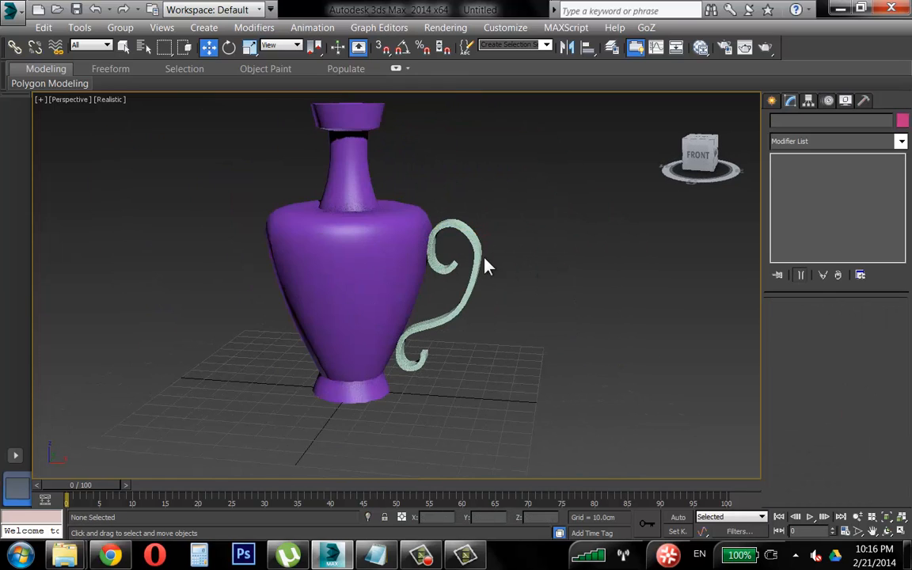
Change the handle's object color to the same purple as the vase
click(477, 263)
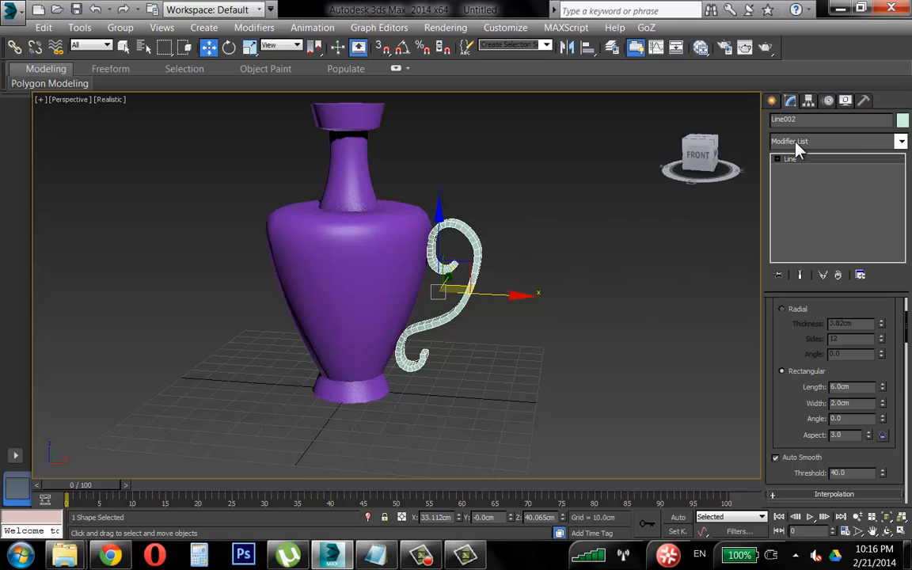
click(902, 120)
click(550, 276)
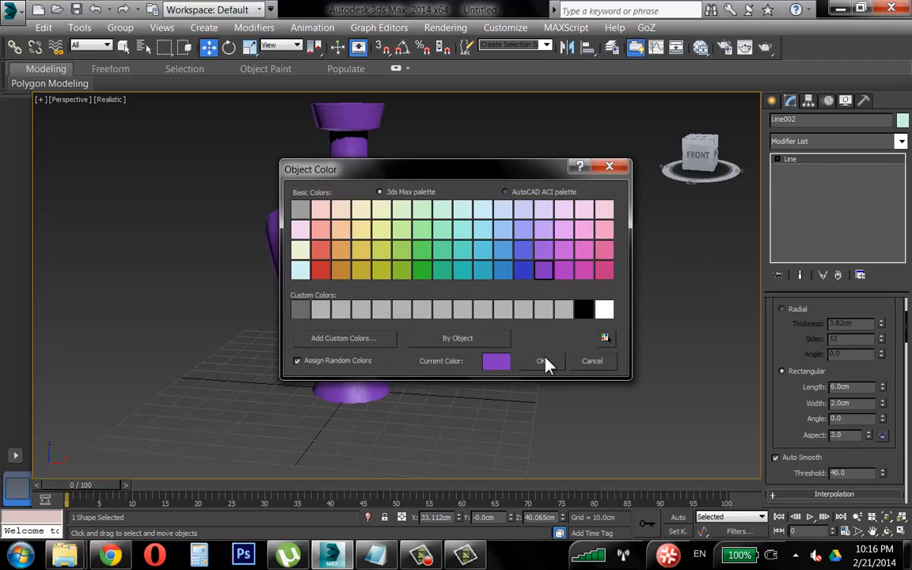
click(540, 361)
click(577, 214)
alt+middle_drag(516, 283, 502, 255)
Switch the handle's cross-section to Radial with 7 sides and view it together with the whole vase
click(480, 301)
scroll(515, 308, up, 3)
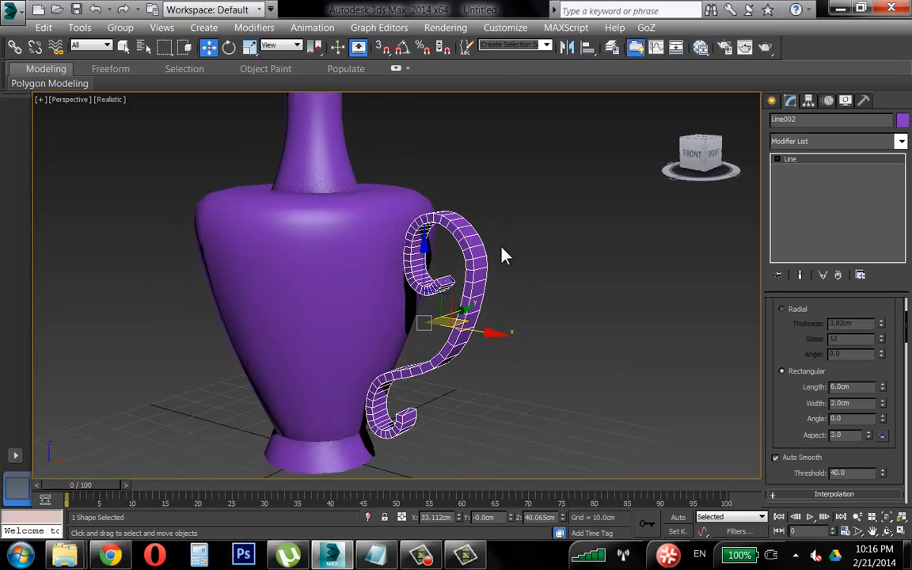
click(781, 309)
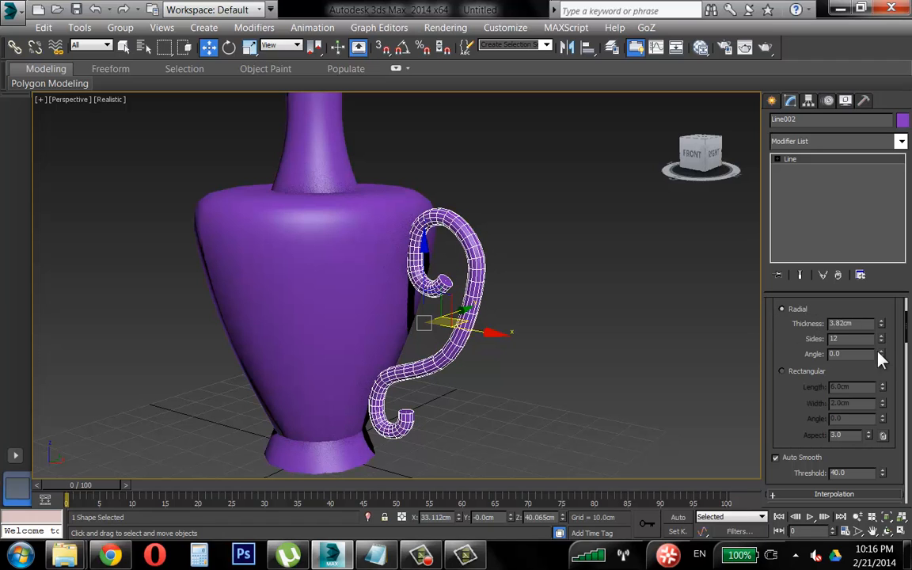
drag(881, 338, 882, 435)
mouse_move(483, 332)
alt+middle_down()
mouse_move(543, 332)
mouse_move(496, 330)
mouse_move(551, 341)
mouse_move(493, 328)
alt+middle_up()
click(544, 332)
click(528, 320)
scroll(555, 323, down, 3)
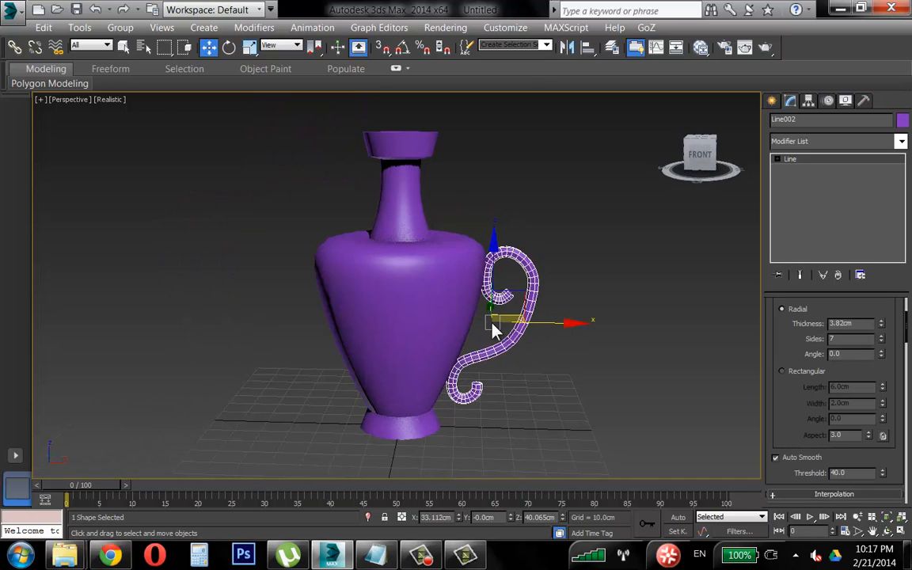